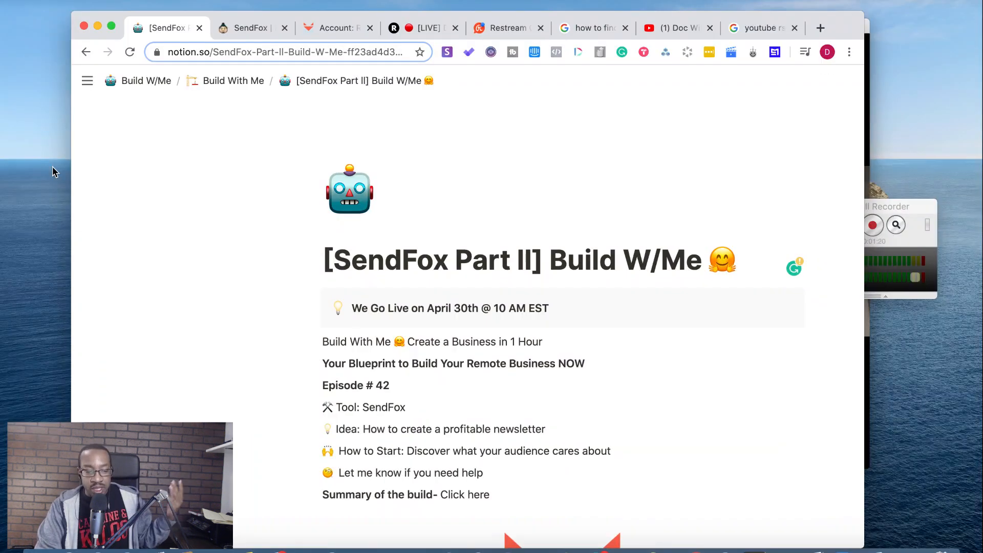
Review the SendFox Part II build outline, from the episode summary through the tool description to the business ideas.
left_click(54, 171)
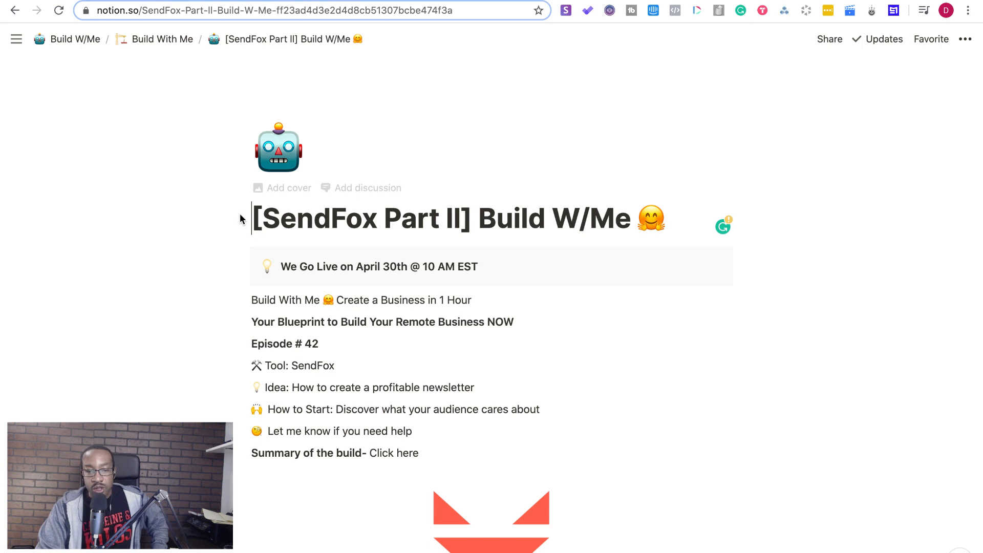
scroll(260, 245, "down", 5)
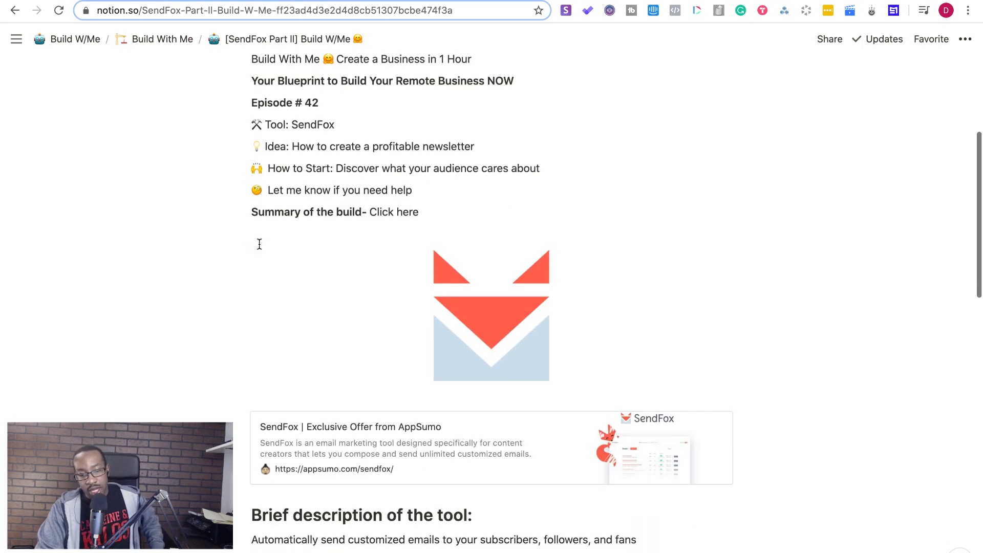
scroll(259, 244, "down", 2)
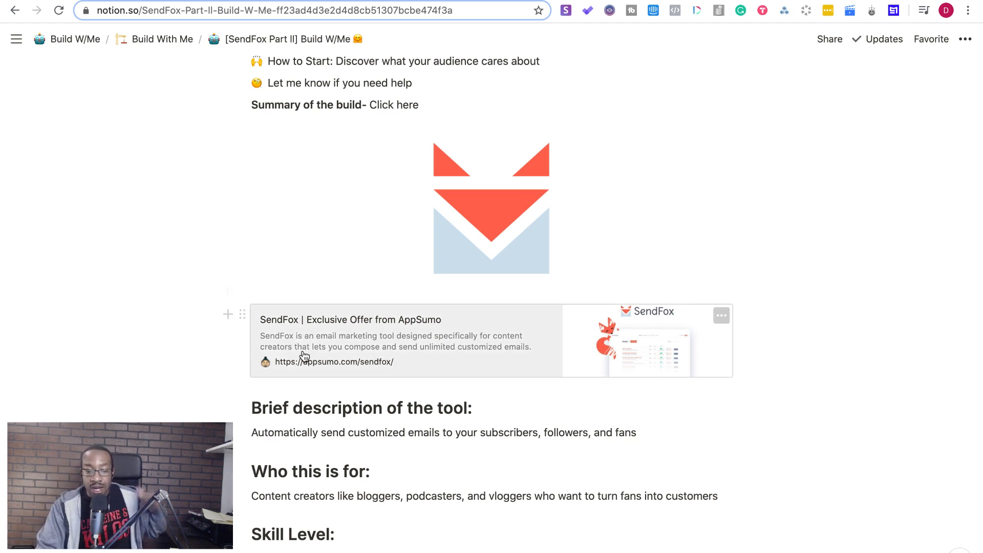
scroll(302, 362, "down", 3)
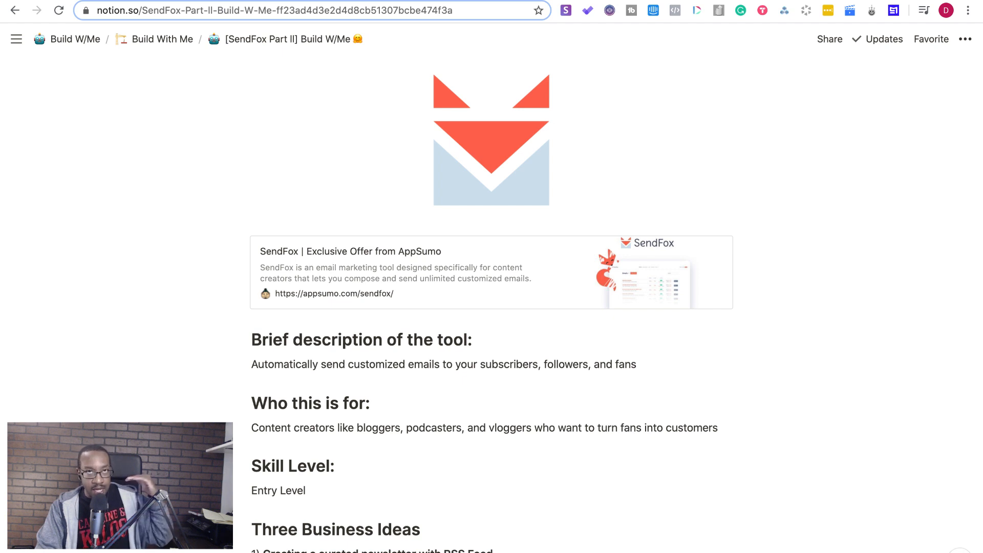
scroll(492, 307, "down", 4)
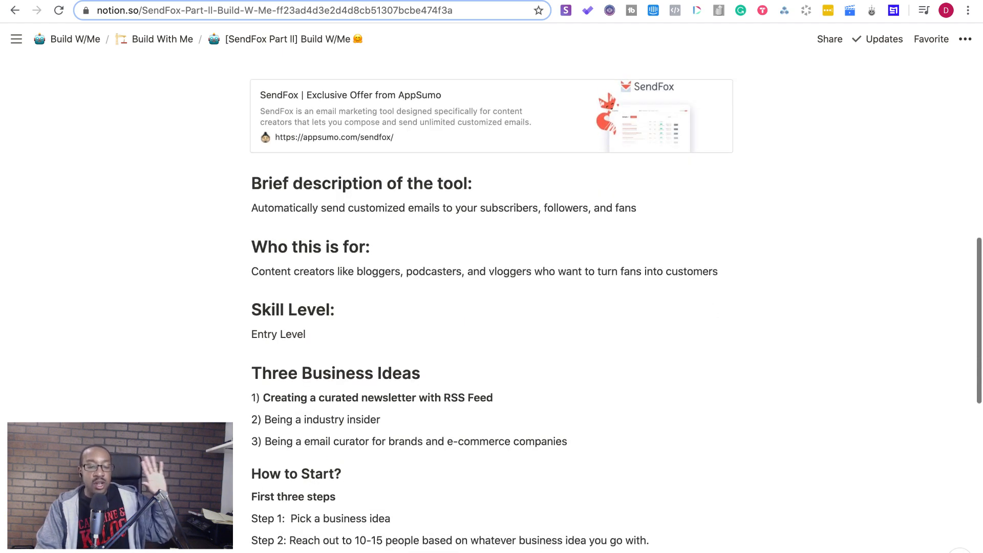
scroll(492, 307, "up", 11)
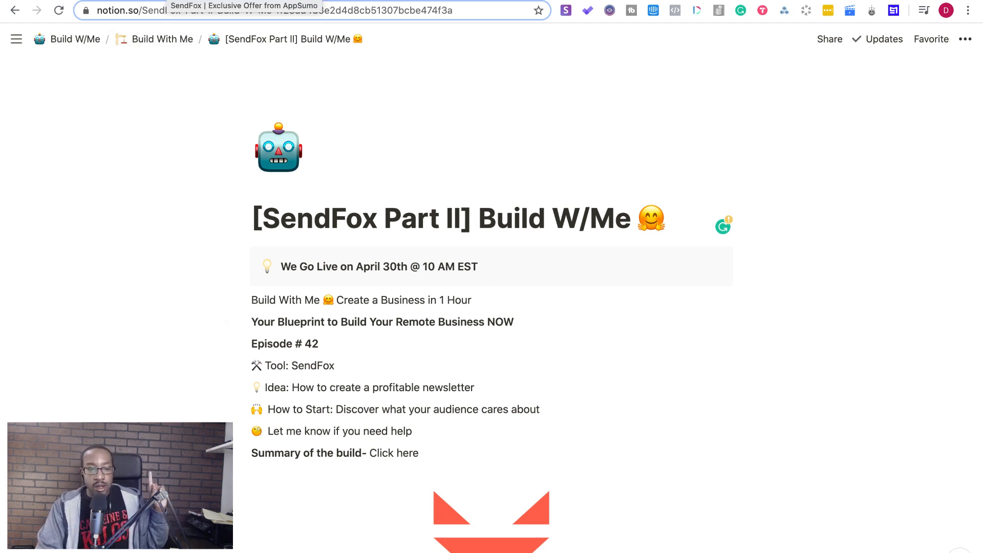
Examine the SendFox offer on AppSumo, including its feature list and the Single, Double and Multiple pricing plans.
left_click(168, 1)
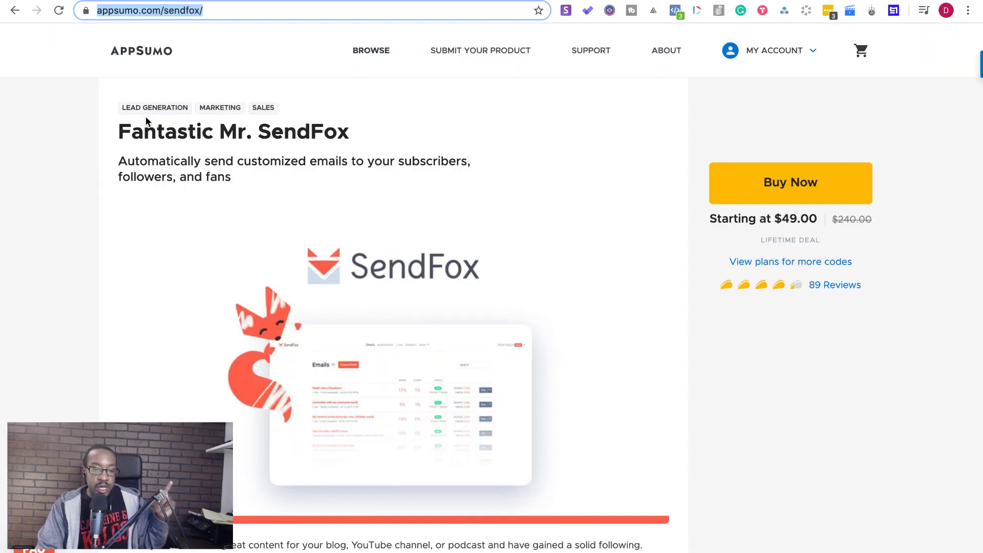
left_click(75, 133)
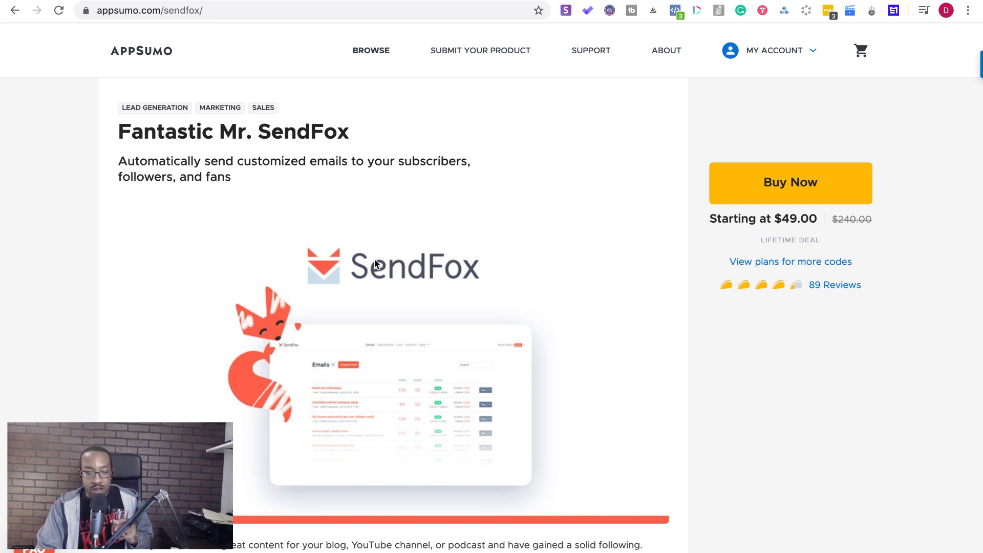
scroll(374, 262, "down", 15)
scroll(374, 265, "down", 10)
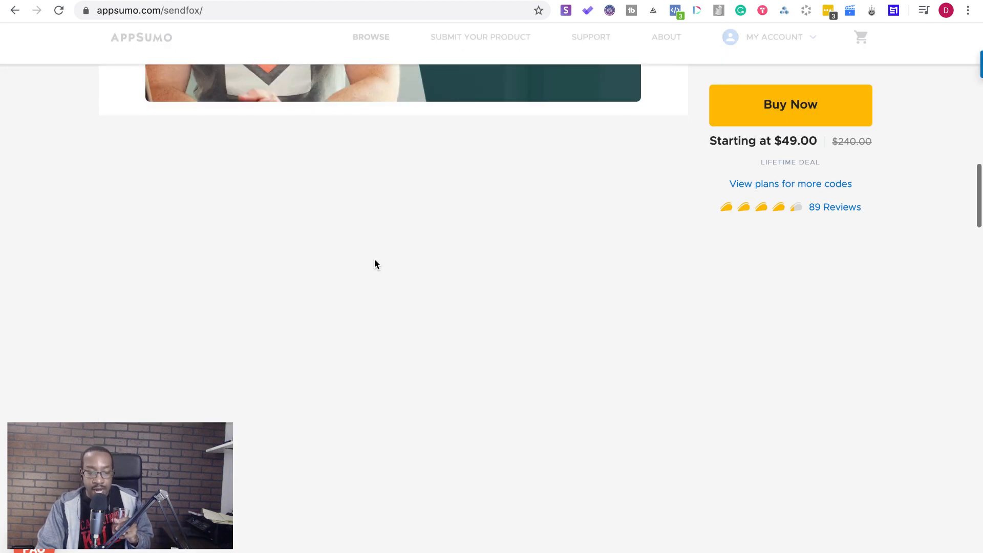
scroll(374, 263, "down", 15)
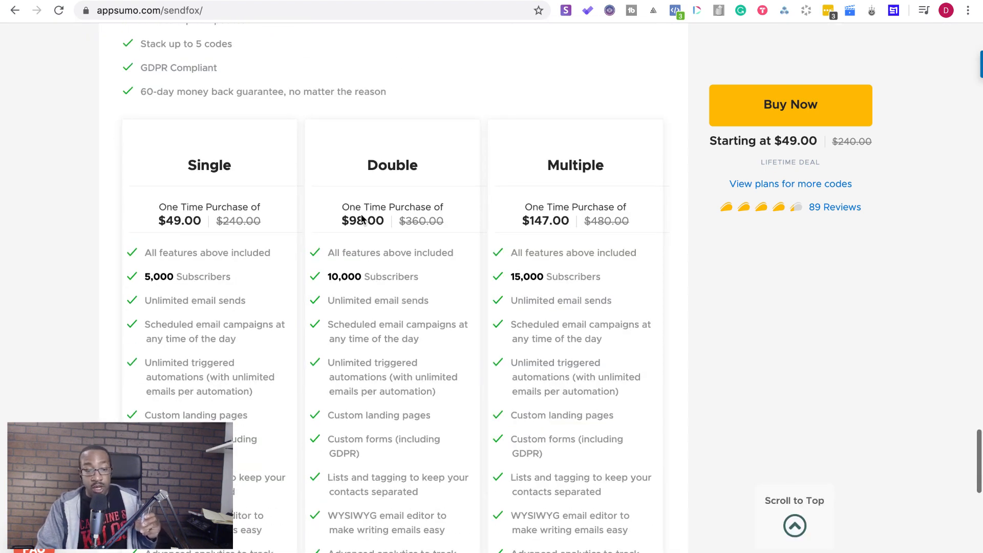
scroll(364, 220, "down", 4)
scroll(363, 220, "up", 12)
scroll(364, 221, "up", 20)
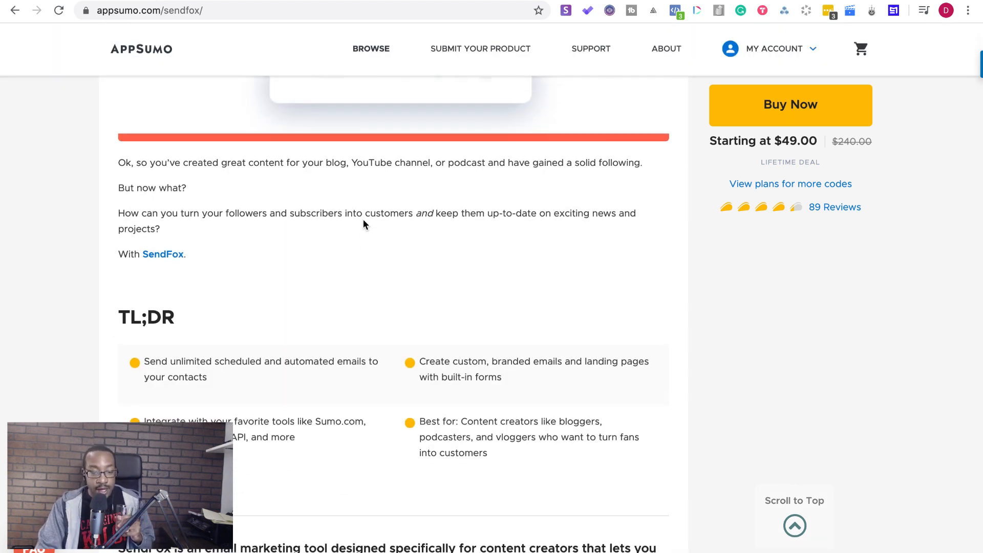
scroll(364, 224, "up", 8)
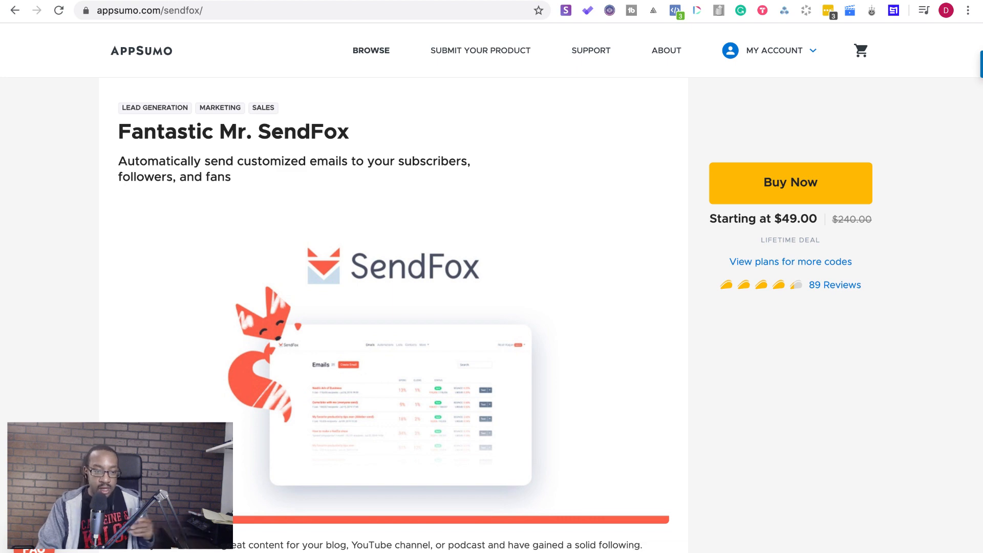
Return to the SendFox Part II build page in Notion.
left_click(42, 6)
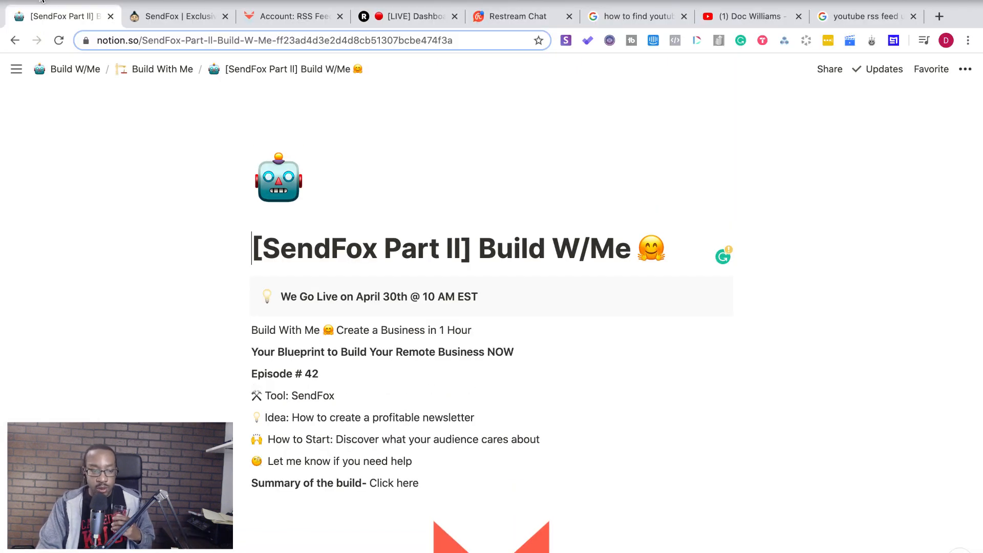
left_click(41, 1)
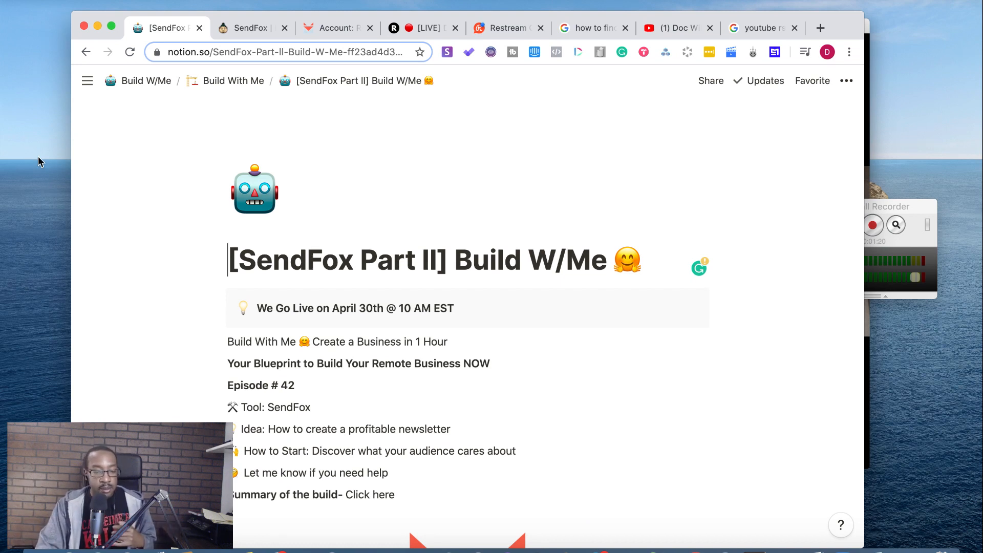
left_click(45, 163)
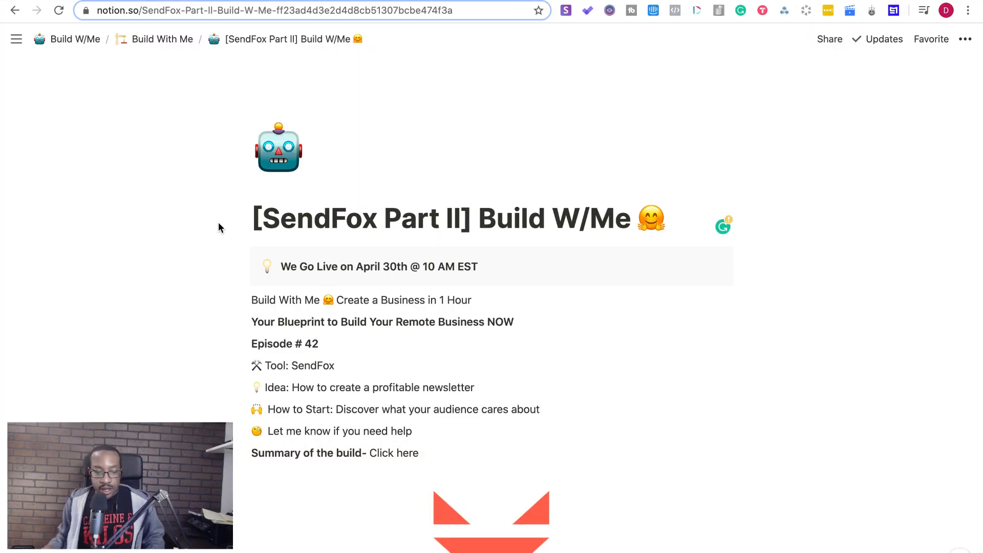
left_click(219, 223)
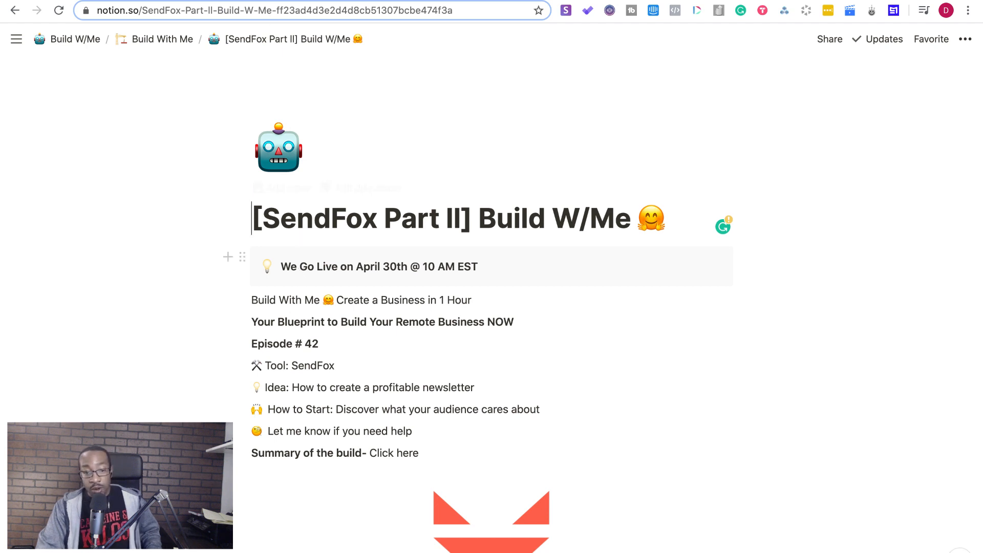
Switch to SendFox, view its dashboard statistics and open the list of landing pages.
key("ctrl+Tab")
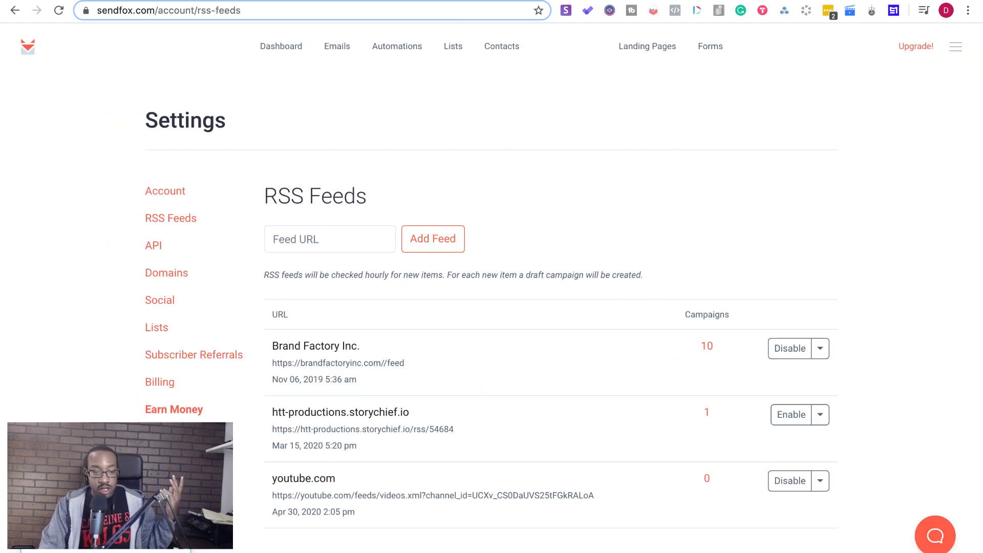
left_click(268, 47)
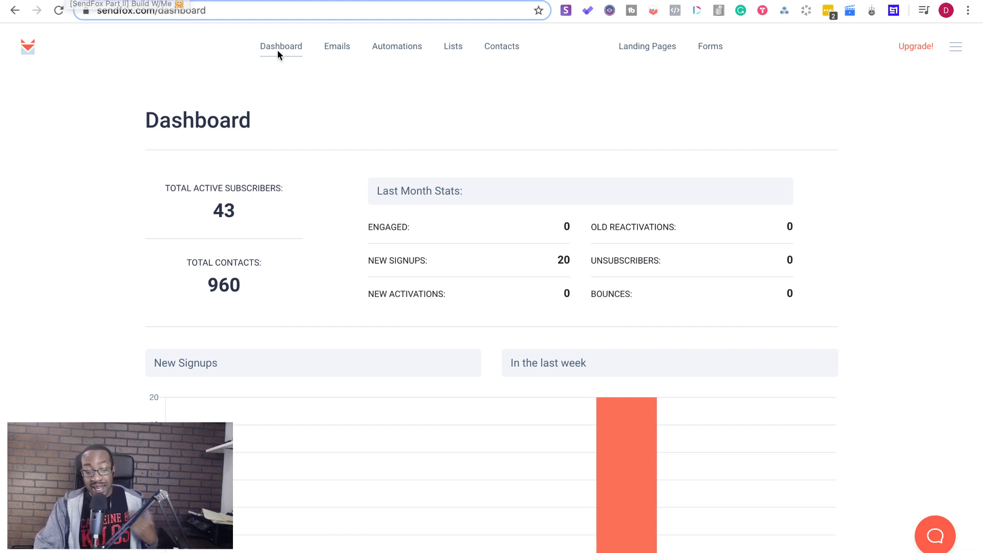
left_click(660, 53)
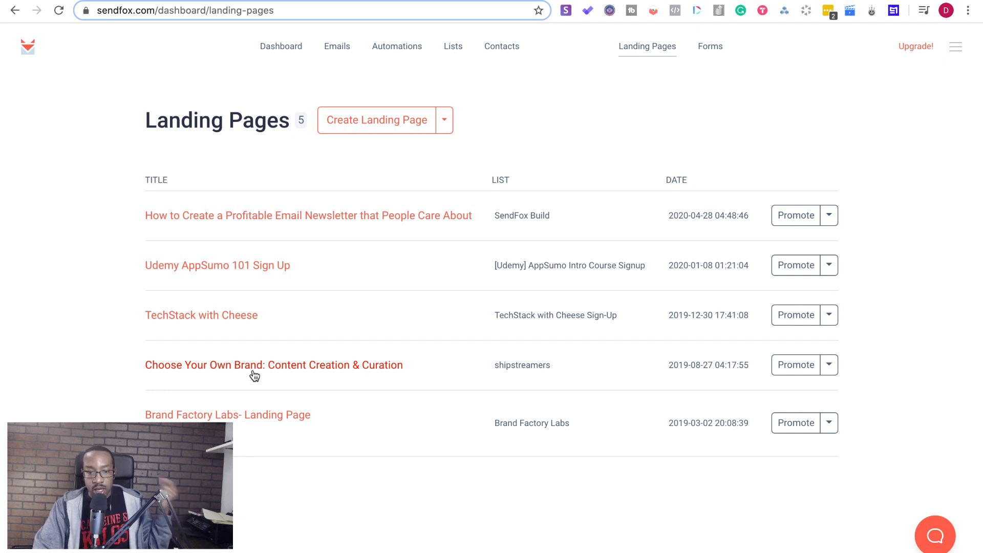
left_click(448, 125)
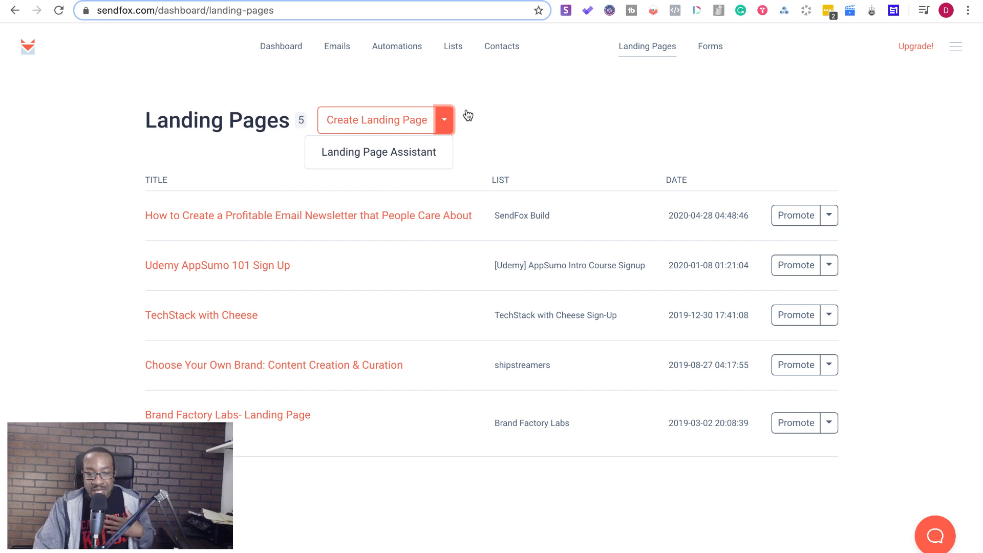
left_click(481, 109)
left_click(448, 119)
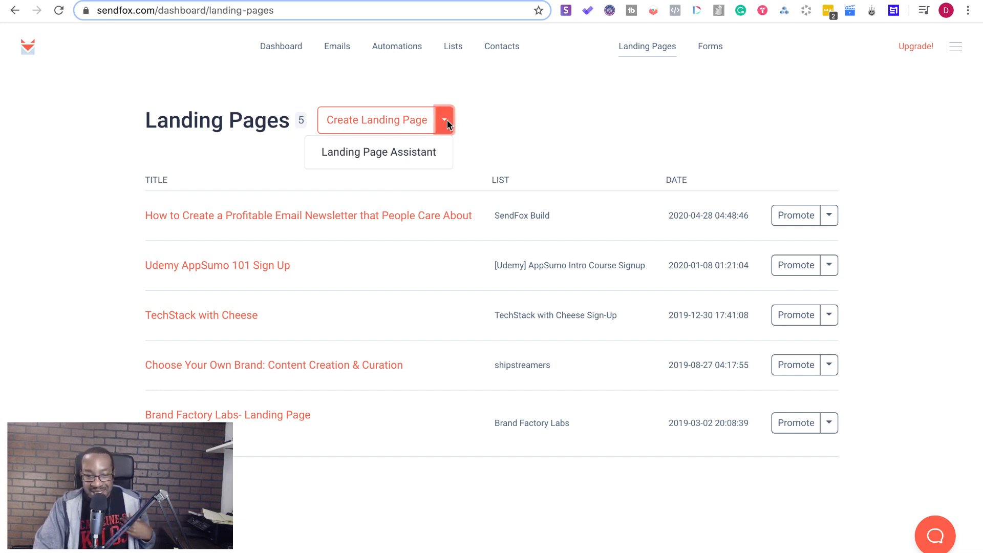
left_click(429, 154)
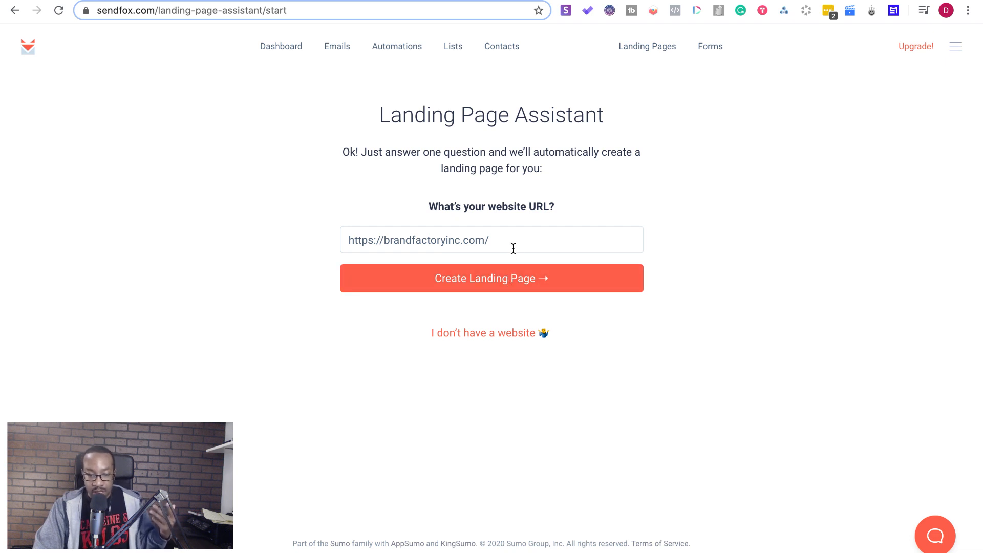
left_click(504, 284)
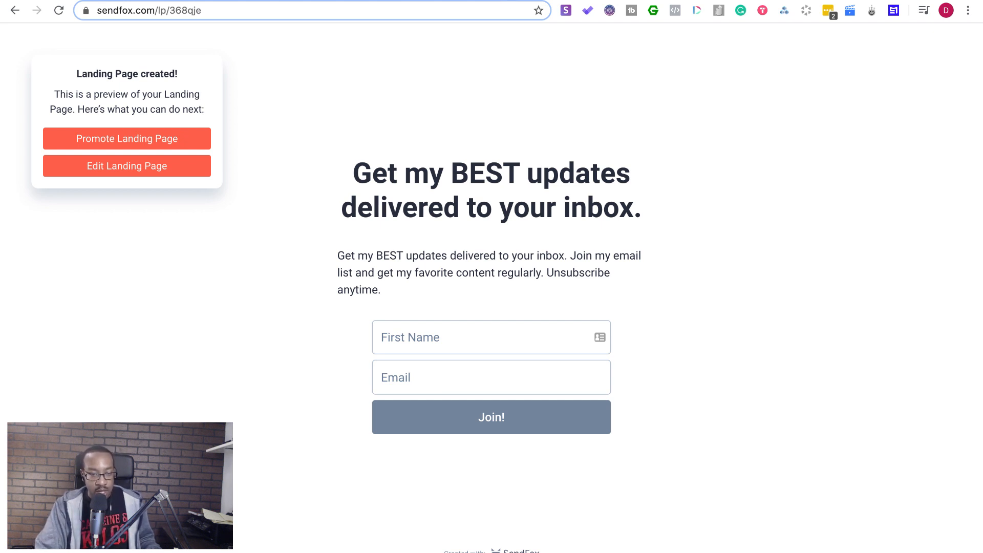
Check the Restream live chat and return to the preview of the new landing page.
key("ctrl+Tab")
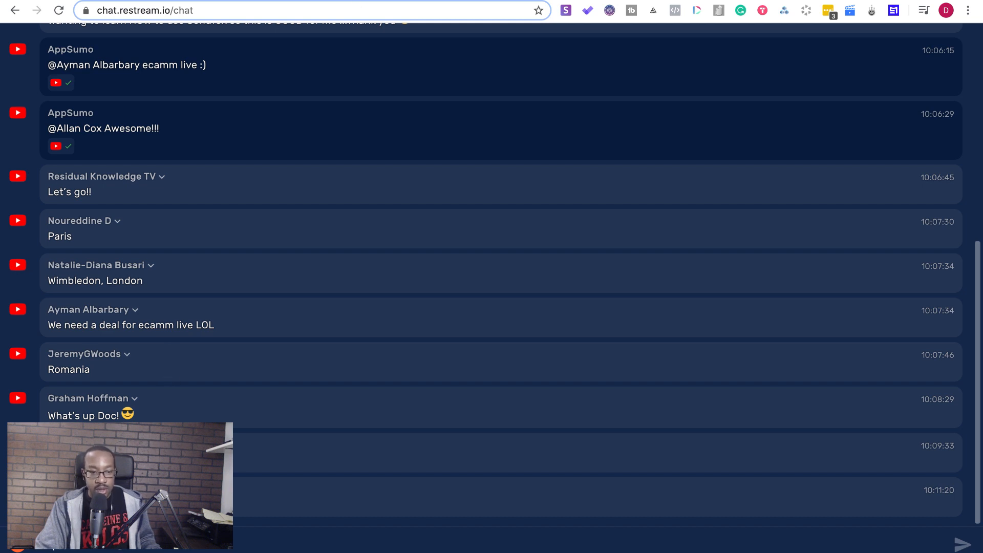
key("ctrl+shift+Tab")
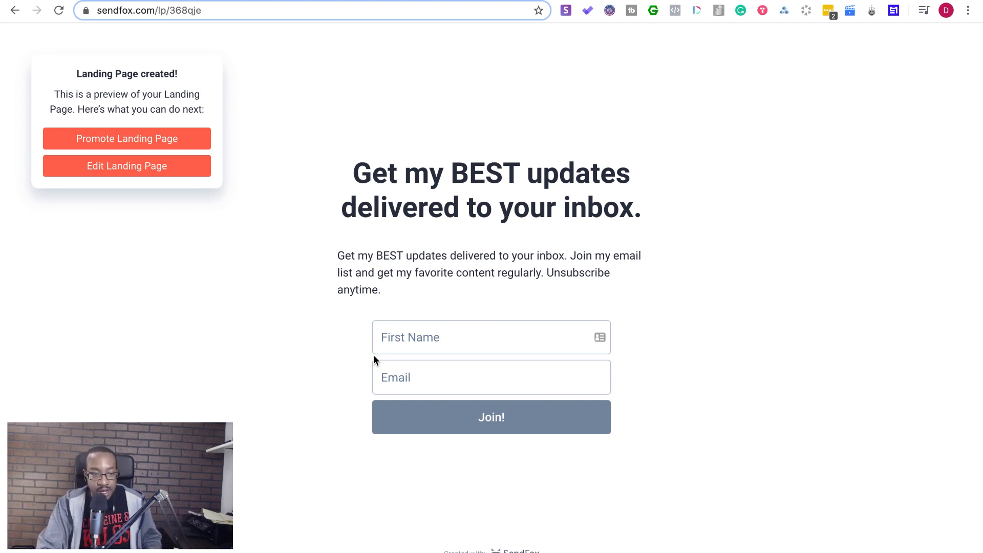
Switch to the Notion build page and add the line "Create a landing page" under Build Live Notes.
key("ctrl+Tab")
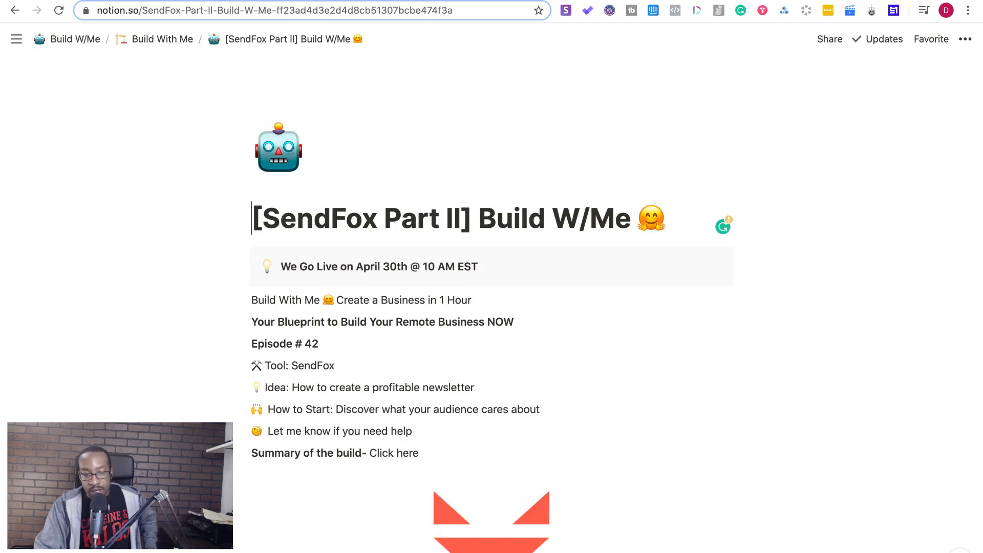
scroll(400, 381, "down", 20)
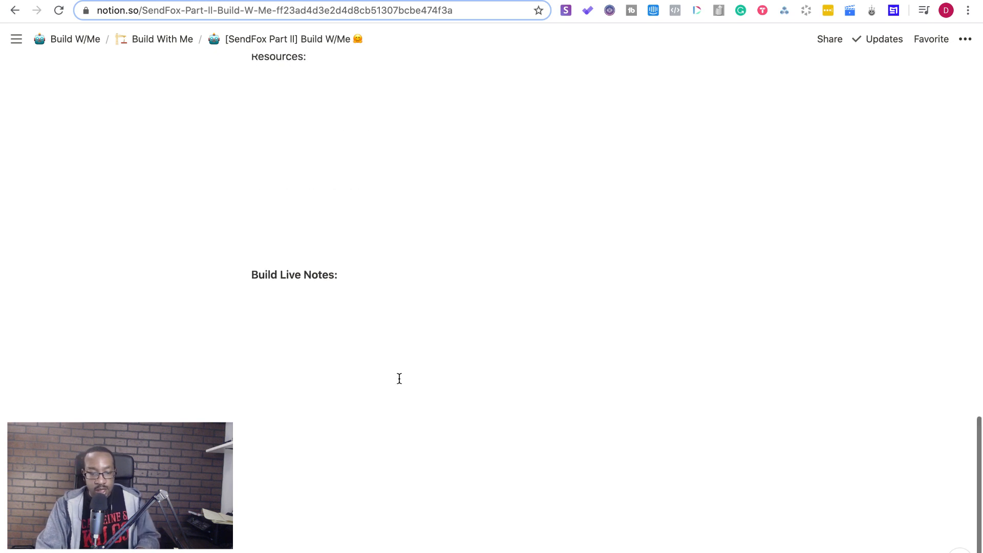
left_click(376, 307)
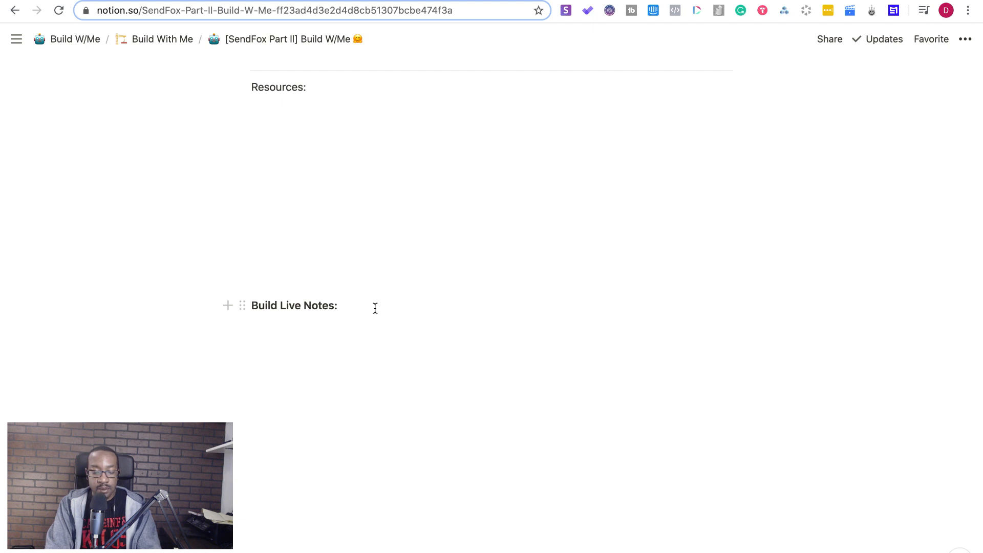
key("Return")
type("Create a Inad")
key("BackSpace")
key("BackSpace")
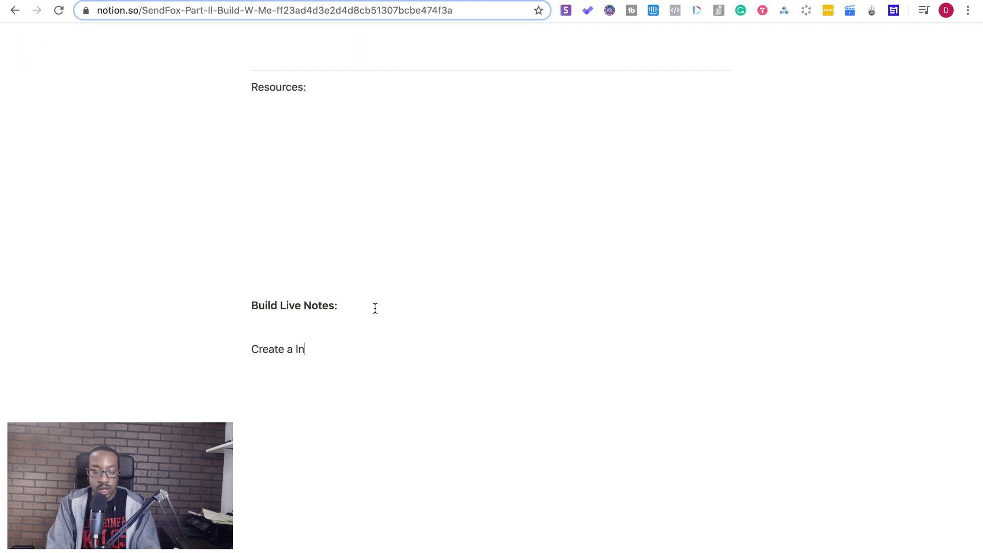
key("BackSpace")
type("anding page")
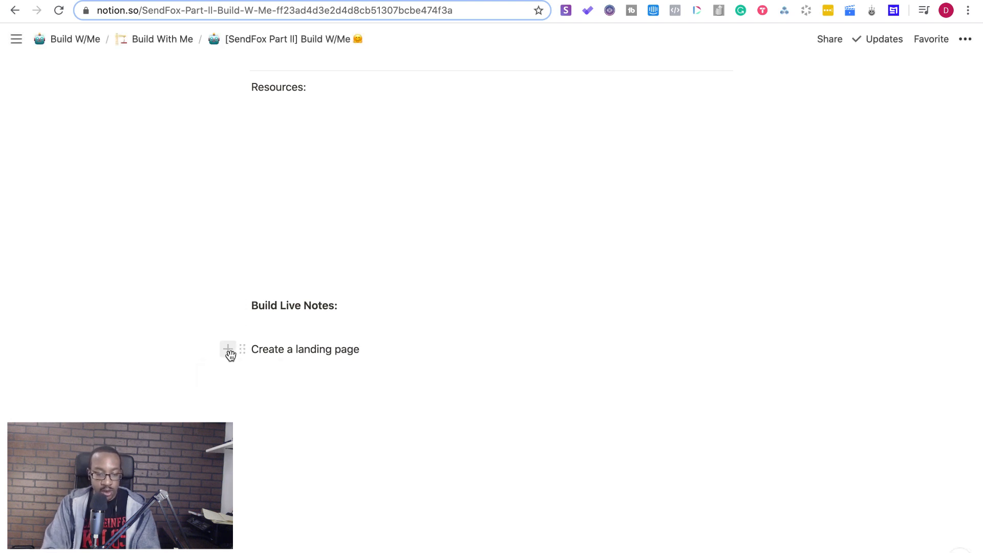
Insert a to-do below the "Create a landing page" line, move that text into it and start another empty to-do.
left_click(229, 350)
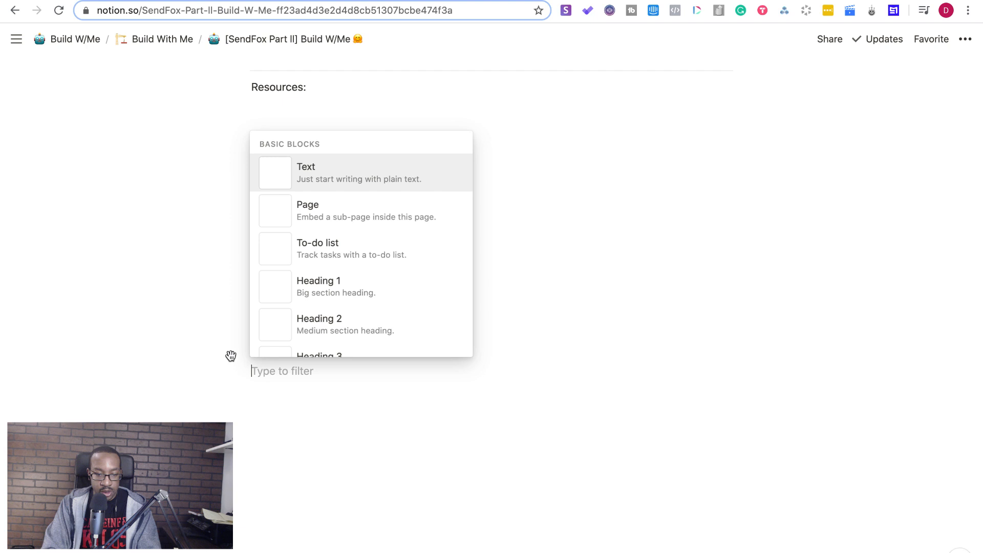
left_click(336, 252)
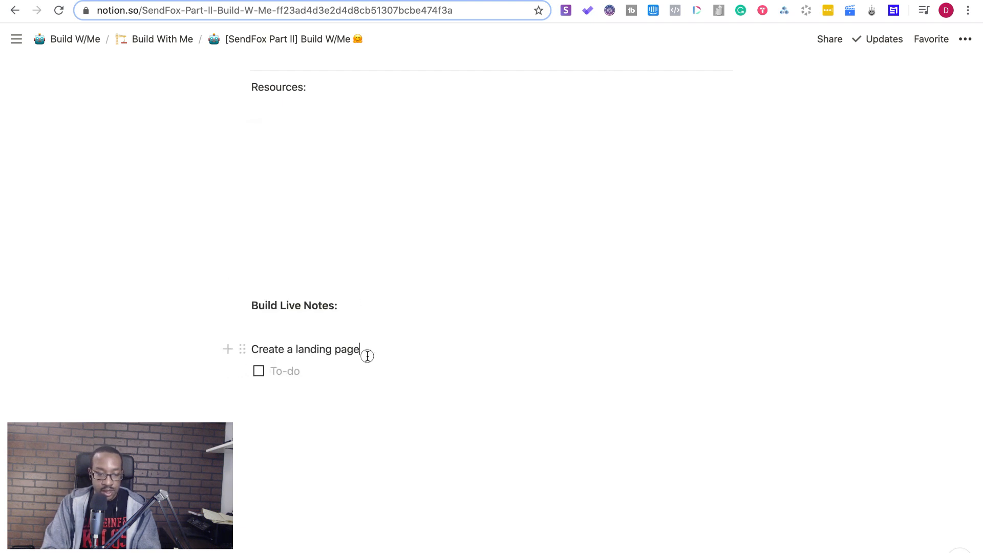
left_click_drag(364, 351, 255, 352)
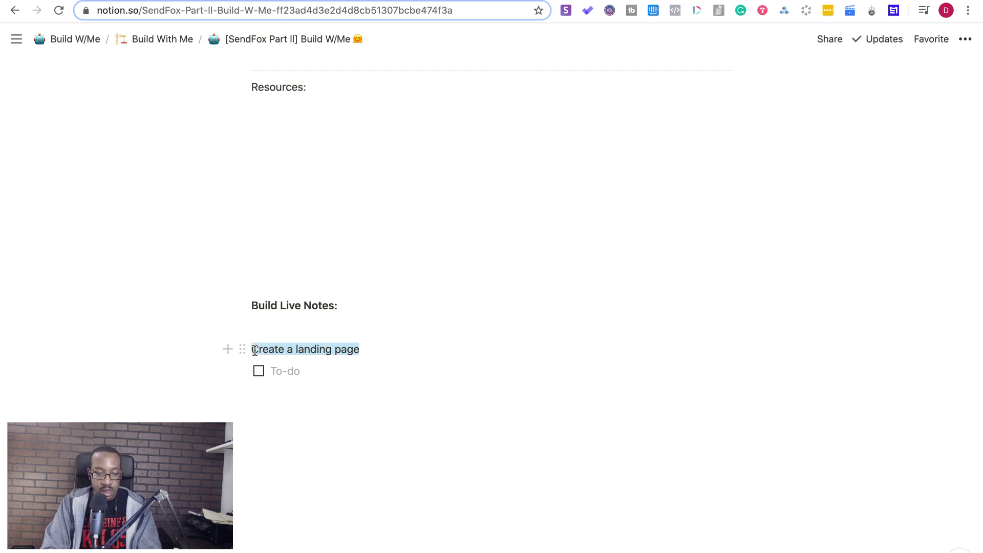
key("ctrl+x")
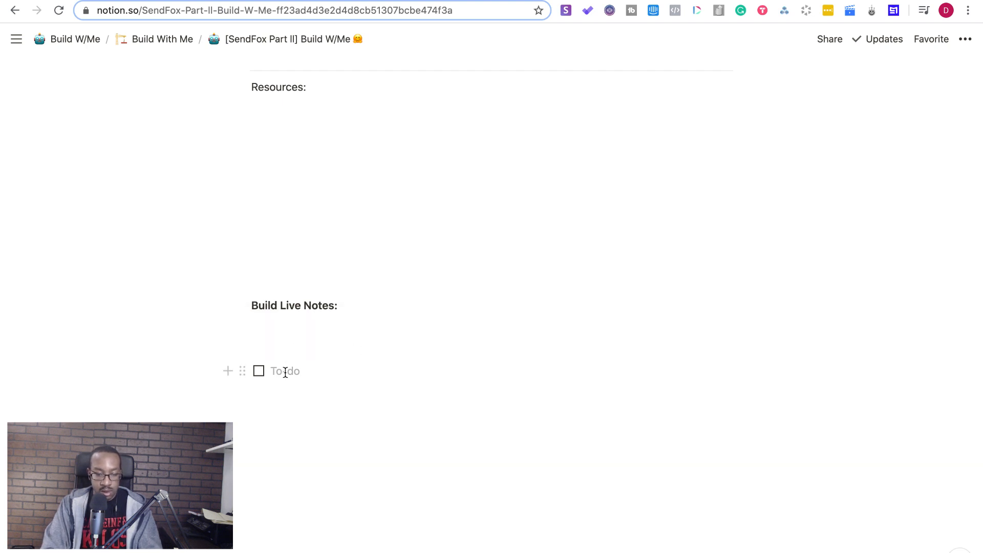
left_click(285, 371)
key("ctrl+v")
key("Return")
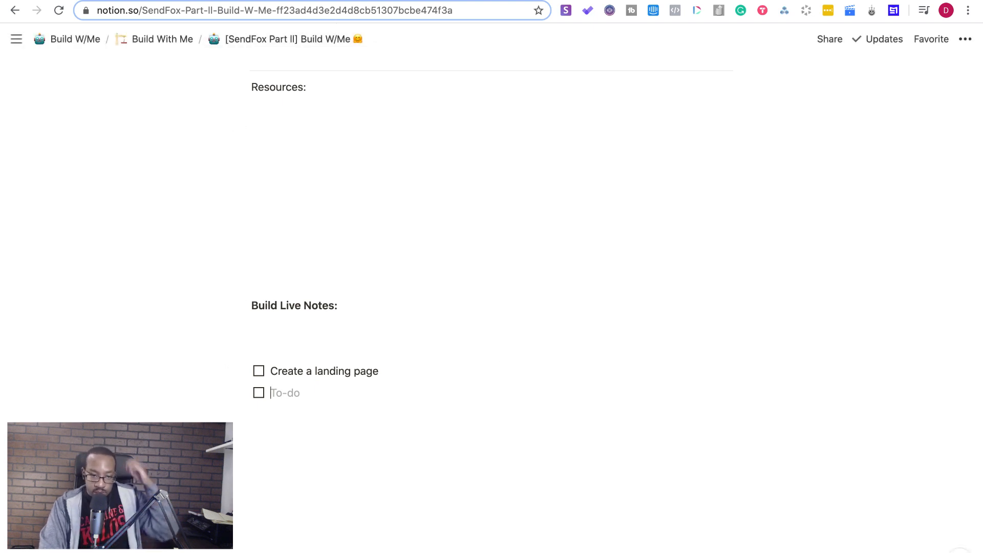
Open the new landing page for editing, go to the account settings and check the Custom URL.
left_click(310, 0)
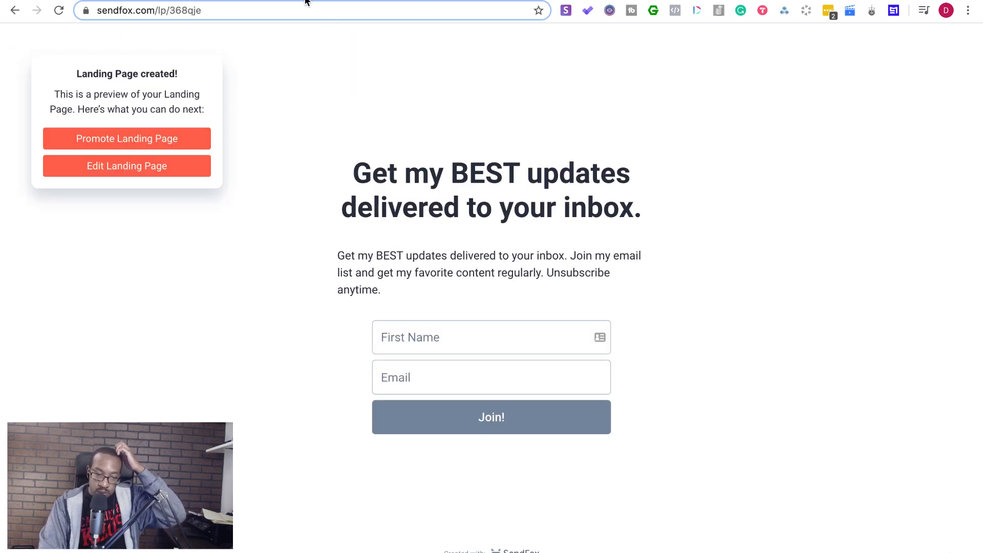
left_click(165, 174)
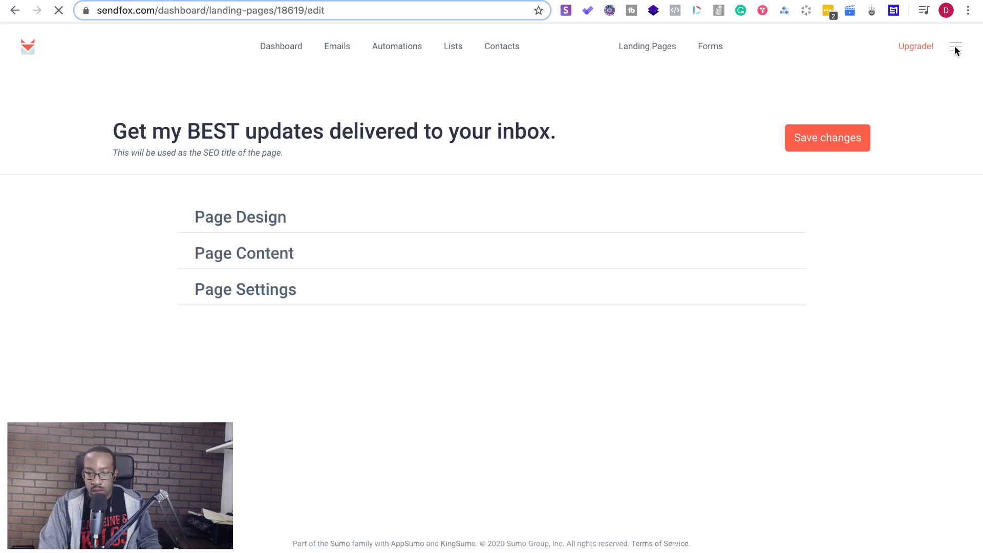
left_click(955, 50)
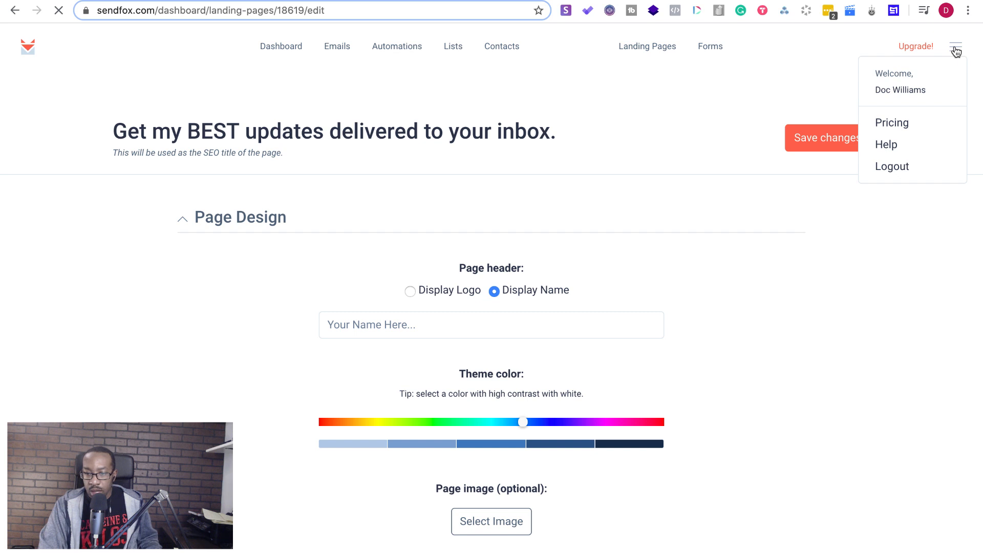
left_click(920, 87)
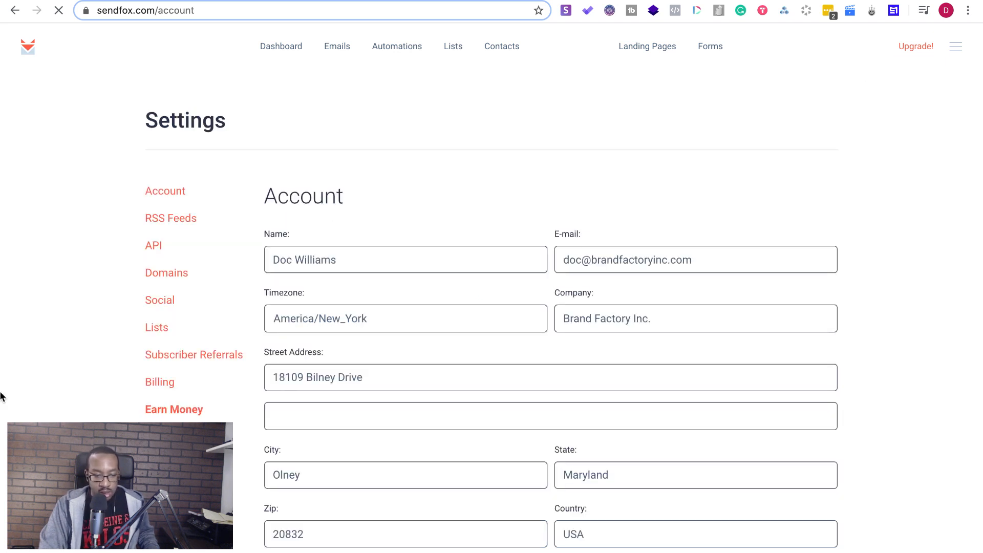
scroll(77, 385, "down", 1)
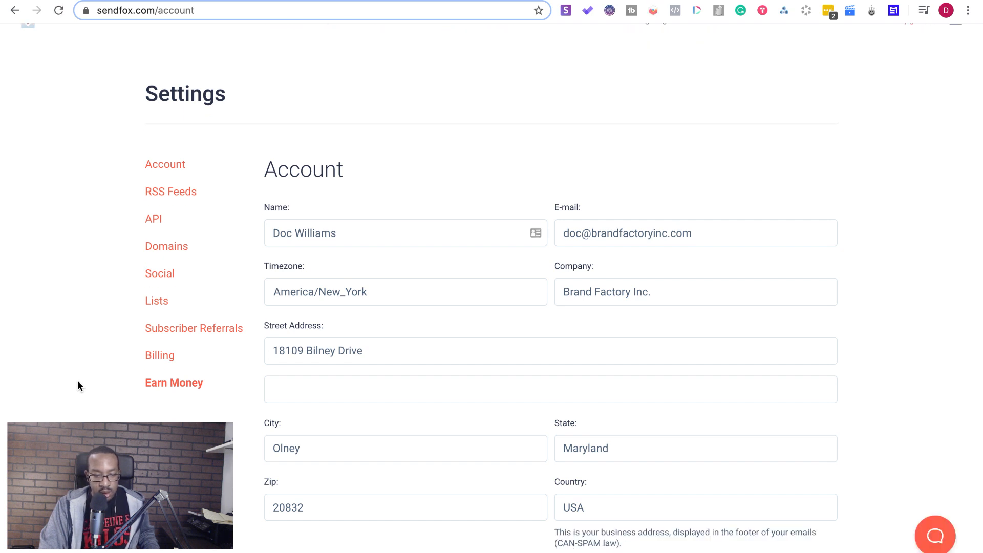
scroll(187, 418, "down", 5)
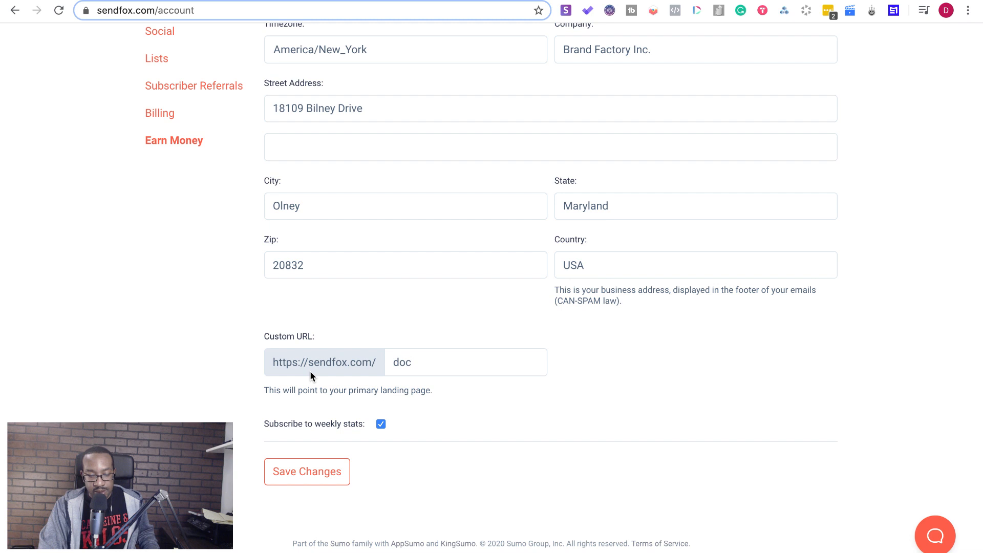
scroll(310, 367, "up", 5)
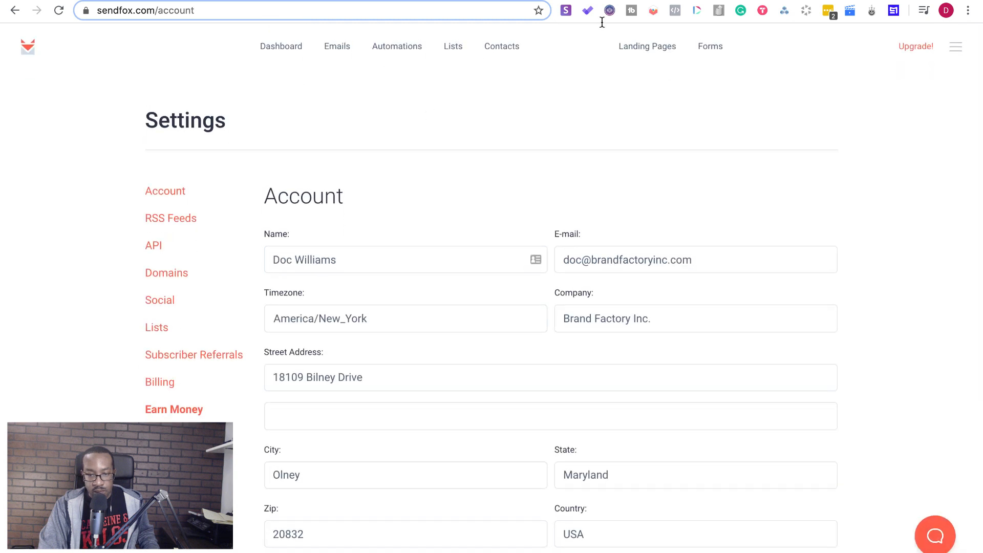
Make the landing page "Get my BEST updates delivered to your inbox." the primary one.
left_click(641, 47)
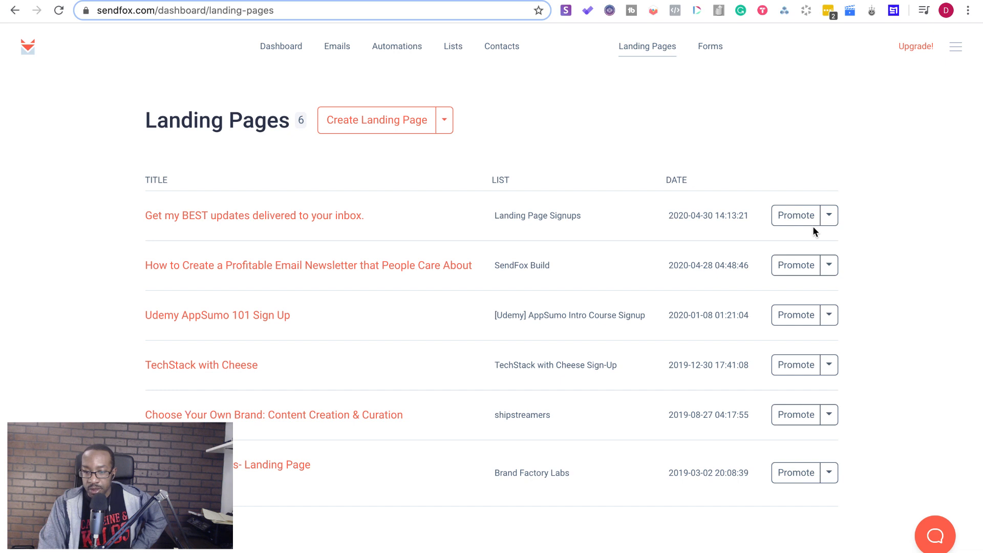
left_click(829, 217)
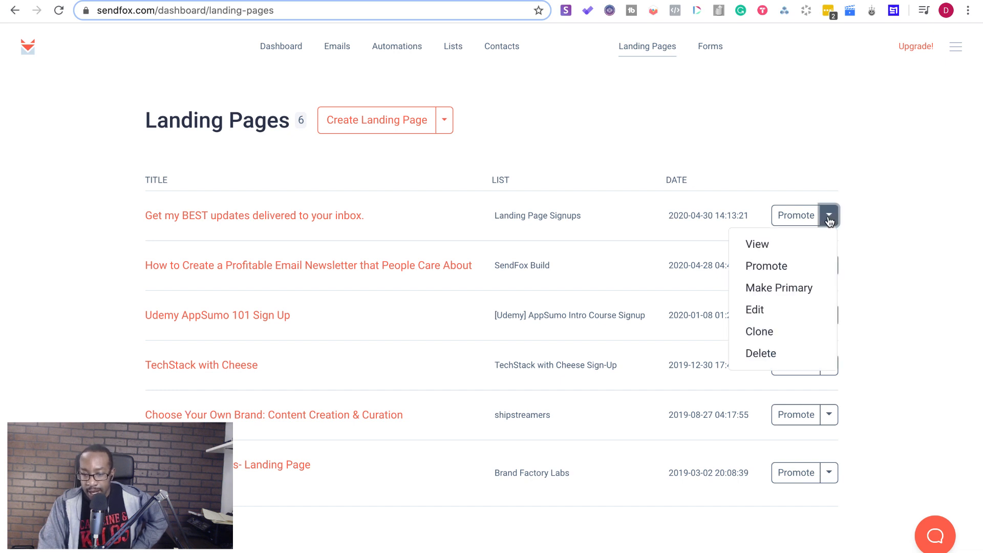
left_click(812, 288)
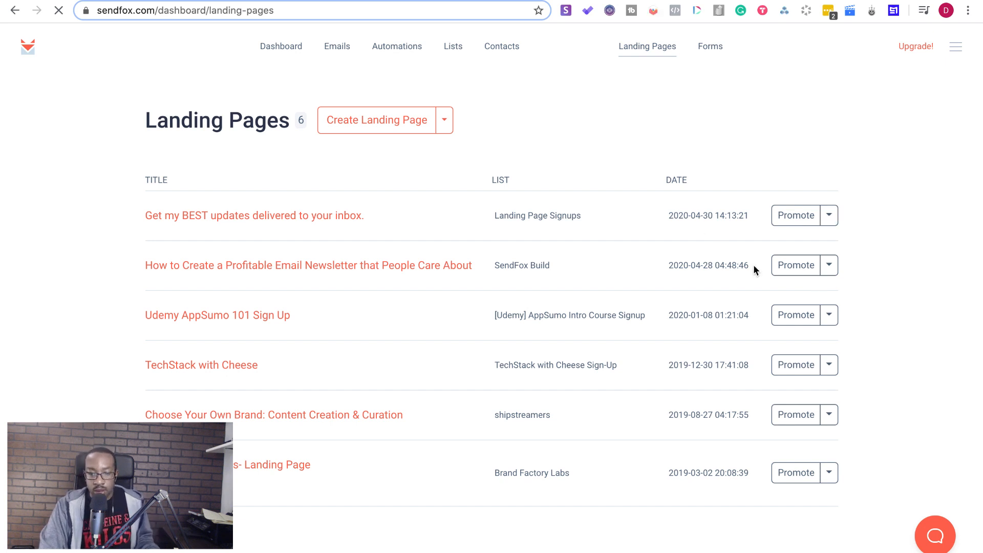
Copy the link of the "Get my BEST updates delivered to your inbox." landing page from its promotion page and open it in a new browser tab.
left_click(790, 225)
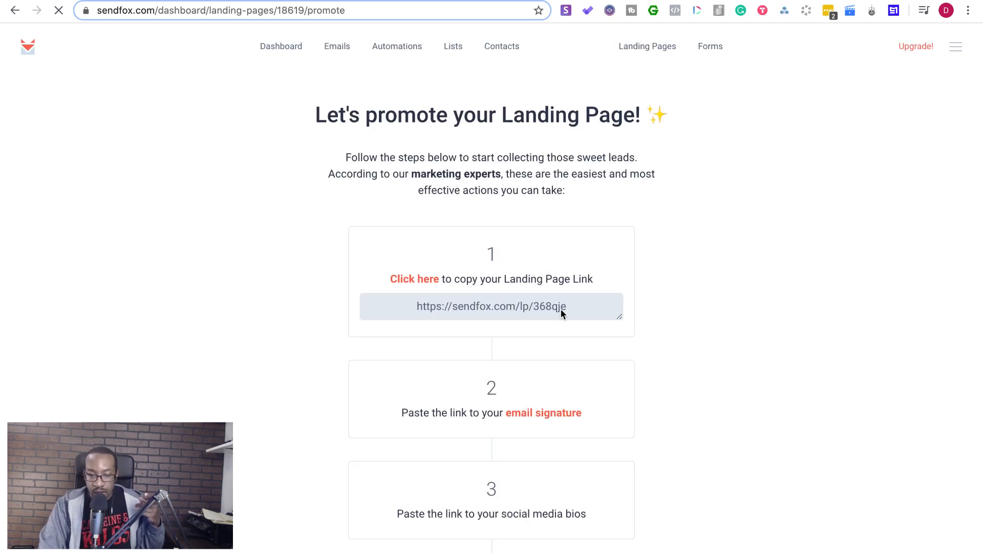
left_click(573, 304)
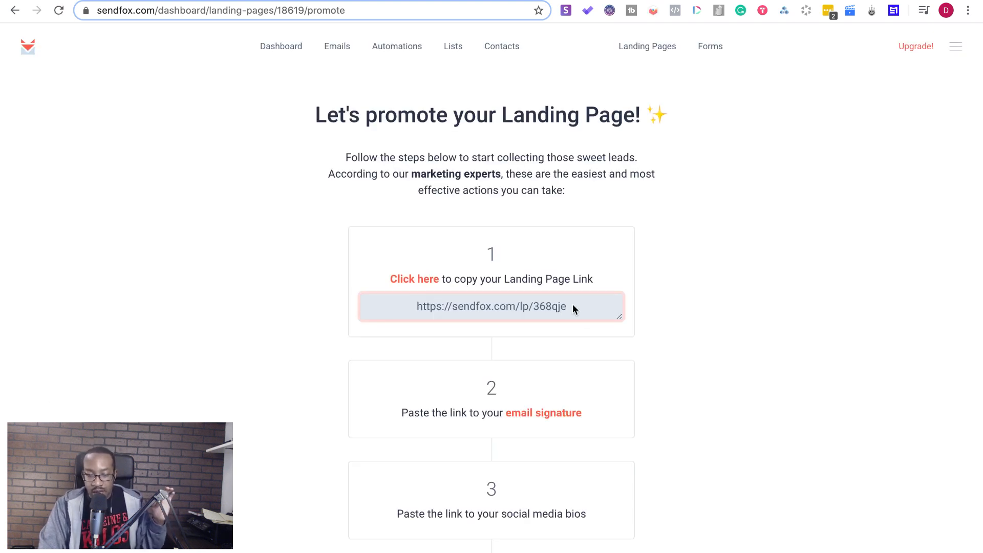
left_click_drag(575, 306, 404, 308)
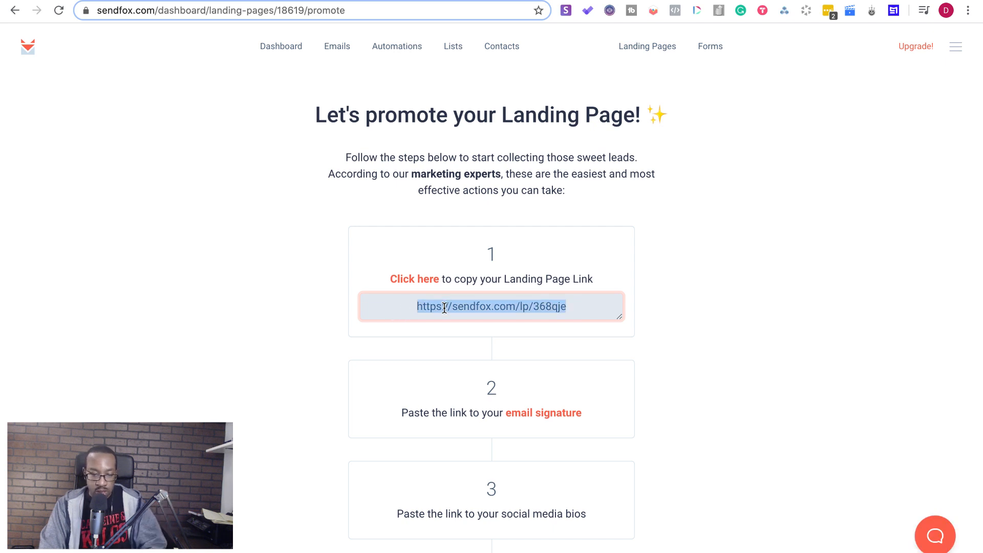
left_click(409, 281)
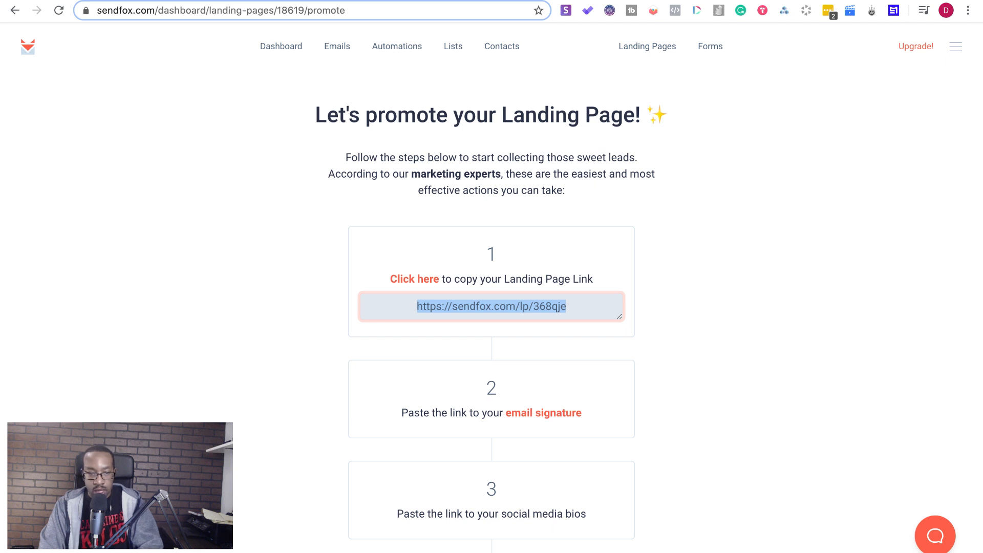
key("super+t")
key("super+v")
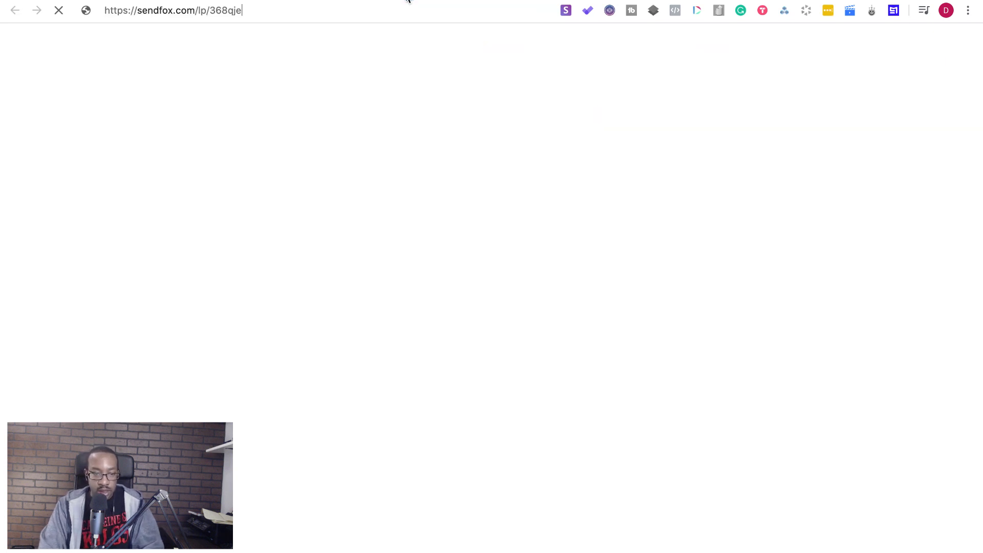
key("Return")
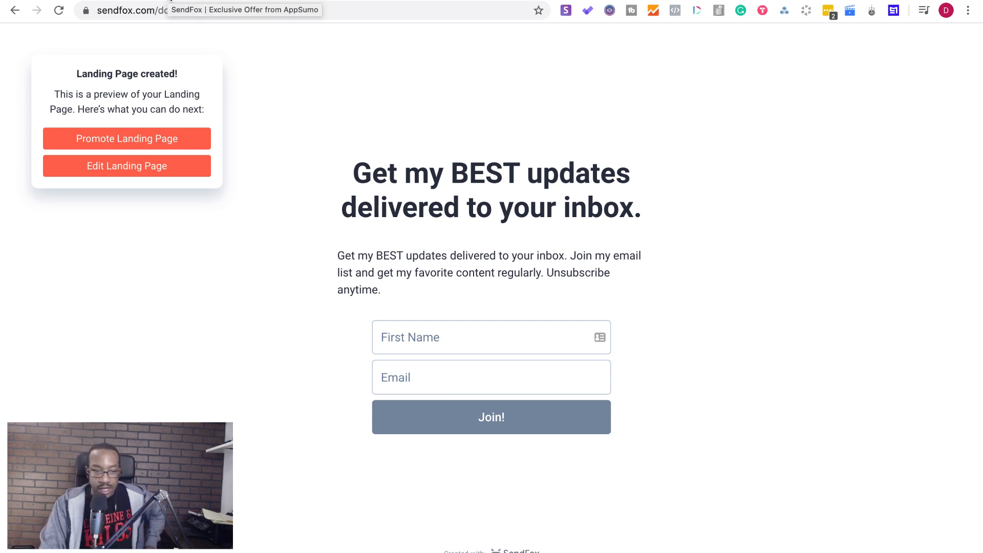
View the AppSumo deal page for SendFox and return to the landing page preview.
left_click(170, 2)
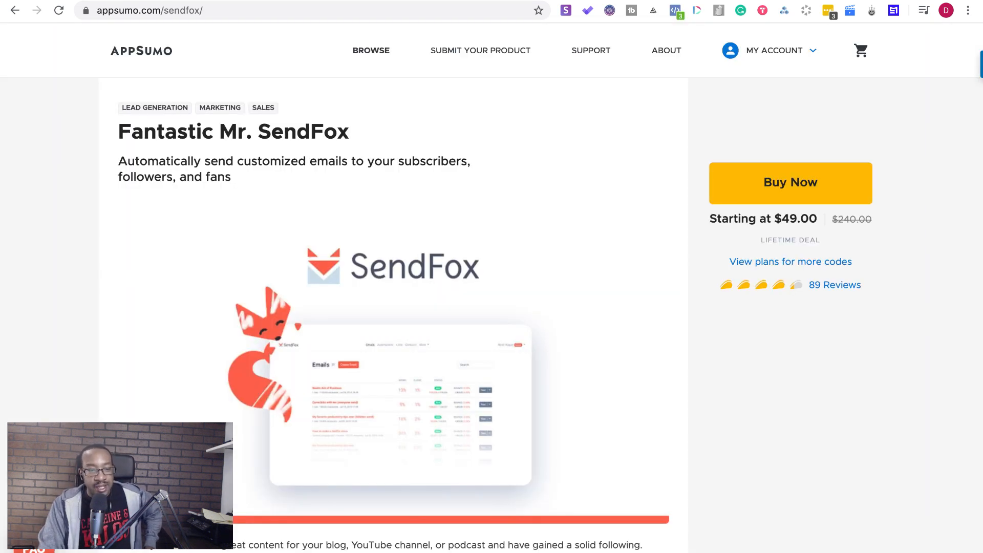
key("ctrl+Tab")
left_click(293, 205)
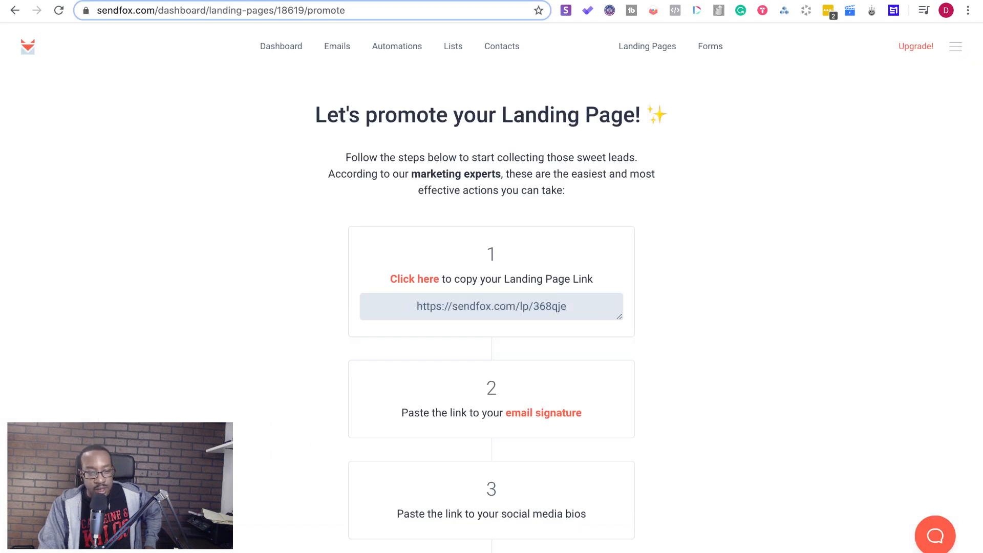
key("ctrl+Tab")
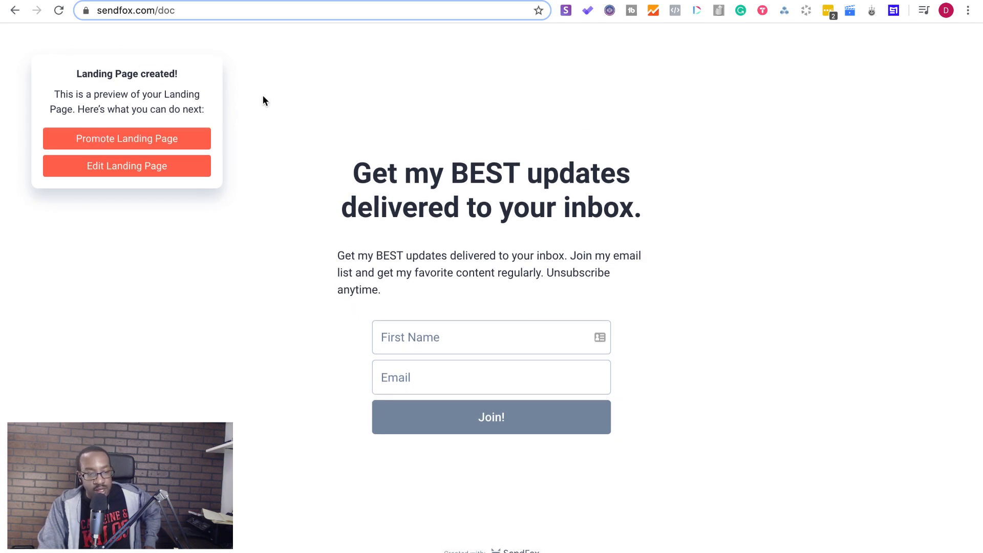
mouse_move(263, 1)
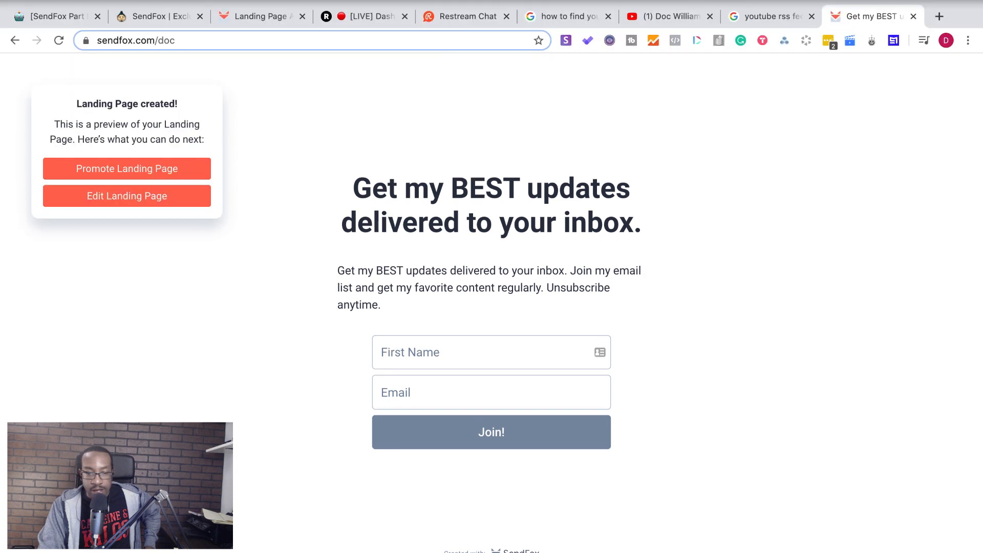
left_click(41, 0)
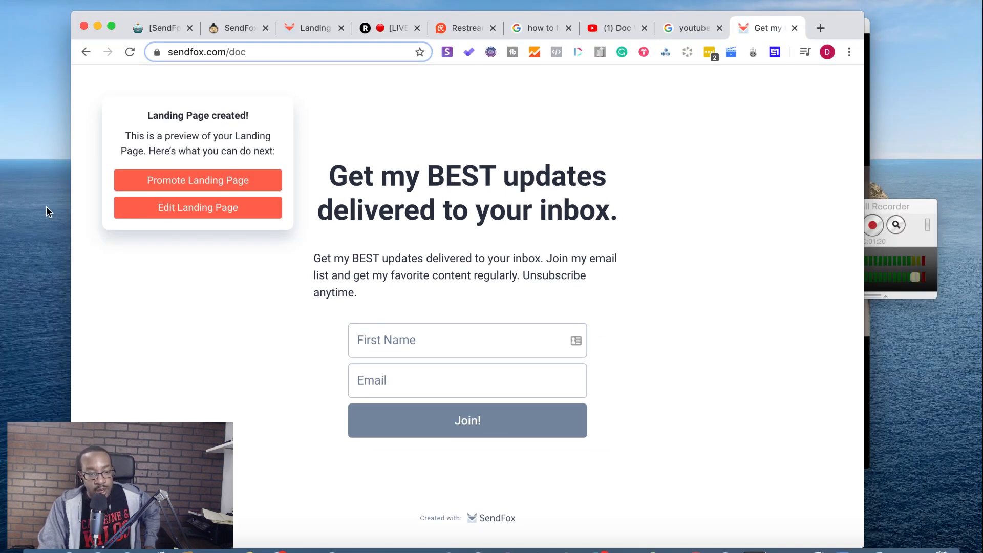
left_click(46, 207)
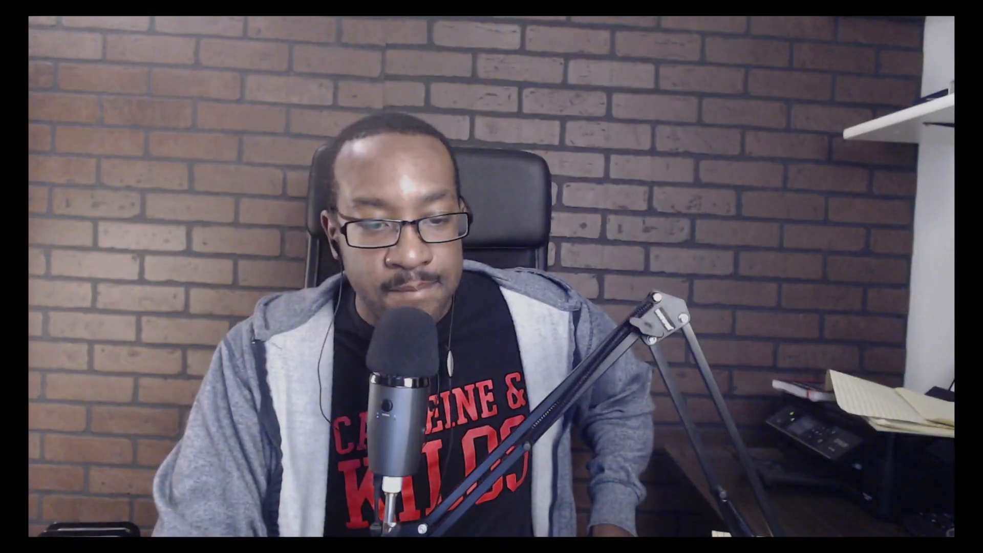
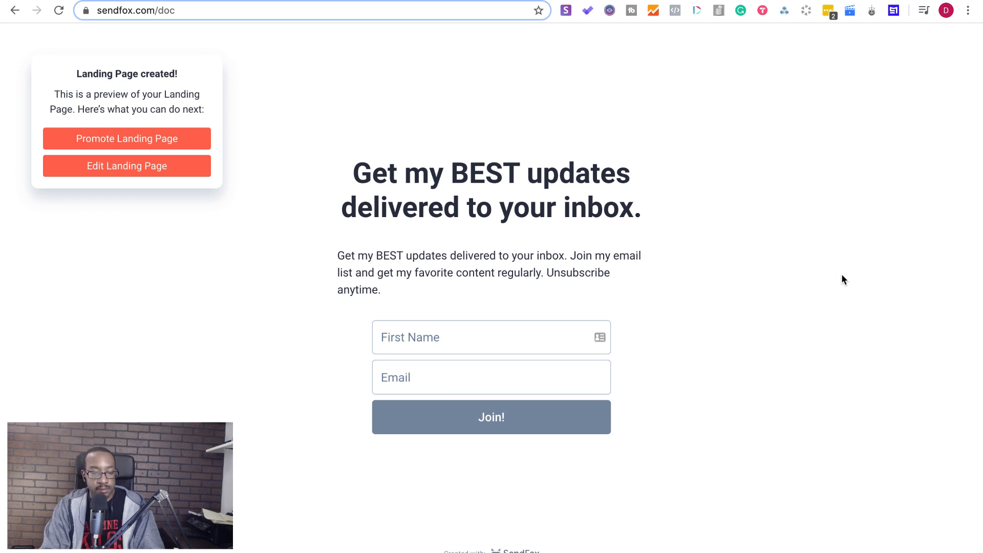
left_click(247, 340)
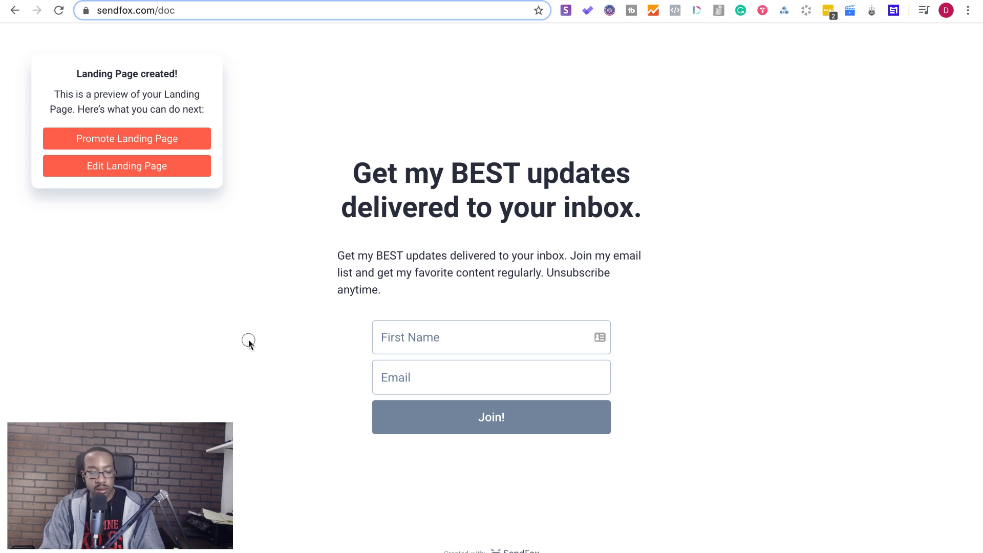
left_click(255, 424)
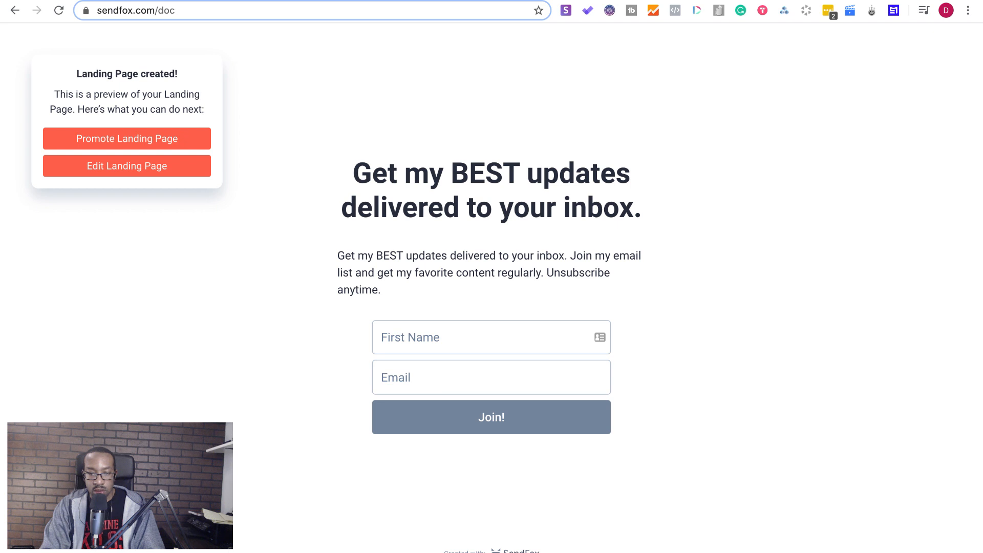
Search for giphy in a new browser tab and open the GIPHY website.
key("super+t")
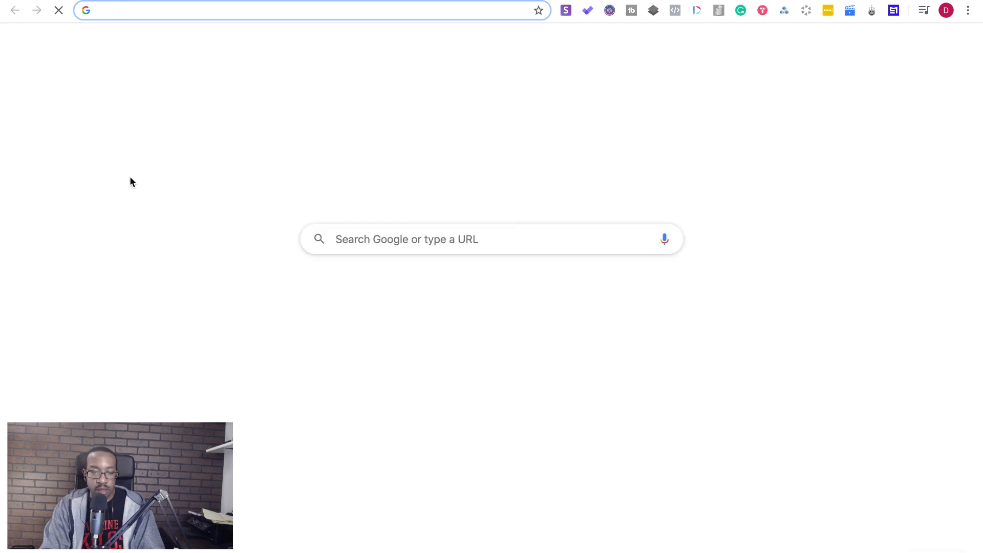
left_click(362, 235)
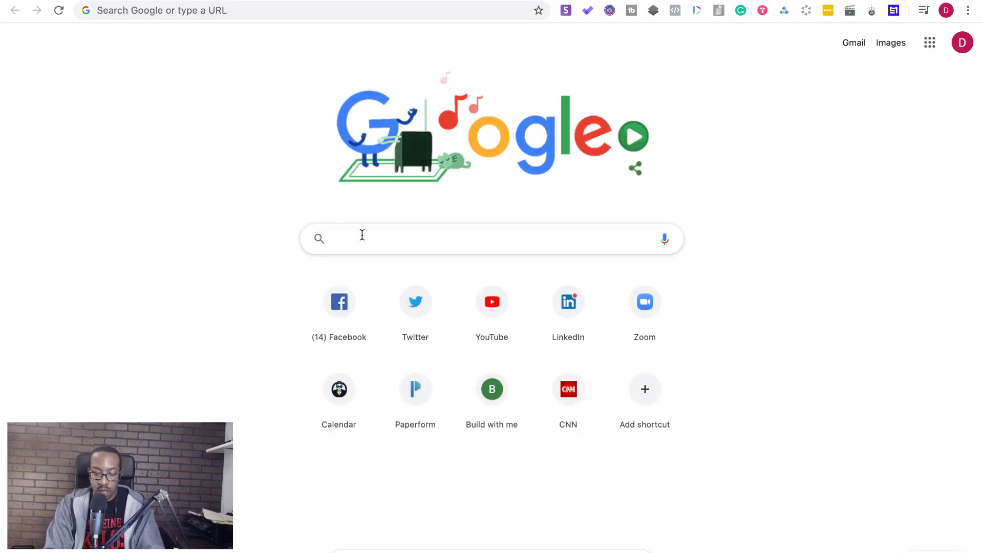
type("giphy")
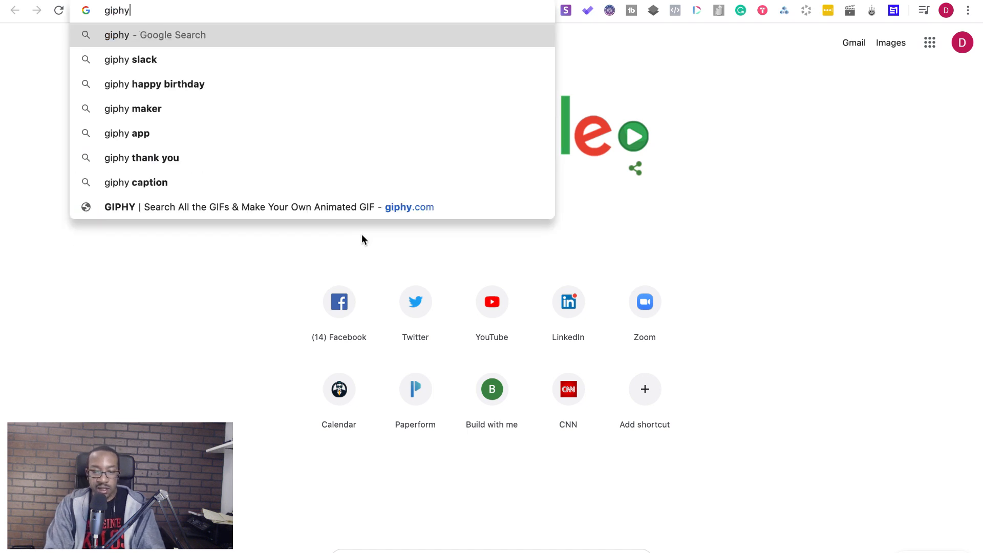
key("Return")
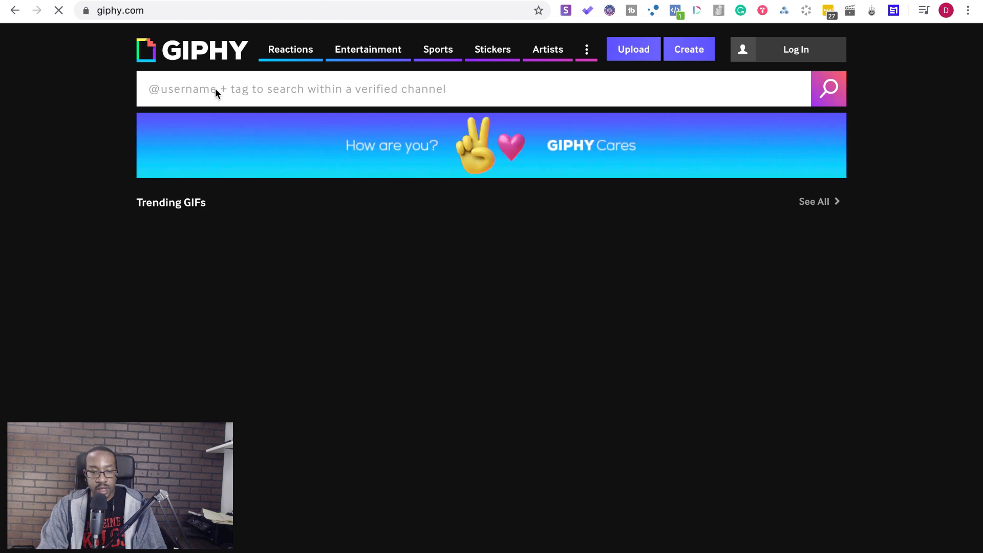
Search GIPHY for "kim kardashian" using the suggested search term.
left_click(336, 92)
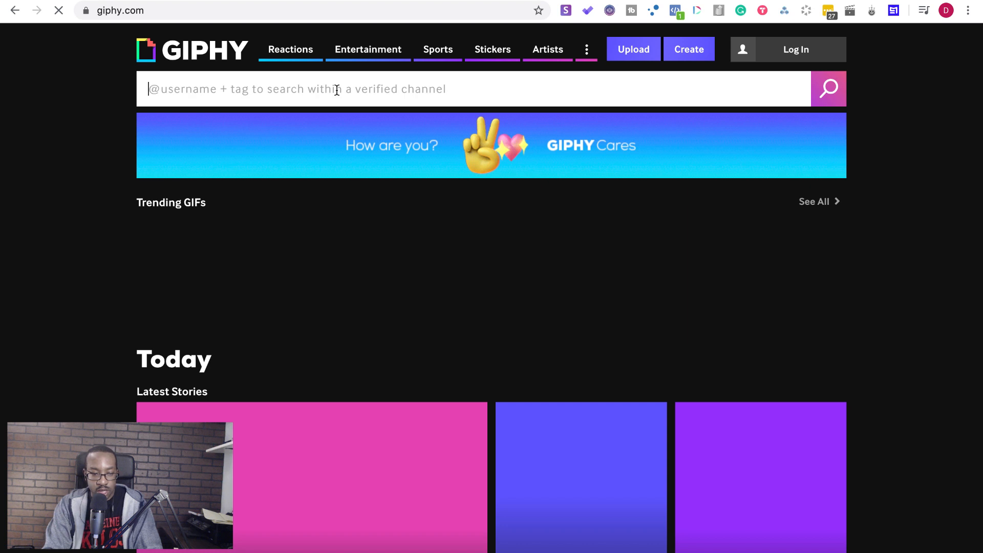
type("kim")
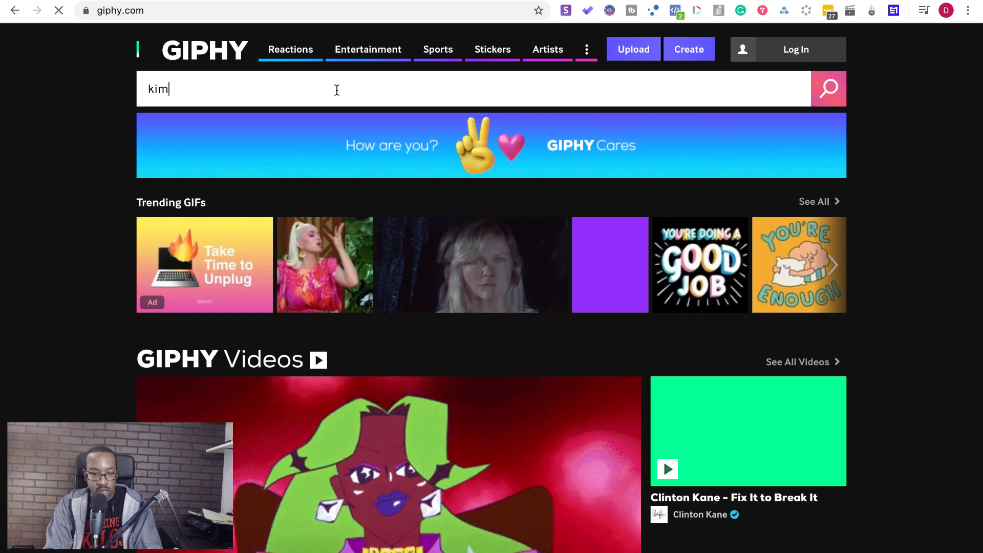
type(" kar")
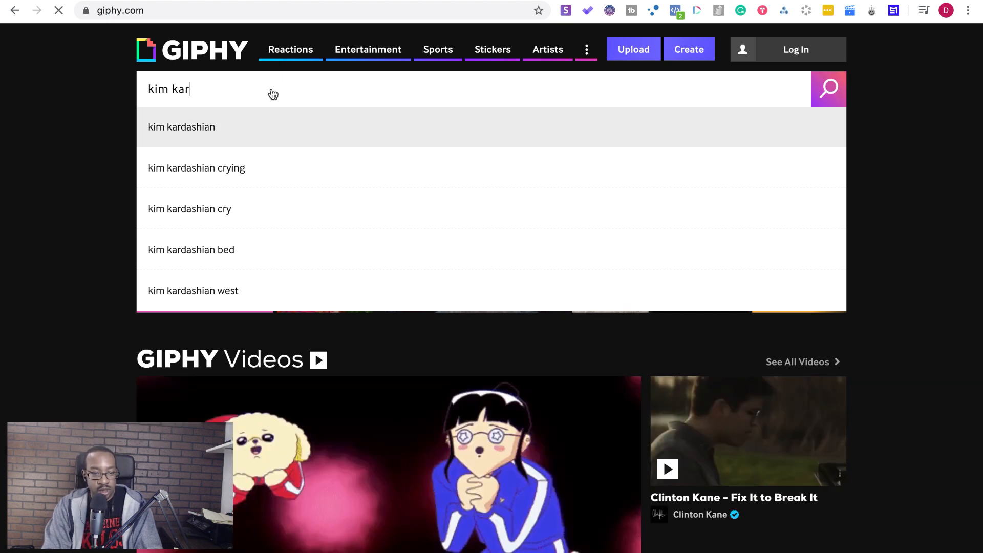
left_click(245, 133)
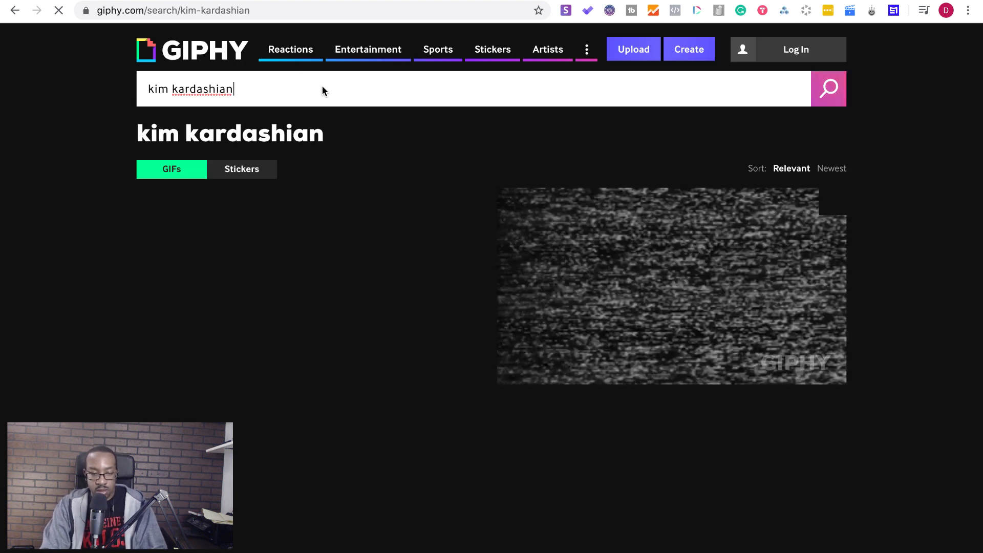
Narrow the GIPHY search to "kim kardashian money" and open the featured GQ money shower GIF.
type("mon")
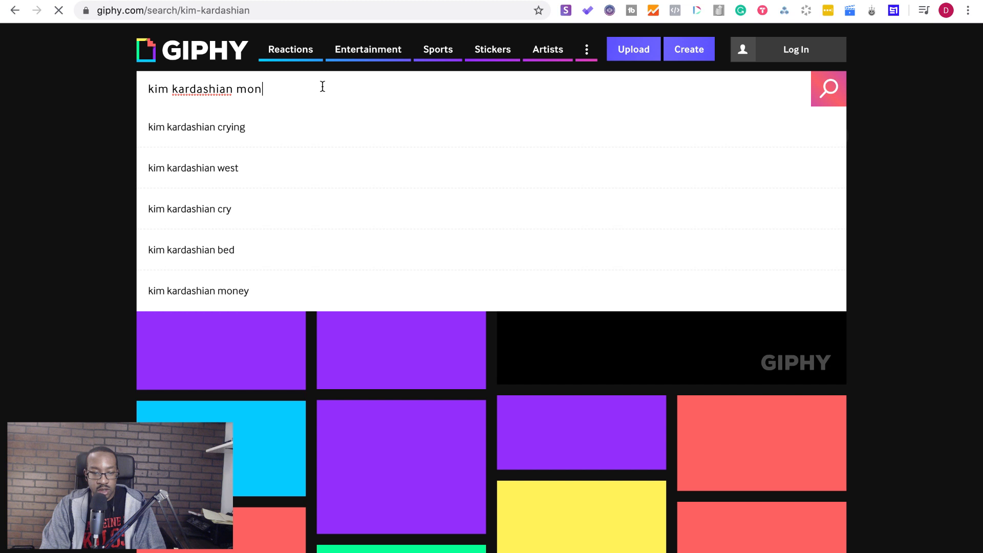
type("ey")
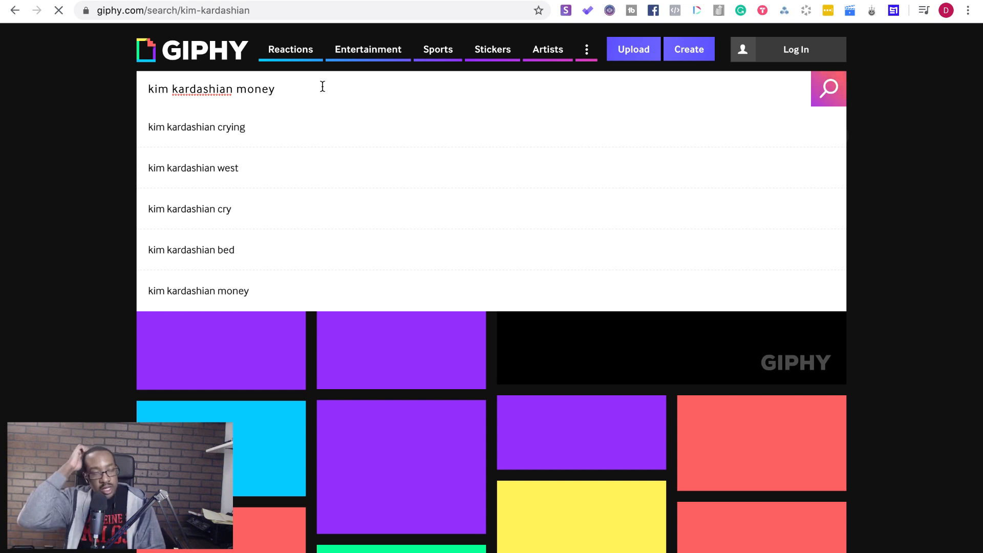
key("Return")
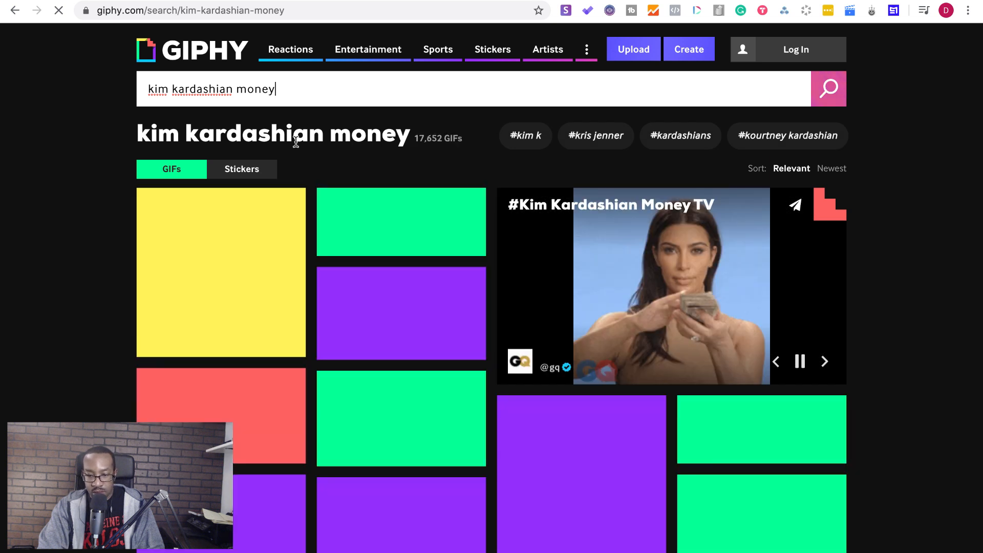
left_click(595, 259)
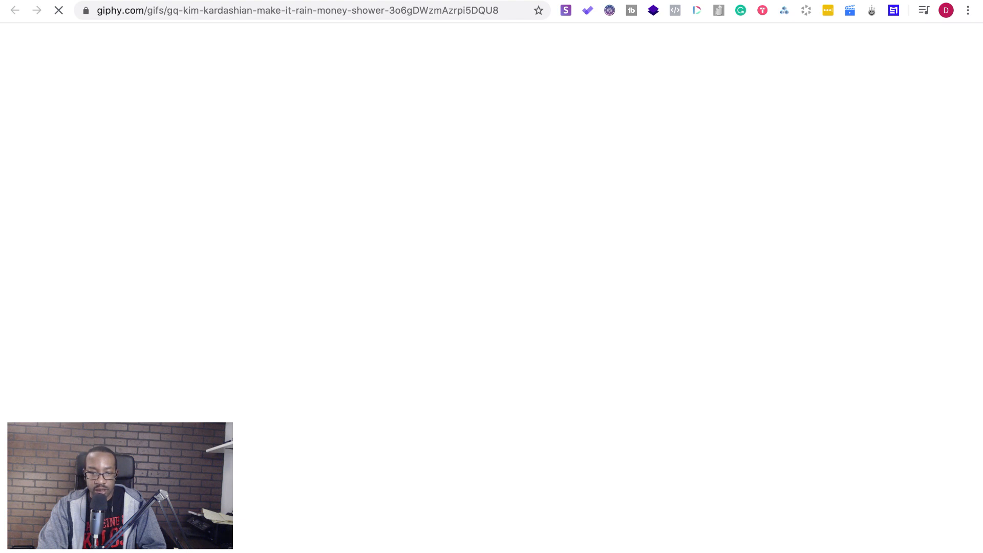
Switch to SendFox and open the primary landing page "Get my BEST updates delivered to your inbox." for editing.
left_click(219, 0)
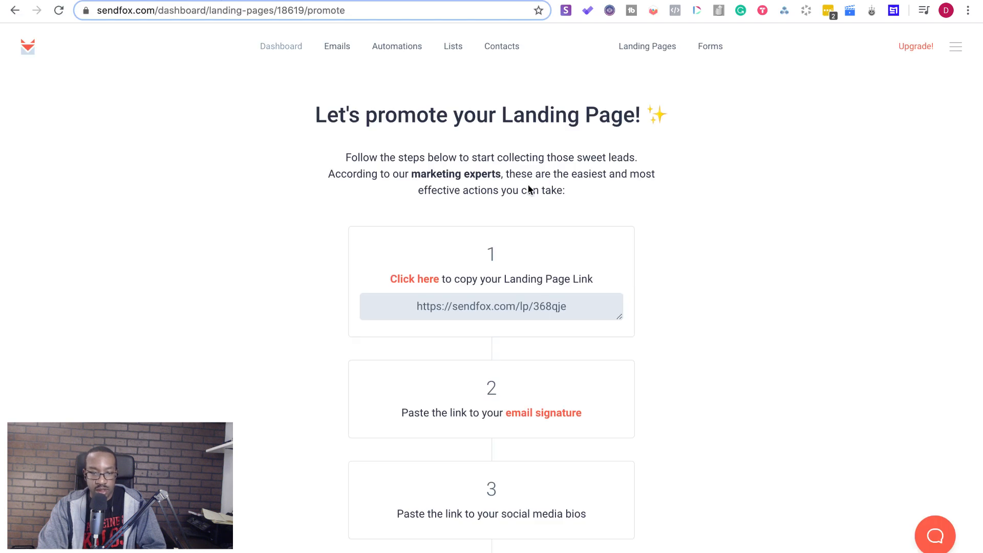
left_click(283, 48)
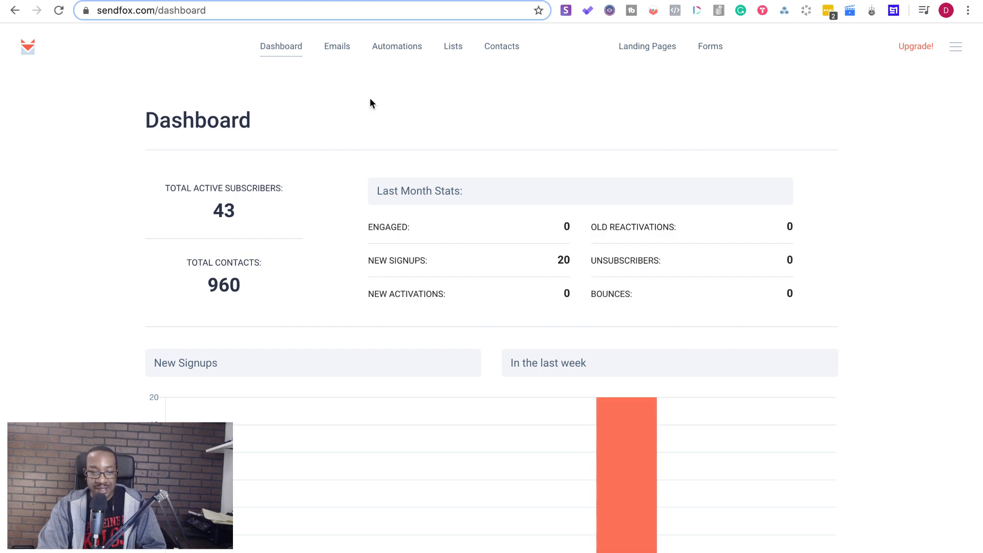
left_click(640, 47)
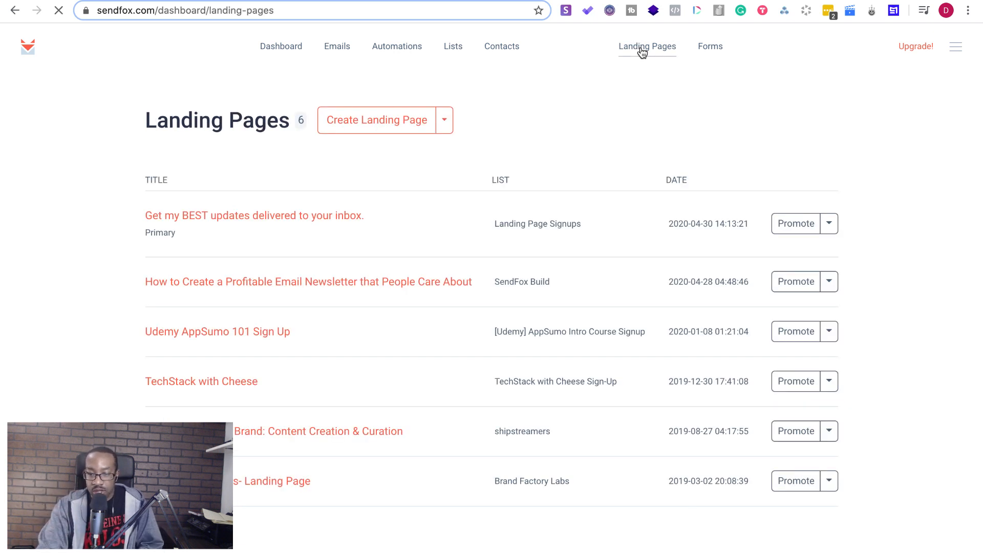
left_click(829, 224)
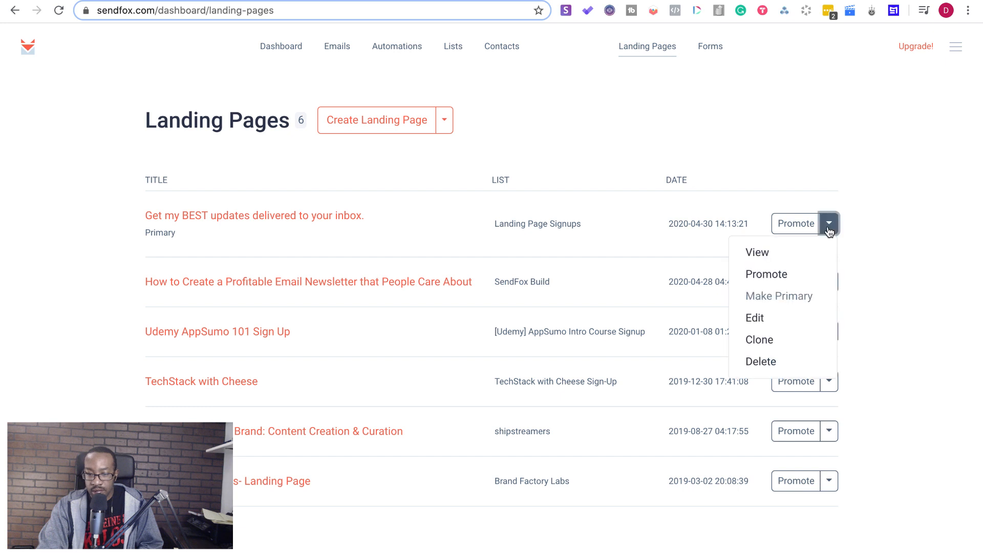
left_click(756, 319)
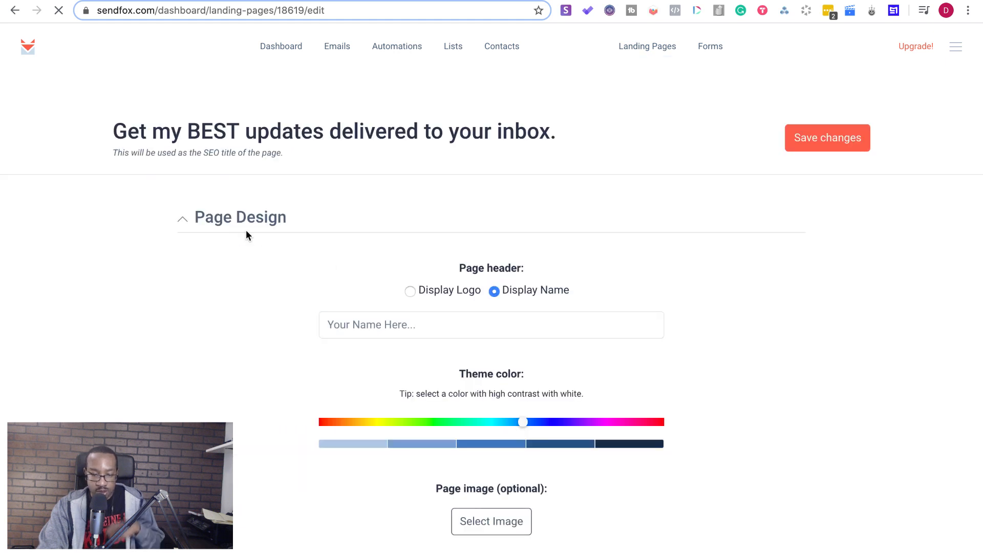
Insert a blank line above the heading in the landing page's Page Content and place the text cursor on it.
scroll(251, 235, "down", 2)
scroll(258, 245, "down", 3)
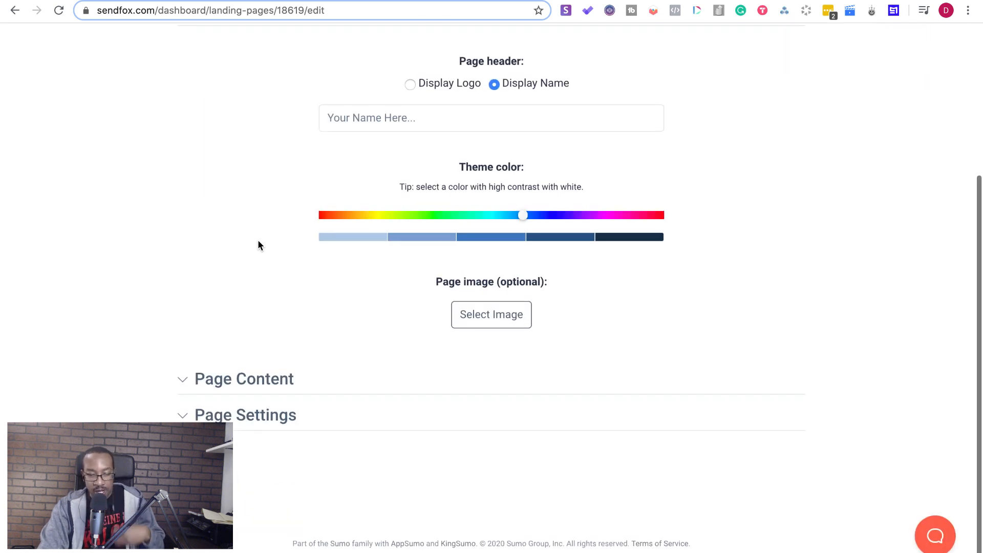
left_click(208, 379)
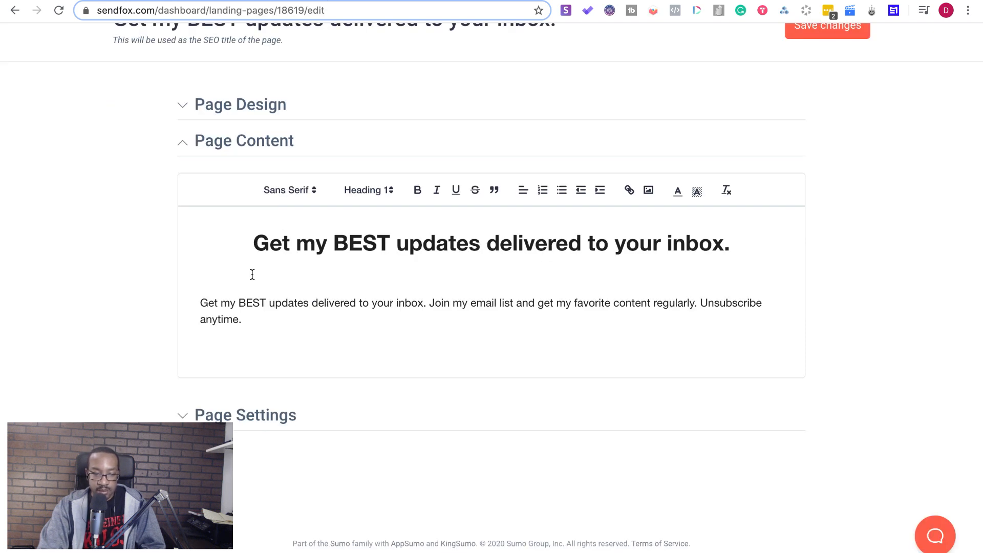
left_click(255, 241)
scroll(255, 241, "down", 2)
key("Return")
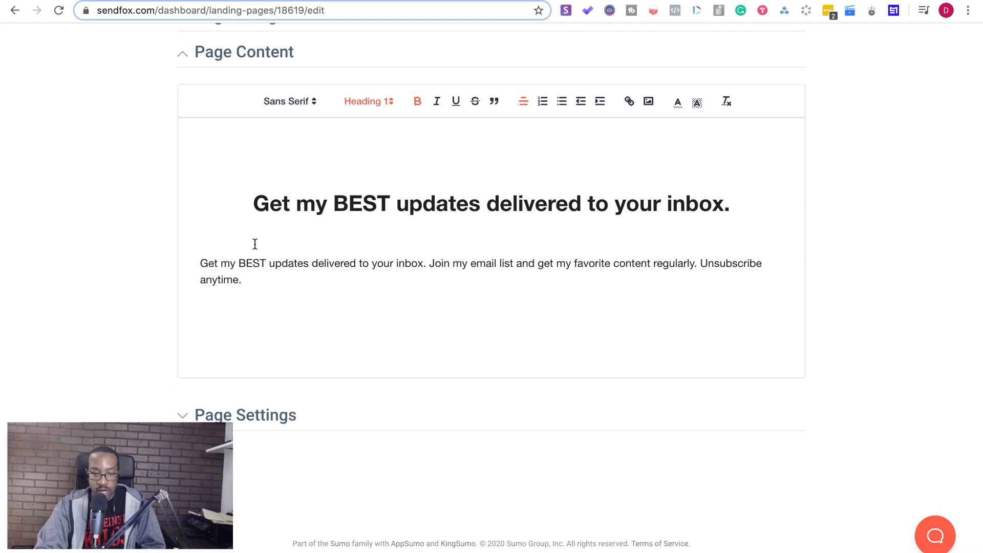
key("Up")
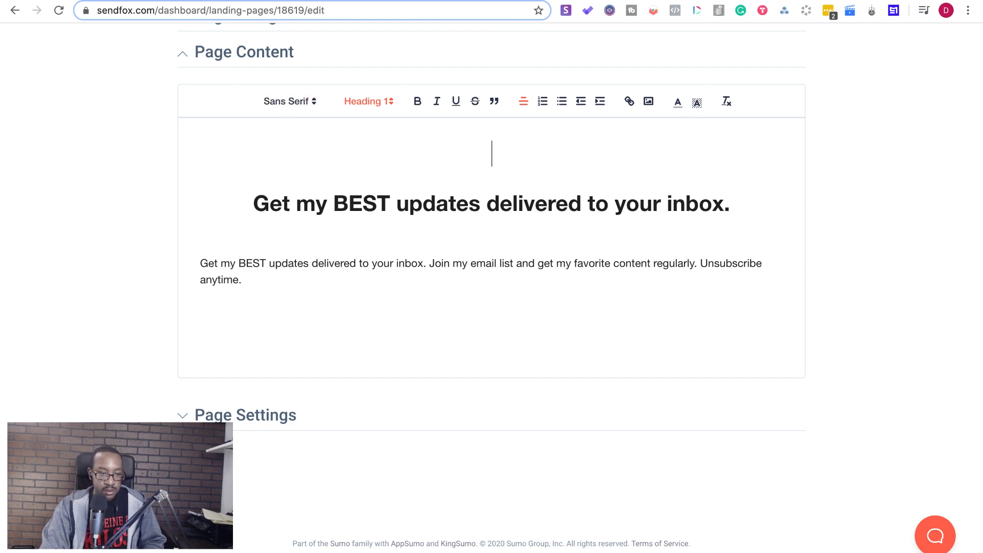
Take the browser out of full screen and switch to the "[SendFox Part II] Build W/Me" page in Notion.
mouse_move(44, 1)
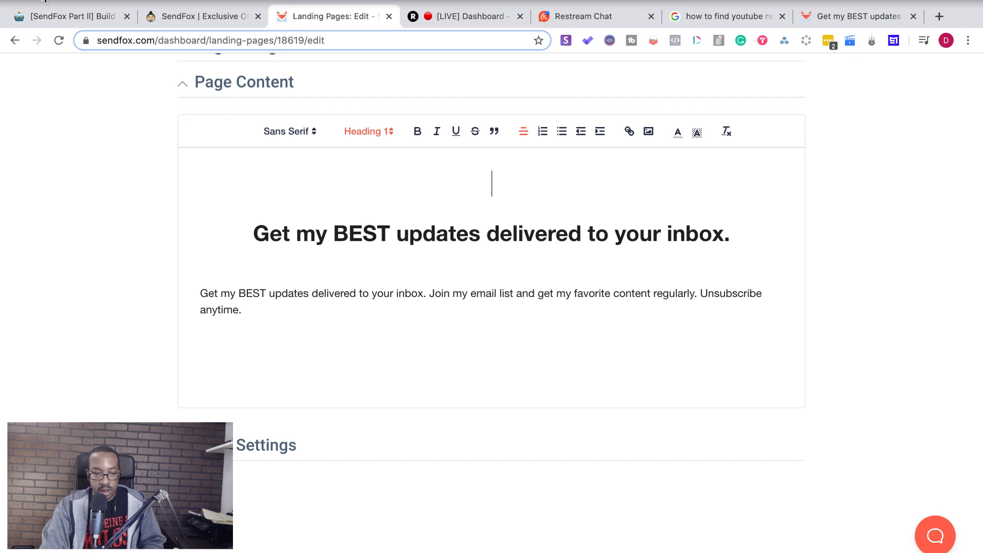
key("super+ctrl+f")
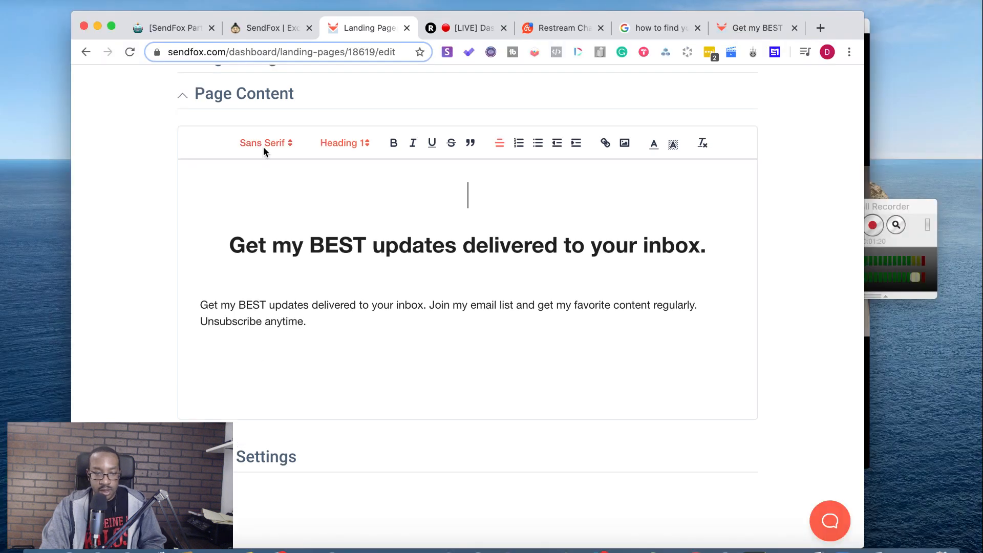
left_click(185, 33)
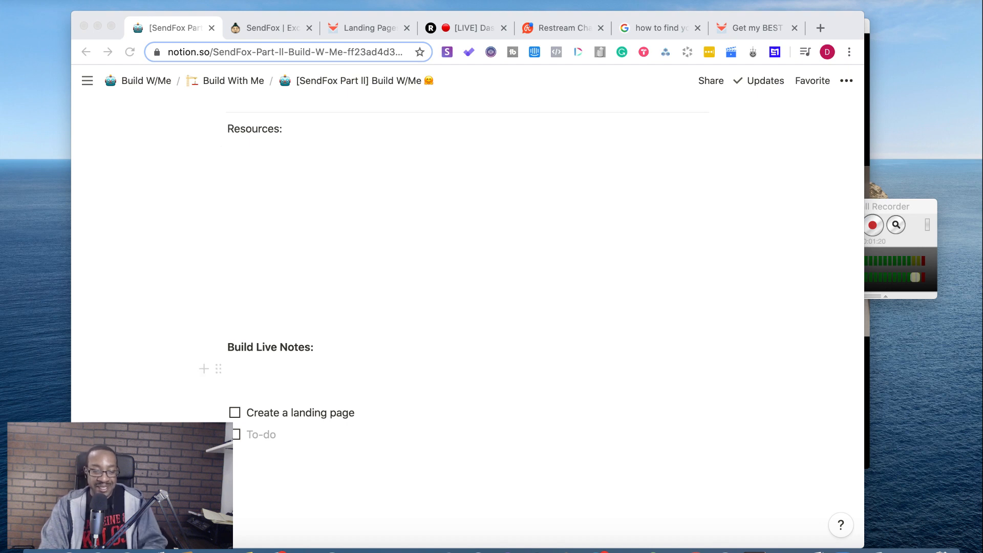
Add the to-do "Upload gif (save it on the computer, bring it in on the landing page" under Build Live Notes, followed by an empty to-do.
left_click(261, 436)
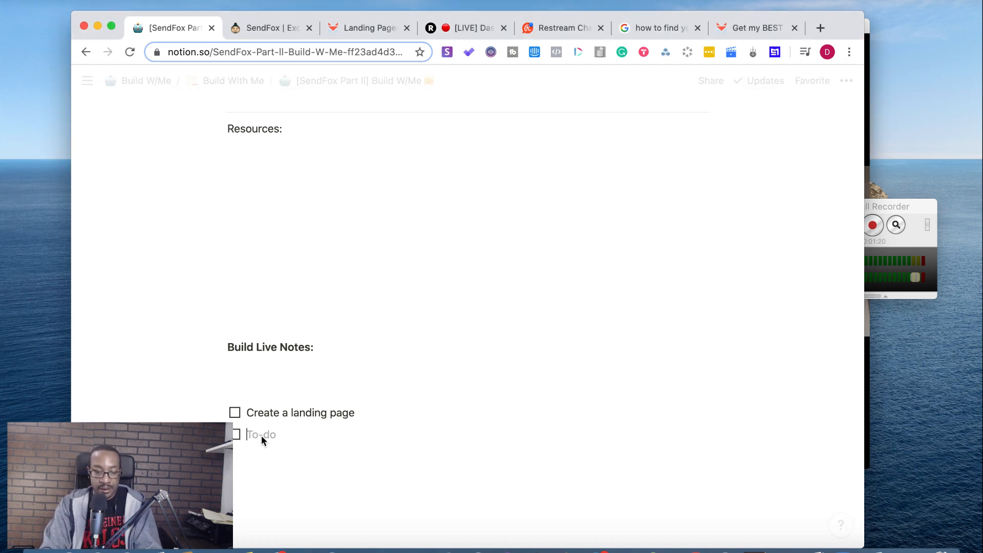
type("Uplod")
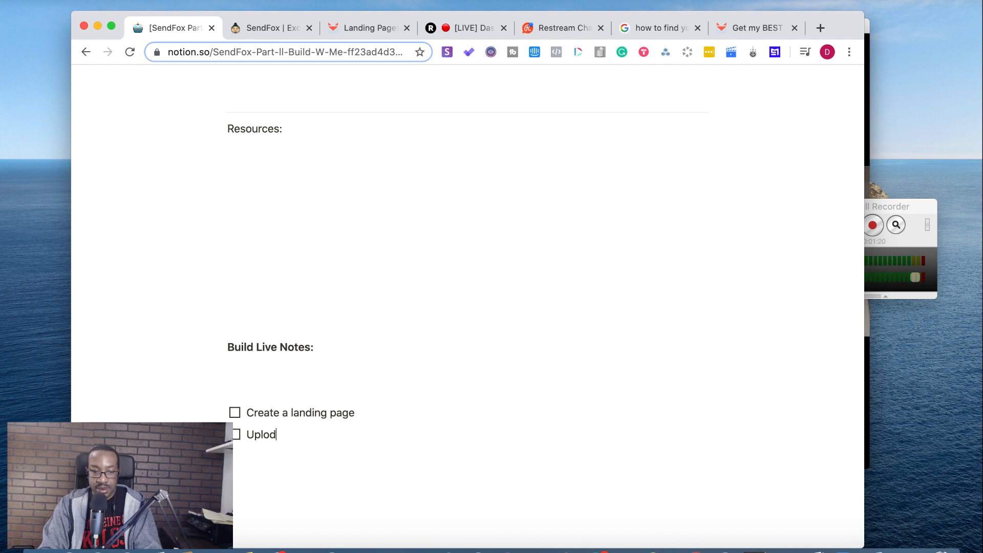
left_click(112, 25)
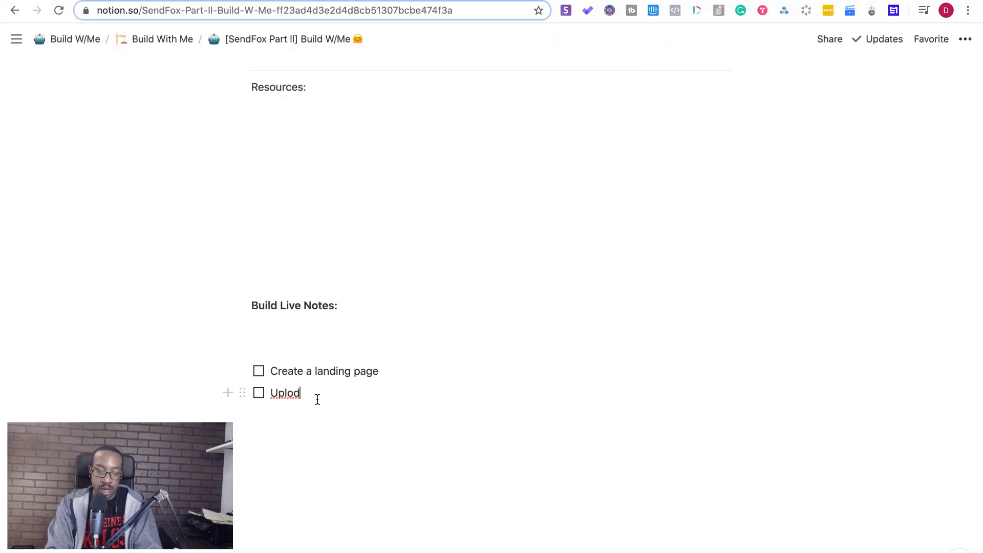
key("BackSpace")
type("ad")
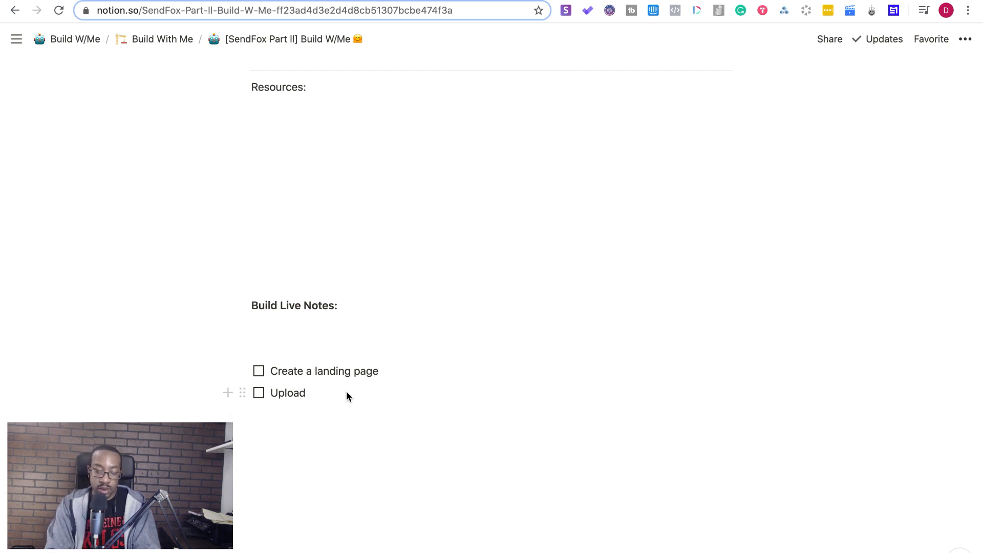
type("gif")
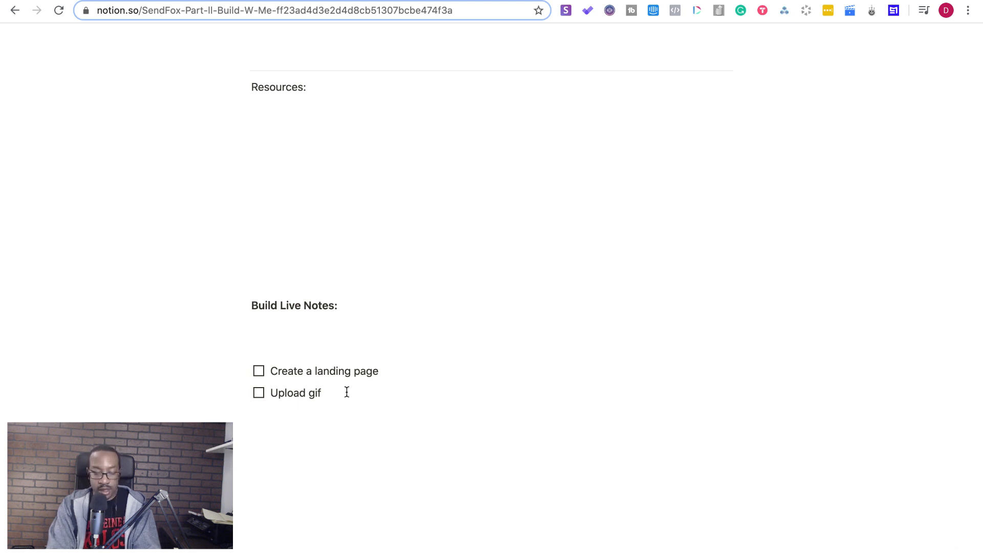
type(" (save it")
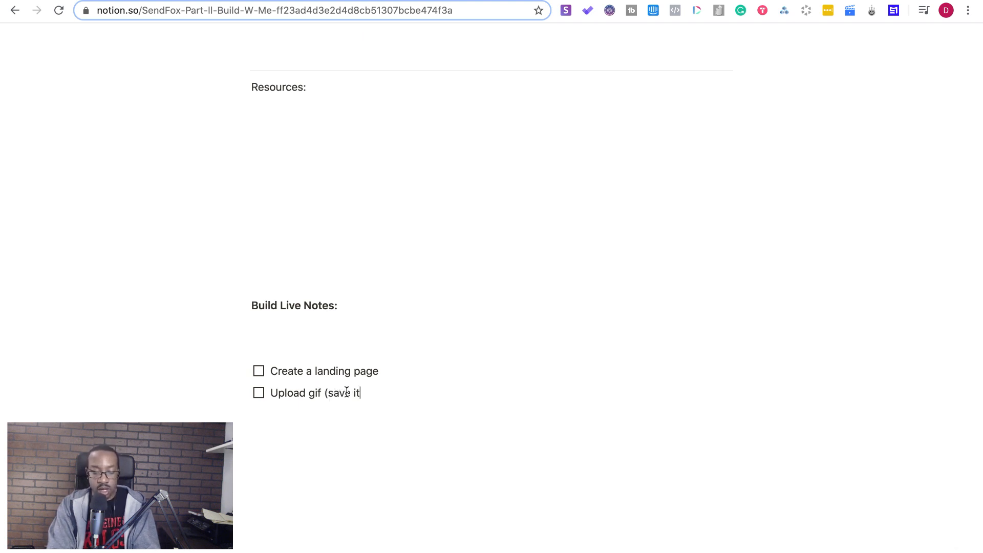
type(" on the com")
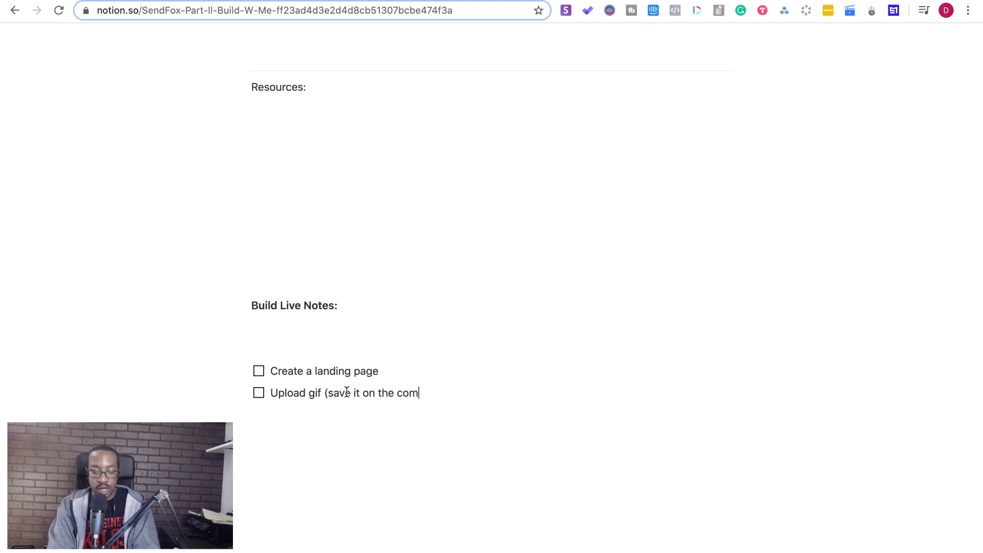
type("puter, bring it in on the ")
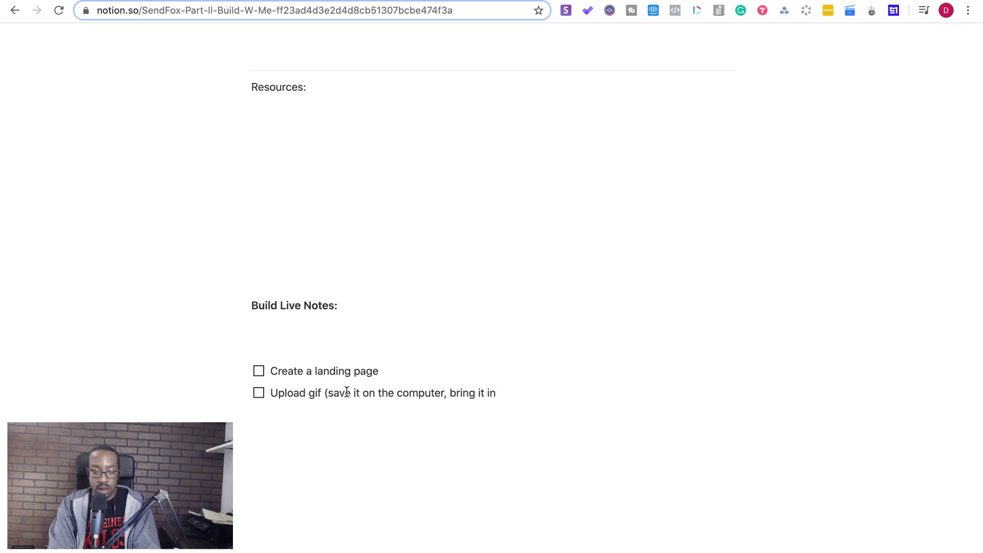
type("lan")
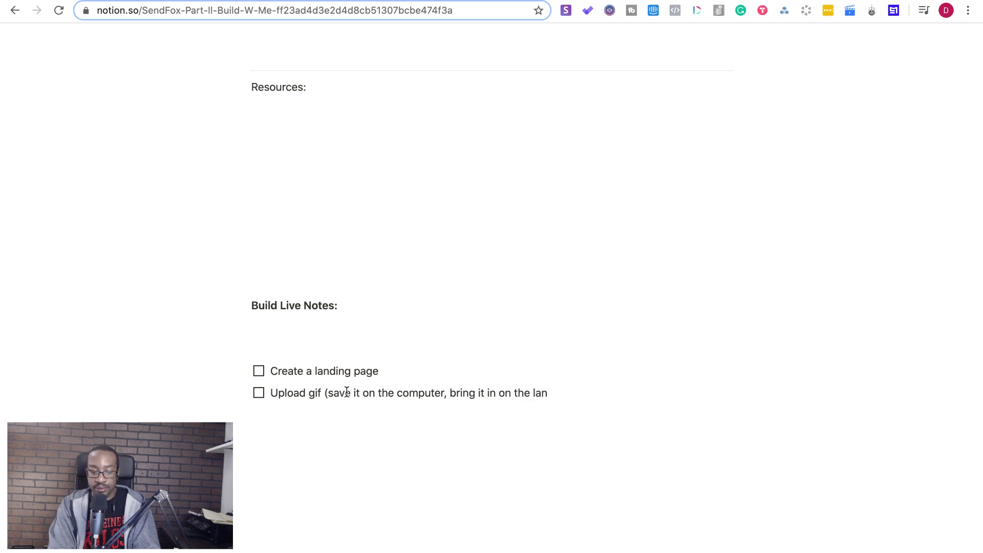
type("n")
key("BackSpace")
type("ding page")
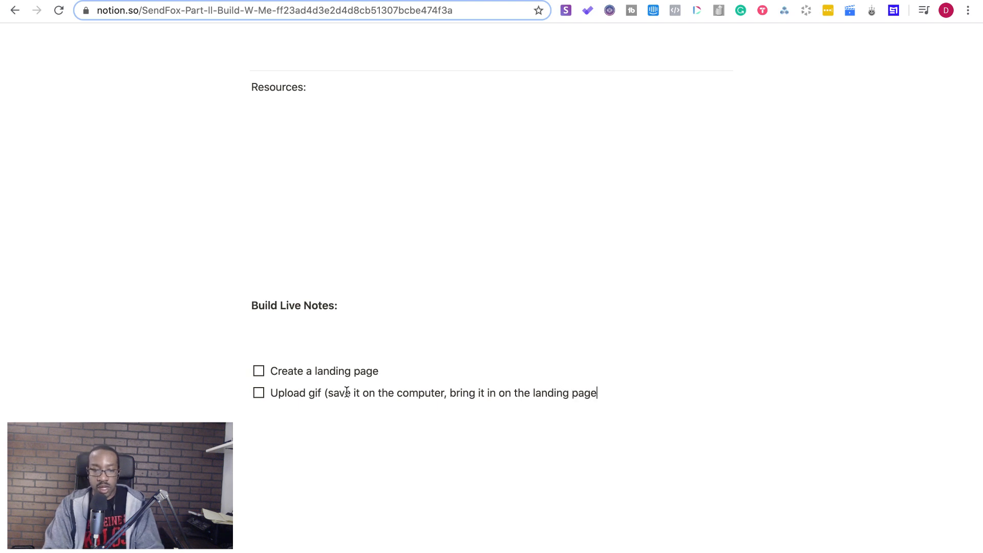
key("Return")
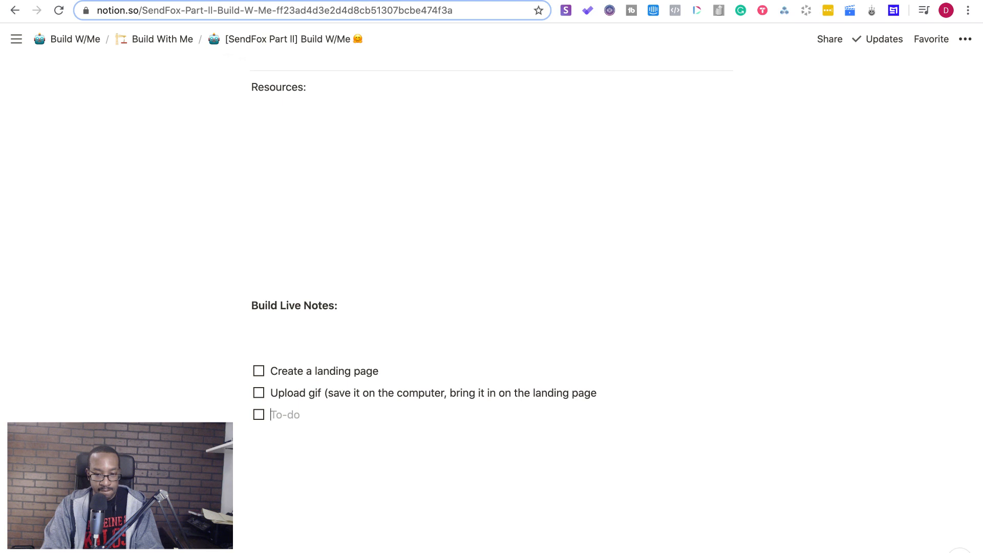
Check the Restream live chat for viewer messages and return to the Notion build notes.
left_click(102, 0)
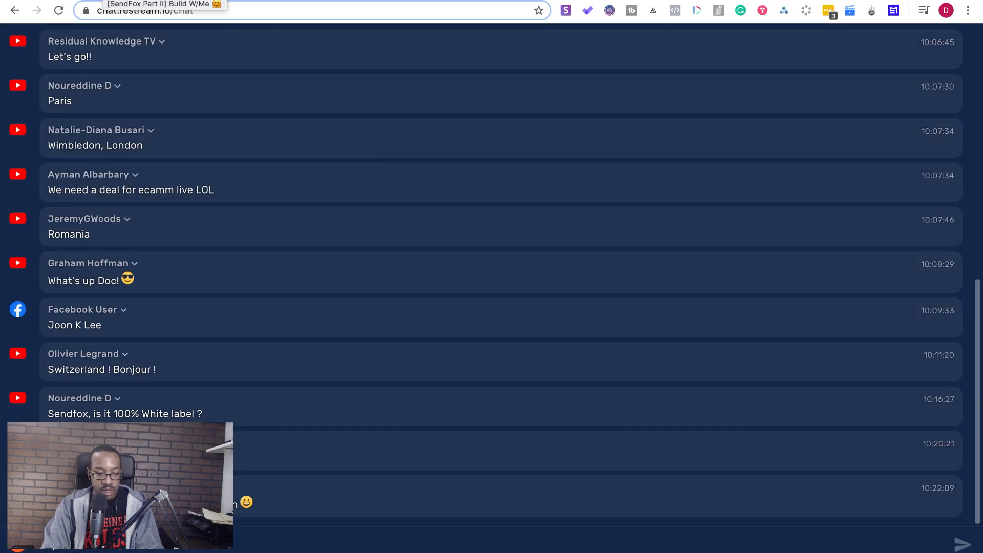
left_click(102, 0)
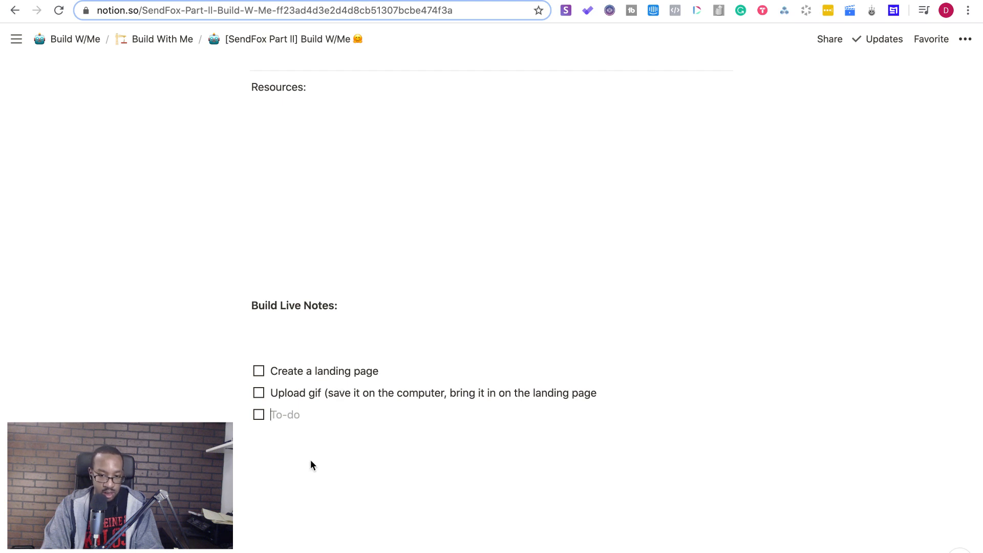
key("ctrl+Tab")
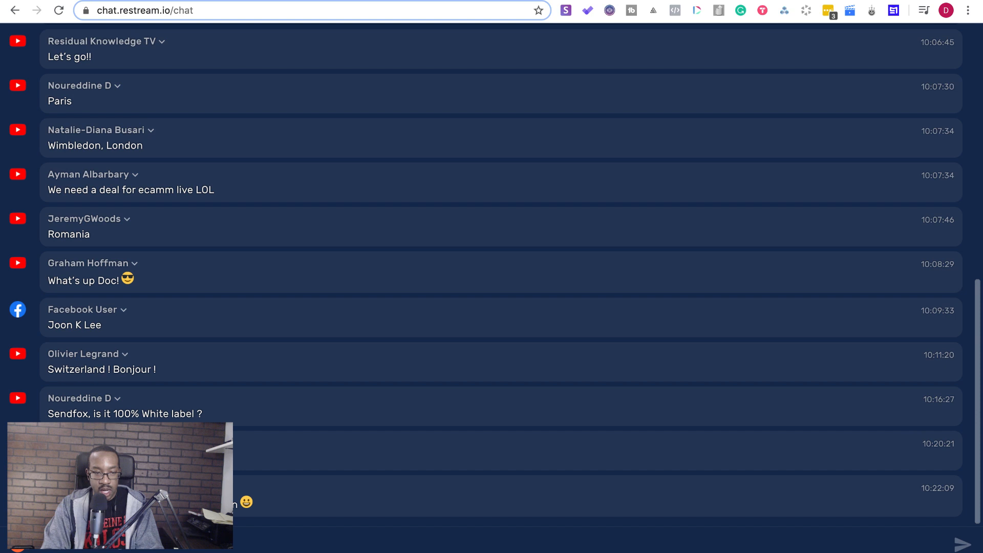
left_click(105, 0)
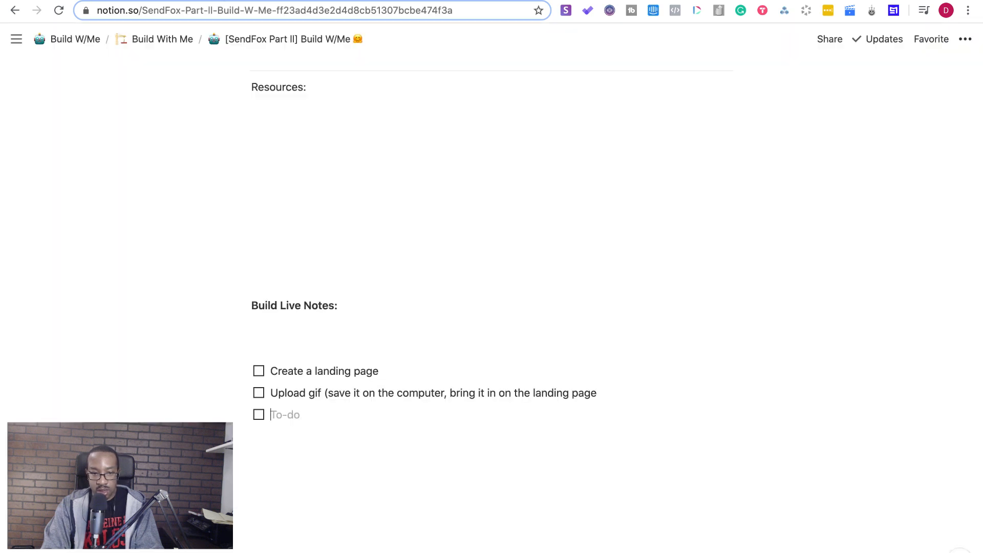
left_click(299, 1)
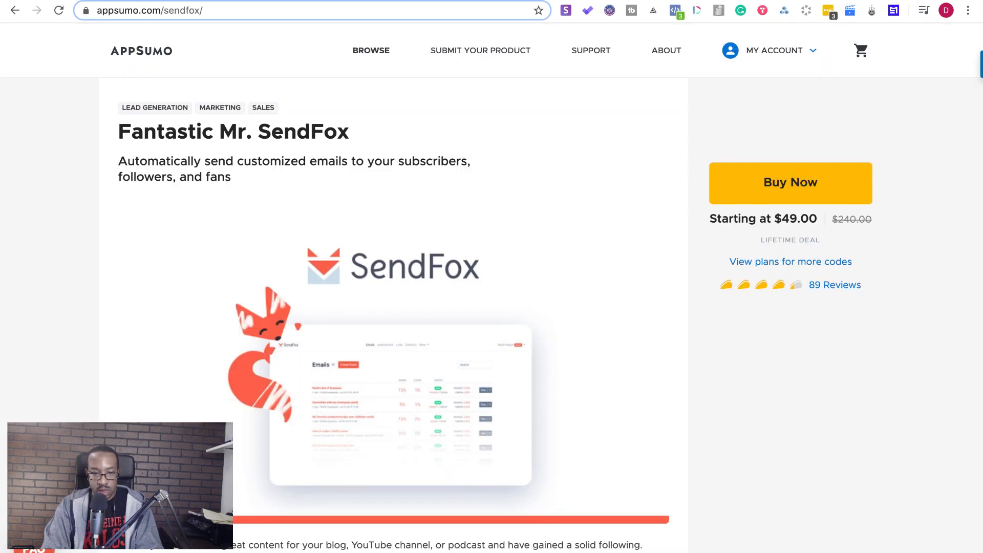
left_click(427, 1)
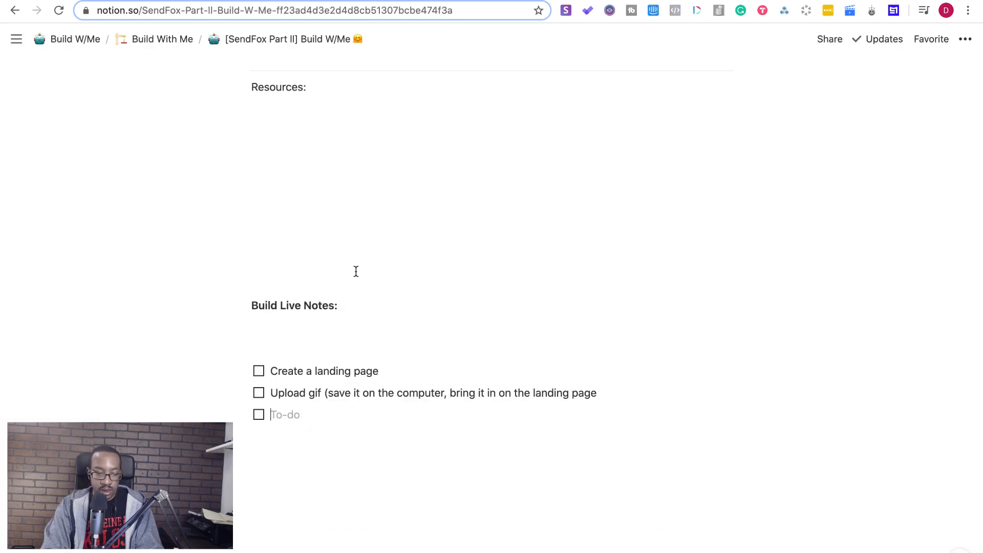
left_click(271, 347)
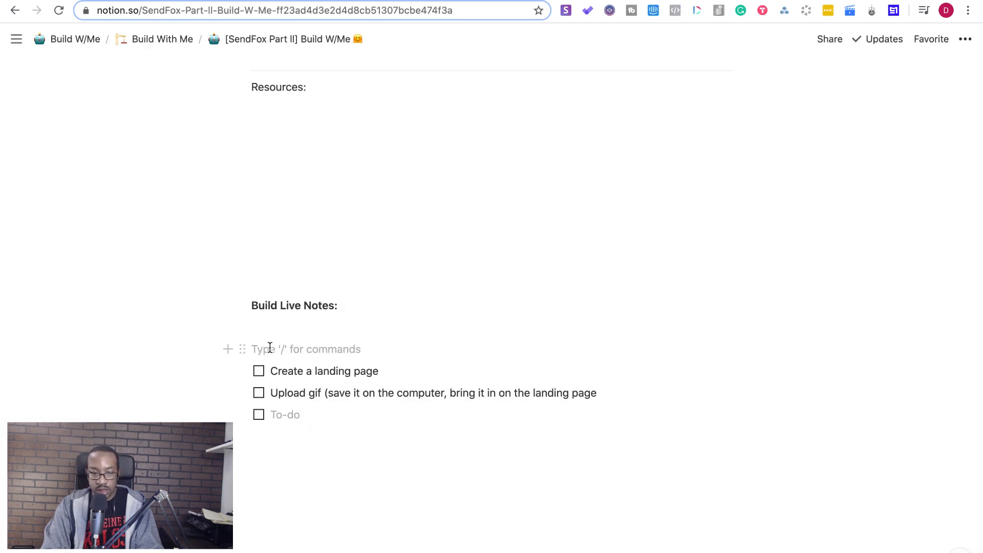
Reload the landing page preview at sendfox.com/doc and check the page's editor.
left_click(414, 1)
left_click(415, 18)
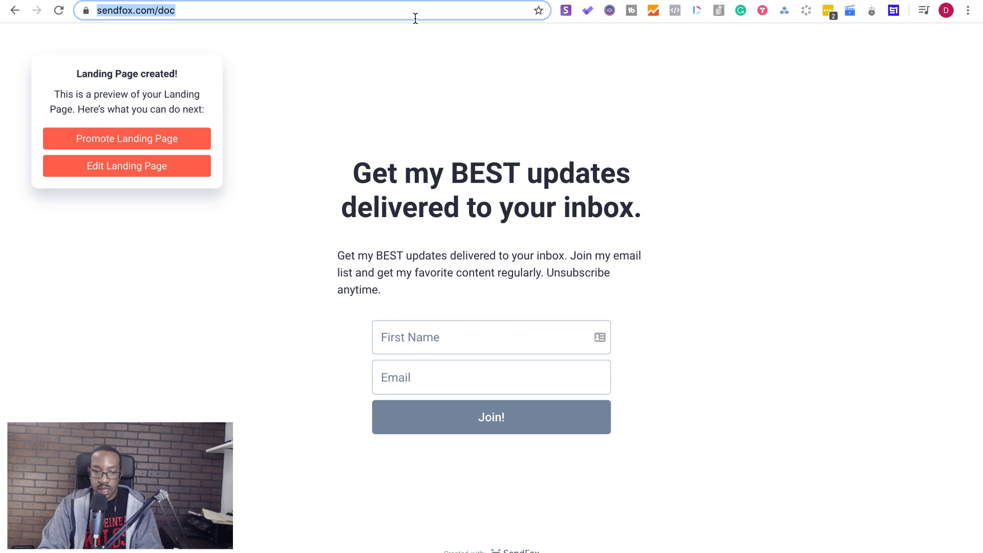
key("Return")
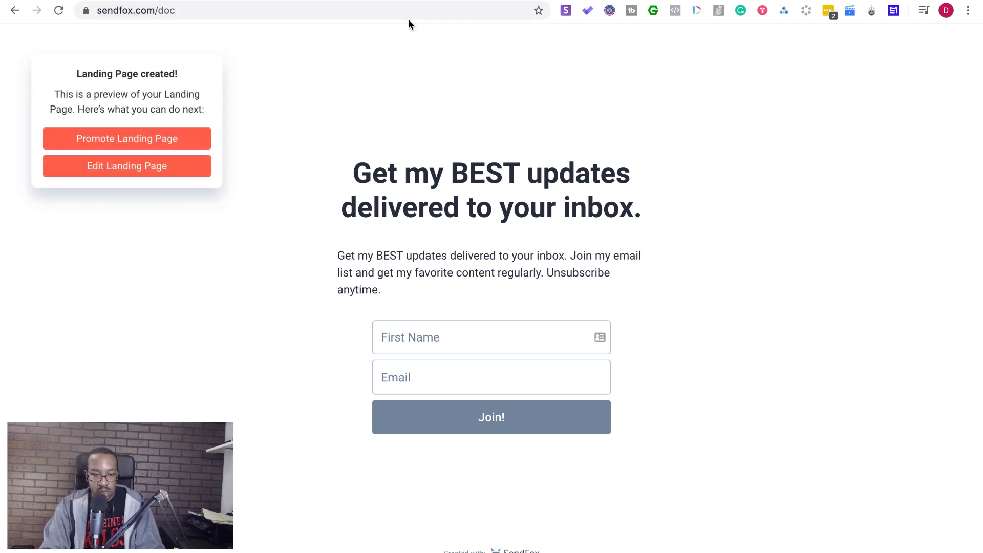
left_click(389, 14)
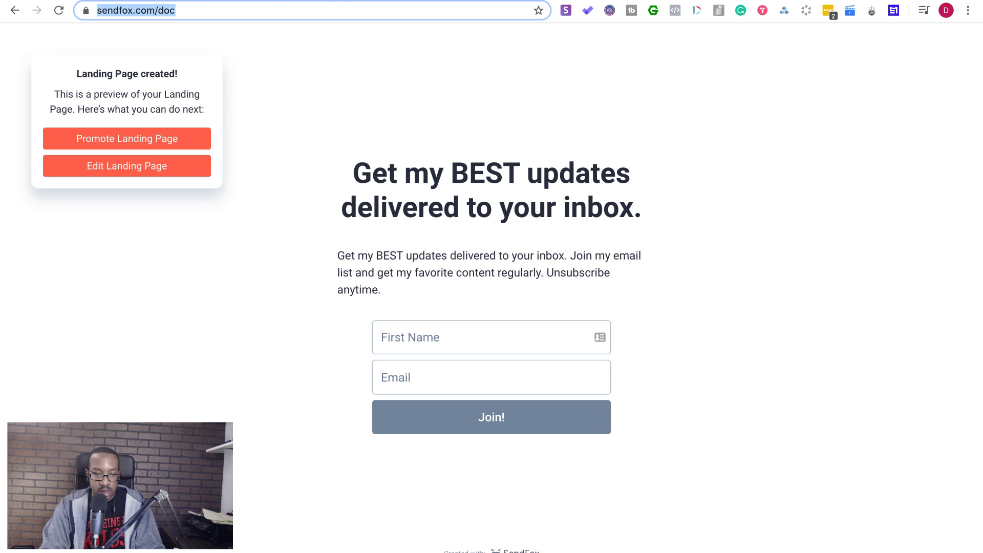
left_click(204, 1)
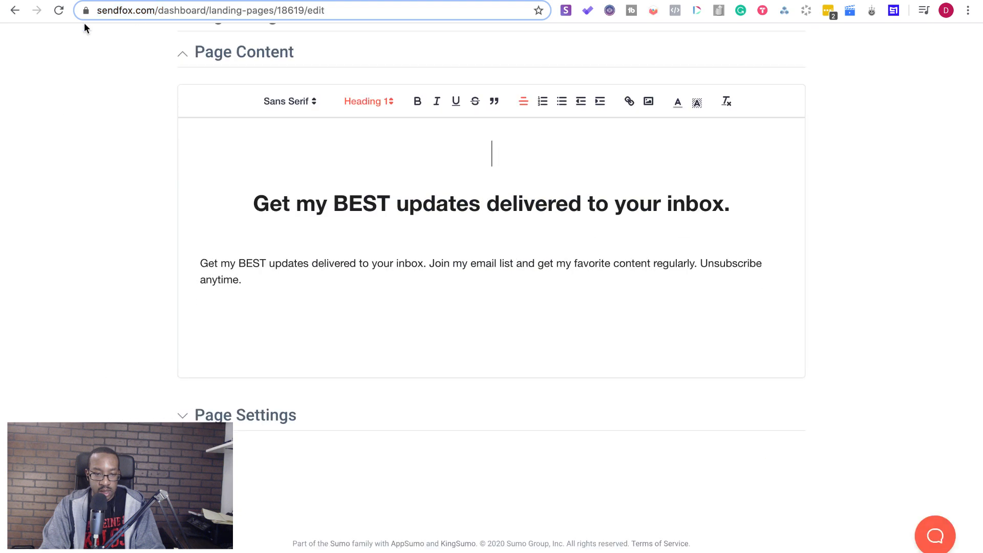
scroll(138, 74, "up", 5)
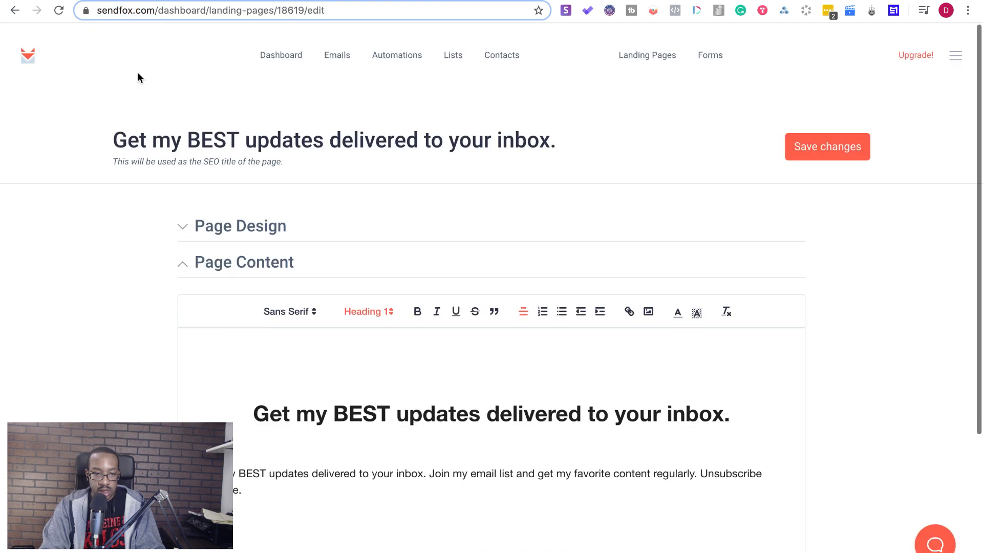
Reload the sendfox.com/doc preview again and examine the image's placement relative to the heading, text and sign-up form.
left_click(343, 13)
left_click(338, 2)
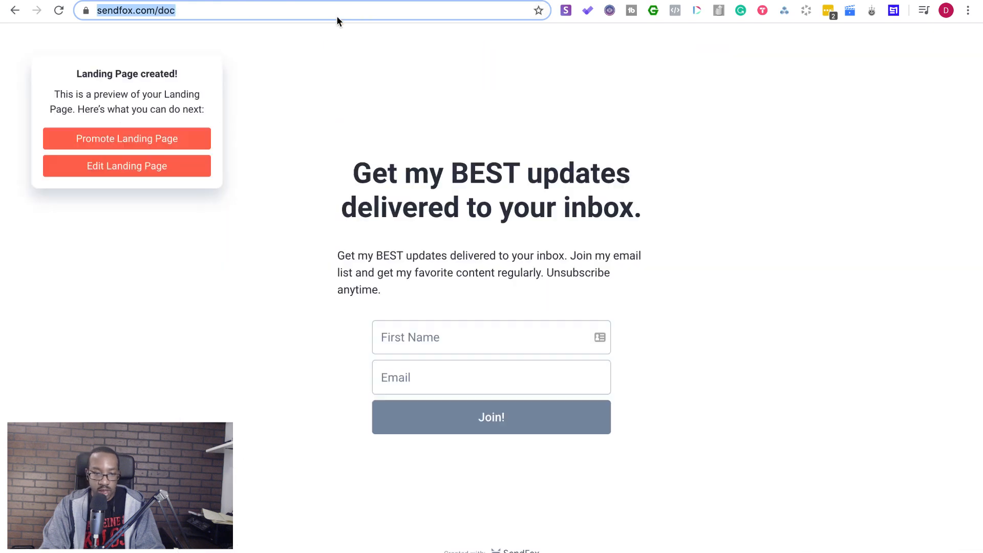
left_click(374, 14)
key("Return")
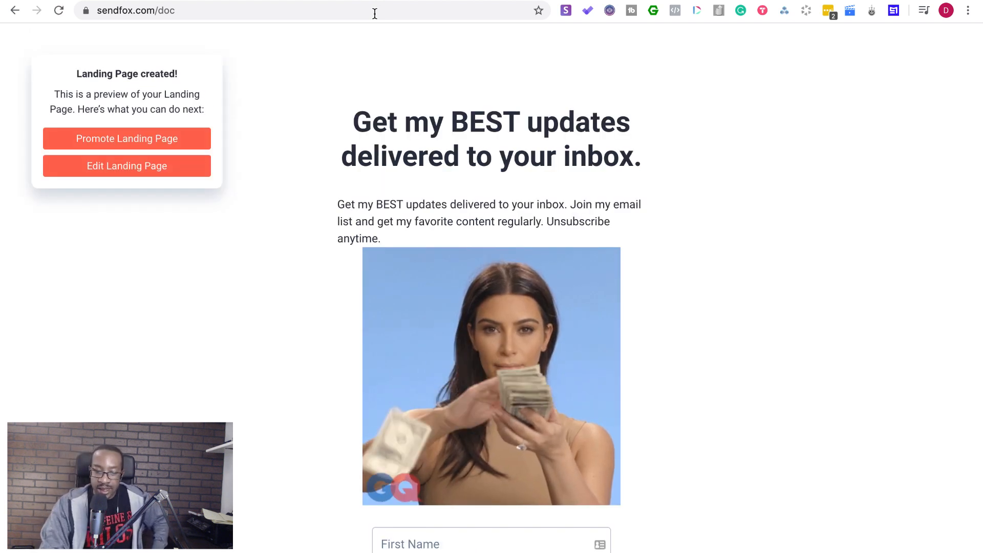
scroll(368, 320, "down", 3)
scroll(369, 322, "up", 3)
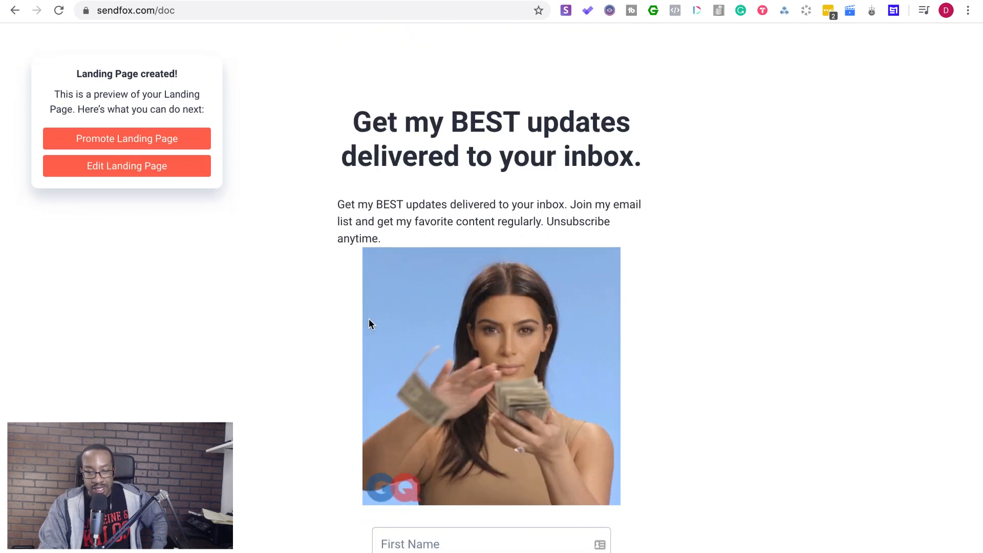
scroll(369, 320, "down", 2)
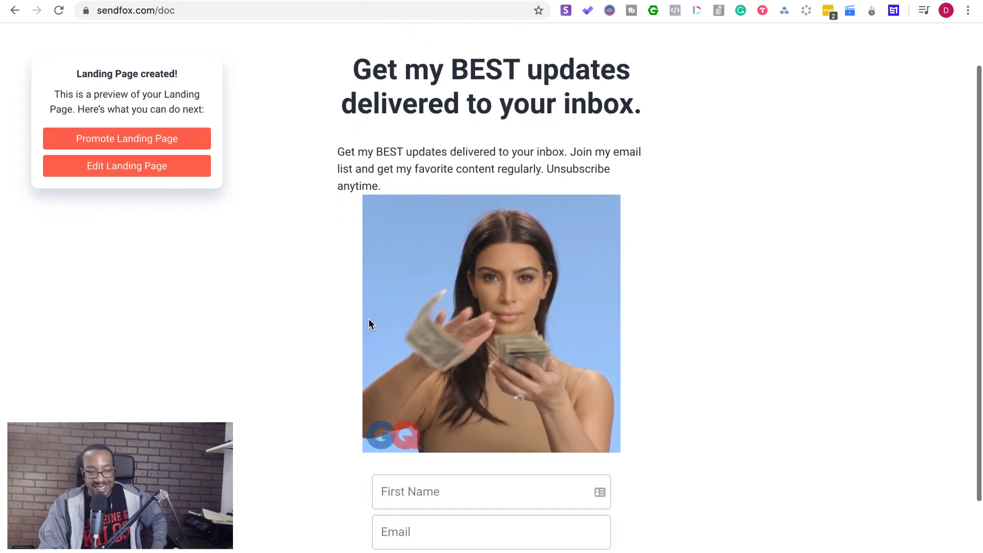
scroll(371, 309, "up", 2)
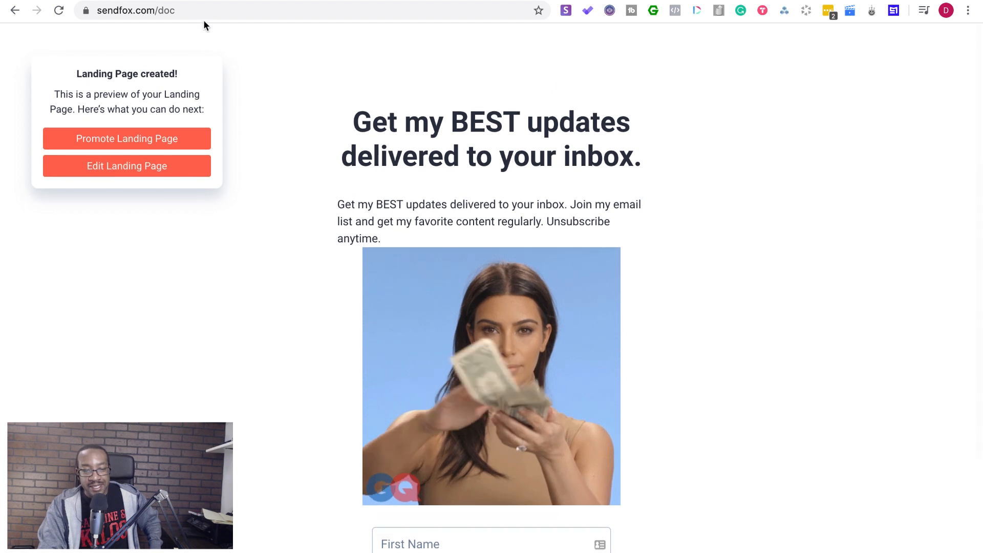
Return to the landing page editor and go from there to the SendFox dashboard at sendfox.com.
left_click(197, 1)
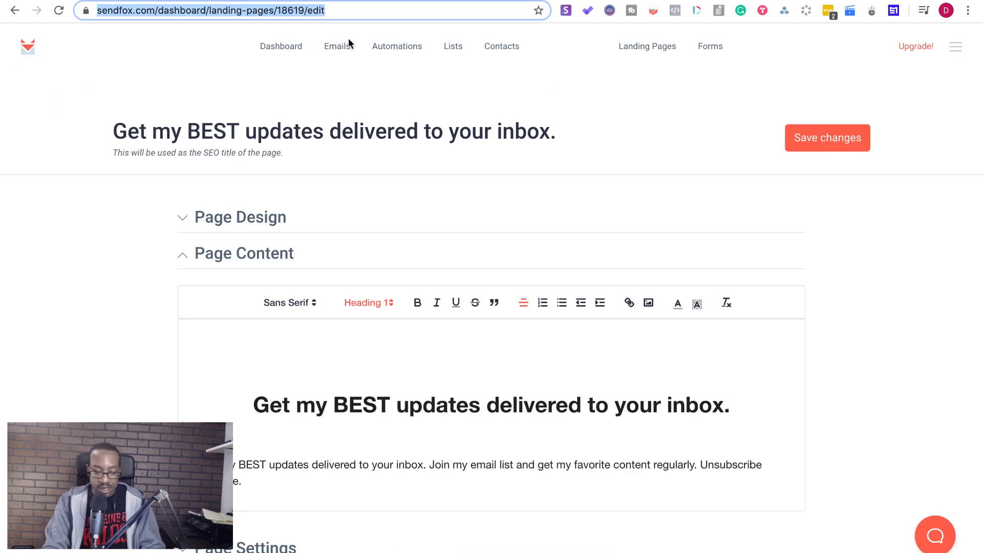
type("sendfox.com")
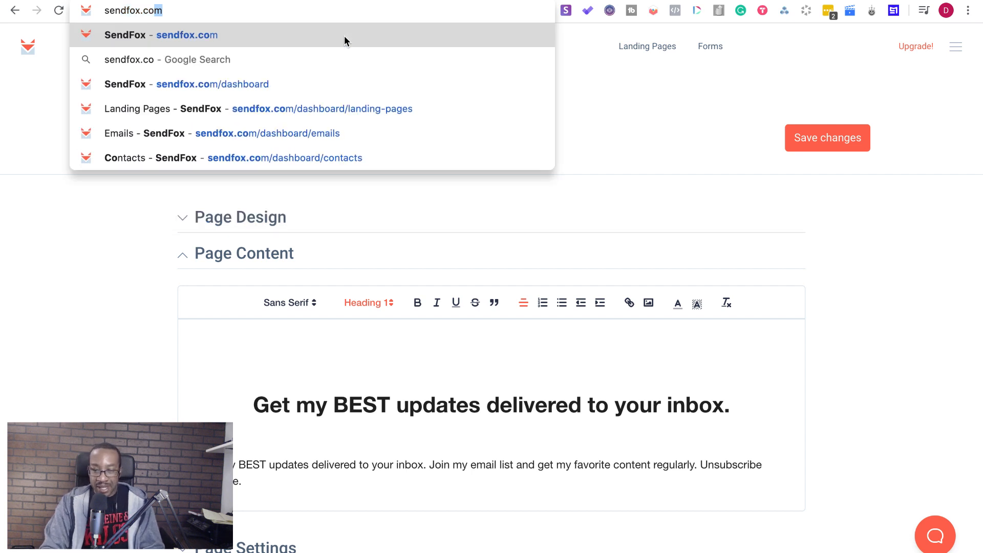
key("Return")
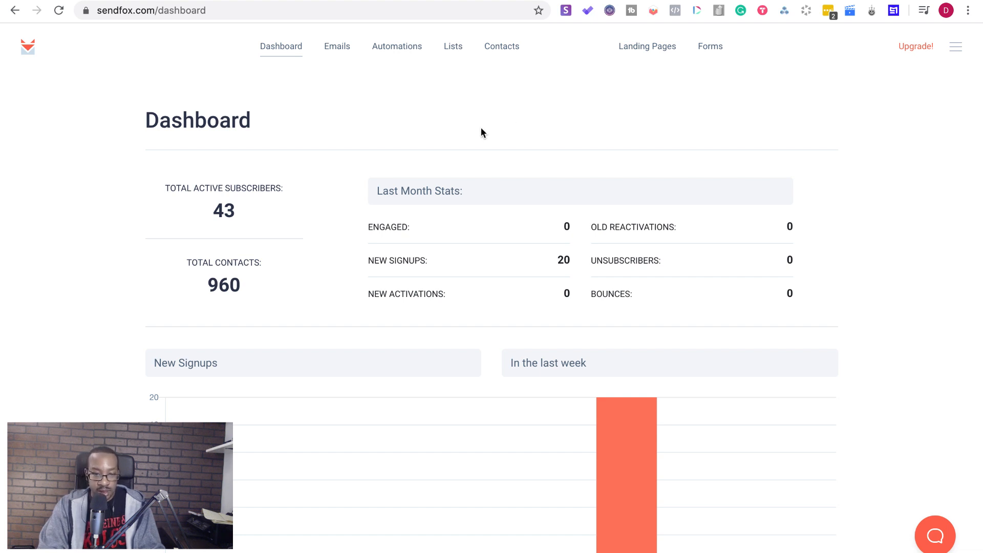
Look through the existing SendFox automations and start a new automation series with a template.
left_click(401, 48)
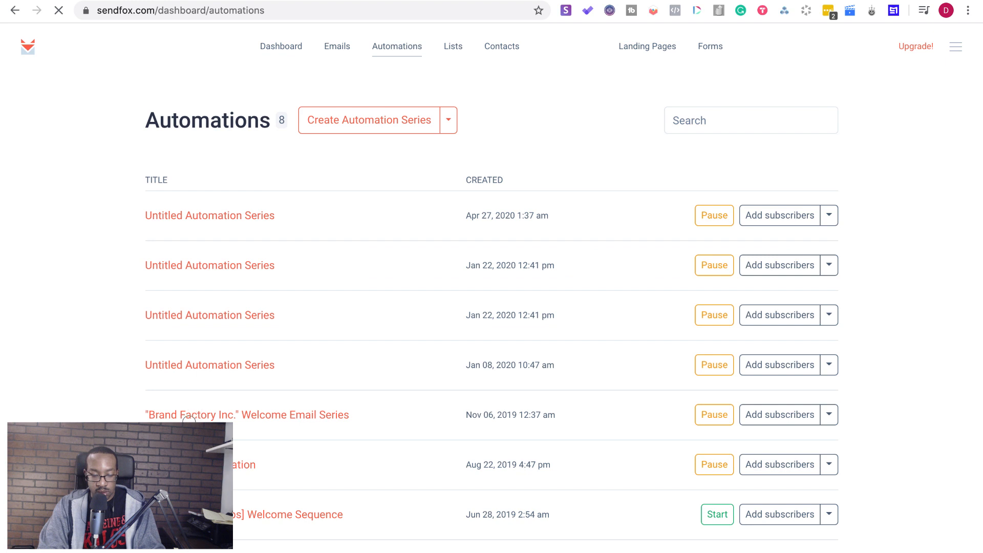
scroll(375, 485, "down", 5)
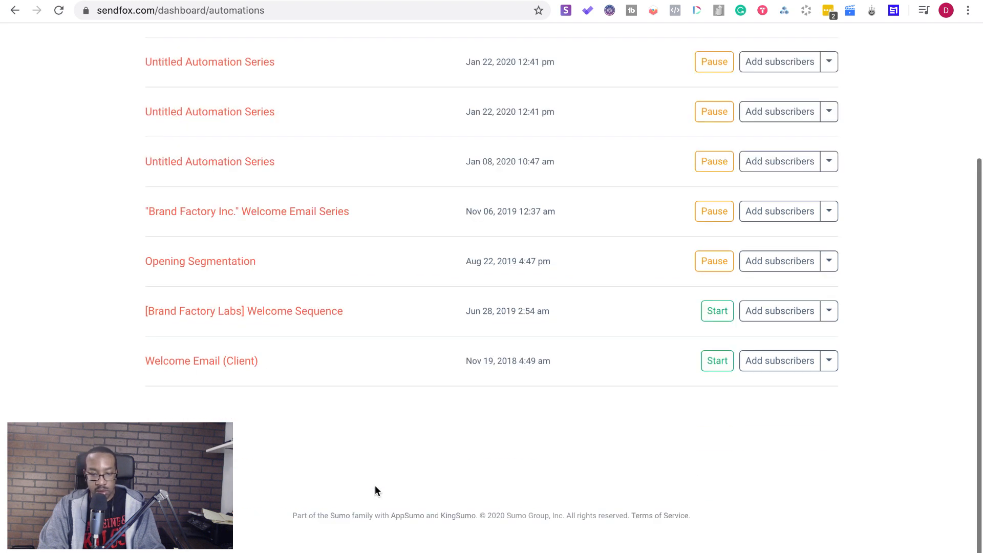
scroll(375, 484, "up", 5)
left_click(450, 122)
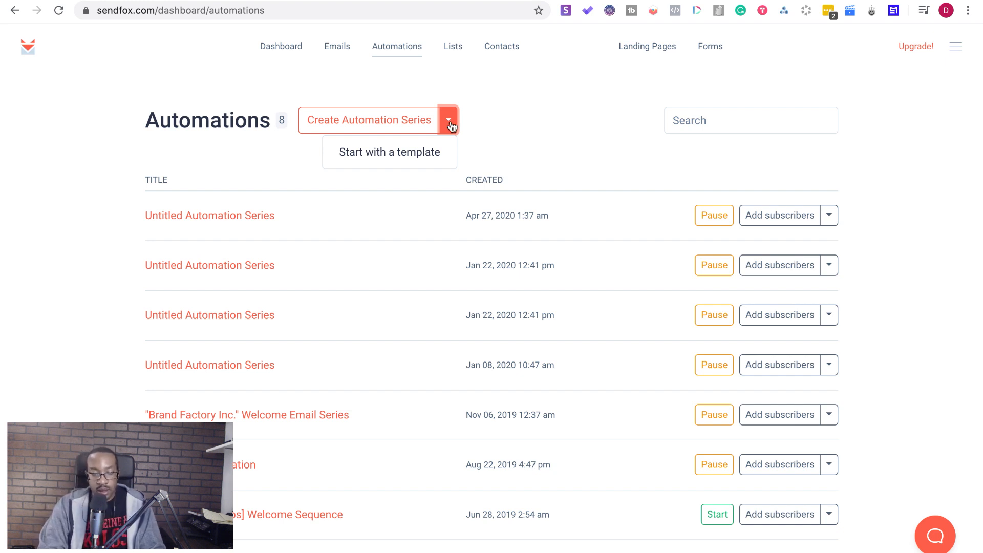
left_click(419, 160)
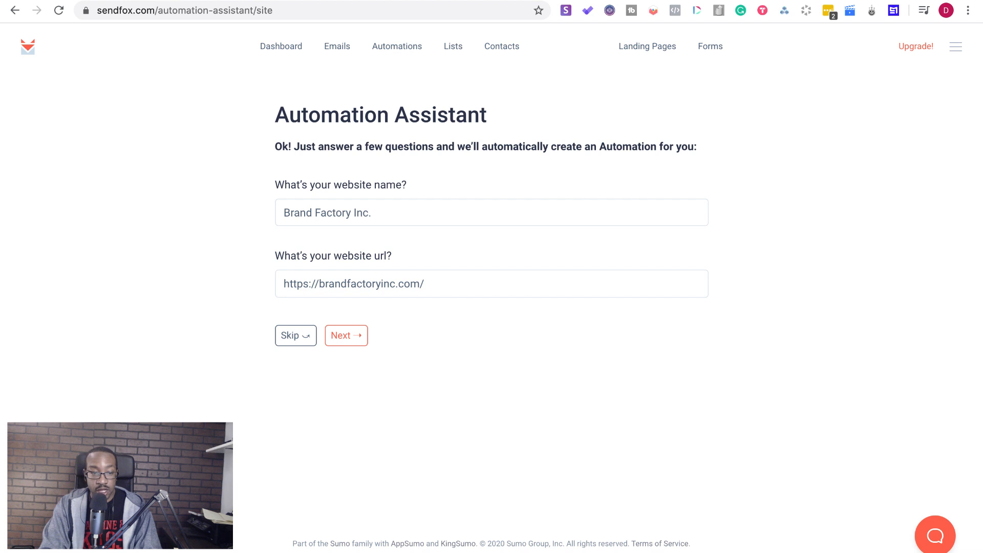
Copy the address buildwithdoc.com from a new browser tab and use it as the website URL in the Automation Assistant.
key("ctrl+t")
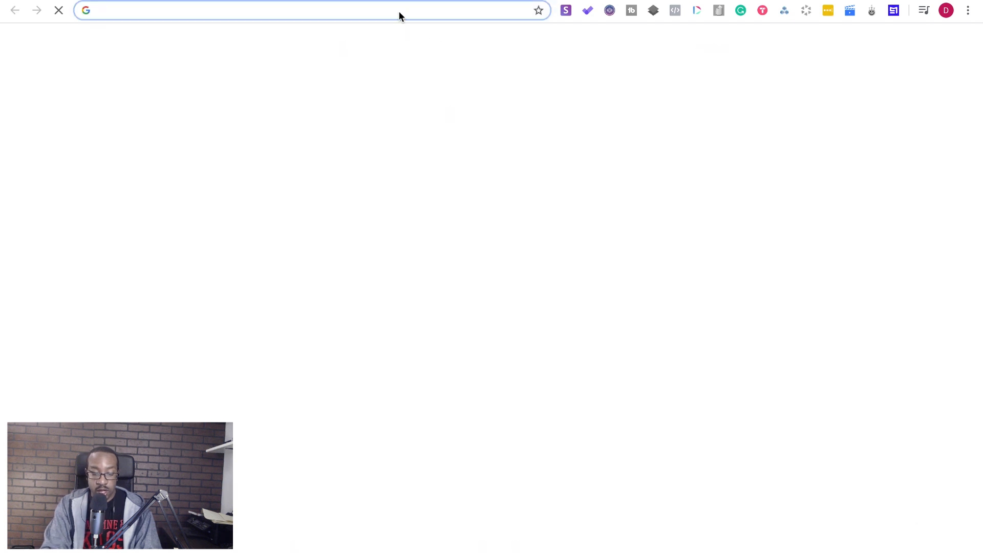
type("b")
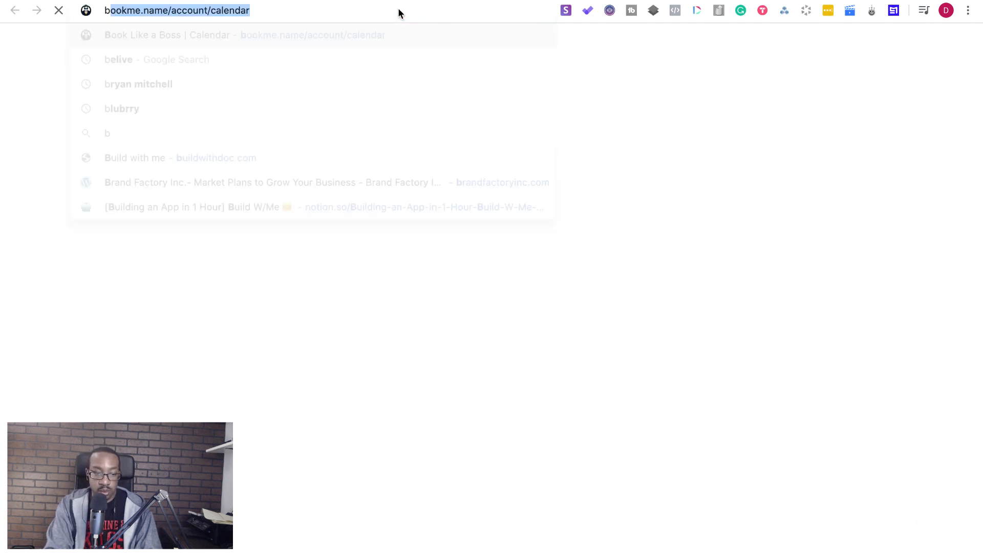
type("uild")
left_click(356, 7)
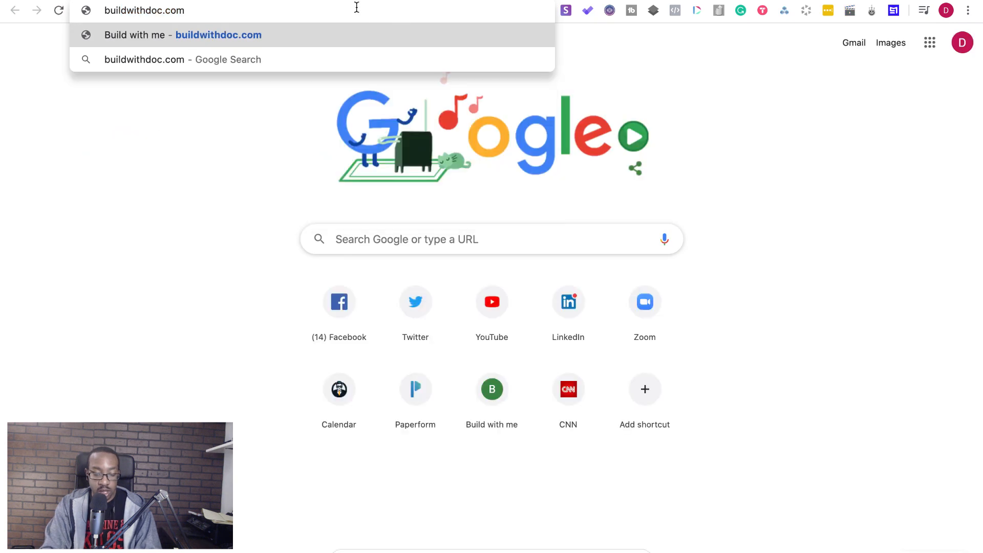
double_click(356, 8)
key("ctrl+c")
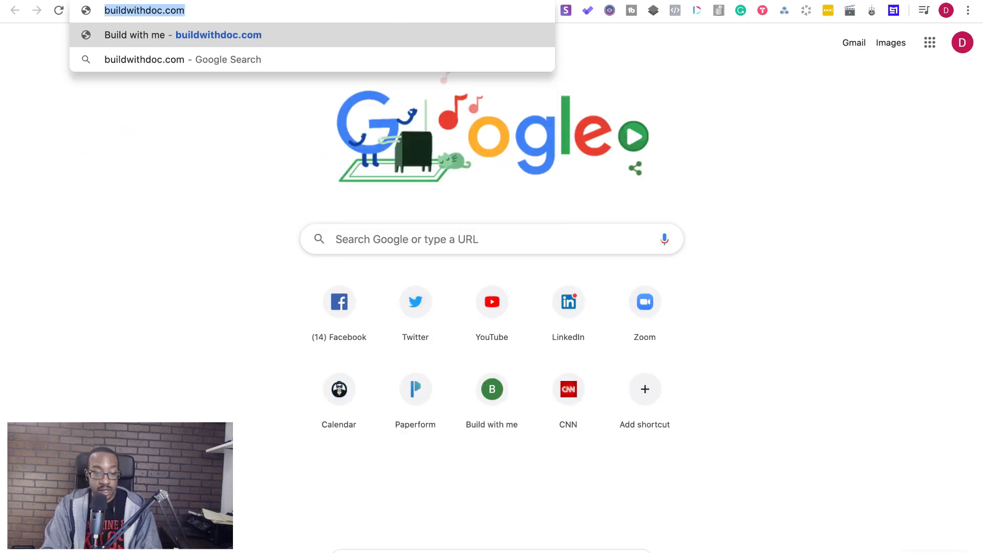
key("ctrl+w")
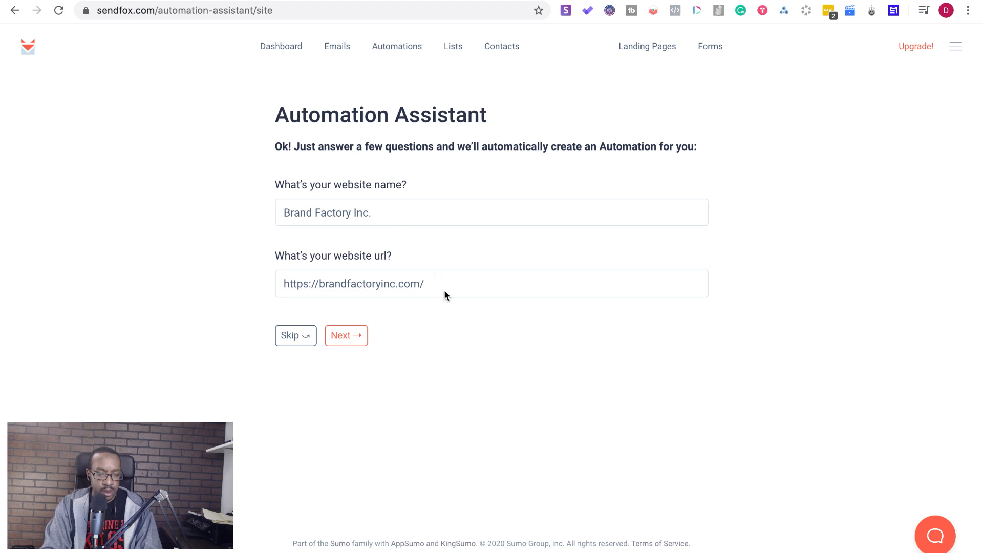
left_click(357, 292)
key("ctrl+a")
key("ctrl+v")
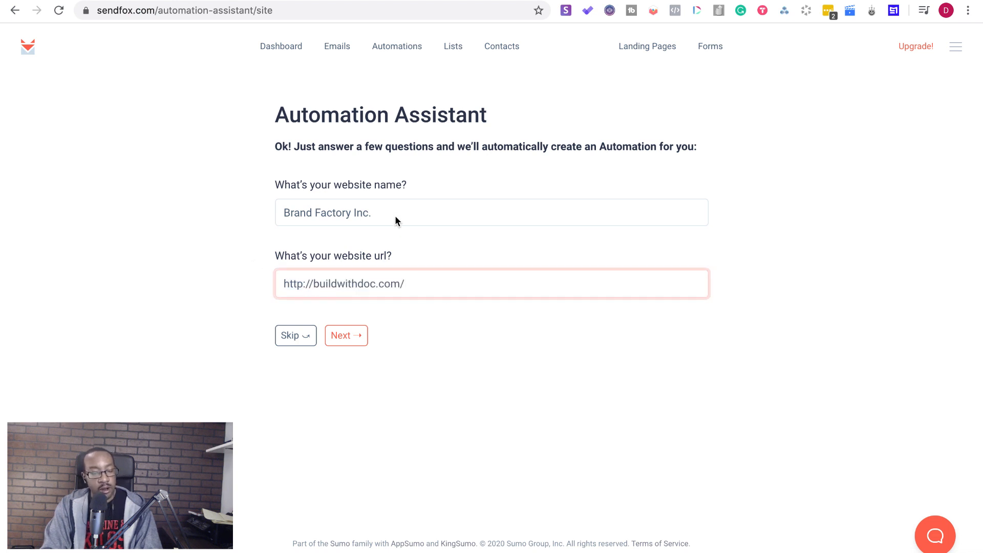
Set the website name to "Build With Me" and continue to the social networks question.
left_click_drag(393, 215, 279, 205)
type("Bu")
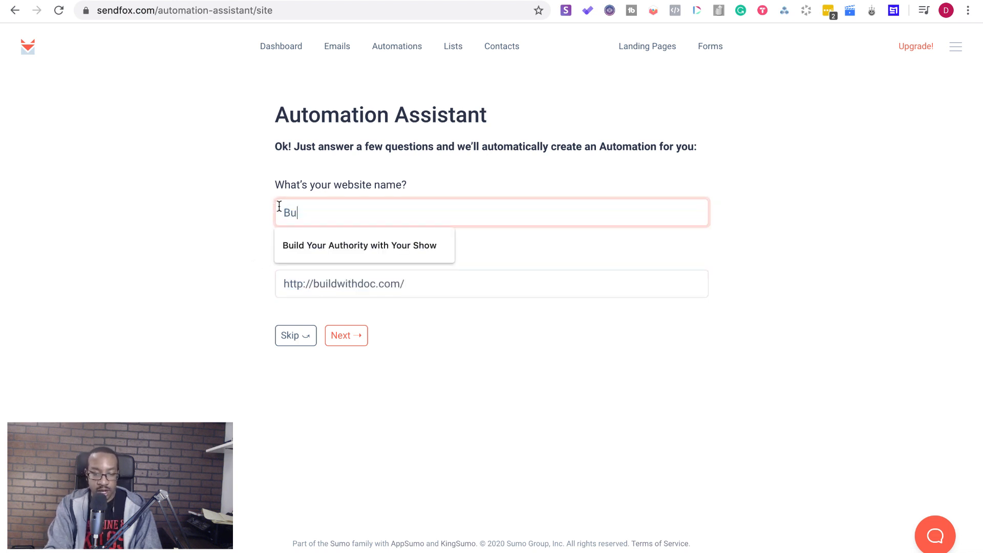
type("ild")
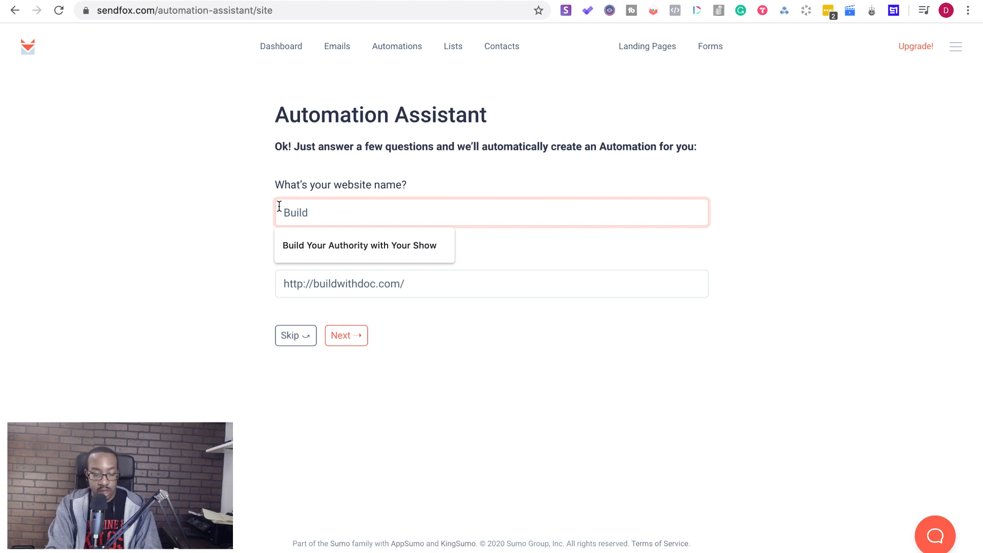
type(" With Me")
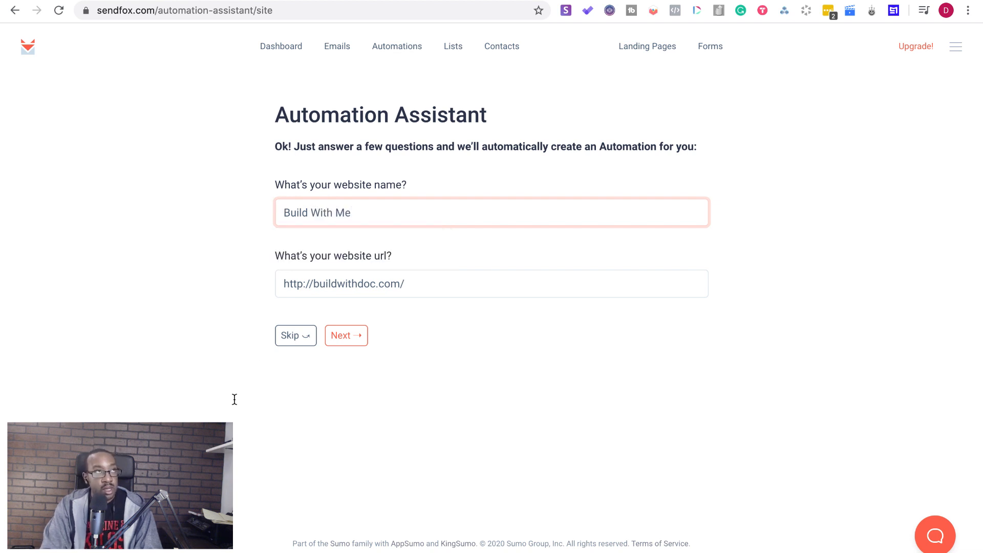
left_click(359, 338)
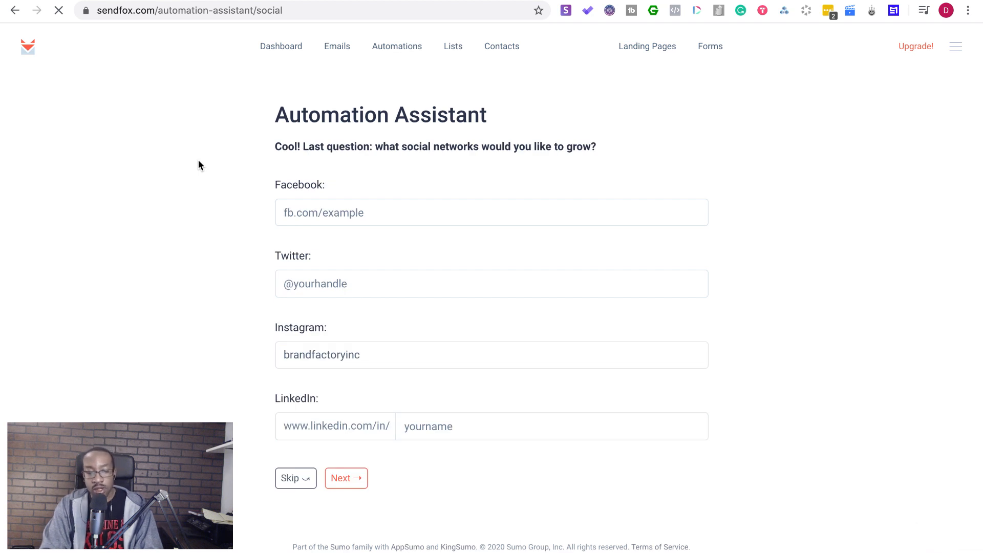
Enter the owner's Twitter handle in the Automation Assistant's social networks form.
left_click(307, 285)
type("@_")
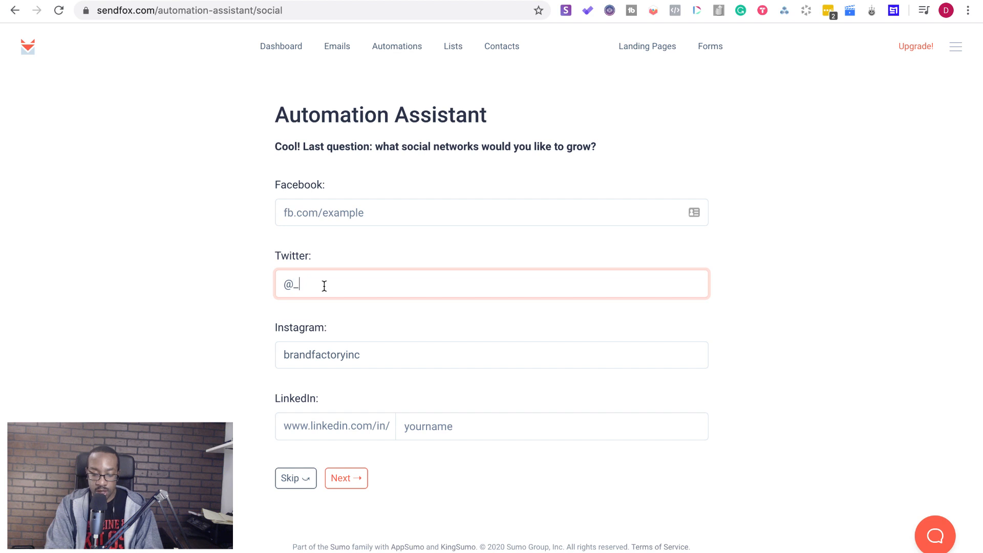
type("docwilliams")
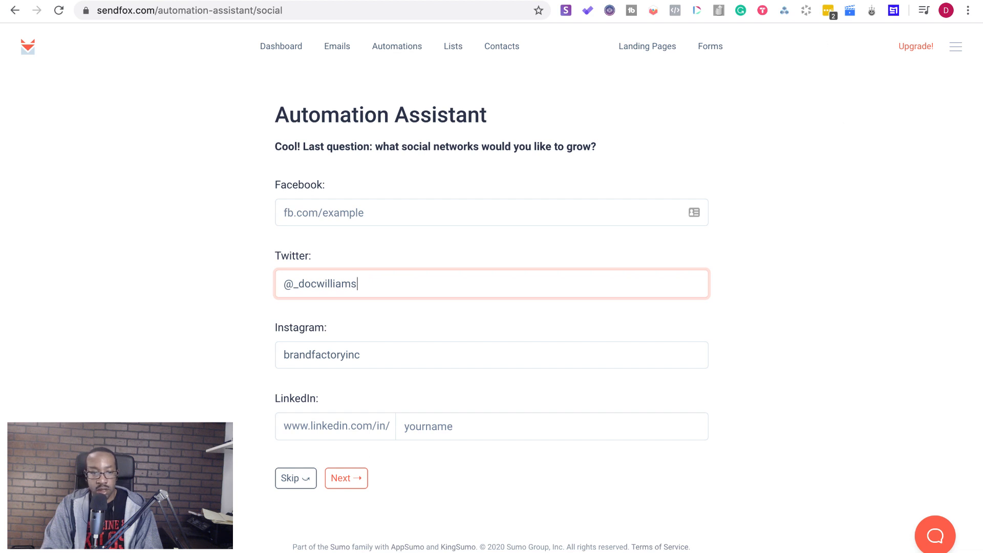
Switch to the browser tab holding the buildwithdoc.com address and open linkedin.com in it.
left_click(338, 1)
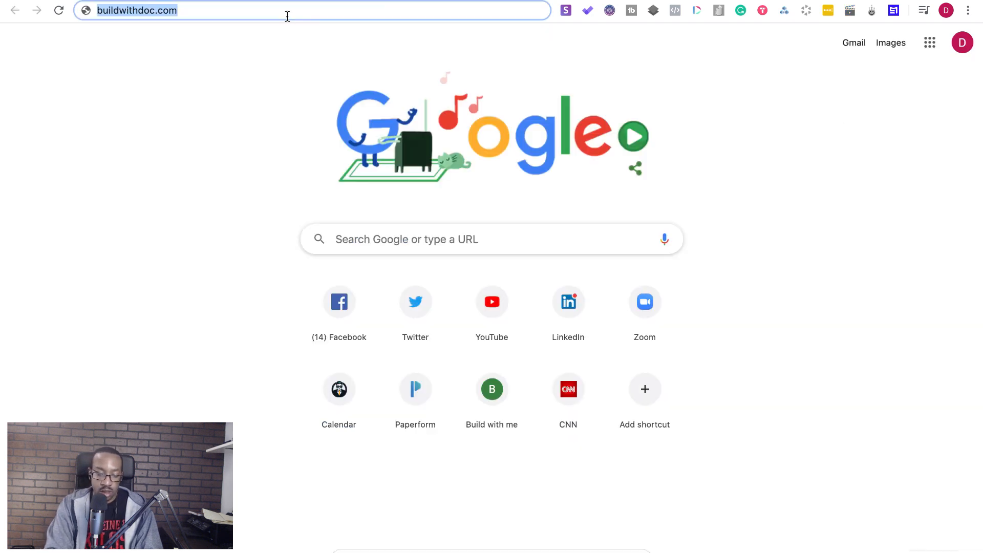
type("l")
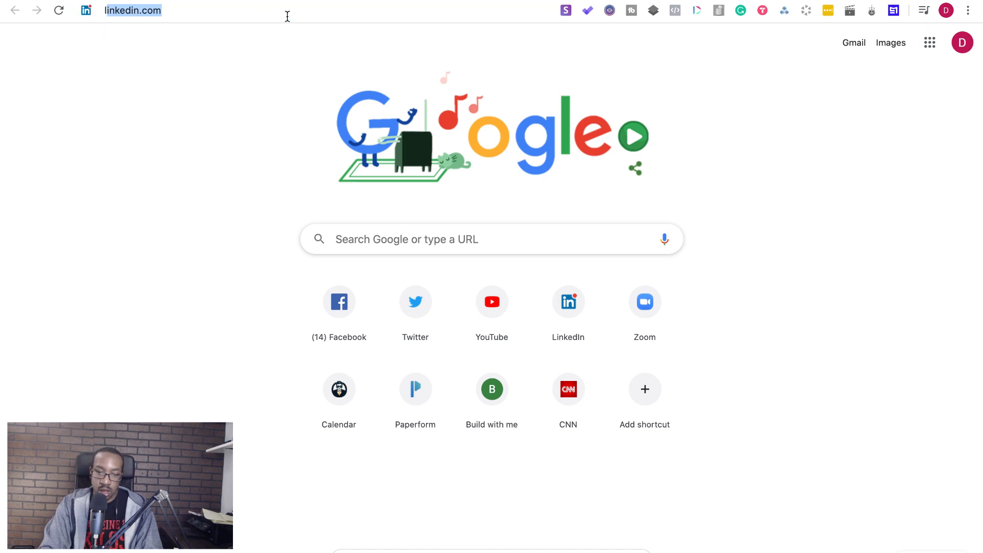
type("inke")
key("Return")
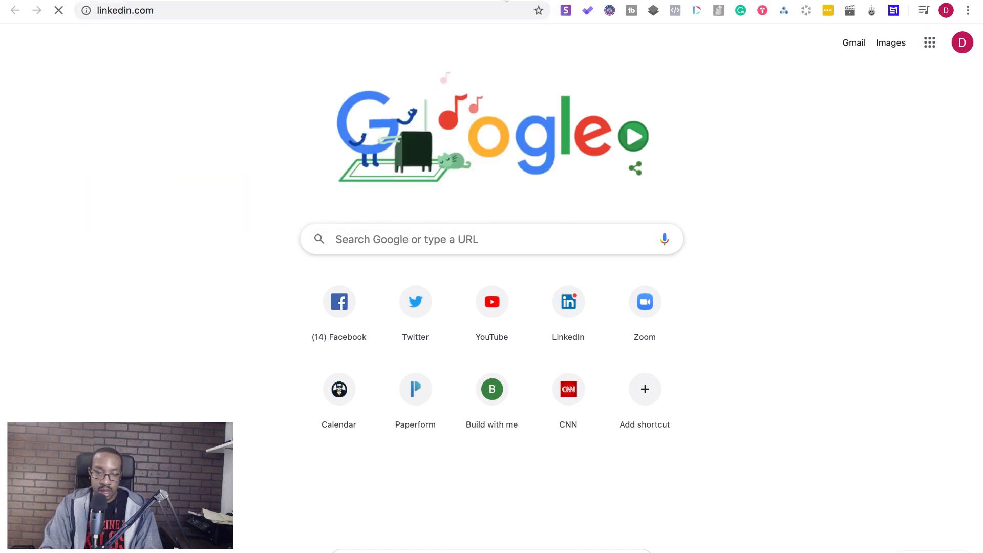
Open the owner's own LinkedIn profile and copy the profile handle from the end of its web address.
key("ctrl+Tab")
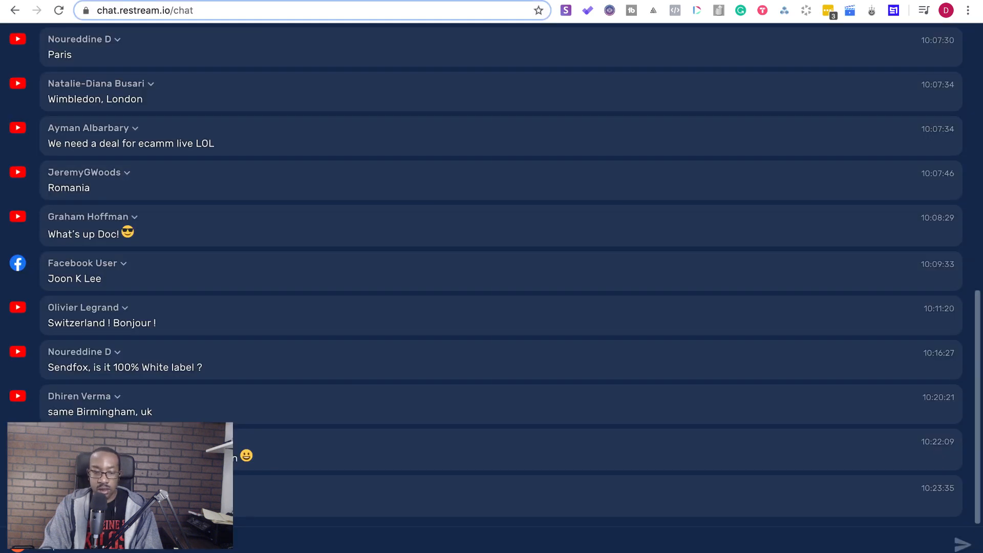
key("ctrl+shift+Tab")
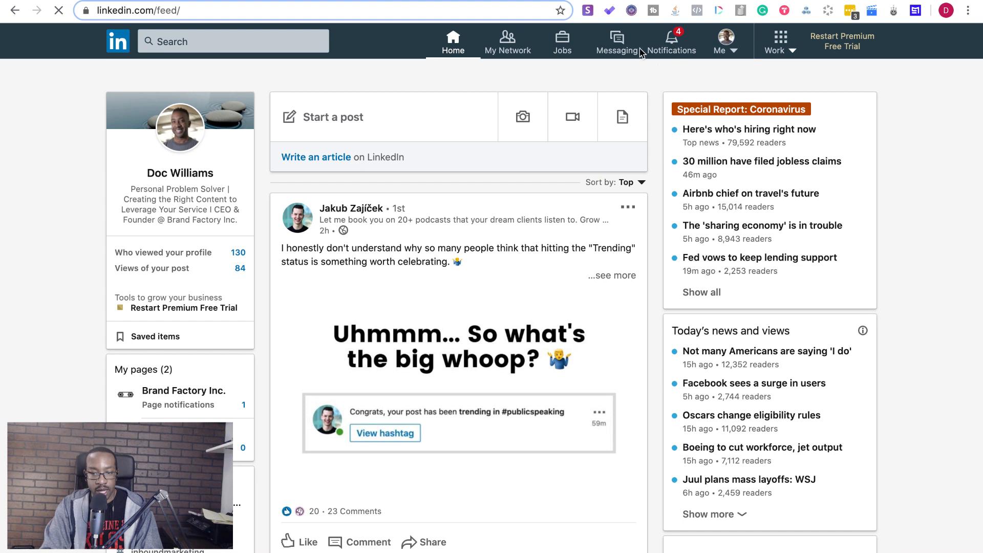
left_click(730, 54)
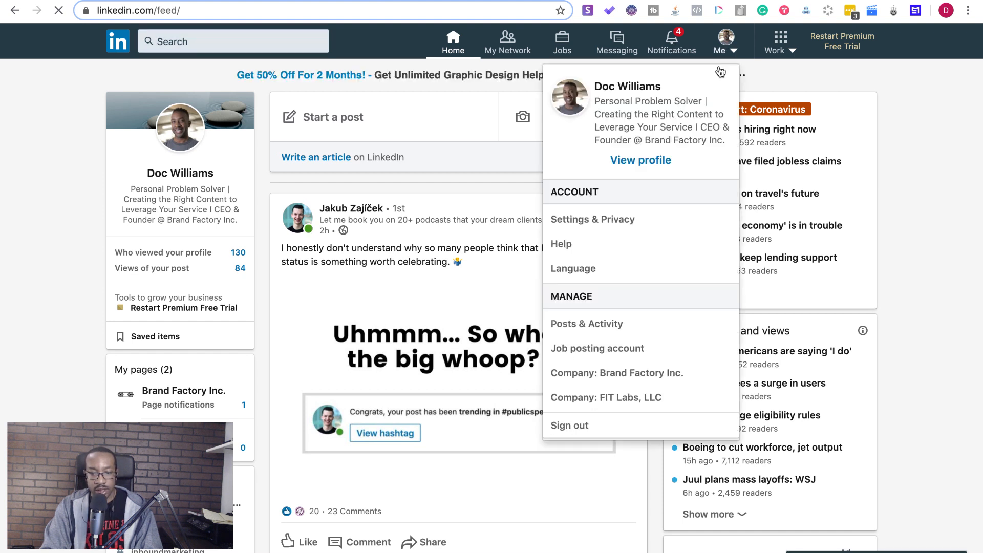
left_click(654, 161)
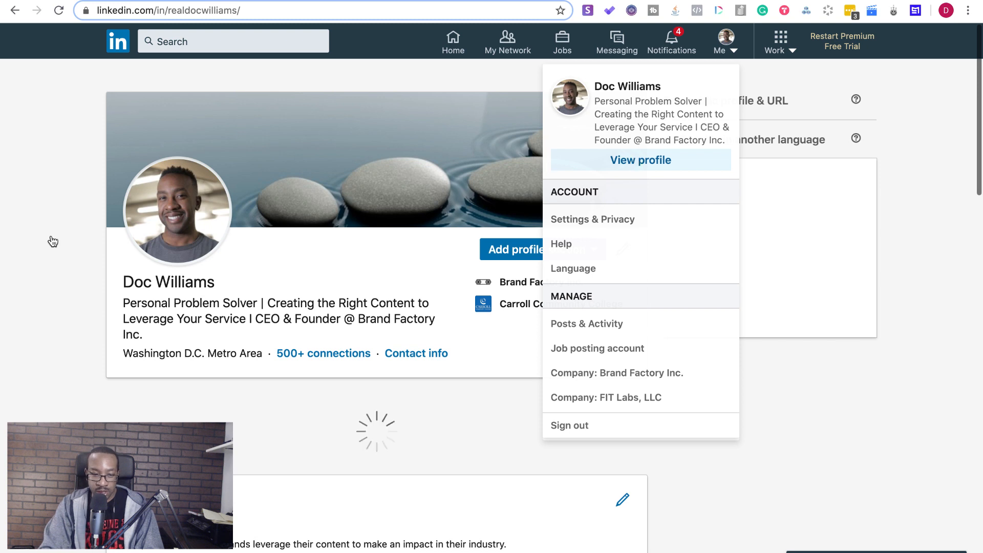
left_click(280, 11)
left_click(280, 12)
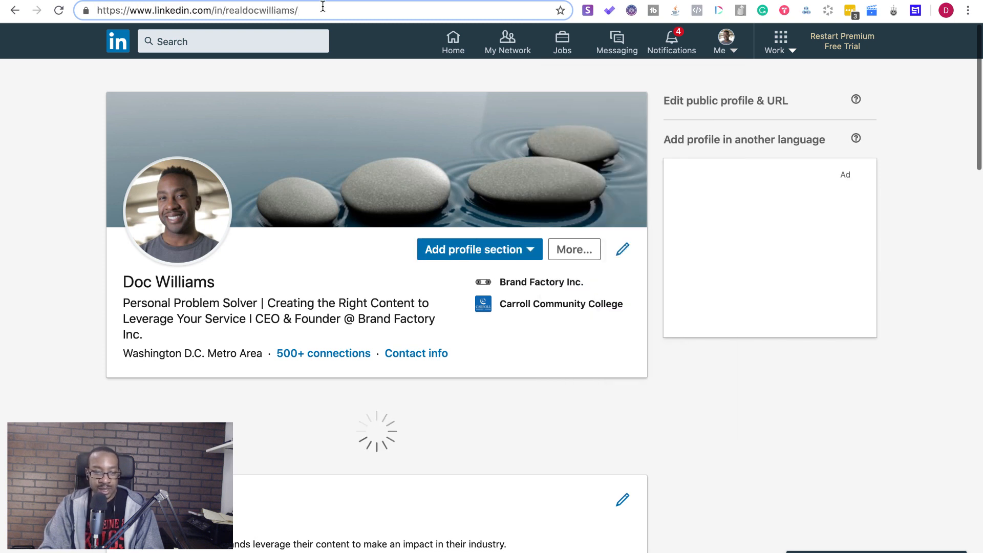
left_click_drag(305, 11, 225, 12)
key("ctrl+c")
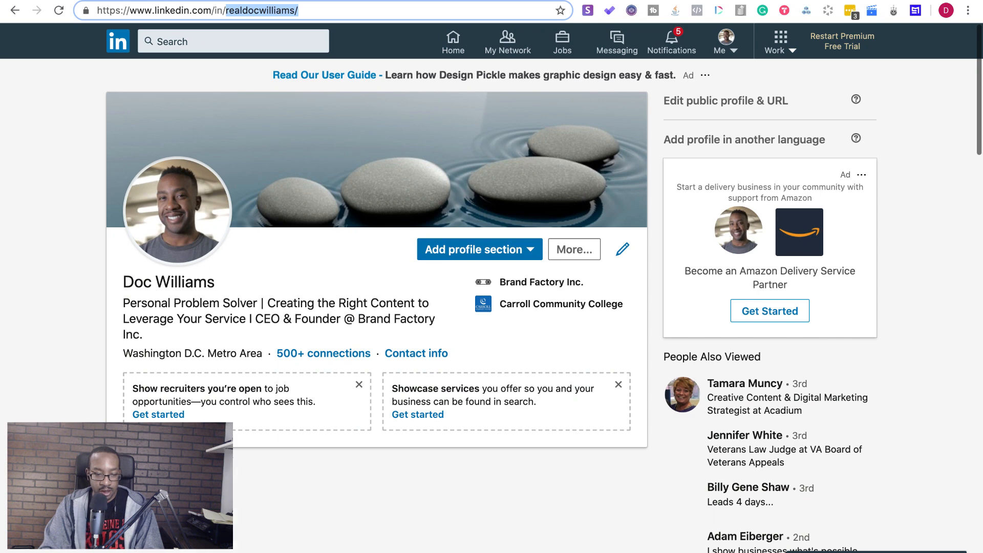
Return to SendFox, enter the copied handle as the LinkedIn account in the Automation Assistant, and continue to the template choice.
key("ctrl+shift+Tab")
left_click(435, 426)
key("ctrl+v")
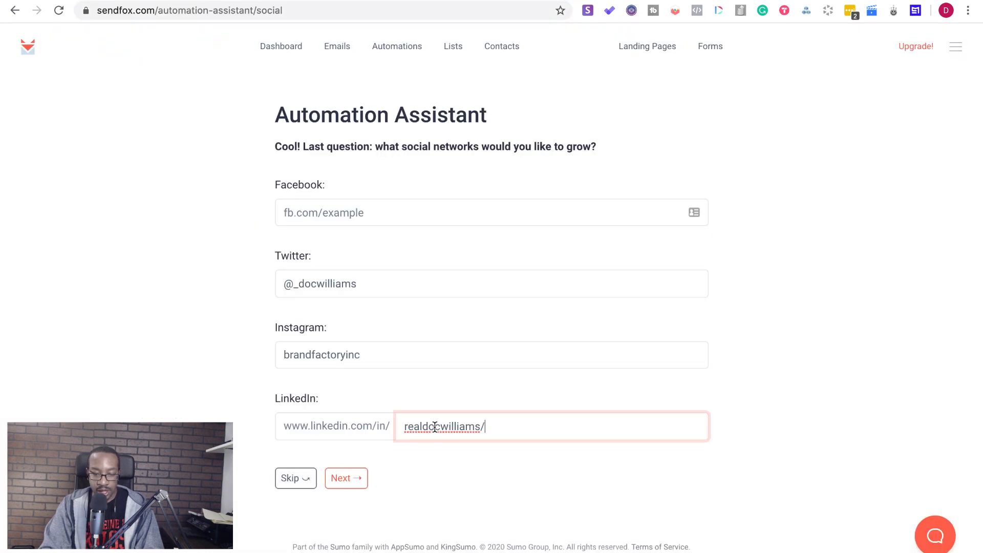
left_click(367, 423)
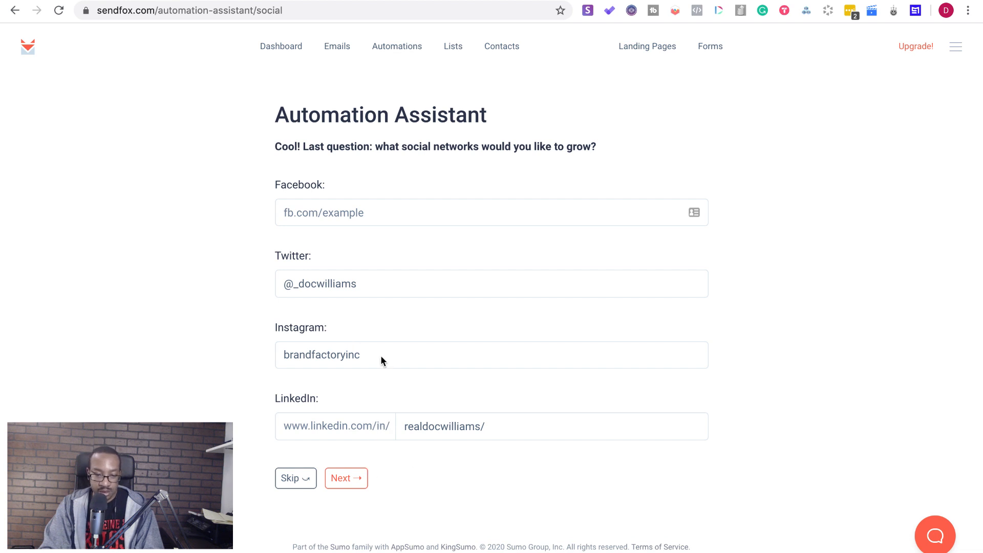
left_click(348, 479)
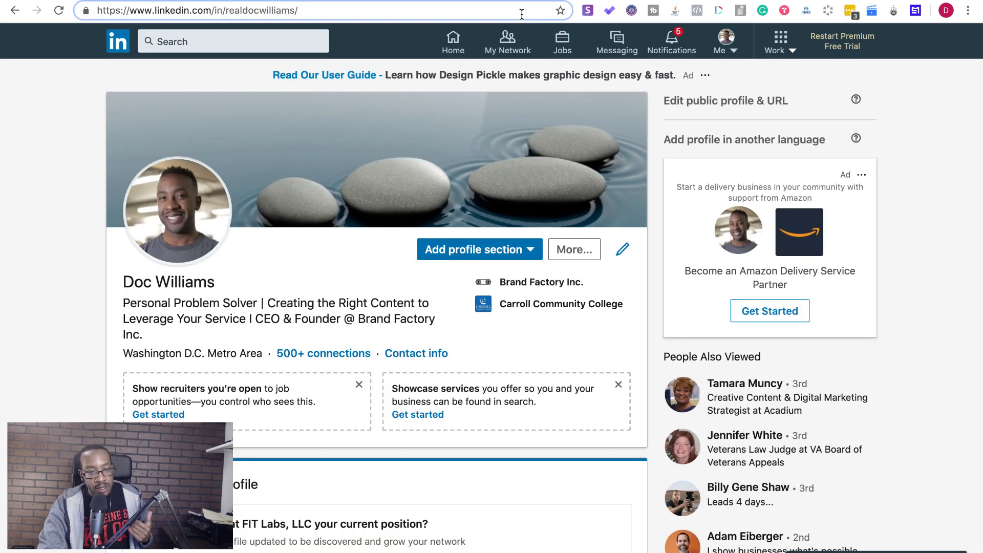
Open buildwithme.carrd.co in the LinkedIn browser tab and follow its Let's Build link.
left_click_drag(301, 11, 145, 11)
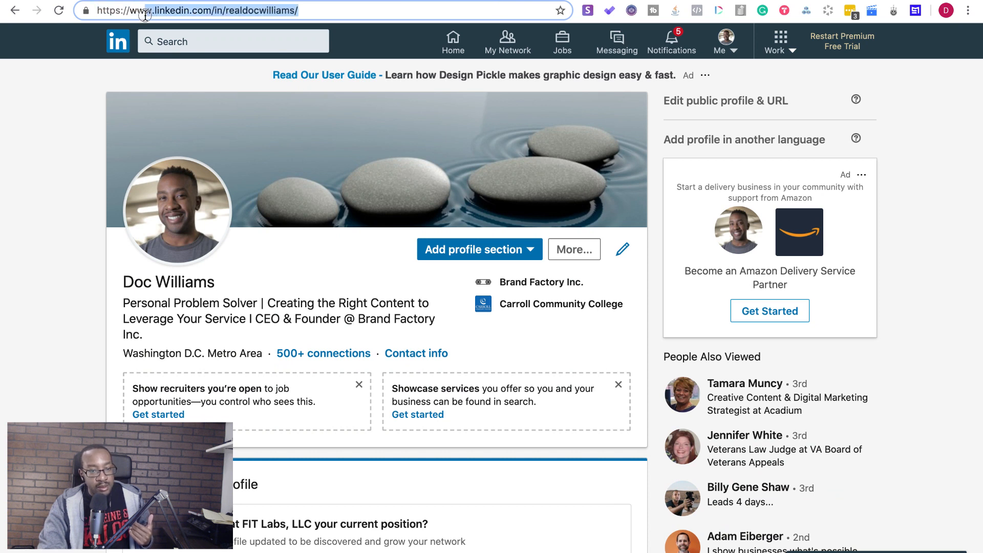
left_click_drag(314, 11, 82, 11)
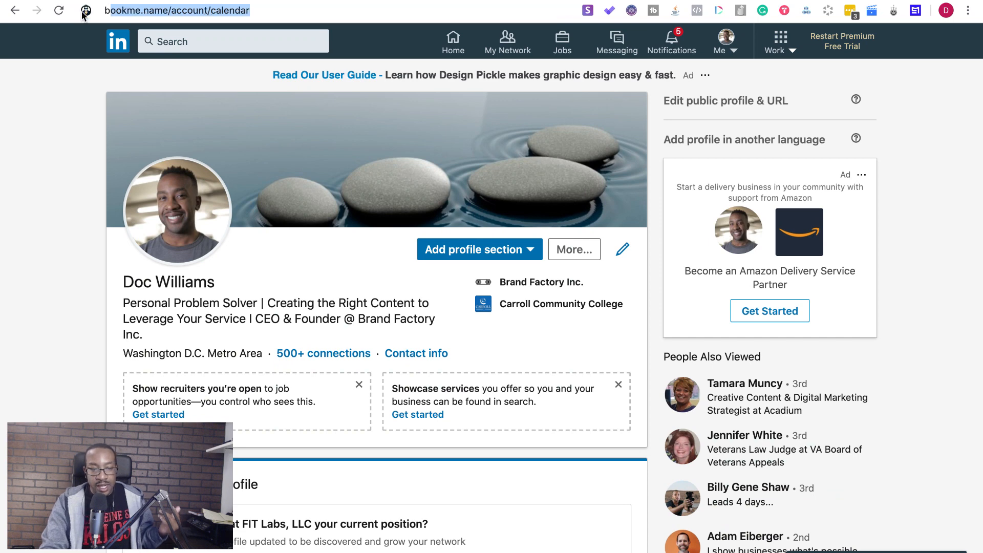
type("build")
key("Return")
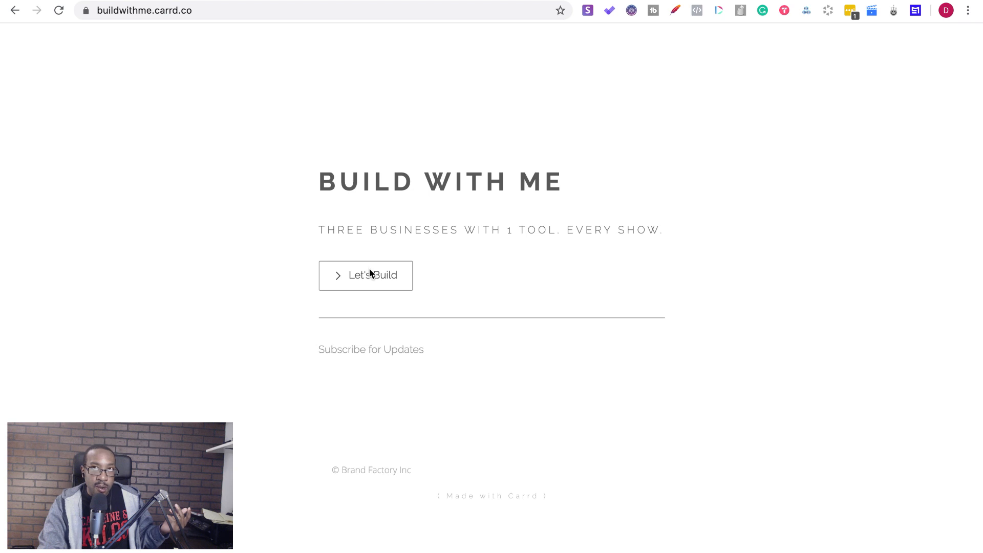
left_click(370, 271)
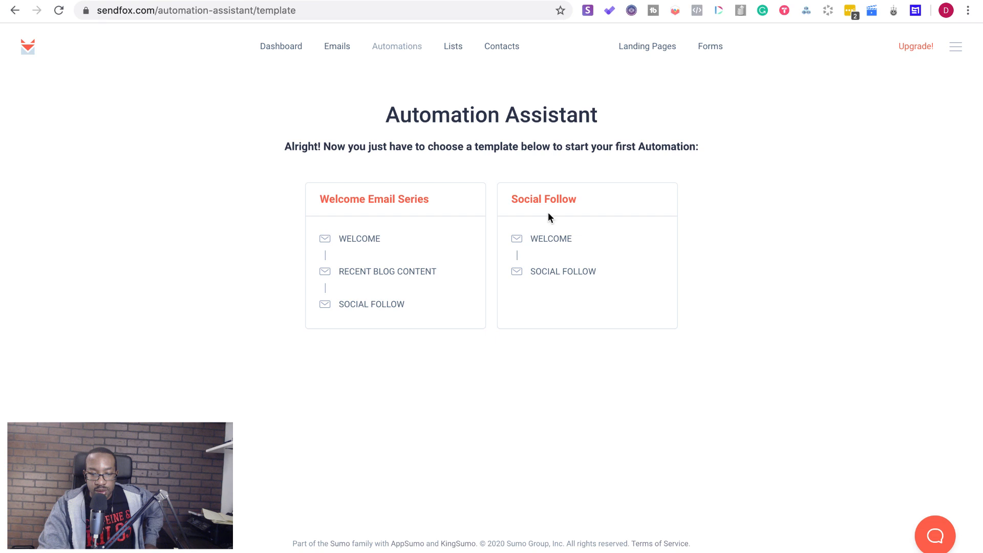
Create the automation from the Welcome Email Series template and start it when a contact is added to the Build With Me list.
left_click(401, 202)
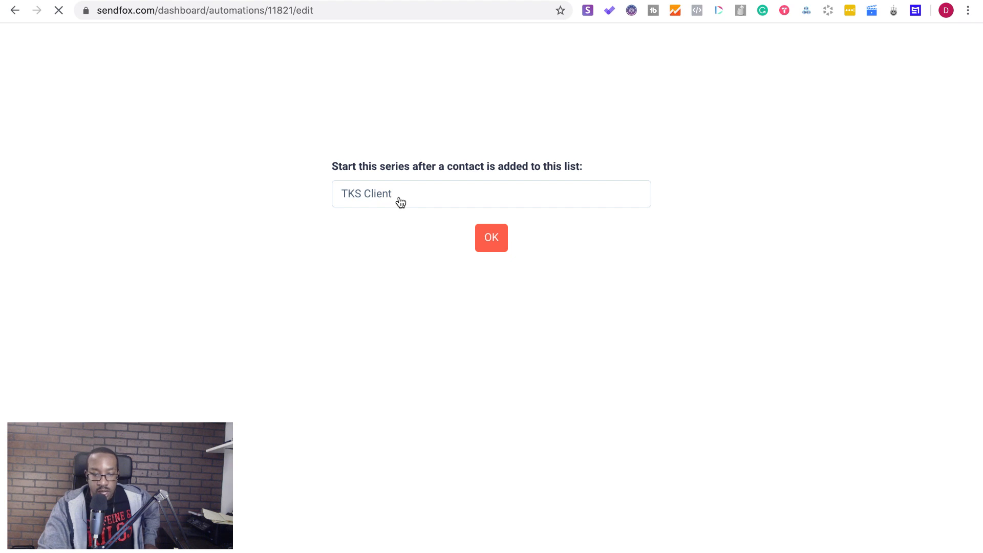
left_click(402, 203)
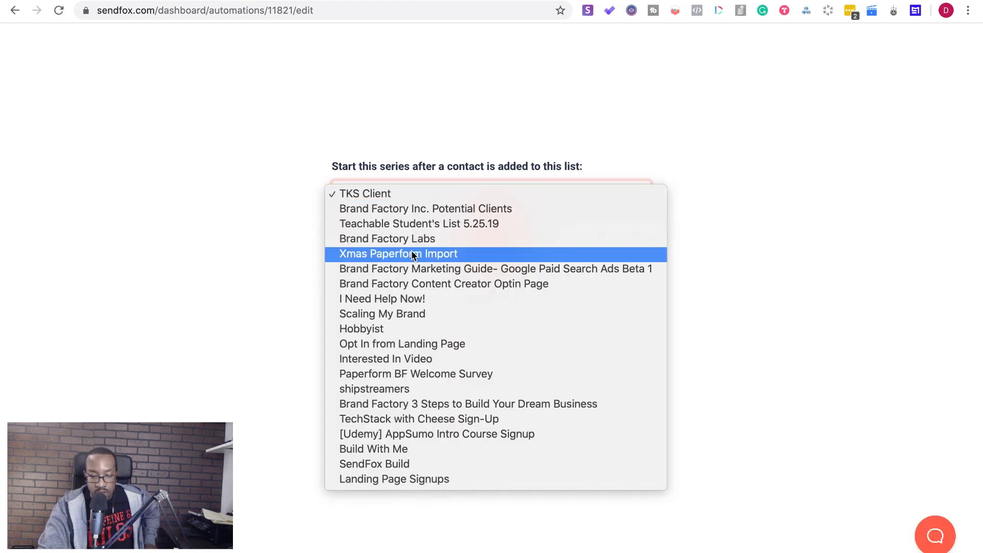
left_click(431, 450)
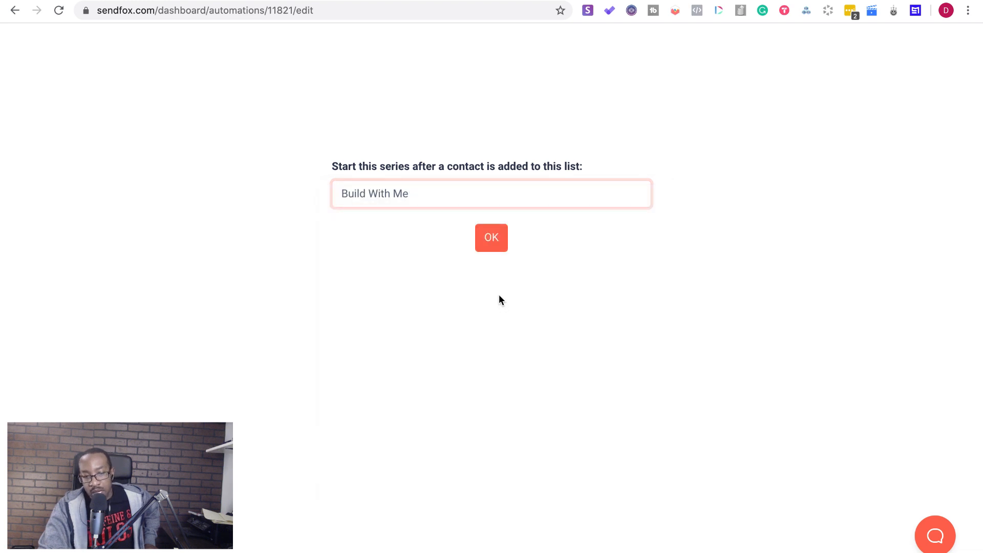
left_click(492, 240)
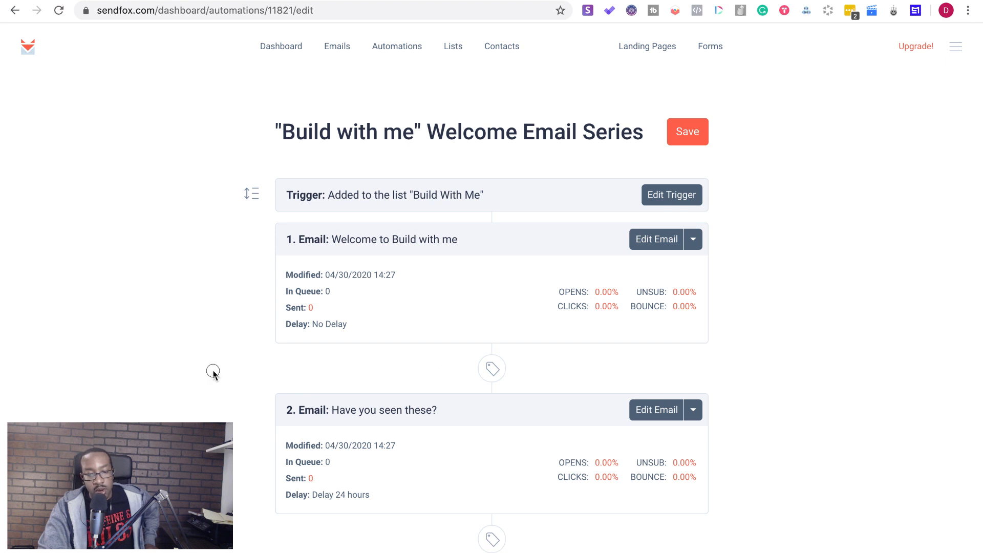
Review the email sequence and the content of the first email, "Welcome to Build with me", and return to the automation.
scroll(333, 360, "down", 1)
scroll(333, 361, "down", 7)
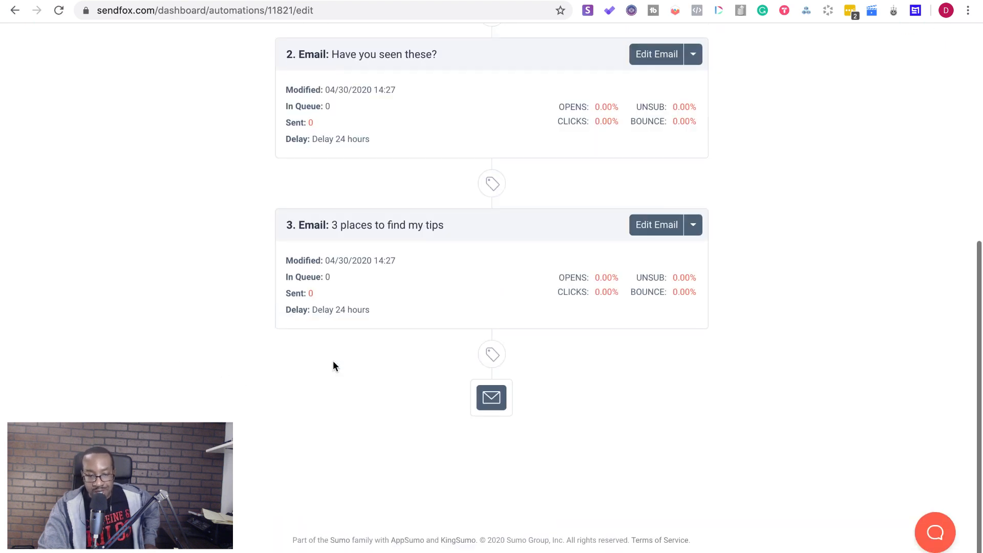
scroll(332, 362, "up", 7)
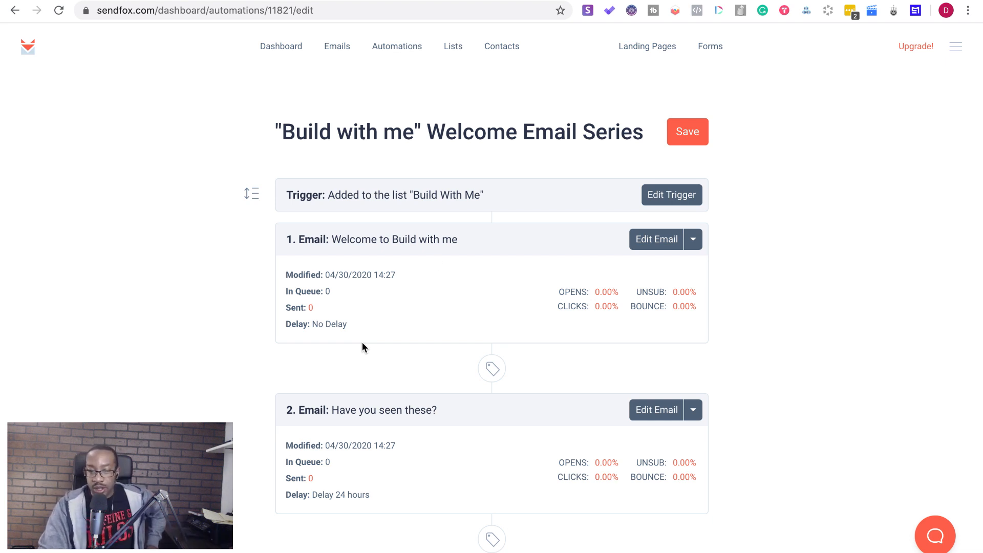
left_click(637, 245)
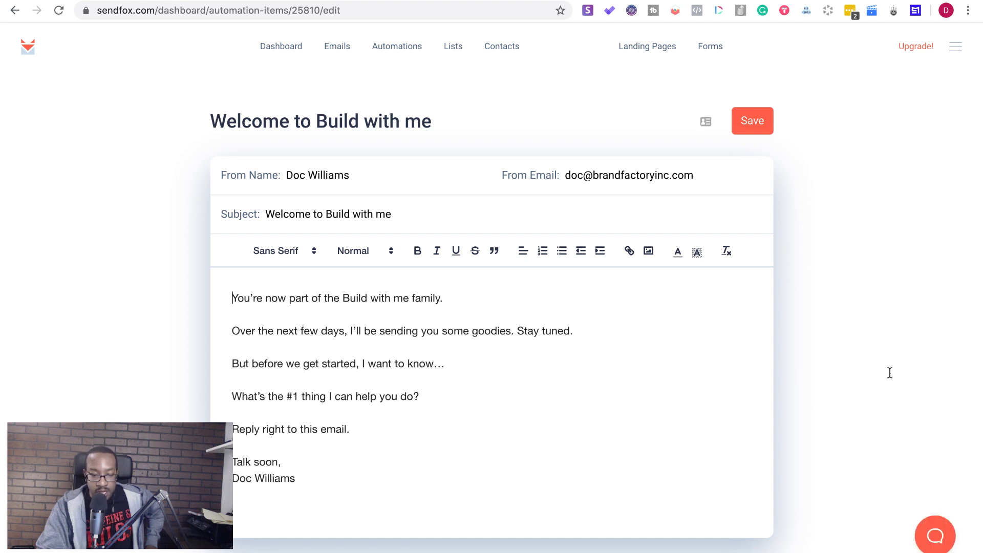
scroll(575, 402, "down", 3)
scroll(575, 401, "up", 3)
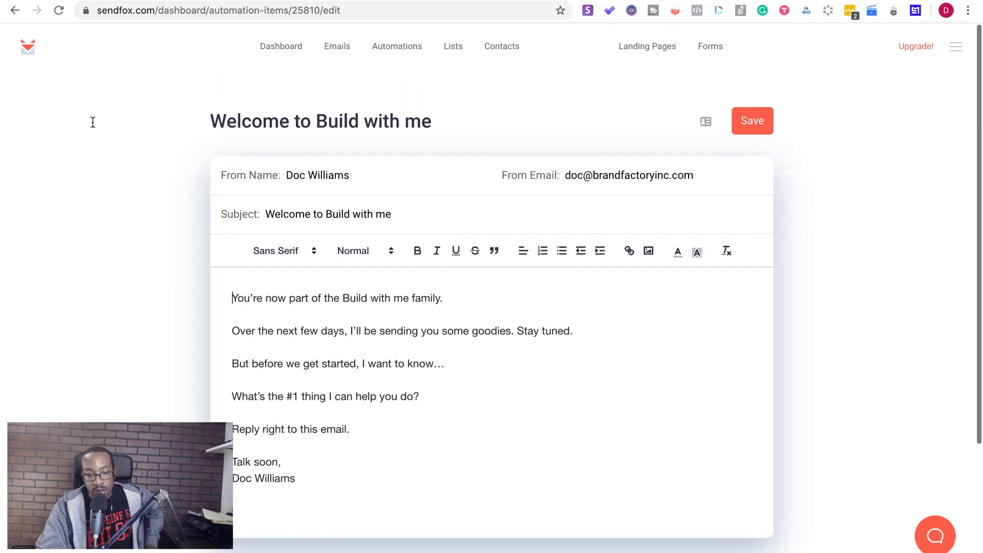
left_click(14, 11)
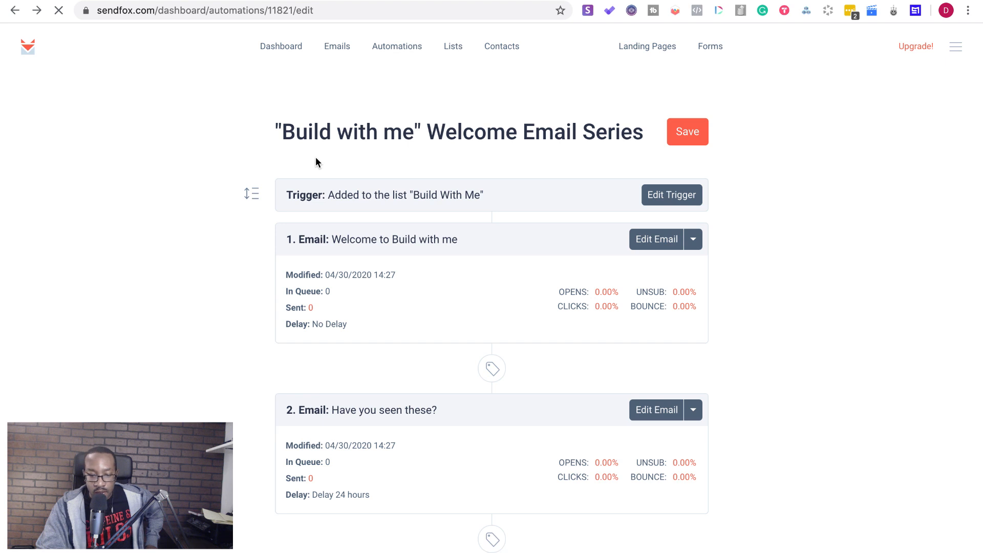
Open the second email, "Have you seen these?", check the targets of its three content links, and save the email.
scroll(395, 264, "down", 2)
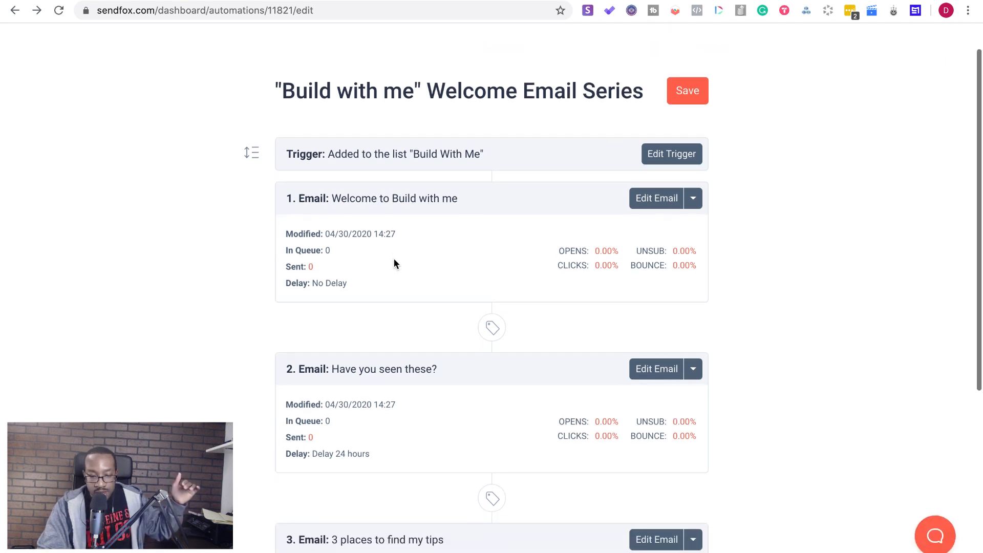
scroll(395, 264, "down", 3)
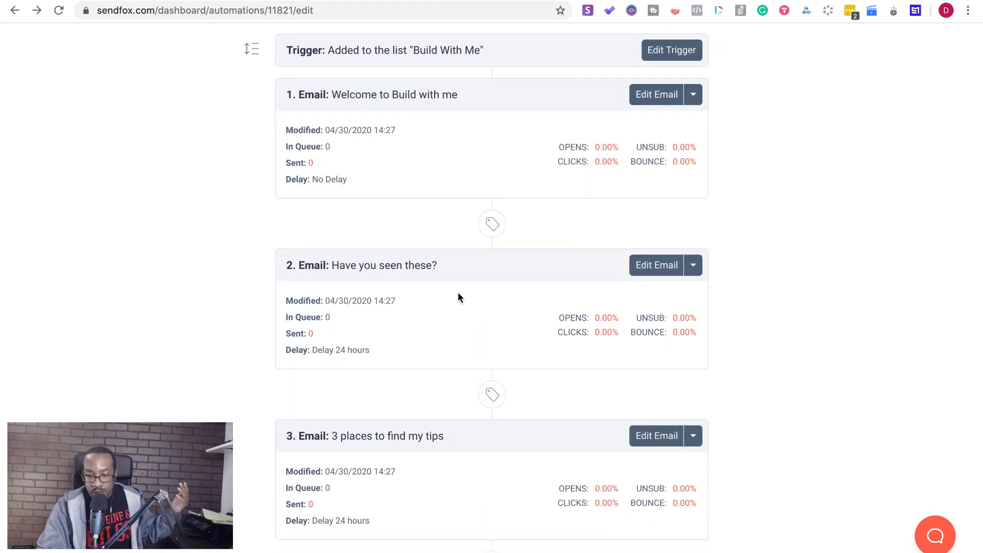
left_click(648, 270)
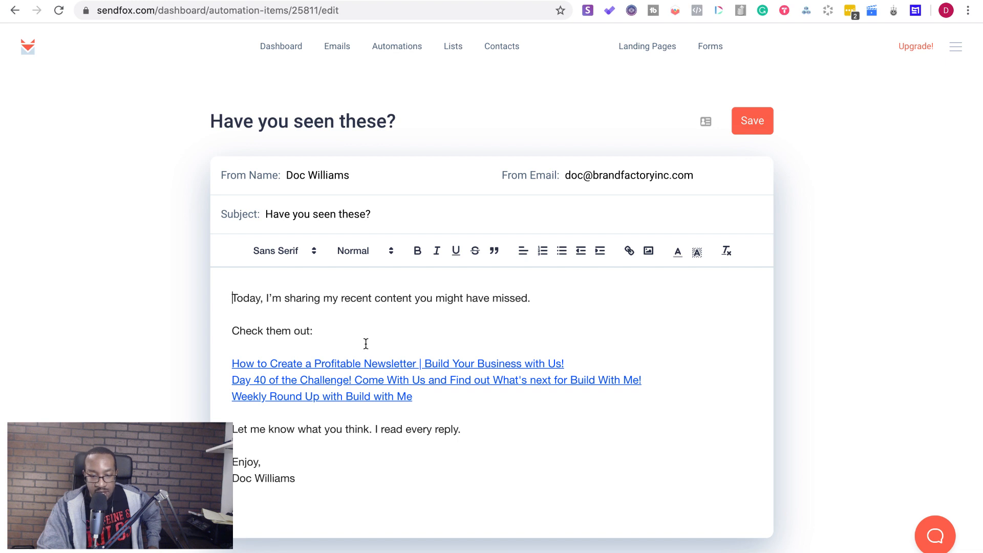
left_click(364, 363)
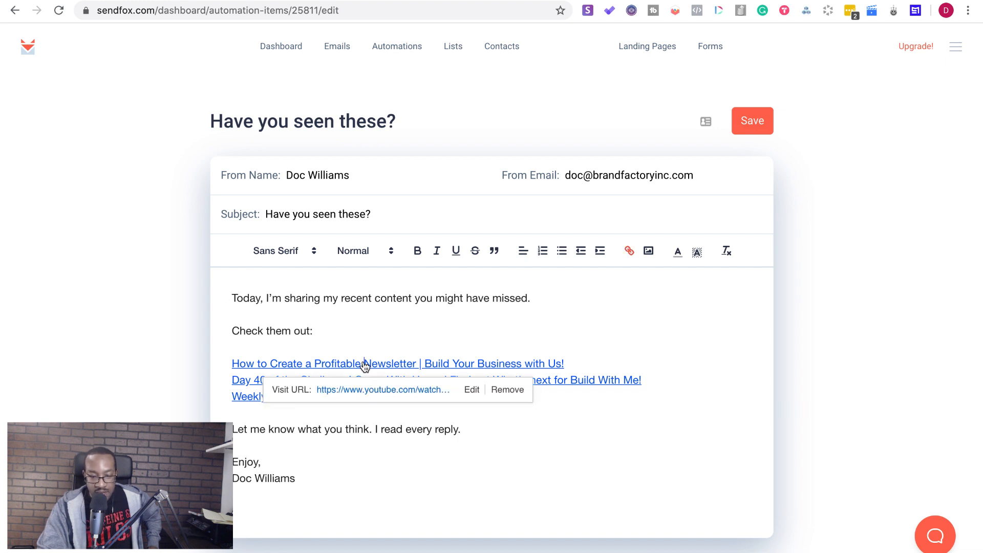
left_click(367, 381)
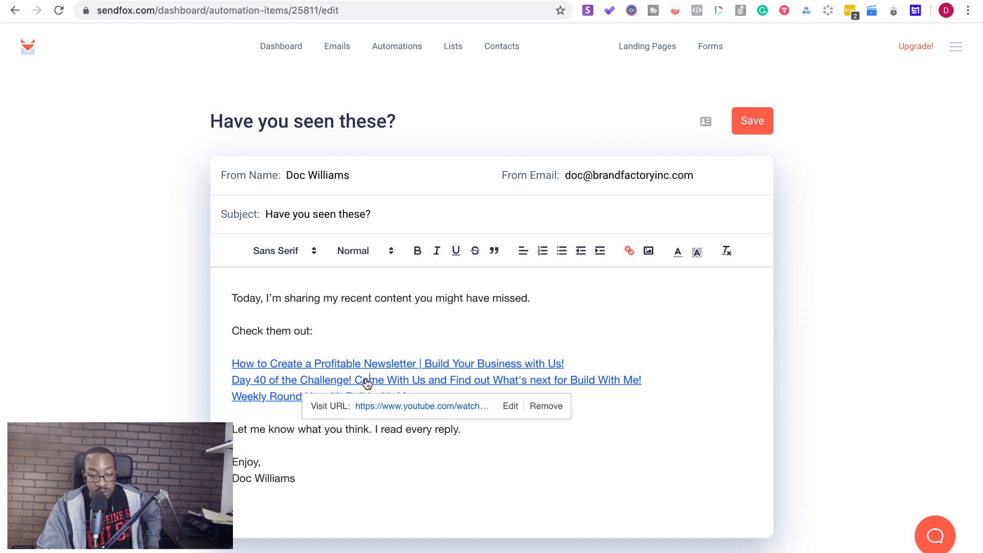
left_click(290, 397)
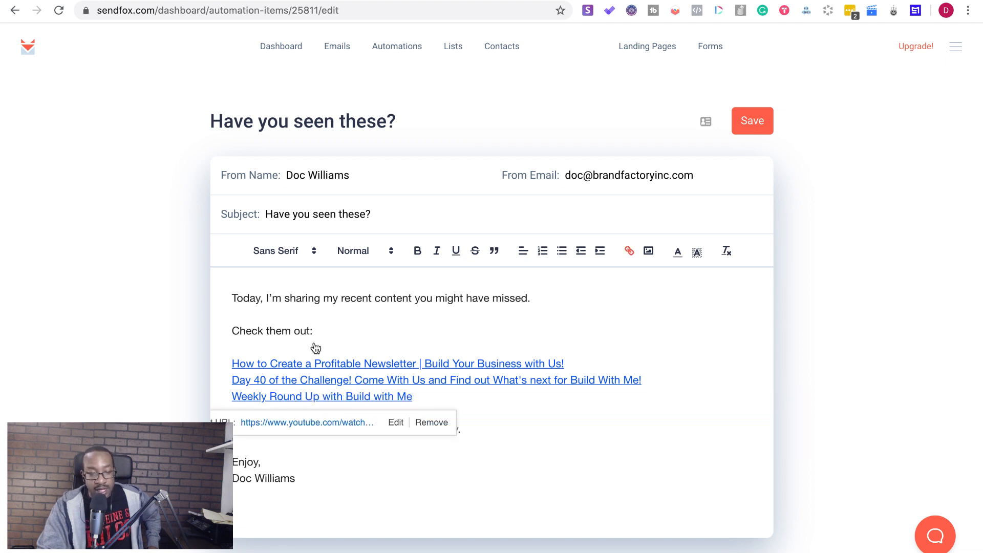
left_click(326, 331)
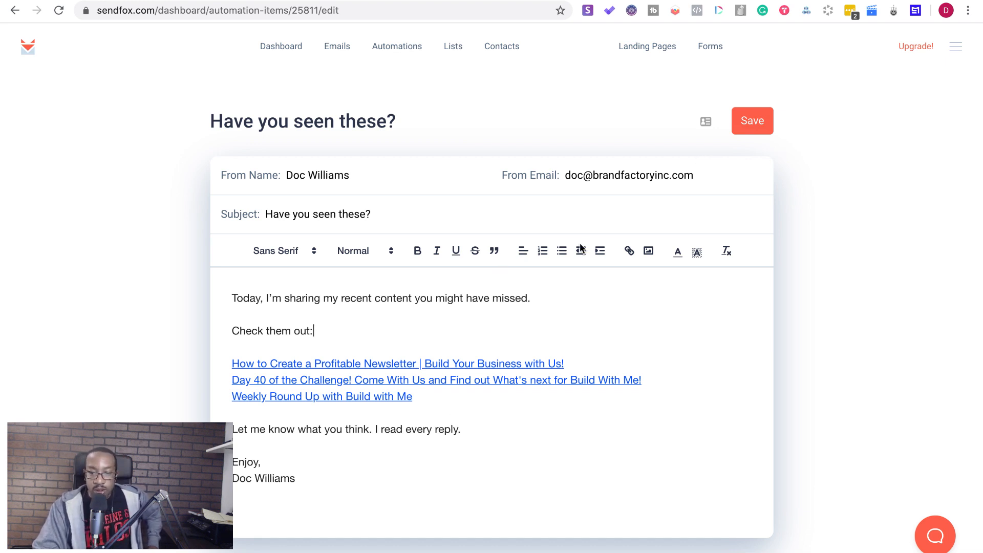
left_click(755, 122)
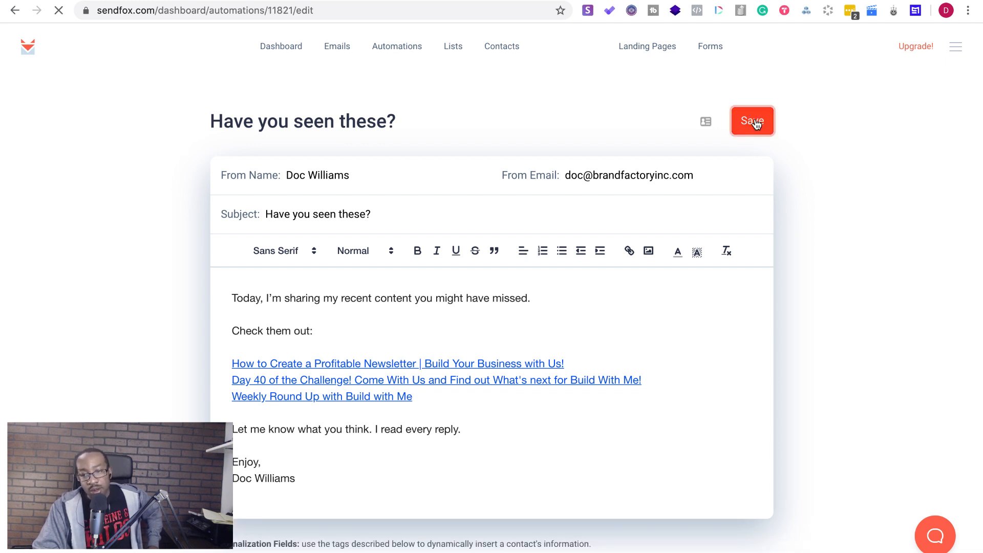
Open the RSS Feeds page in the account settings and review the connected feeds.
left_click(956, 47)
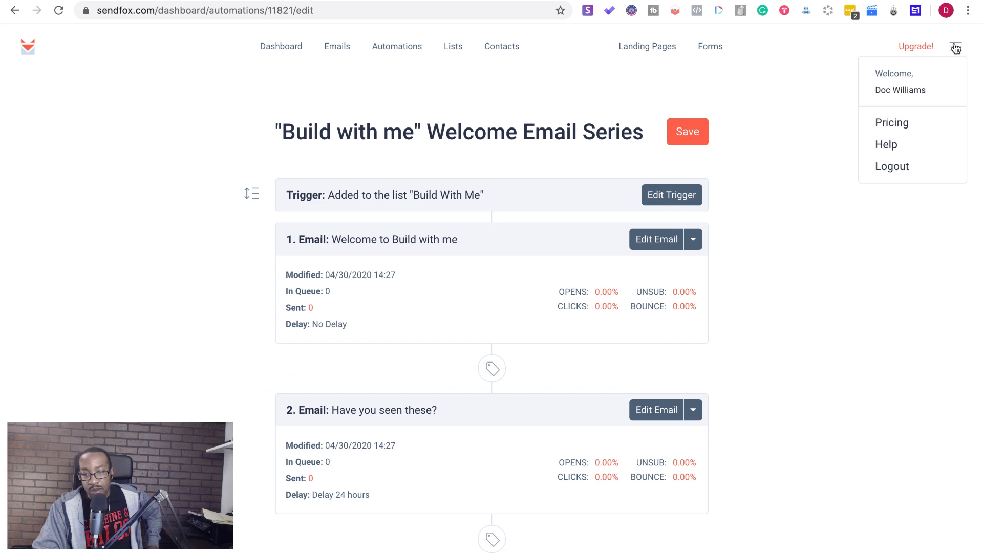
left_click(916, 90)
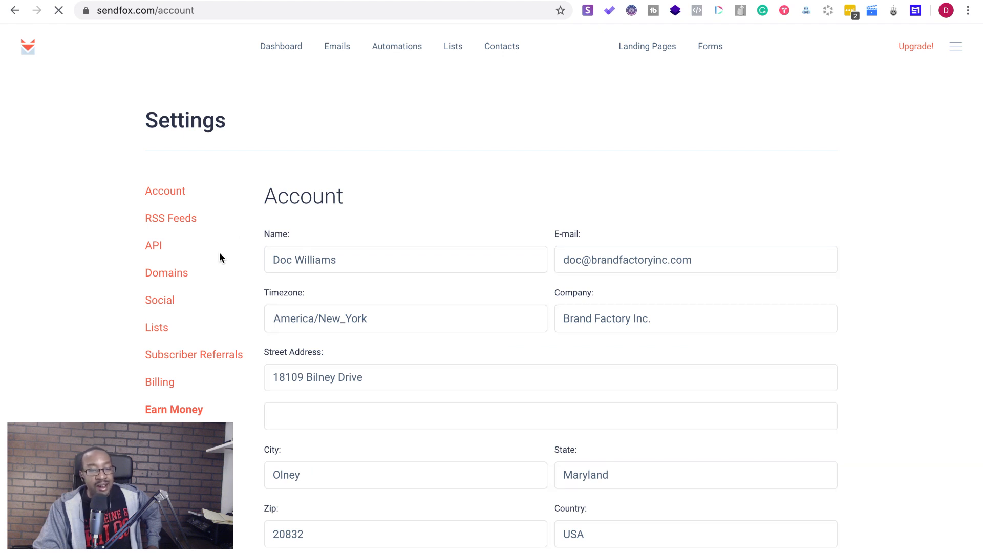
left_click(172, 219)
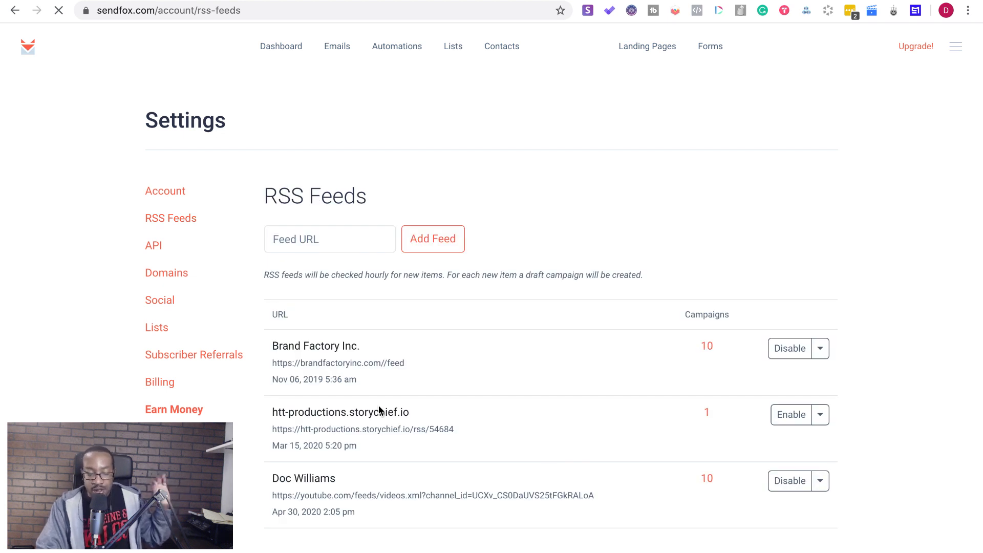
scroll(358, 351, "down", 3)
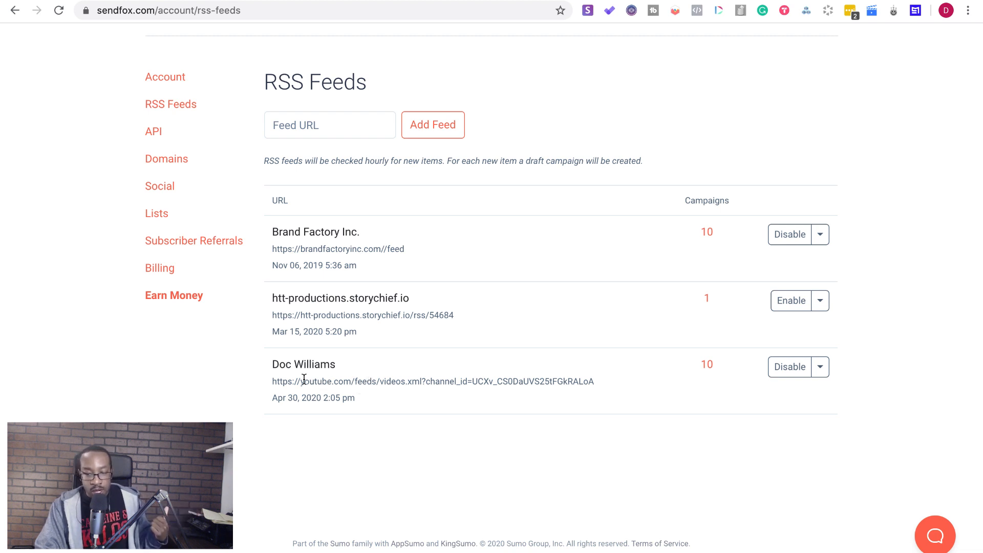
scroll(400, 275, "up", 3)
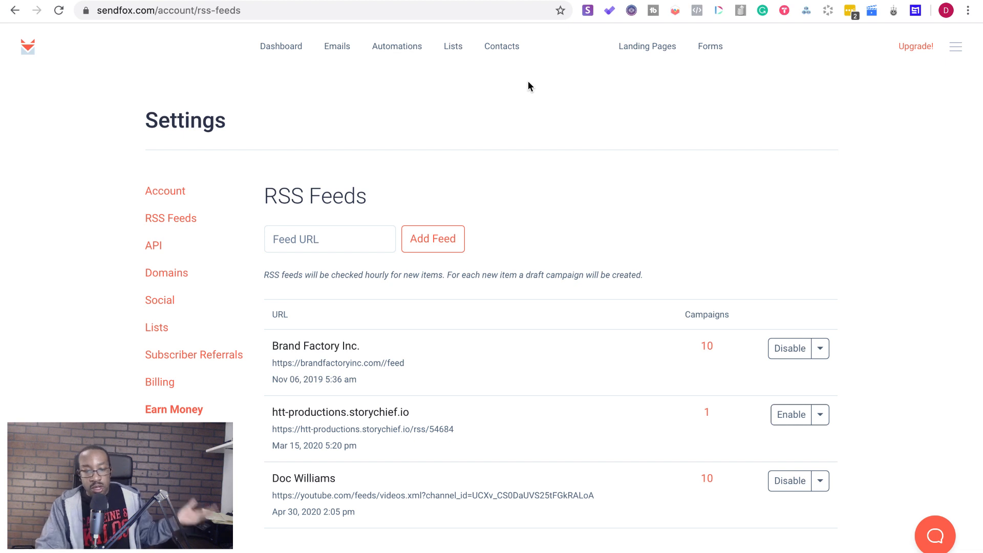
Examine the connected RSS feeds down to the YouTube channel feed, and check the live chat for viewer messages.
scroll(537, 358, "down", 3)
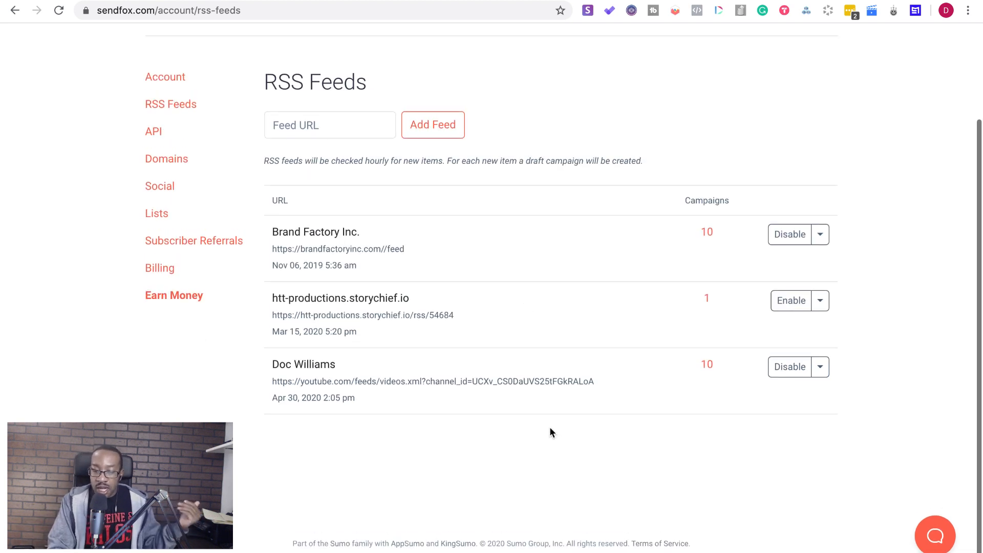
left_click(687, 456)
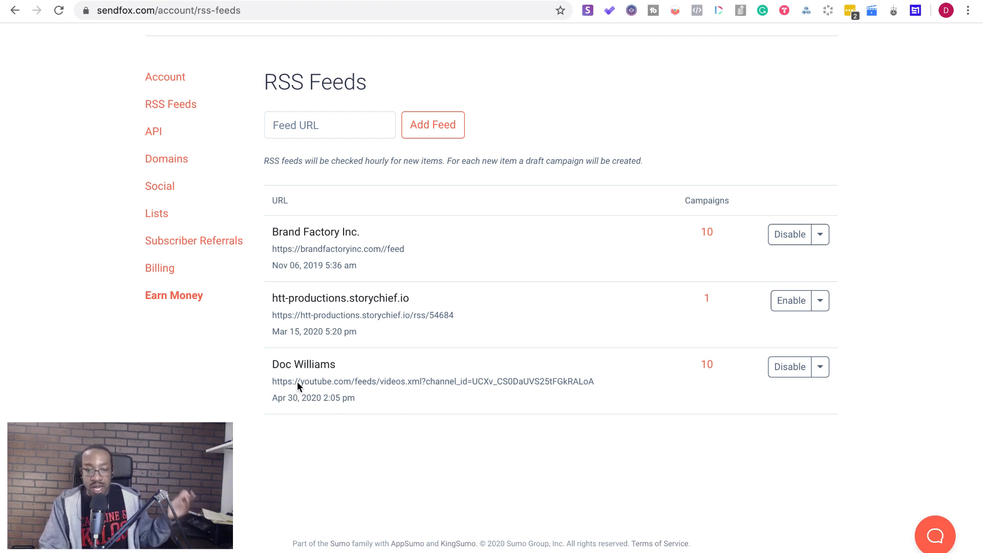
scroll(297, 383, "up", 3)
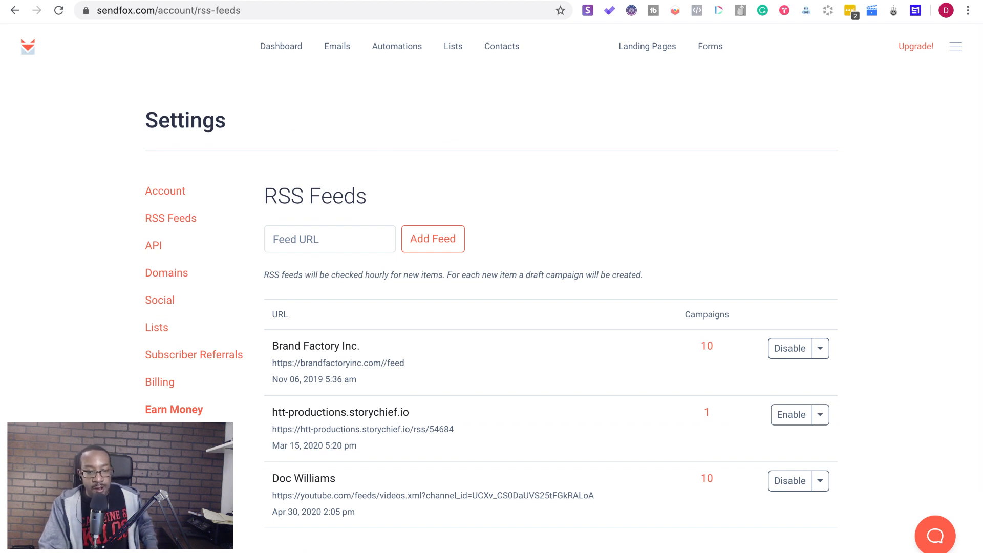
key("ctrl+Tab")
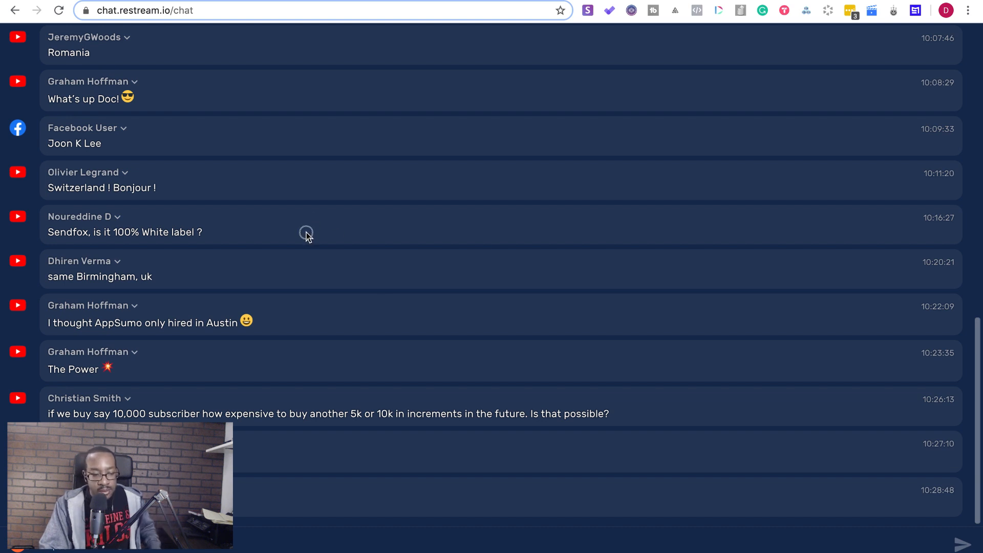
left_click(293, 1)
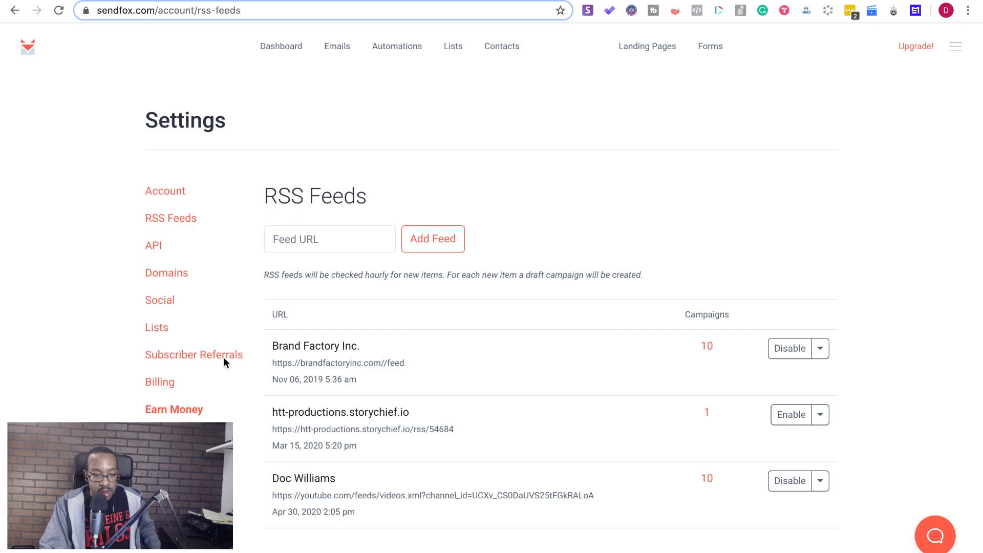
Check the double opt-in option in the list settings and the business address in the account settings, and return to the dashboard.
left_click(163, 329)
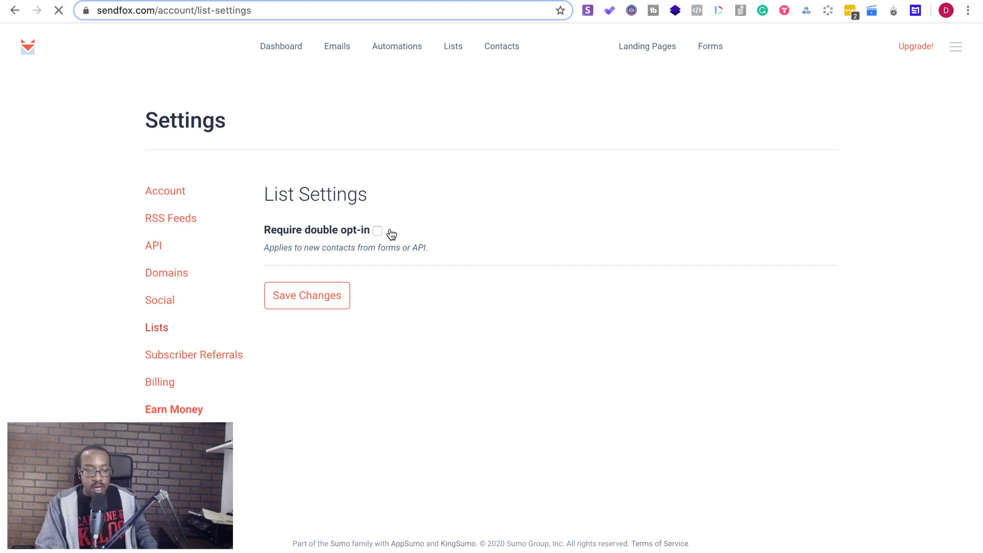
left_click(170, 191)
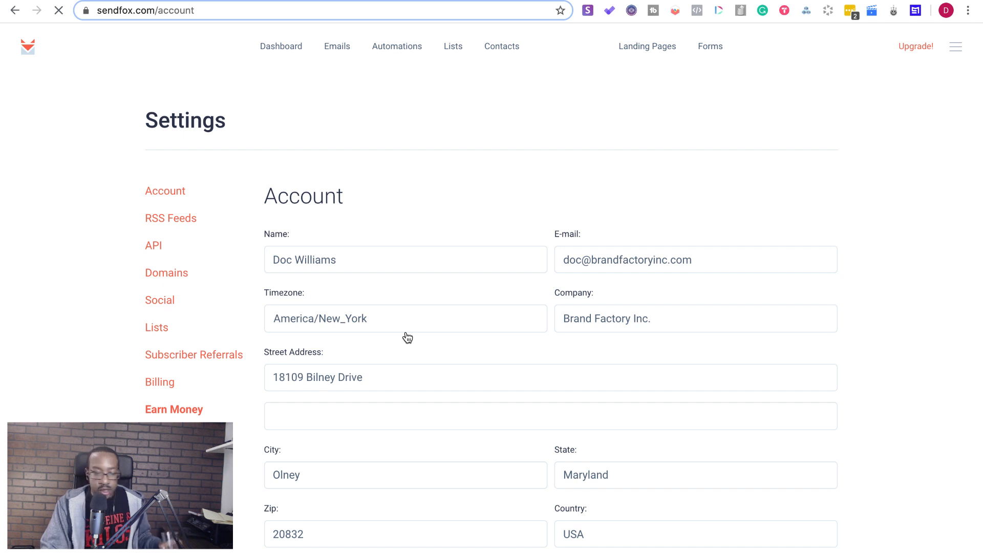
scroll(407, 338, "down", 2)
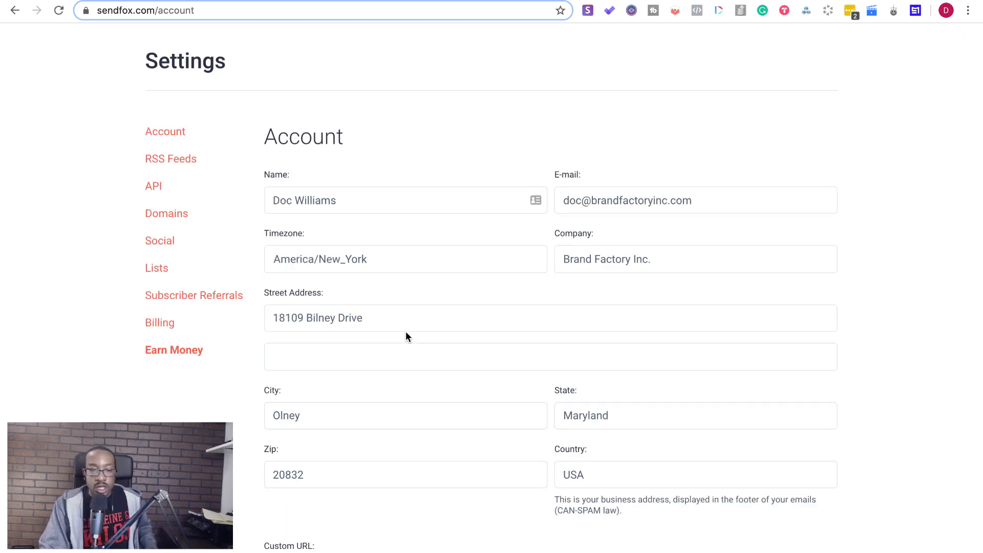
scroll(406, 337, "up", 2)
left_click(286, 48)
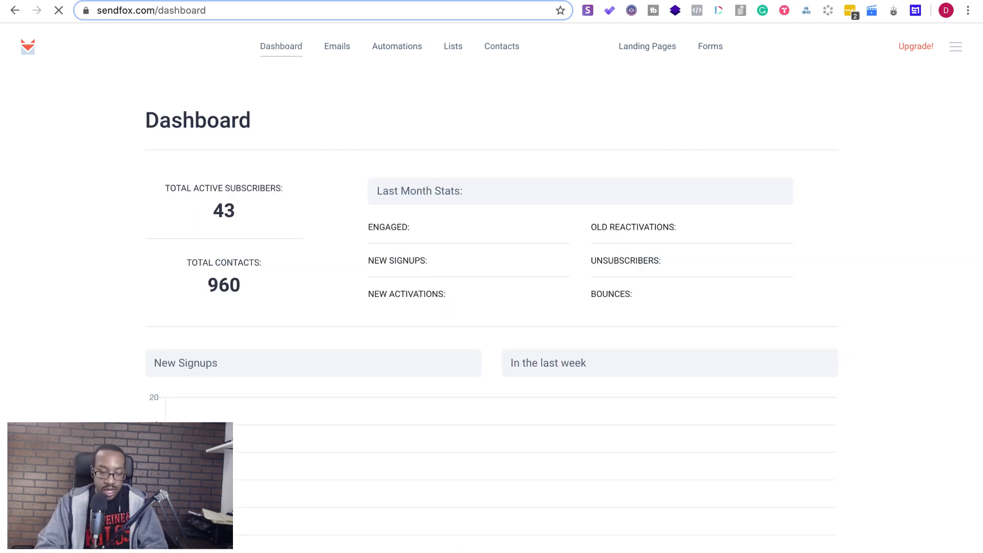
Open podcast.co in a new browser tab.
key("ctrl+t")
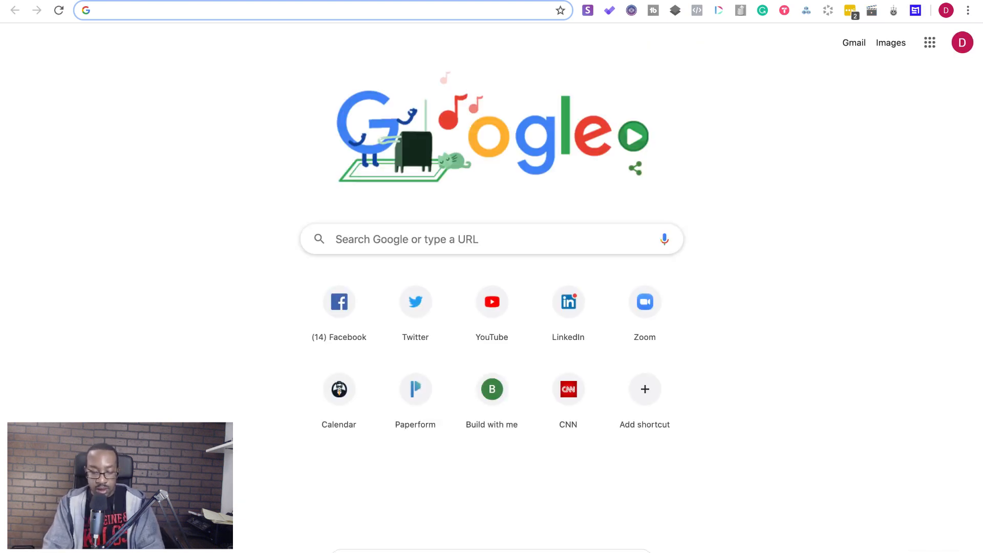
type("podcast.")
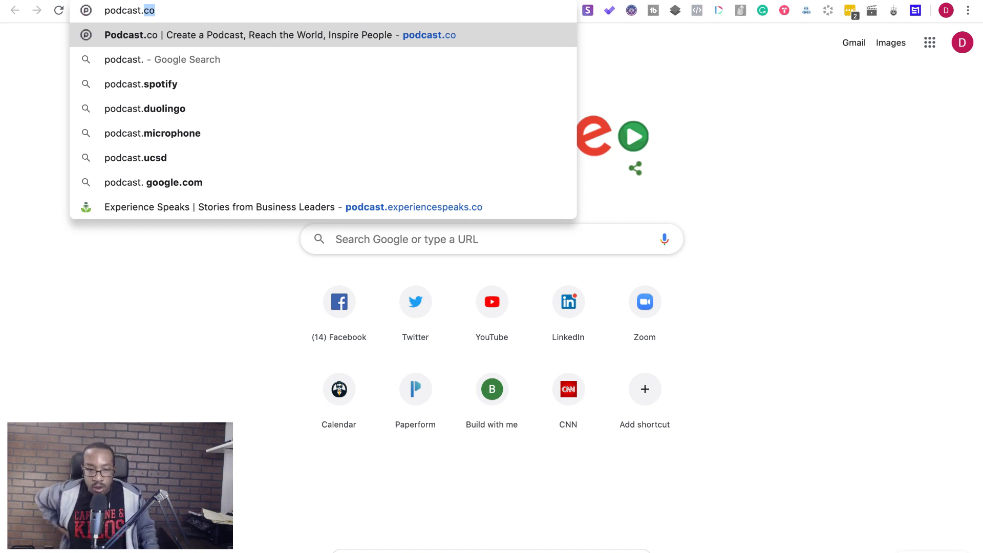
key("Return")
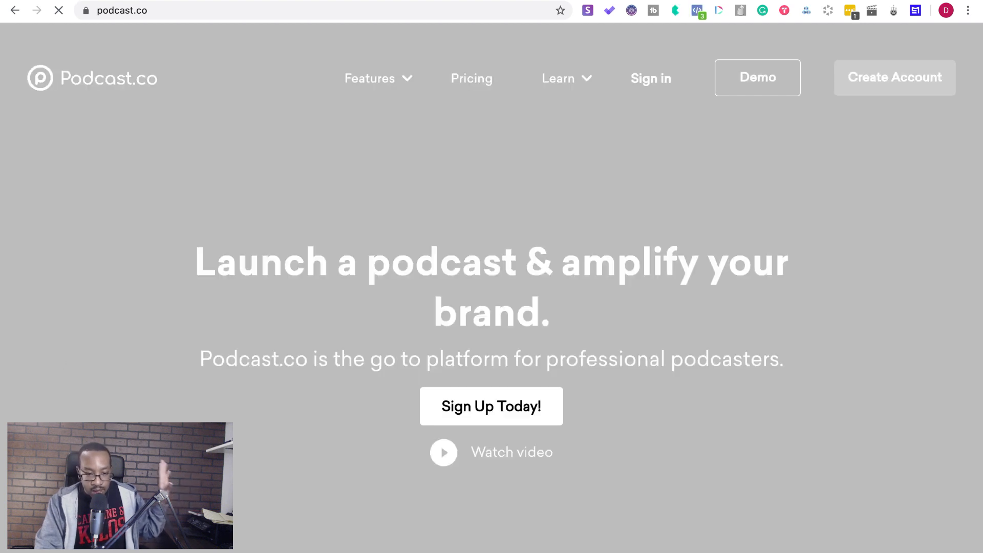
Add the to-do "Welcome opening welcome Automation" to the Build Live Notes in Notion, followed by a new empty to-do.
left_click(78, 0)
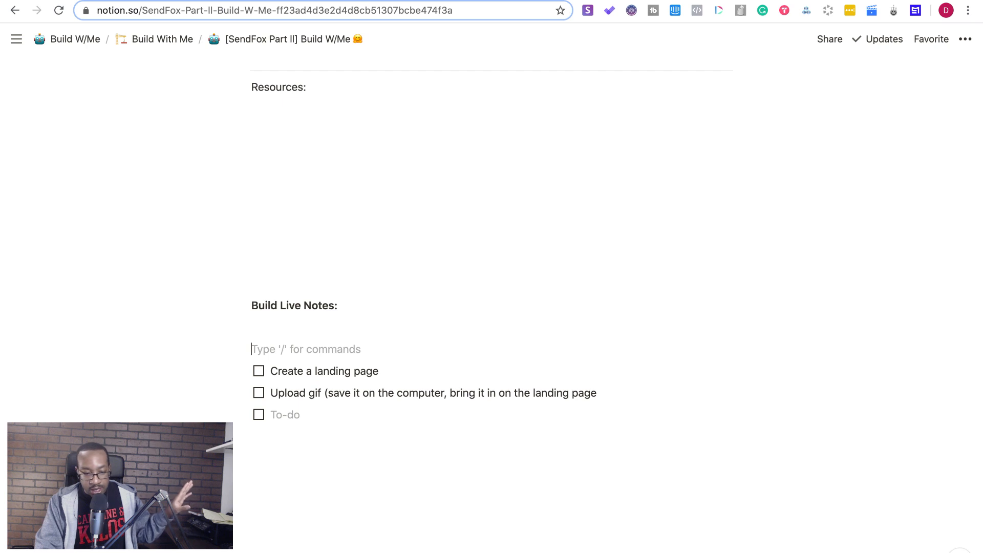
left_click(284, 413)
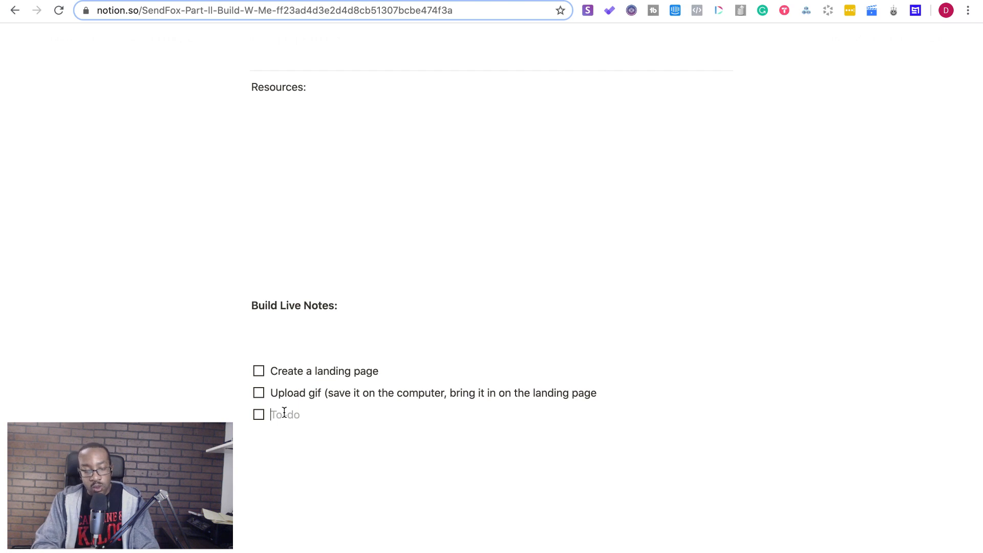
type("Automation")
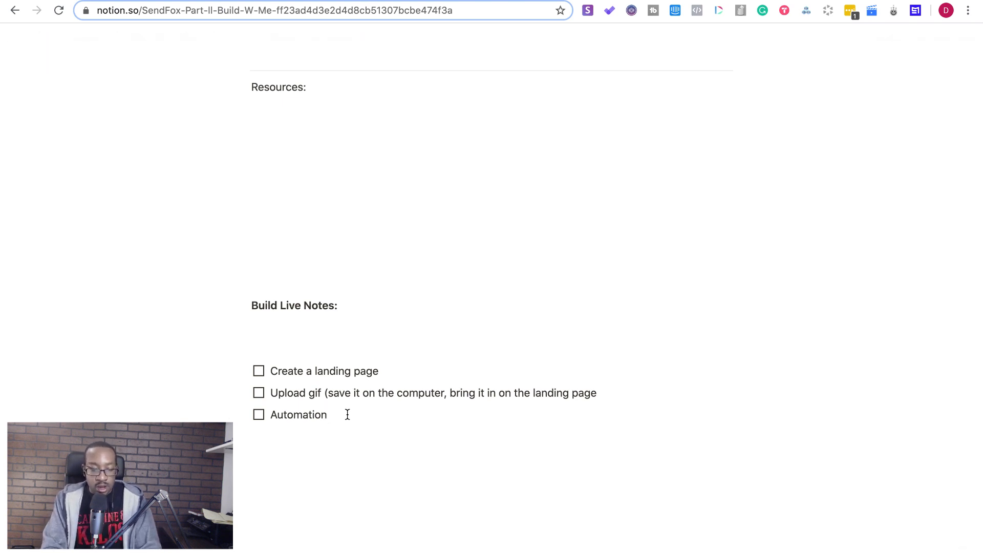
left_click(272, 415)
type("Welcome ")
type("opening ")
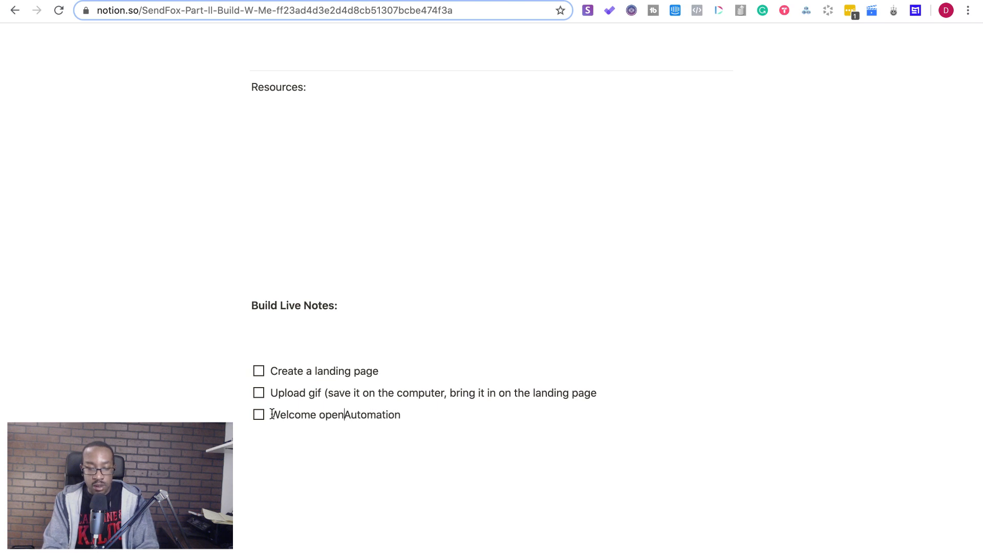
type("welcom")
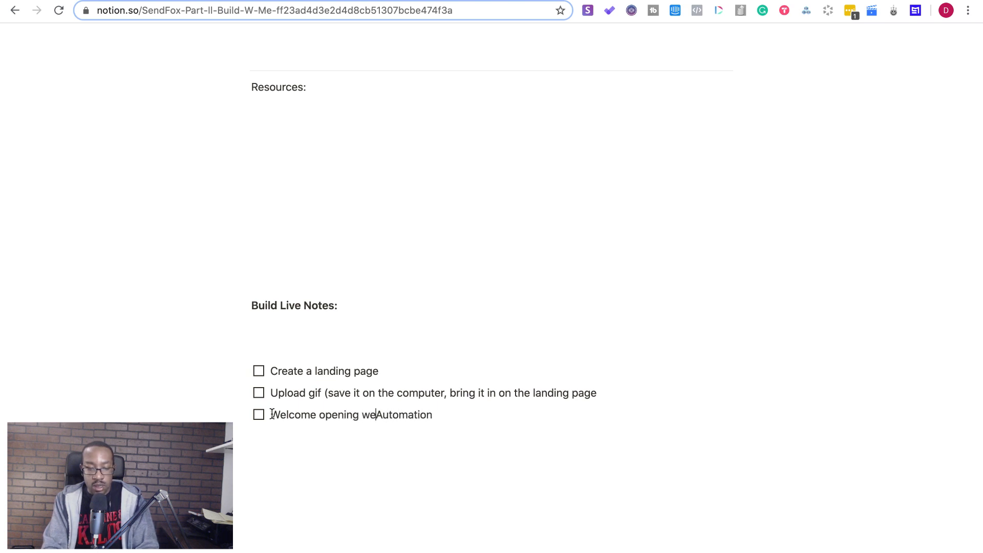
type("e")
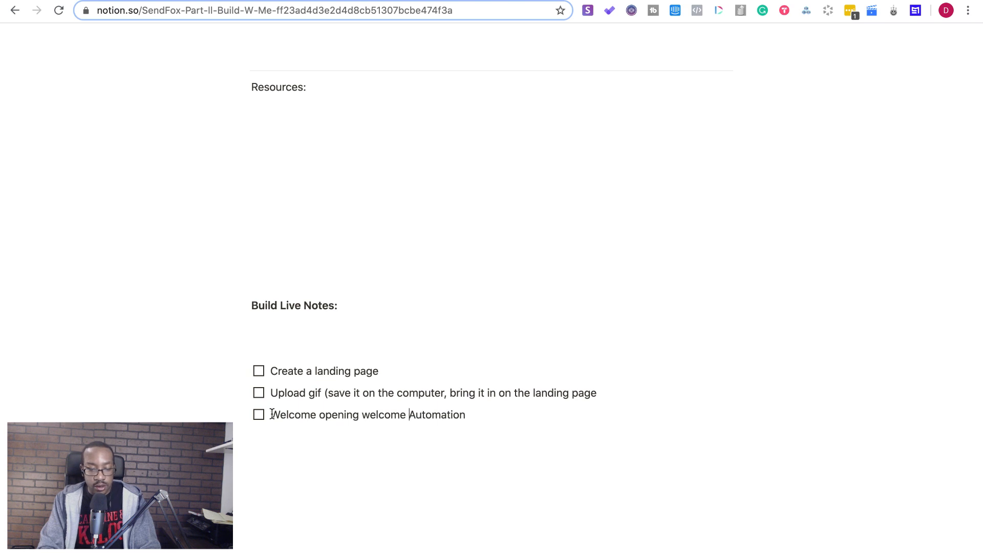
left_click(485, 412)
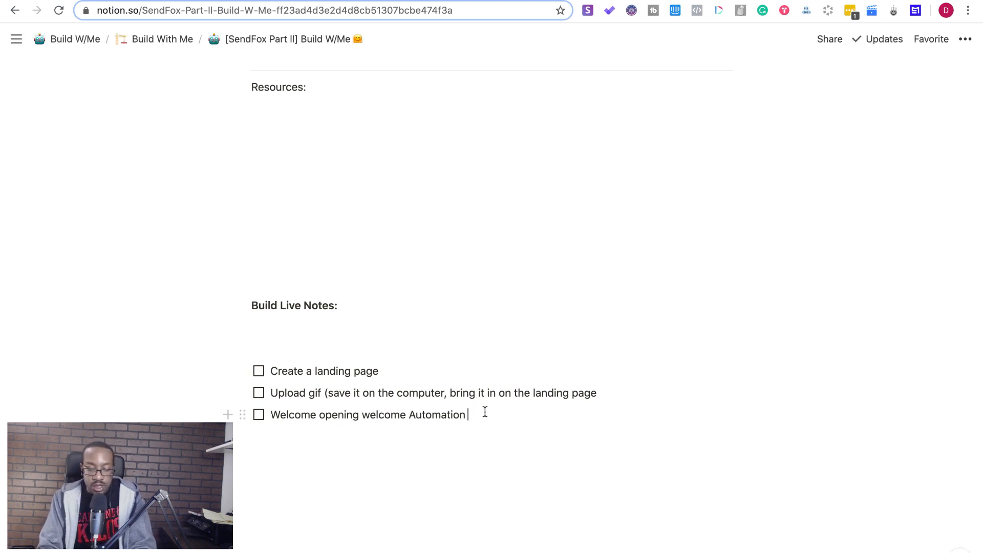
key("Return")
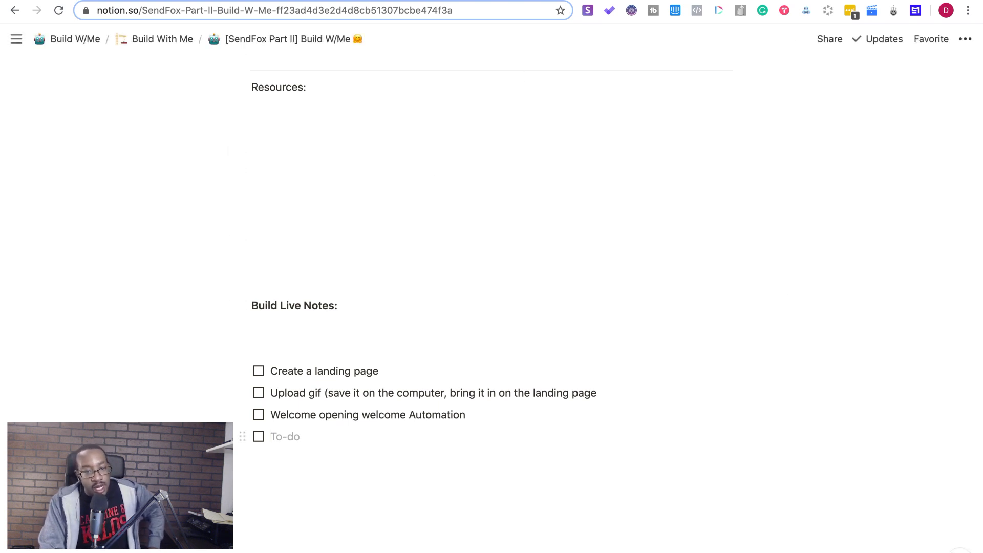
Return to Podcast.co, sign in with the saved login details, and open the podcast with 9 episodes.
key("ctrl+Tab")
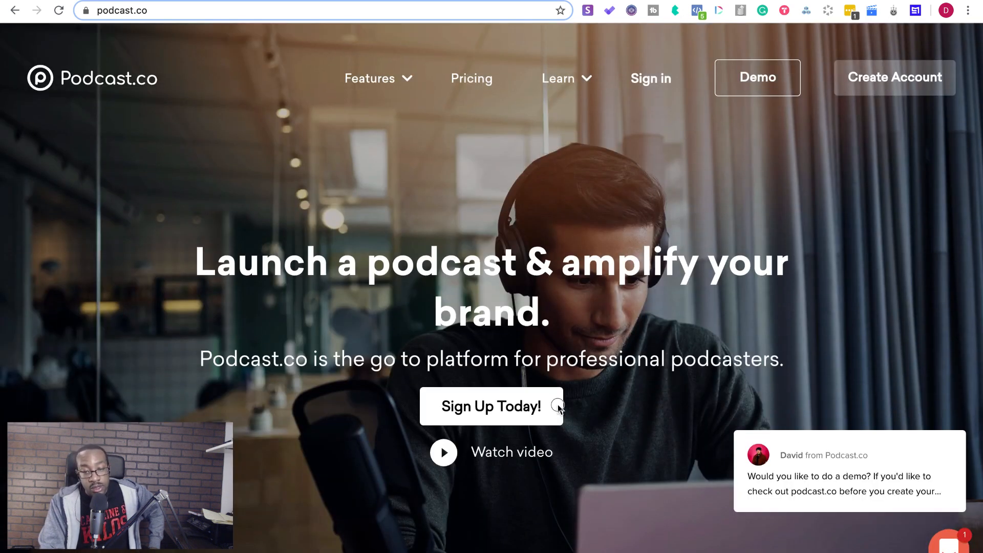
left_click(651, 82)
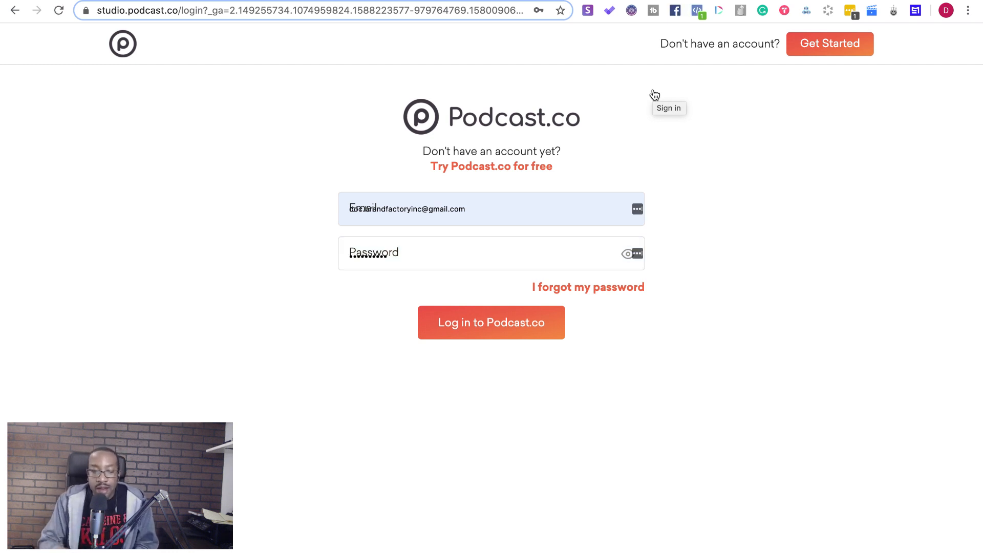
left_click(483, 335)
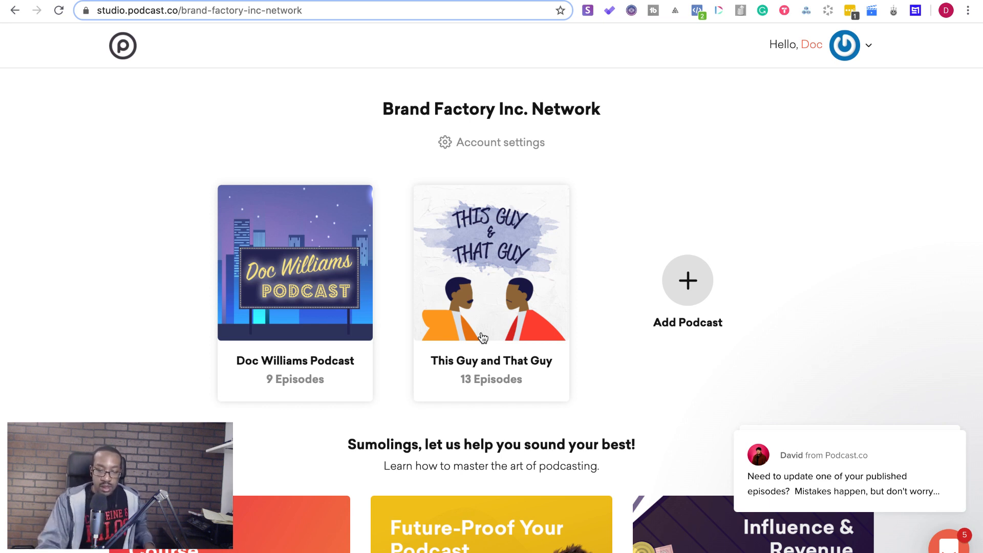
left_click(277, 322)
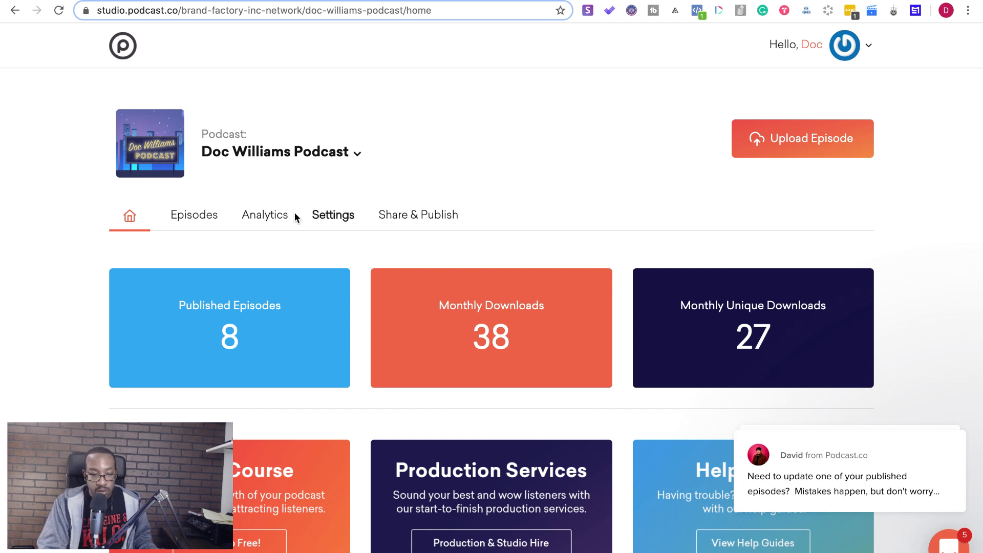
View the podcast's analytics and look through its basic and advanced settings.
left_click(261, 217)
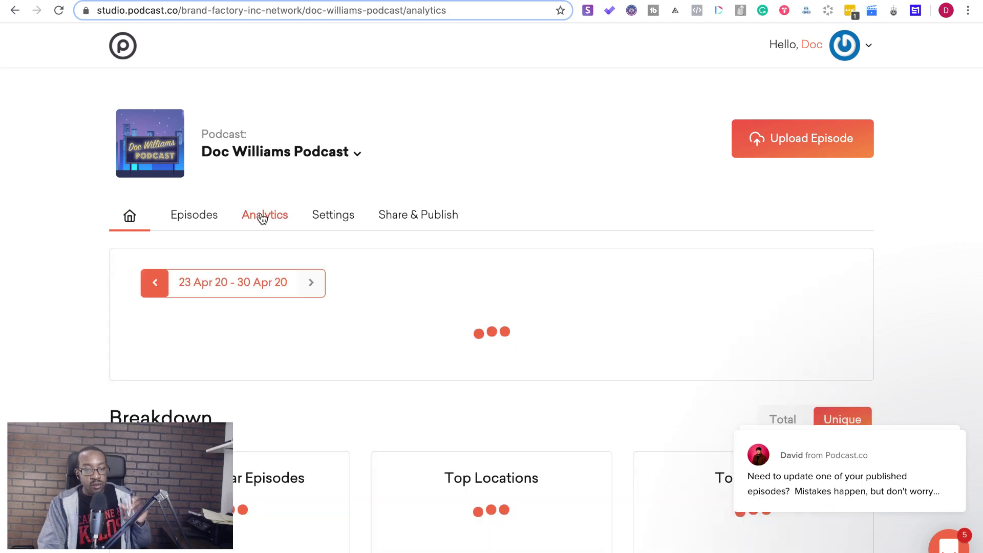
left_click(329, 218)
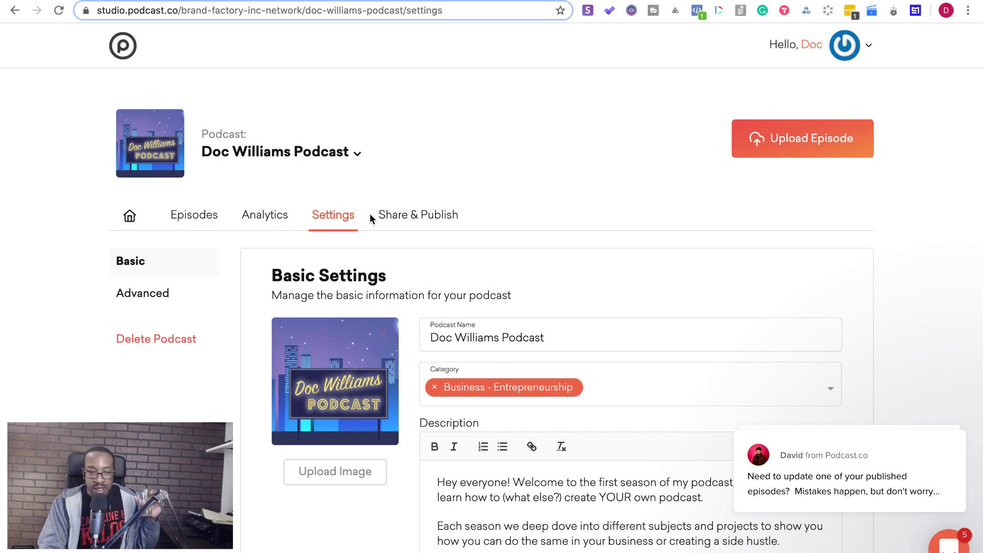
scroll(370, 214, "down", 3)
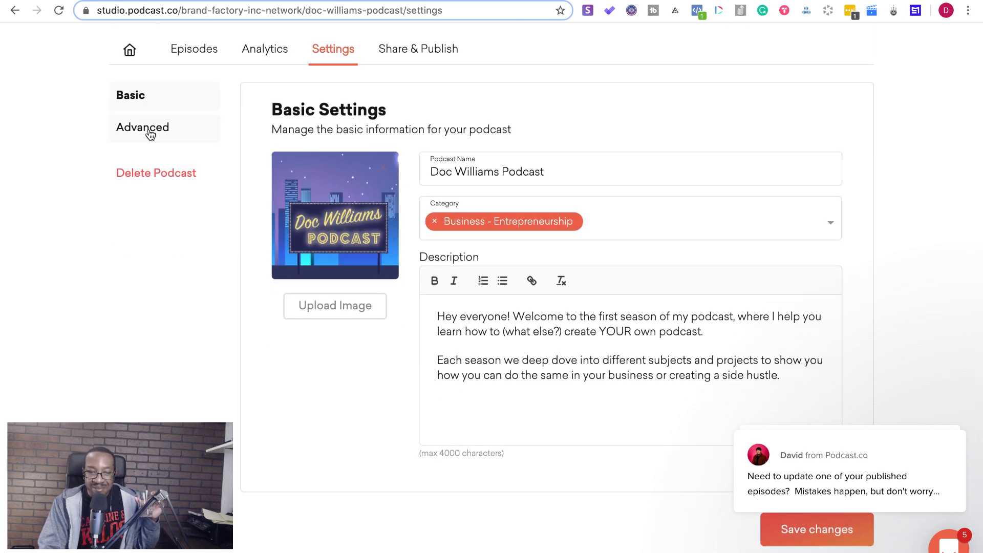
left_click(149, 133)
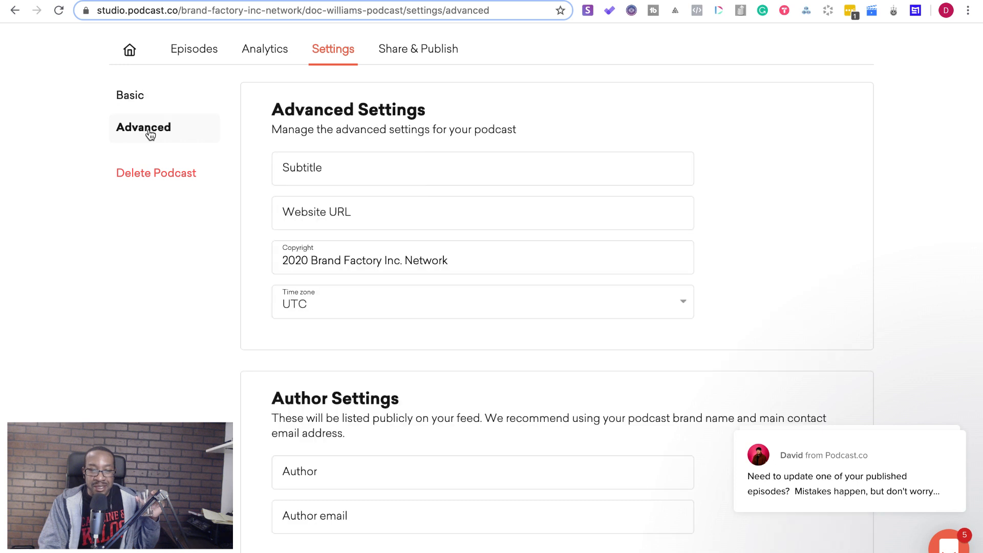
Copy the podcast's RSS feed address from its sharing and publishing page, dismissing the support chat message that covers it.
left_click(422, 48)
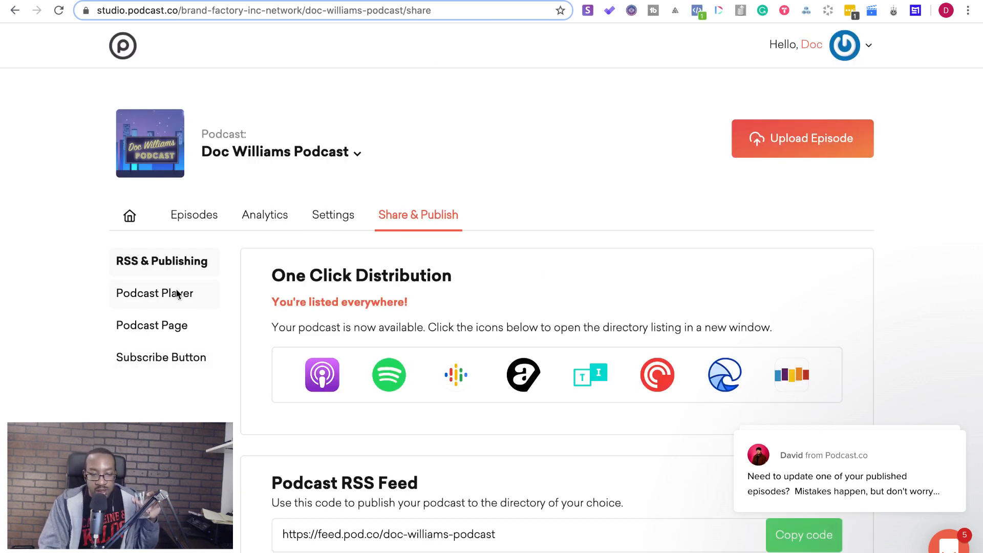
scroll(256, 282, "down", 3)
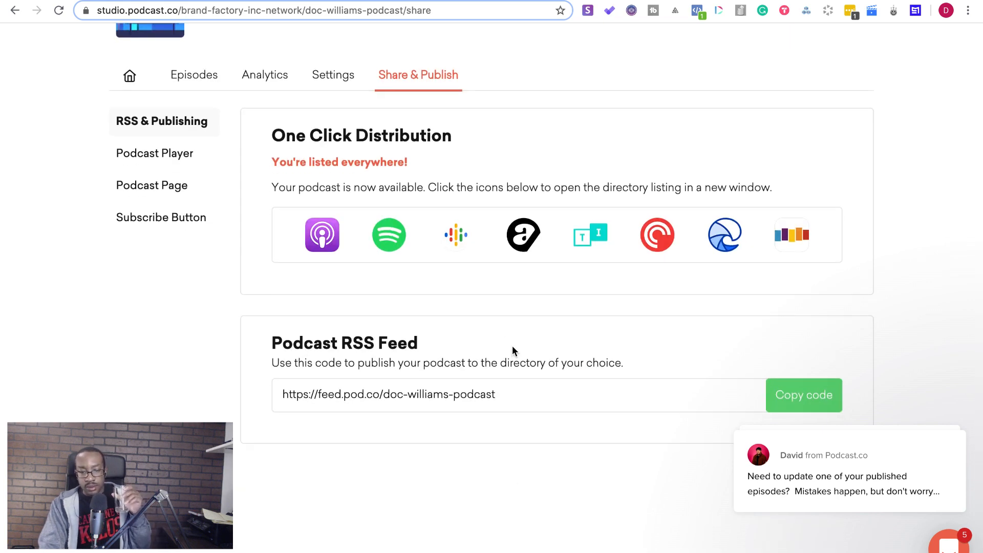
left_click(525, 394)
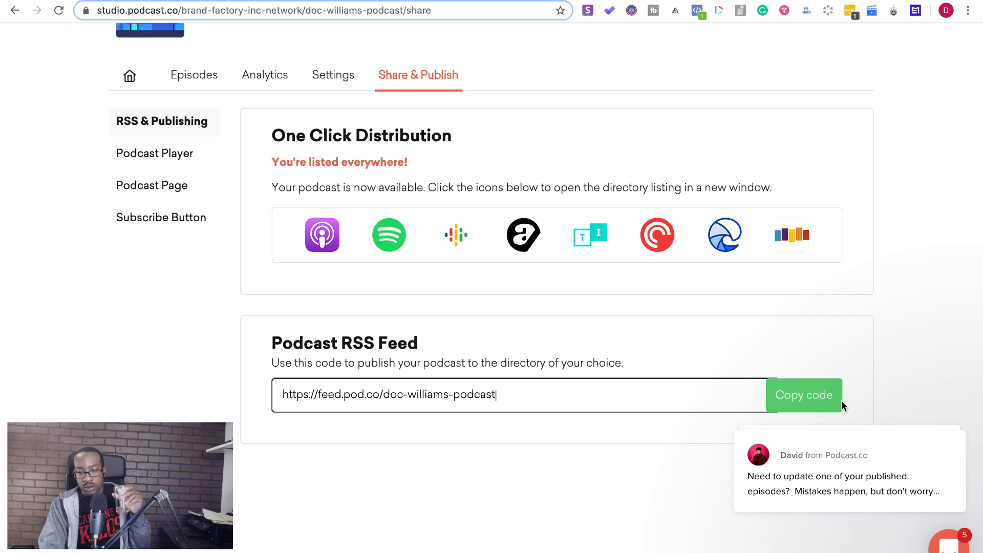
mouse_move(827, 395)
left_click(950, 323)
left_click(836, 385)
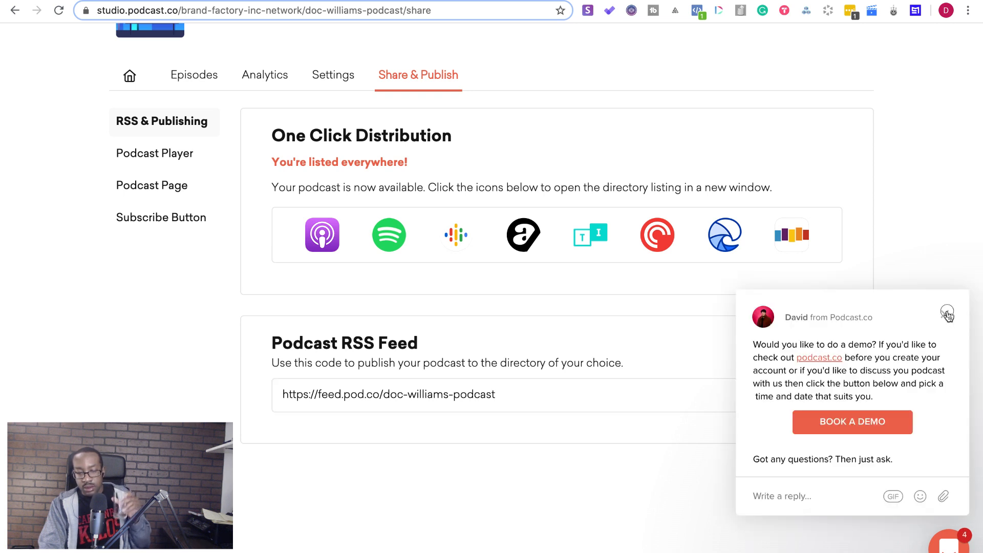
left_click(945, 317)
left_click(808, 396)
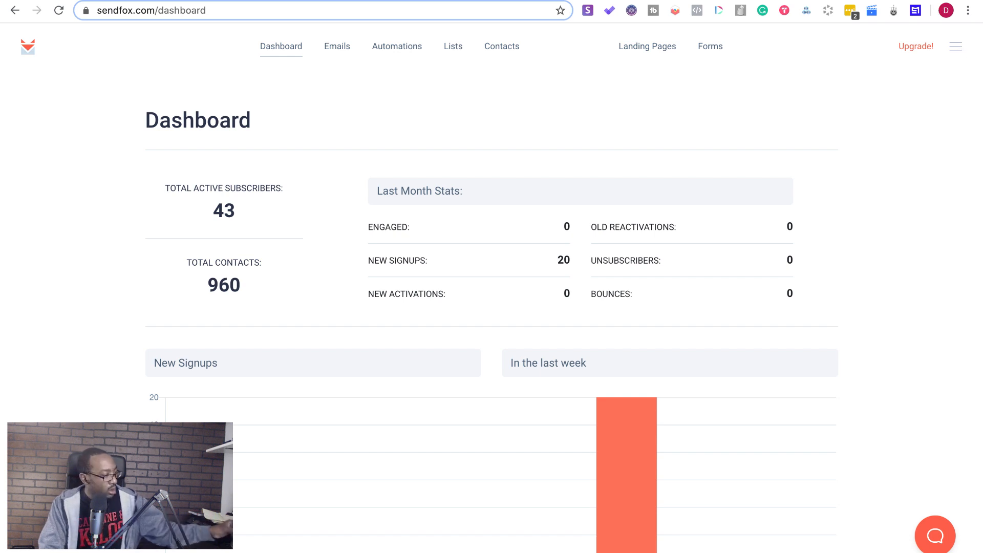
Open the example landing page sendfox.com/noah in a new tab, view its newsletter feed of past emails, and return to the landing page.
key("ctrl+t")
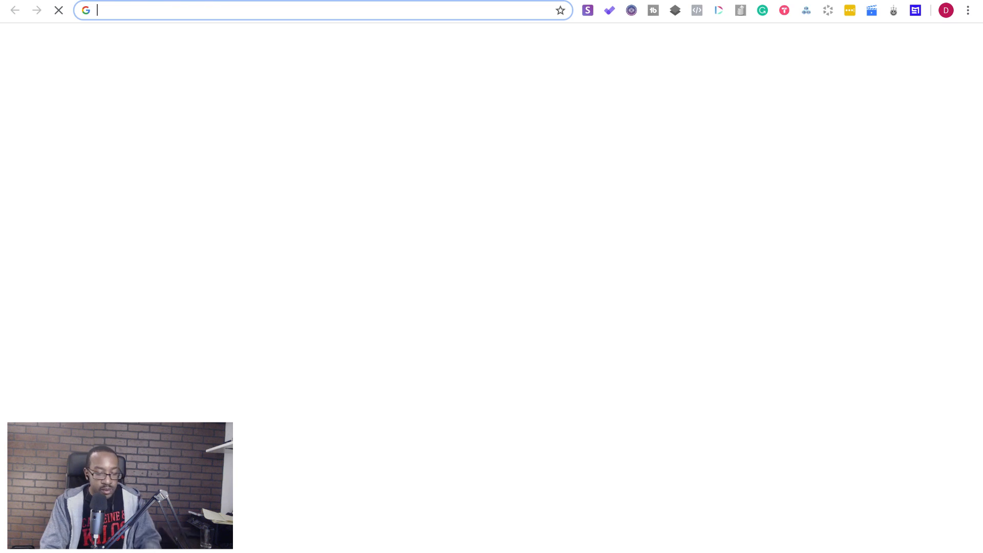
type("s")
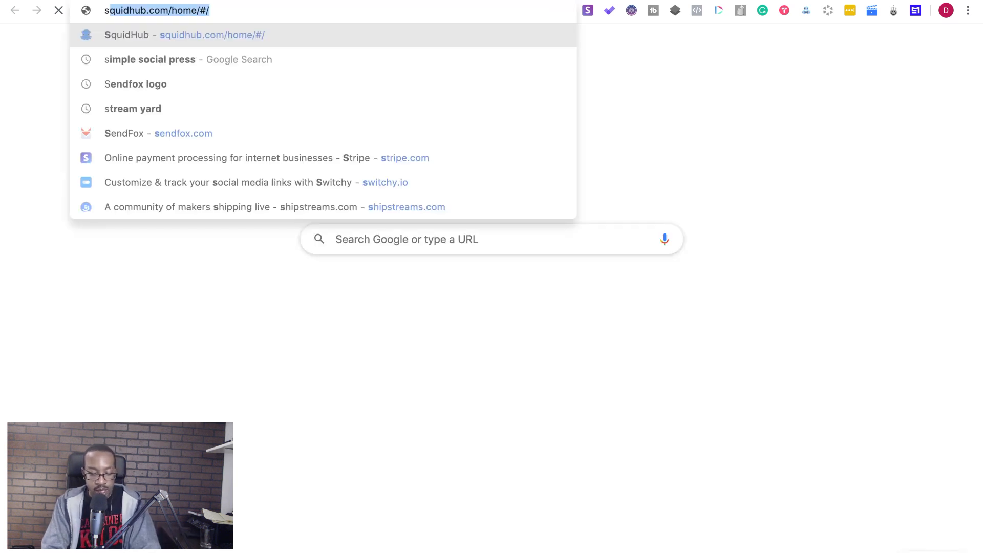
type("endfox.")
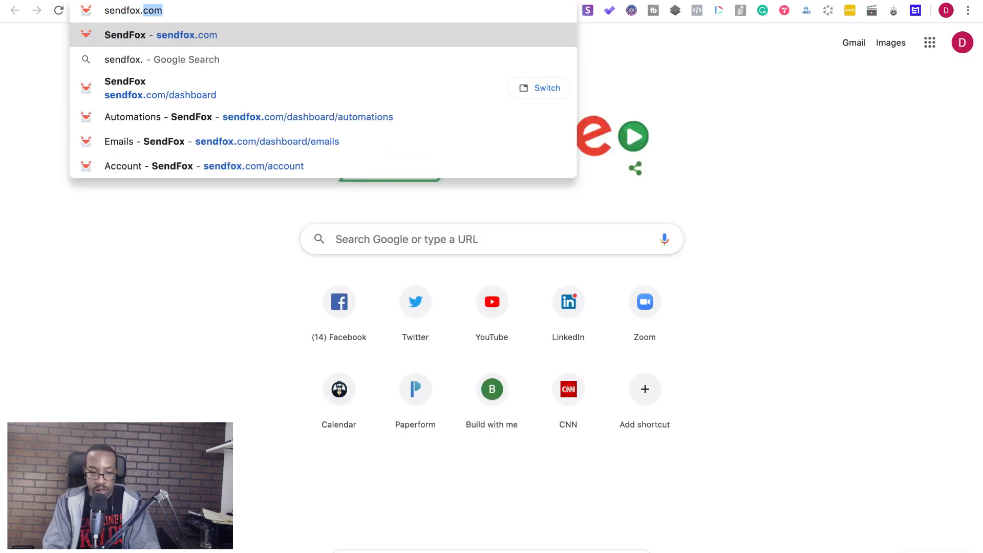
type("com/noah")
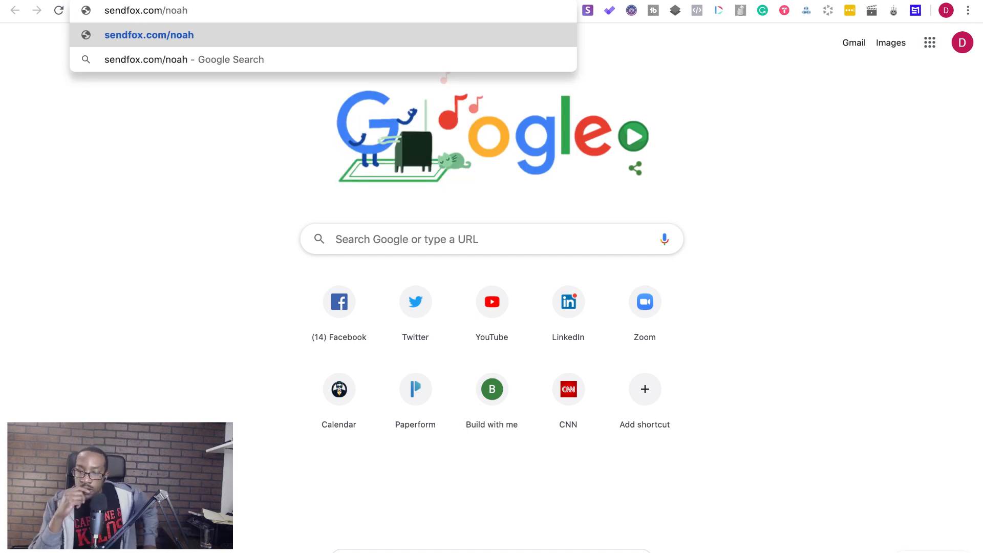
key("Return")
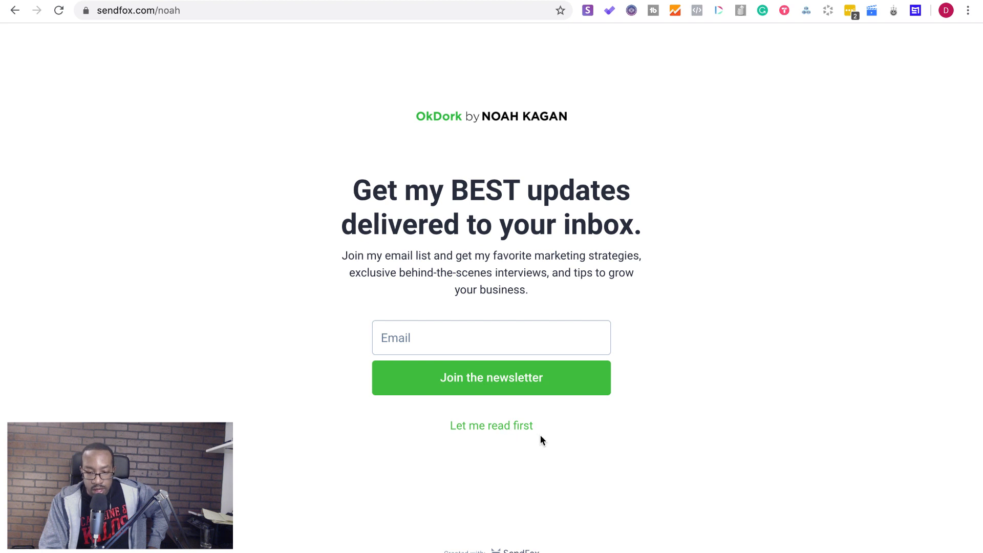
left_click(488, 428)
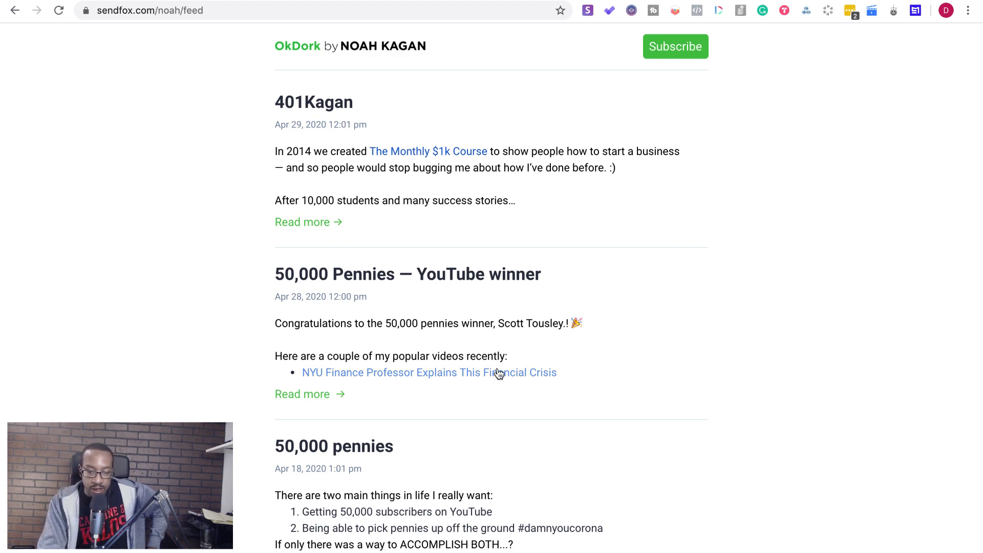
scroll(496, 373, "down", 10)
scroll(499, 374, "down", 1)
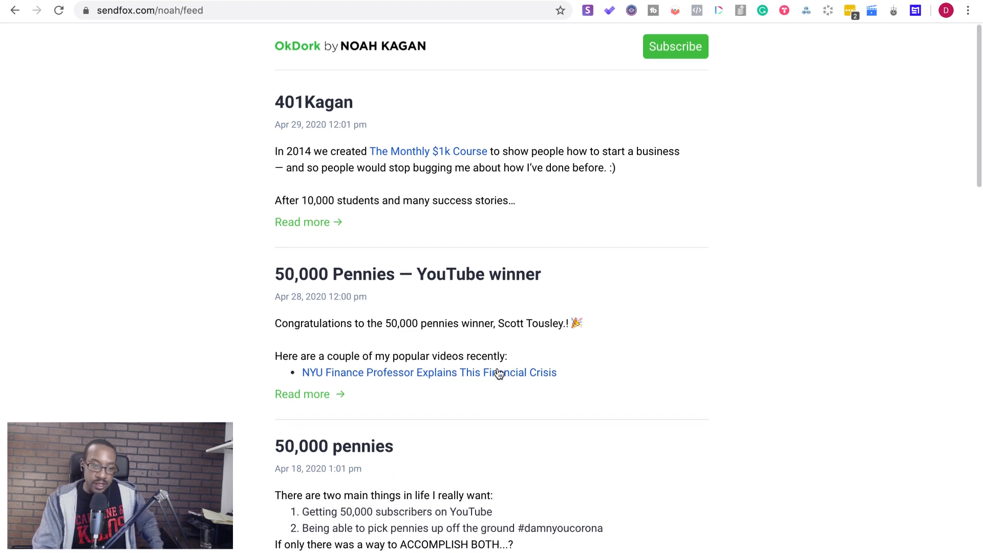
left_click(15, 12)
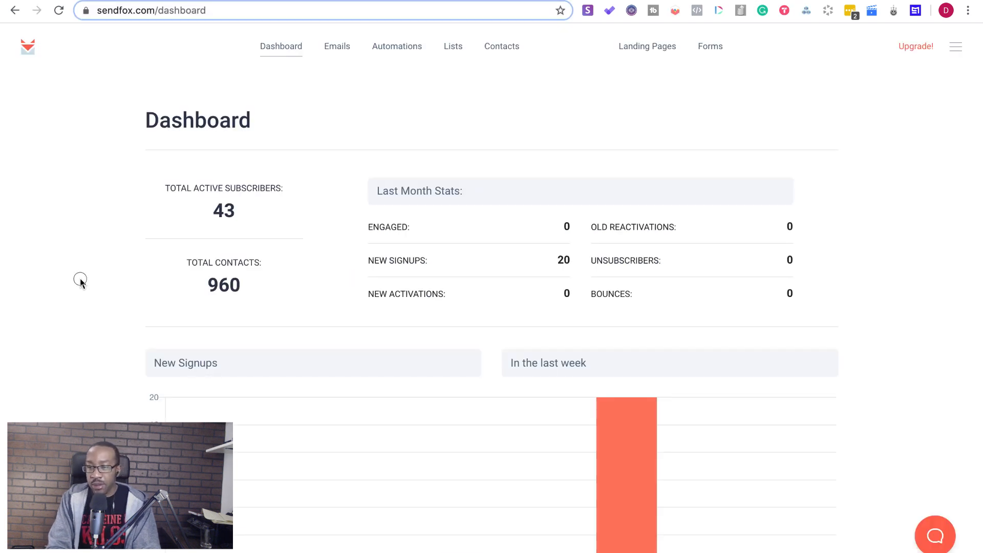
Add the copied podcast feed address to the RSS feeds in SendFox's account settings.
left_click(956, 49)
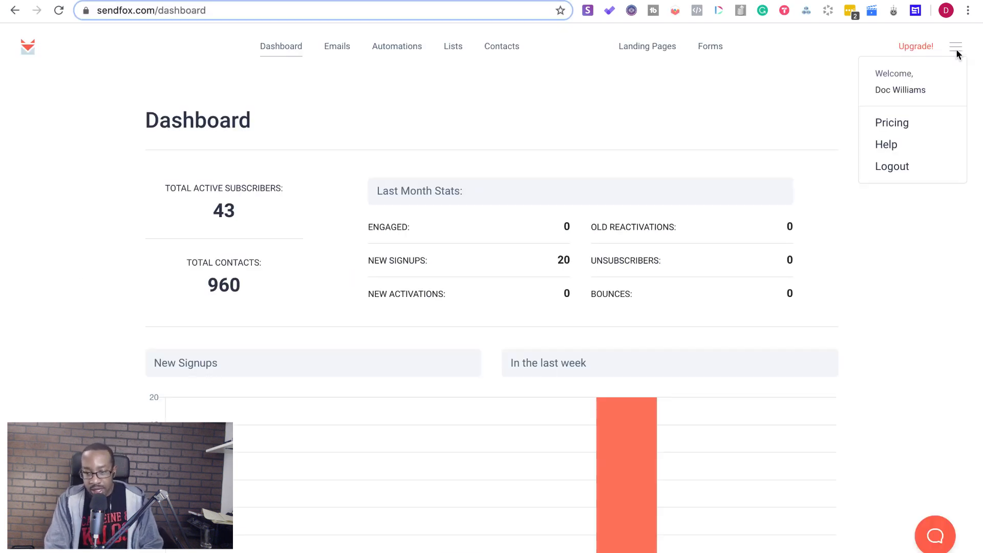
left_click(937, 134)
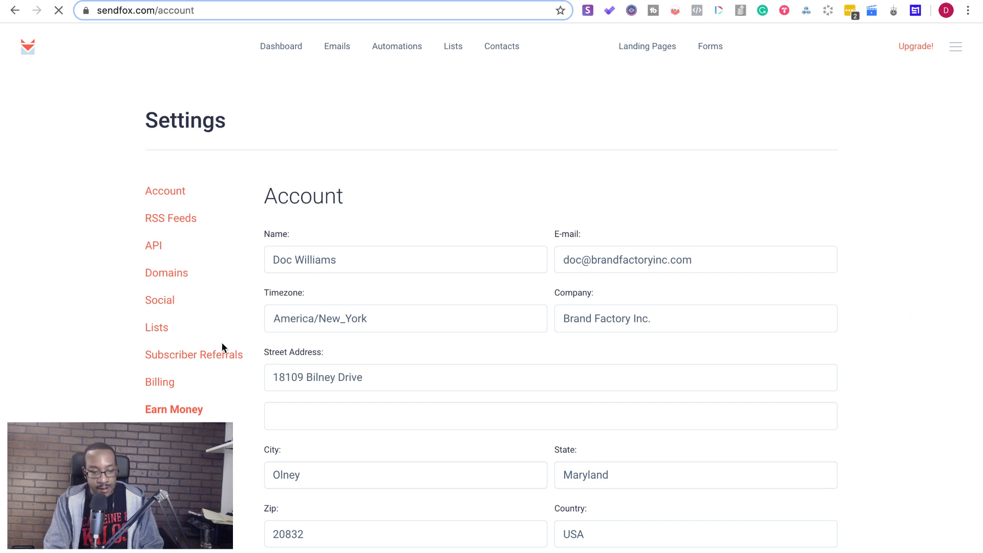
left_click(186, 220)
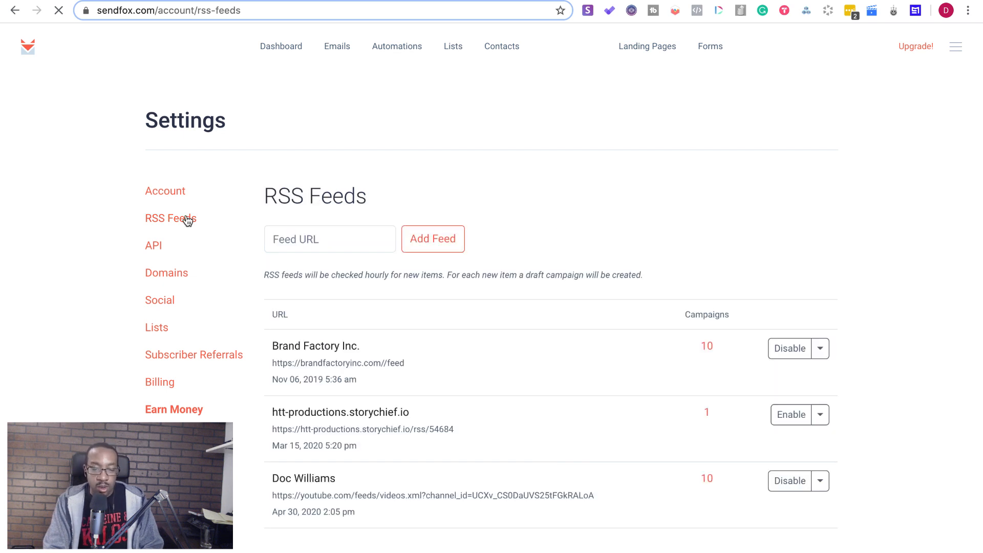
left_click(347, 243)
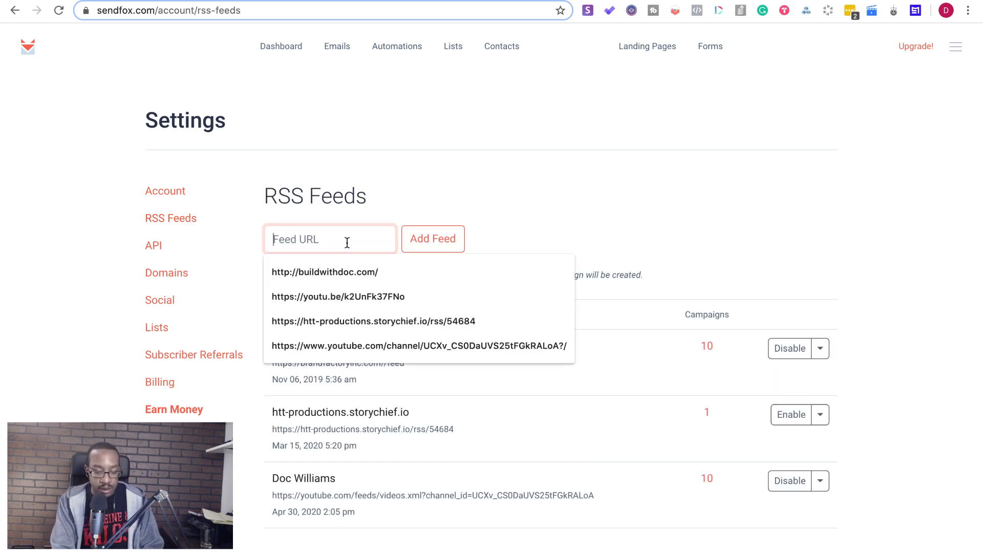
key("super+v")
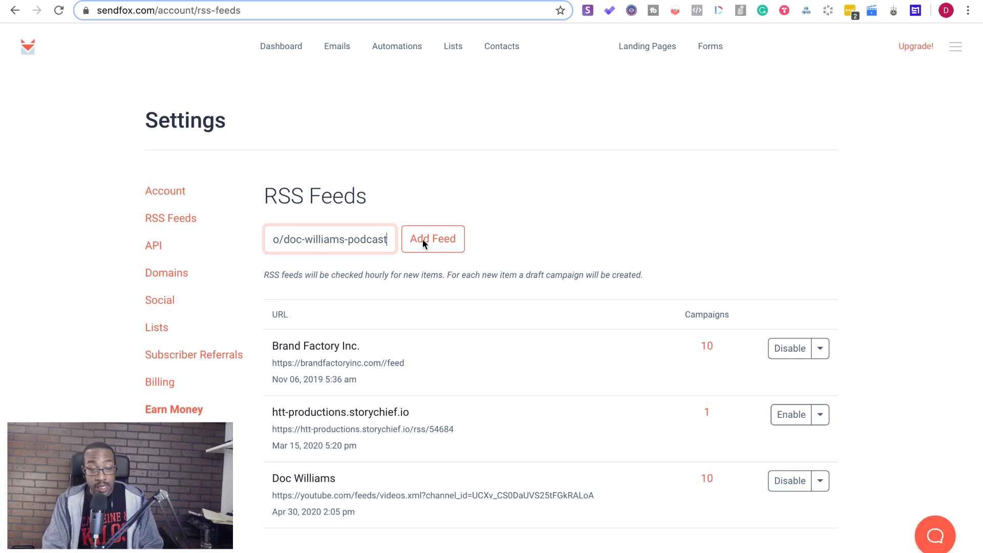
left_click(422, 239)
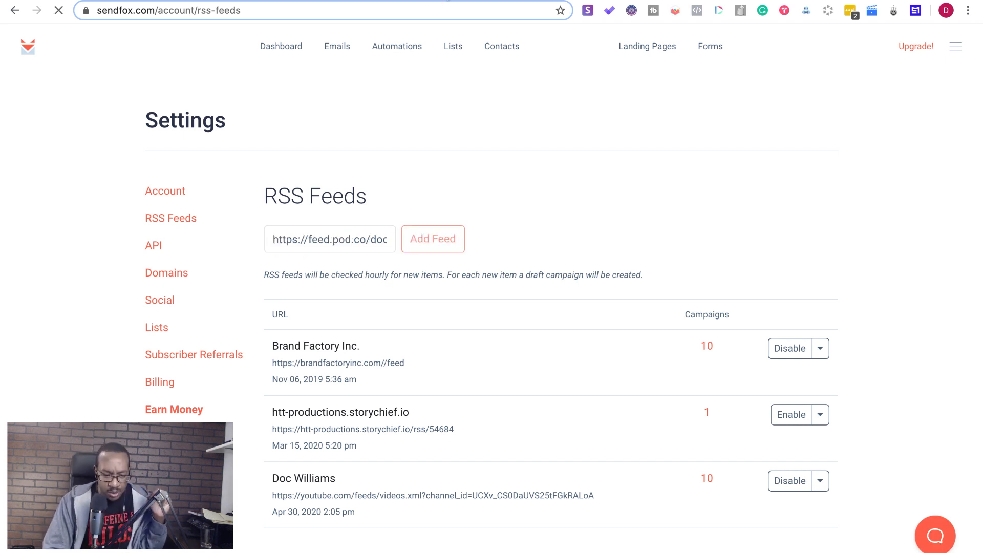
Check the viewers' messages in the Restream chat, glance over the other open pages, and return to SendFox's RSS feeds settings.
left_click(447, 0)
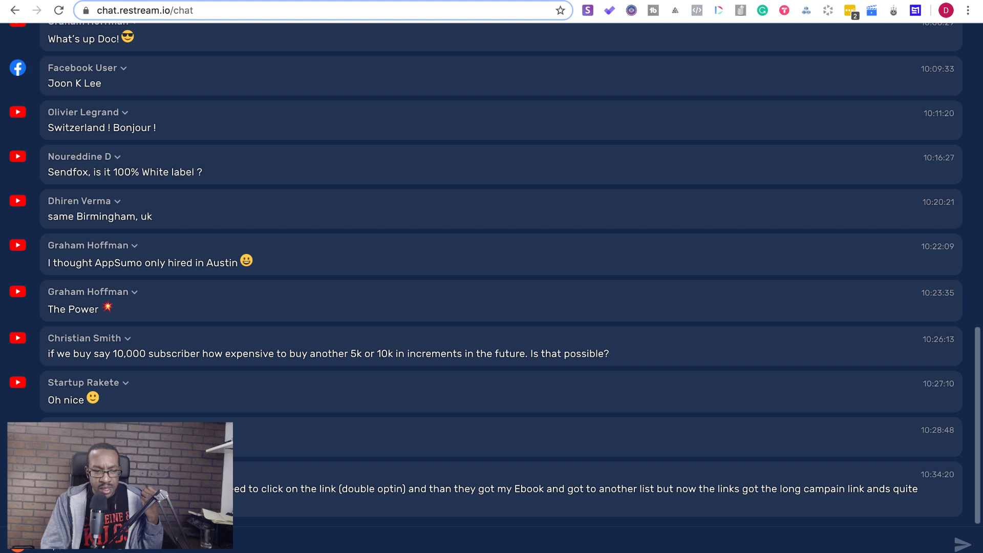
key("ctrl+Tab")
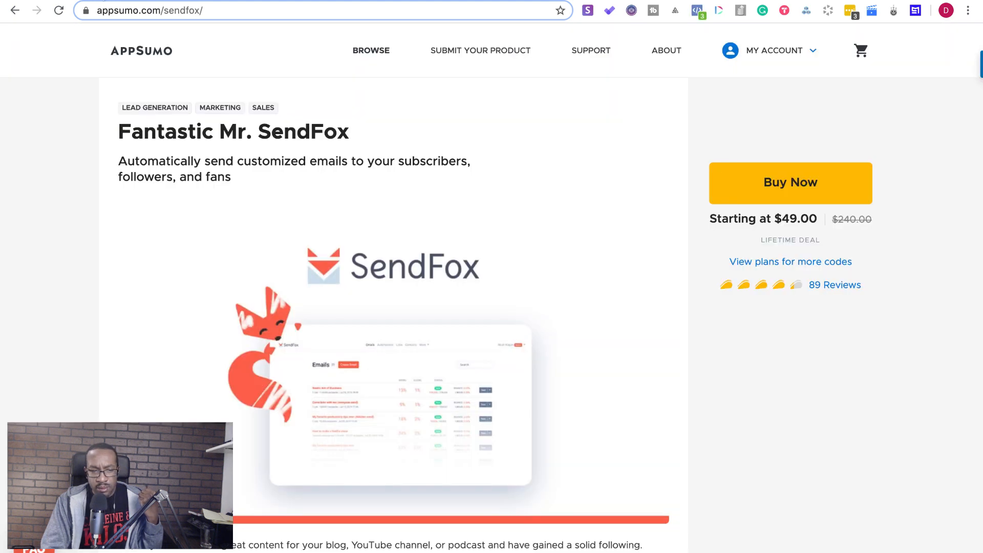
key("ctrl+Tab")
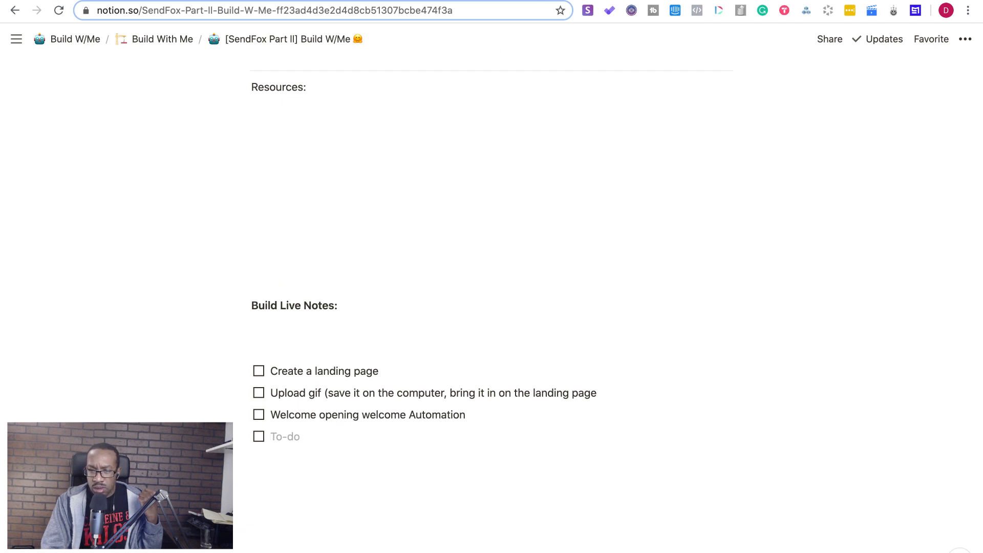
key("ctrl+Tab")
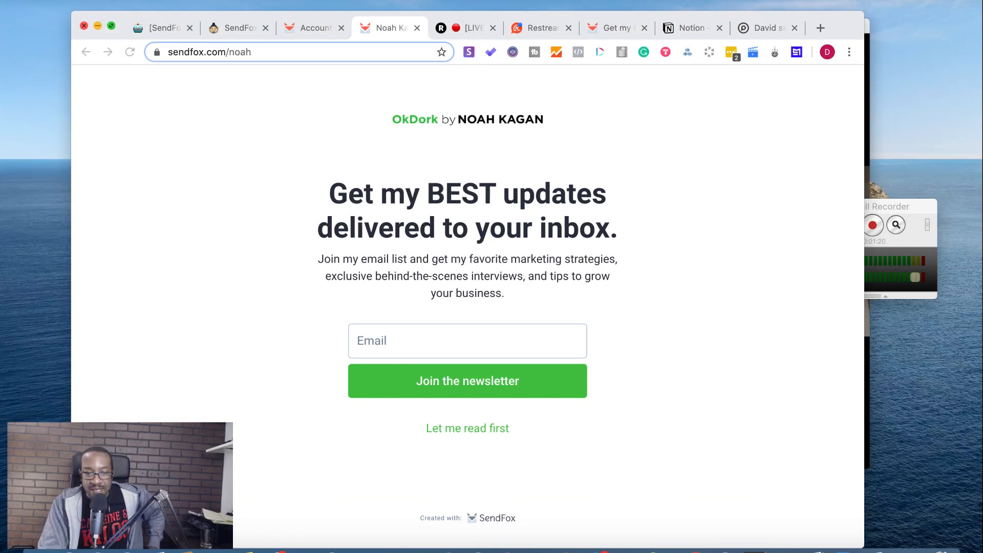
left_click(112, 25)
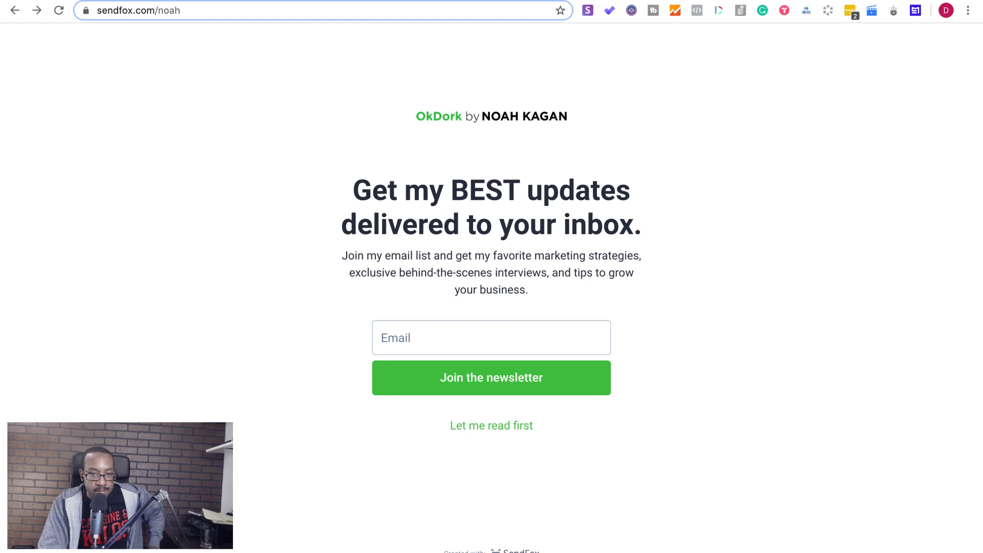
key("ctrl+Tab")
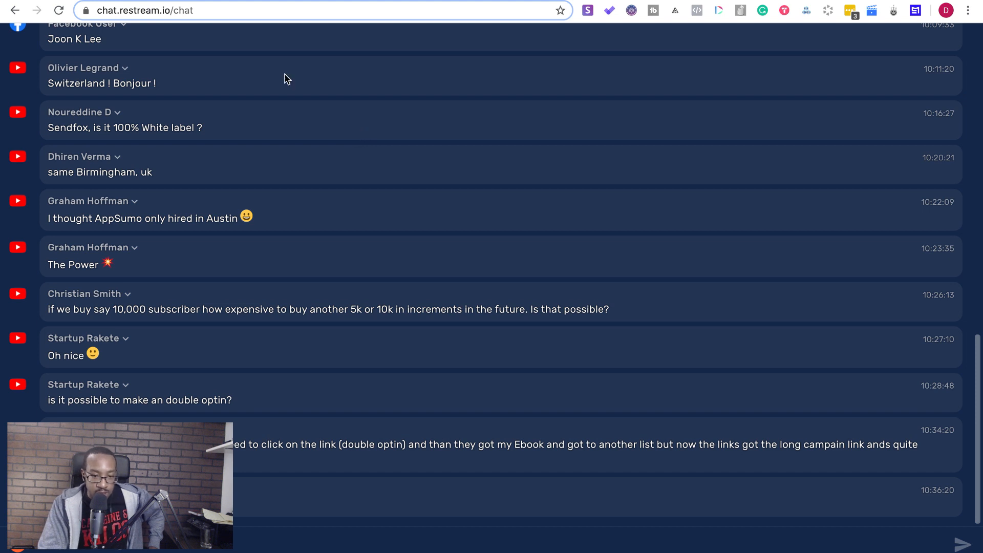
key("ctrl+Tab")
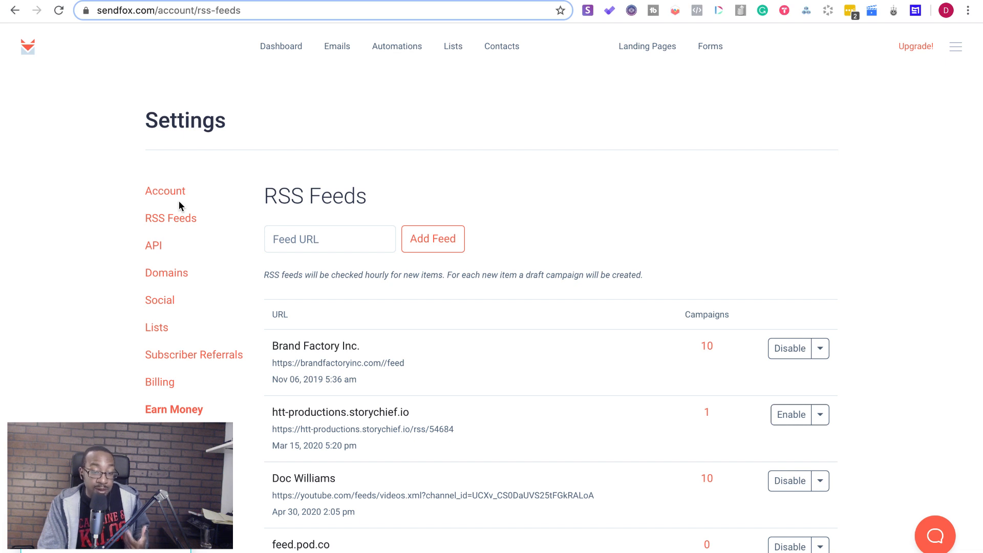
Open the SendFox dashboard, check the Restream destinations and live chat for viewer questions, and return to SendFox.
left_click(286, 51)
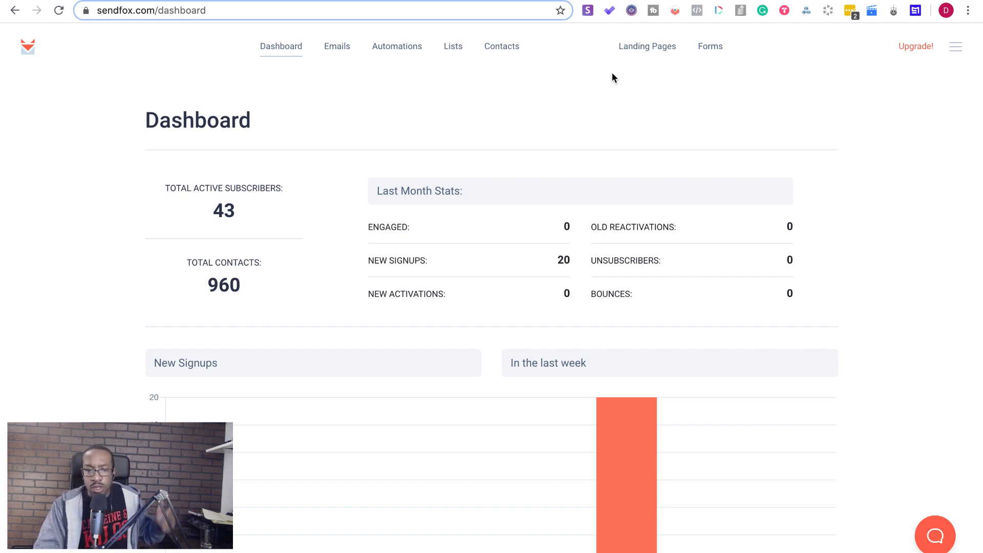
left_click(424, 0)
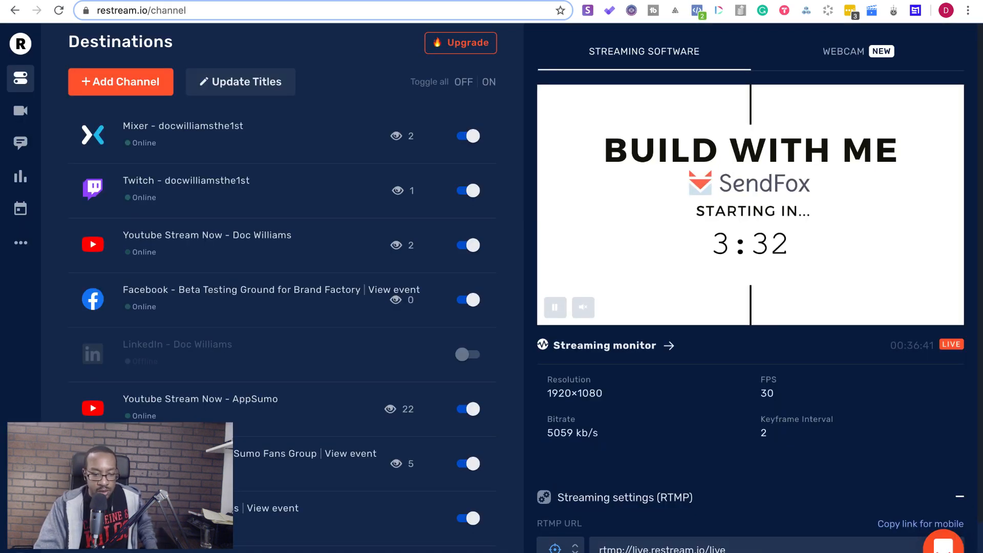
left_click(369, 0)
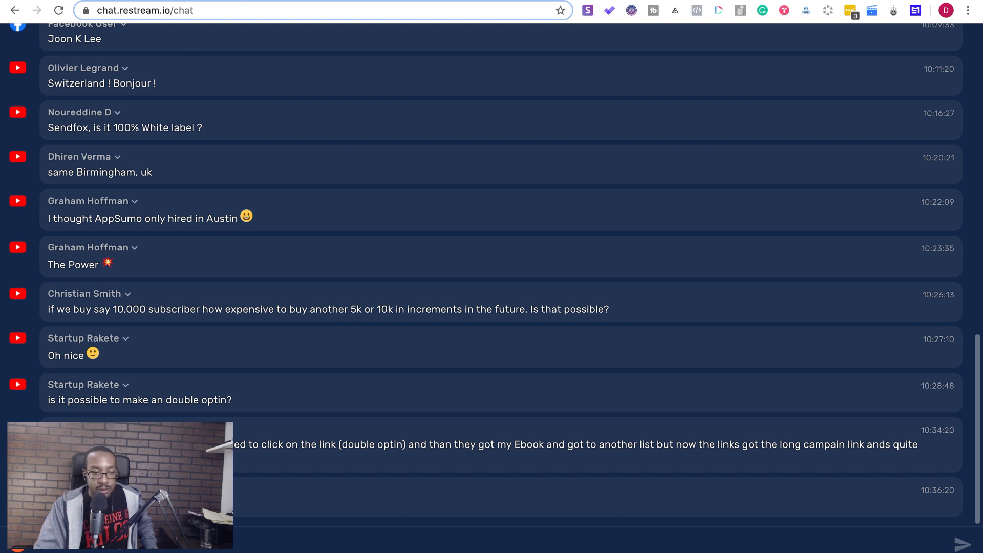
left_click(307, 0)
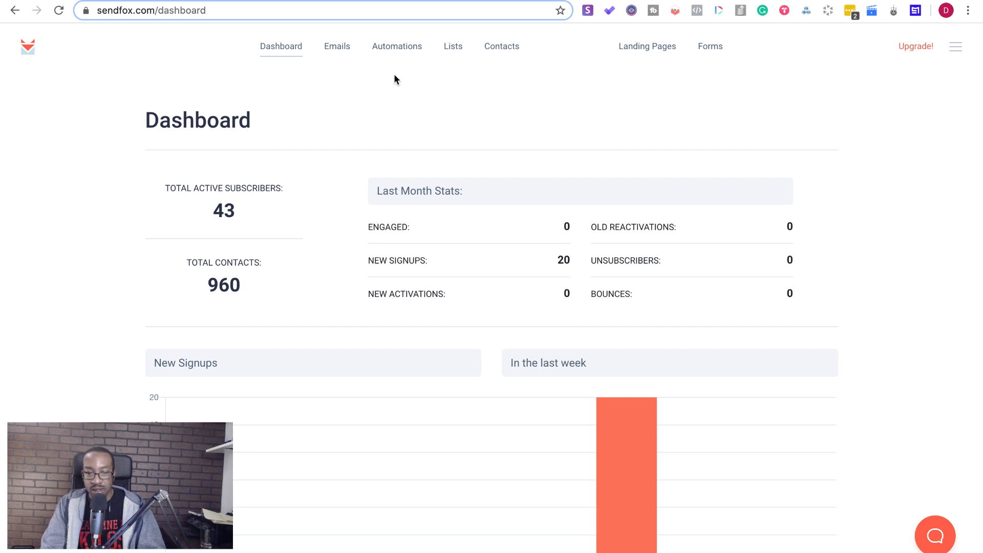
Open the primary landing page "Get my BEST updates delivered to your inbox." for editing and show its Page Settings.
left_click(669, 51)
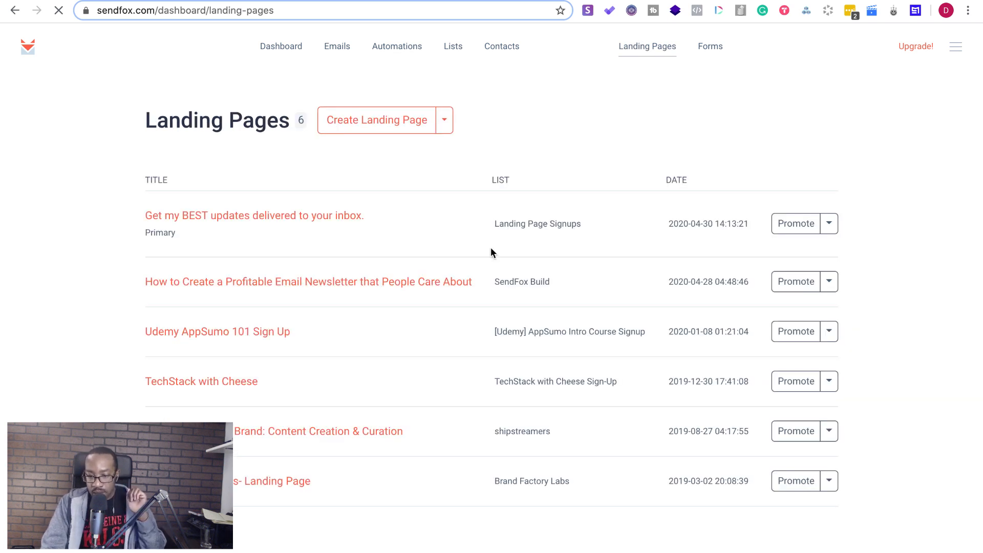
left_click(830, 224)
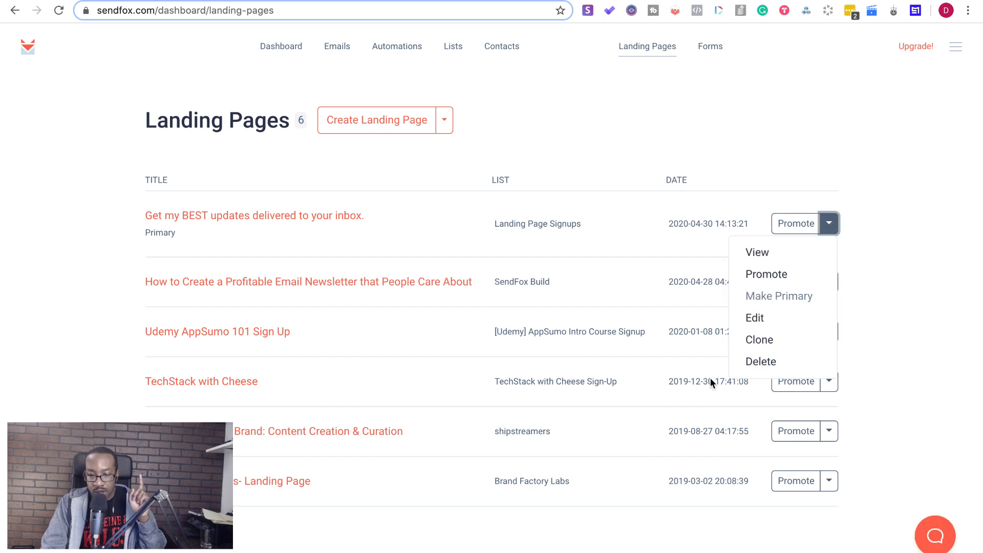
left_click(751, 318)
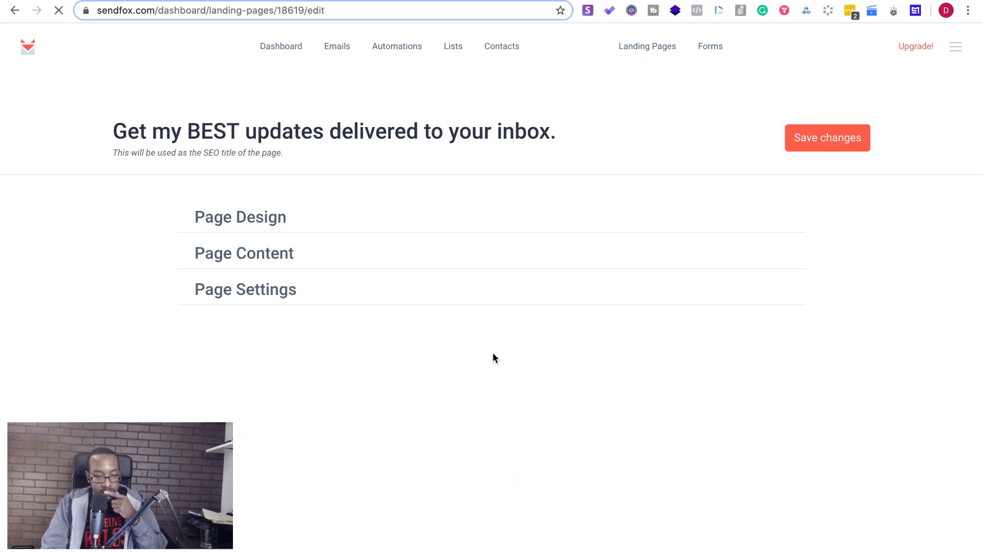
scroll(244, 261, "down", 4)
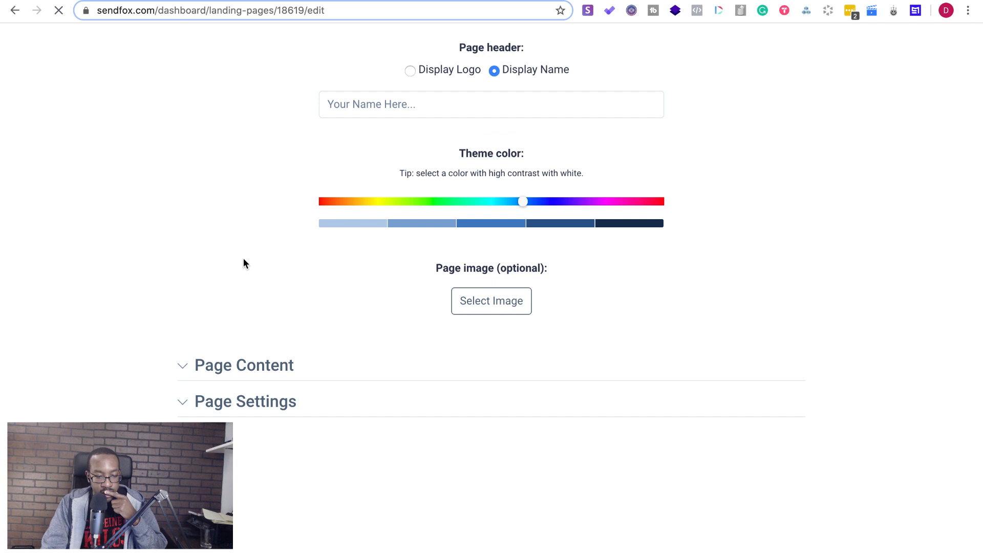
left_click(241, 407)
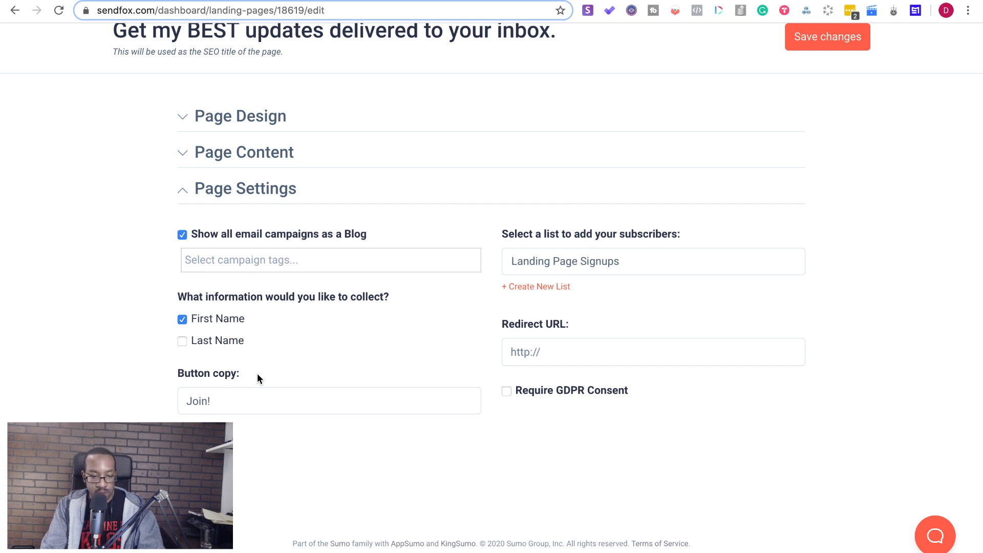
Enter "LandingKim" as the campaign tag for showing email campaigns as a blog, and save the landing page changes.
type("B")
key("BackSpace")
type("Bu")
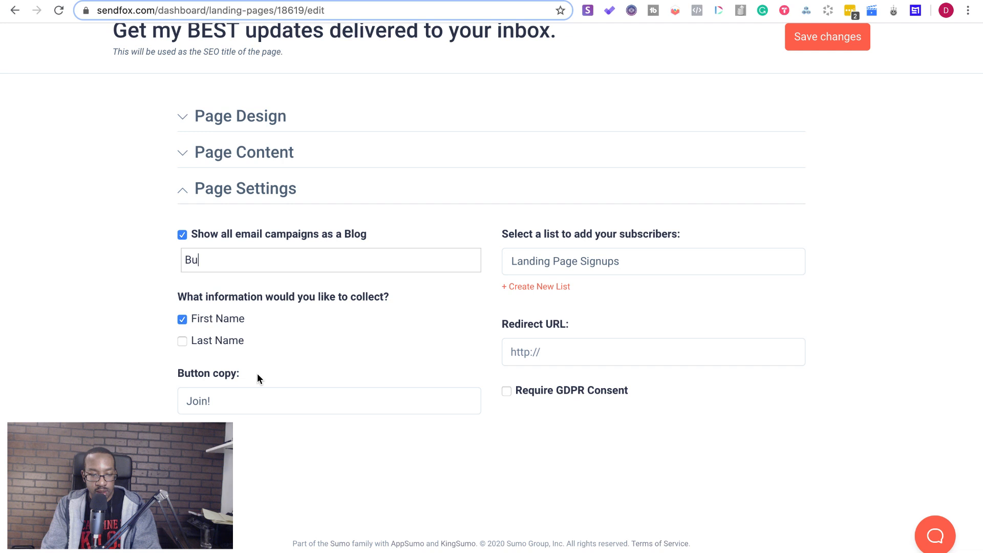
key("BackSpace")
key("BackSpace")
type("L")
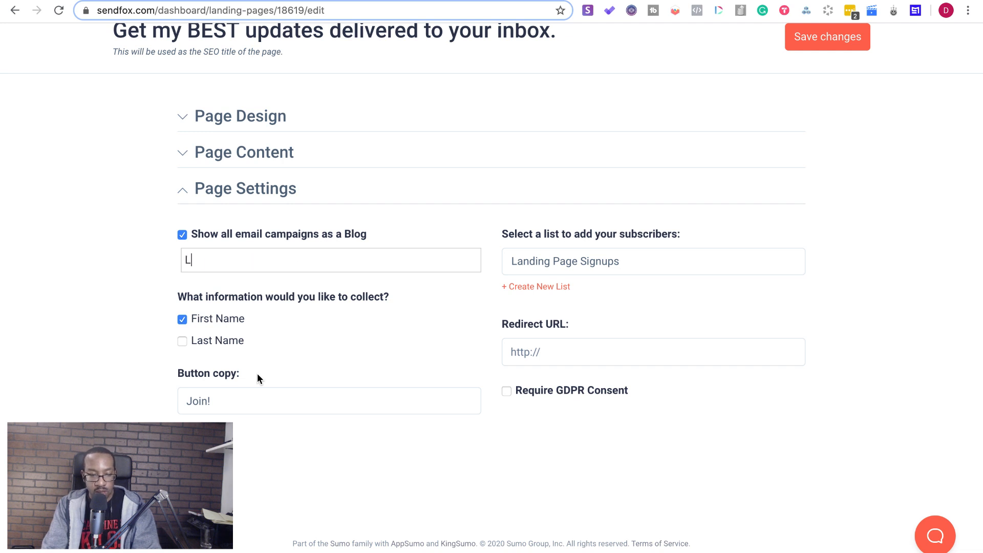
type("anding")
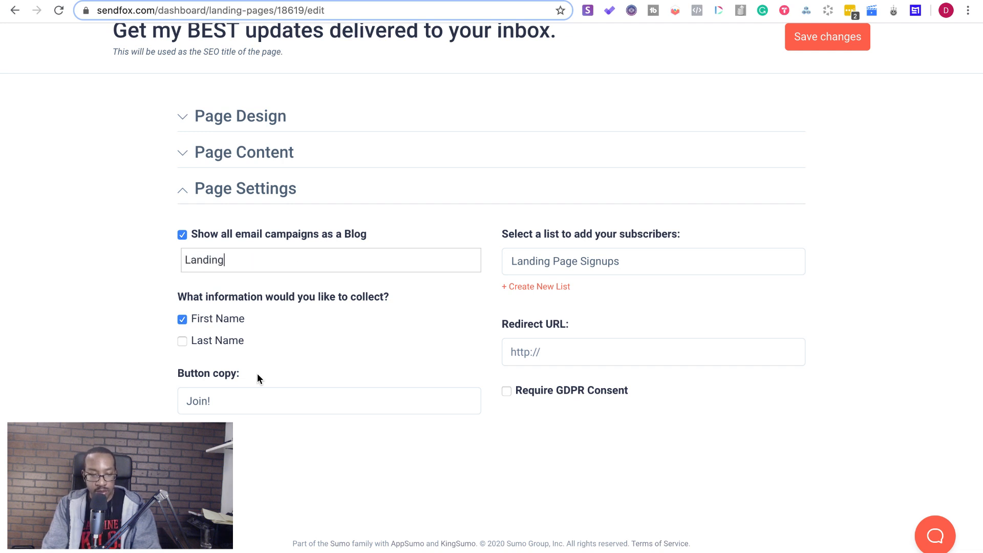
type("Kim")
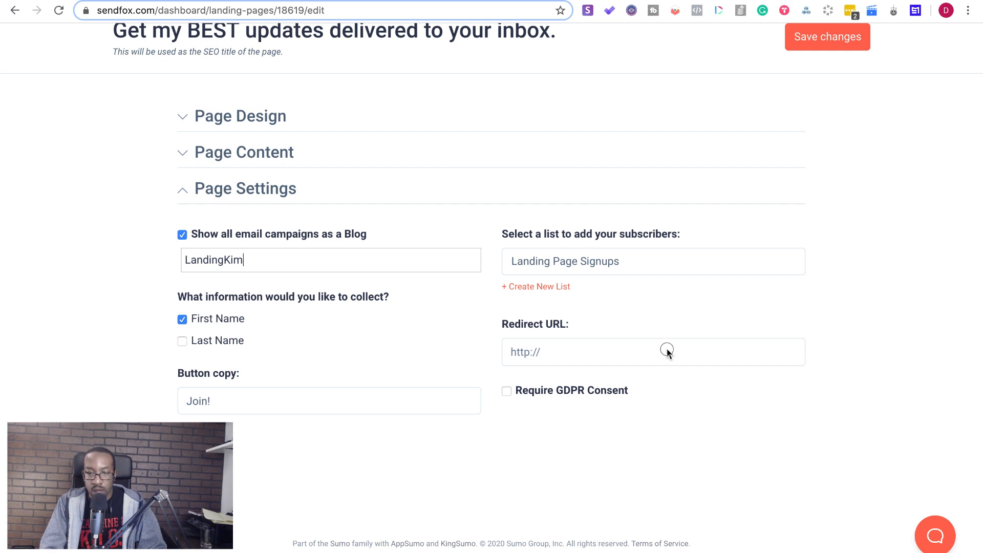
left_click(814, 44)
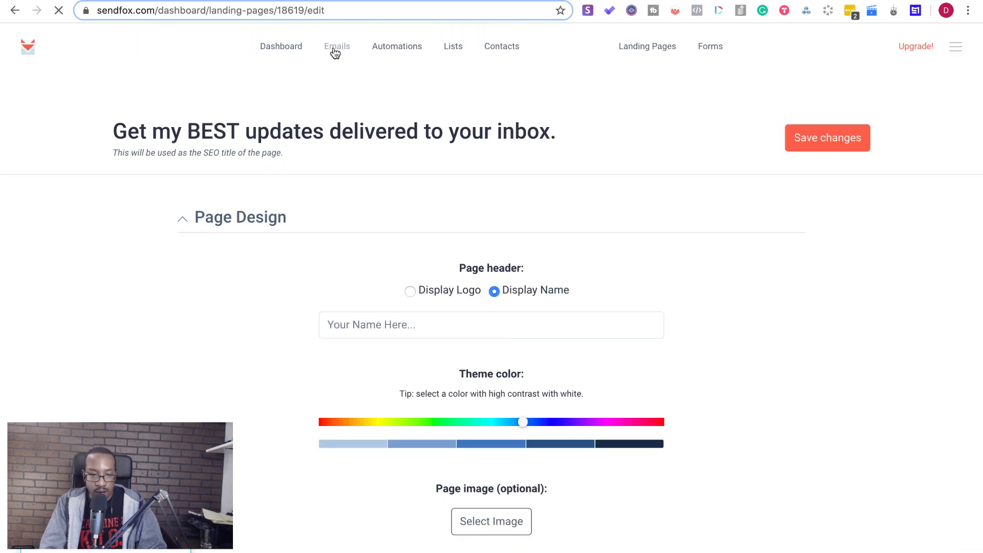
Open the RSS draft email about the interview with Makerpad's founder and review its message and editing options.
left_click(335, 49)
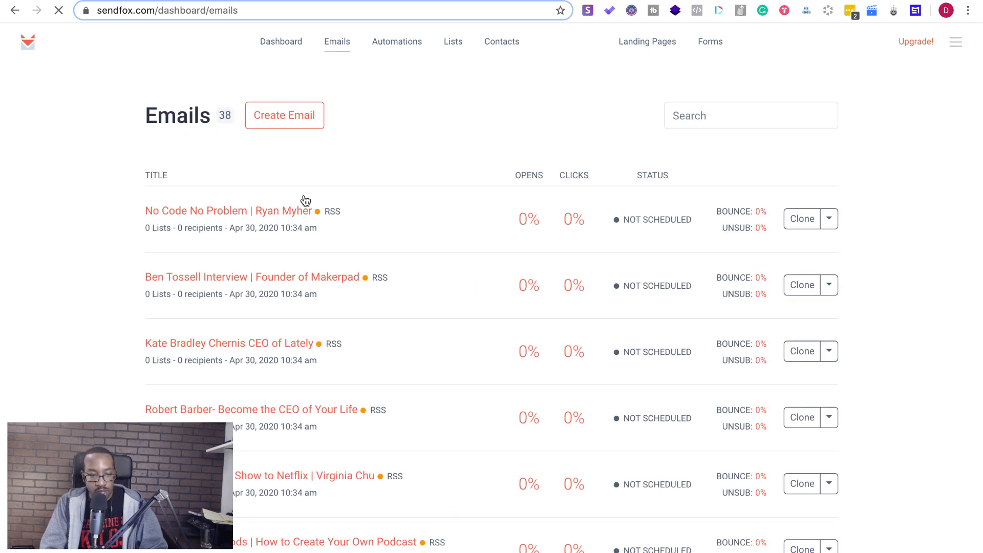
scroll(304, 199, "down", 2)
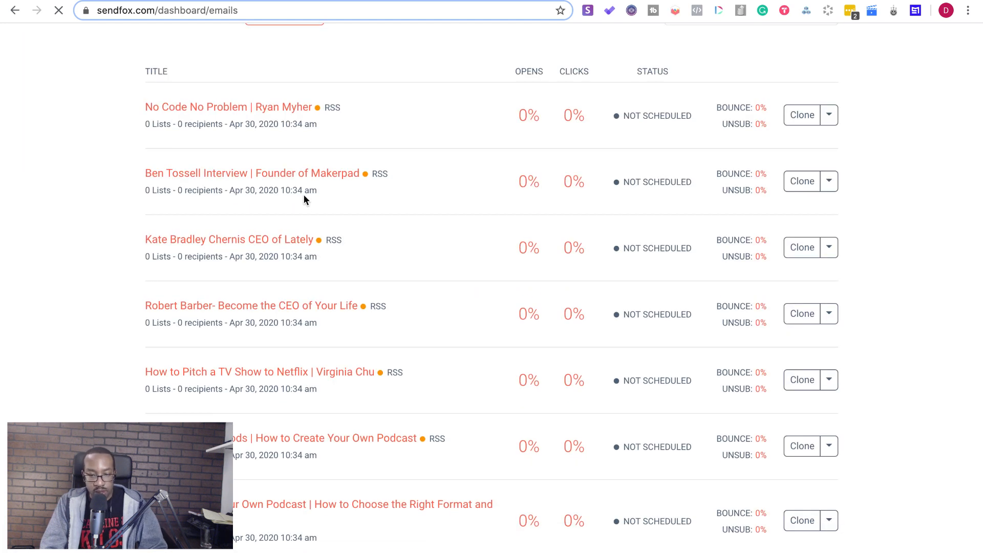
left_click(199, 172)
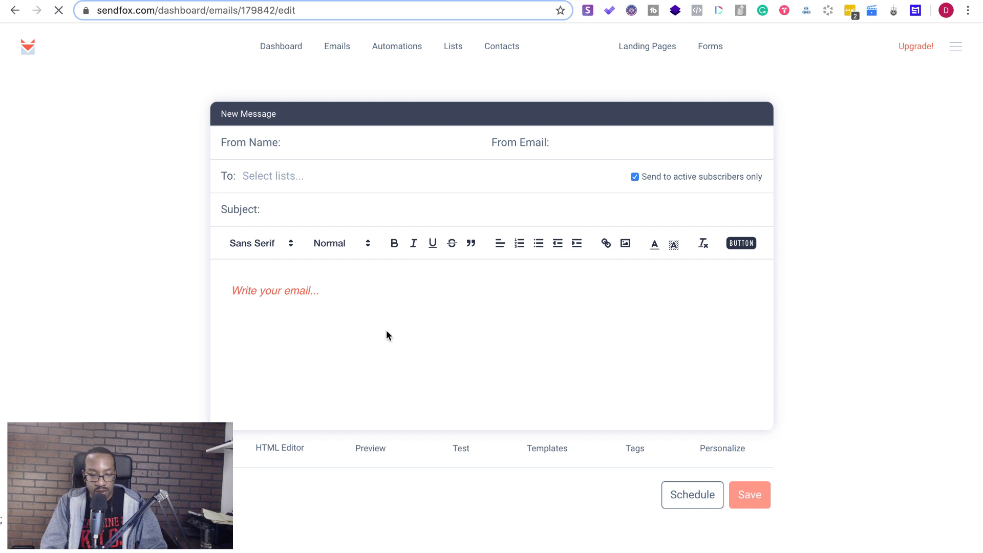
scroll(347, 365, "down", 1)
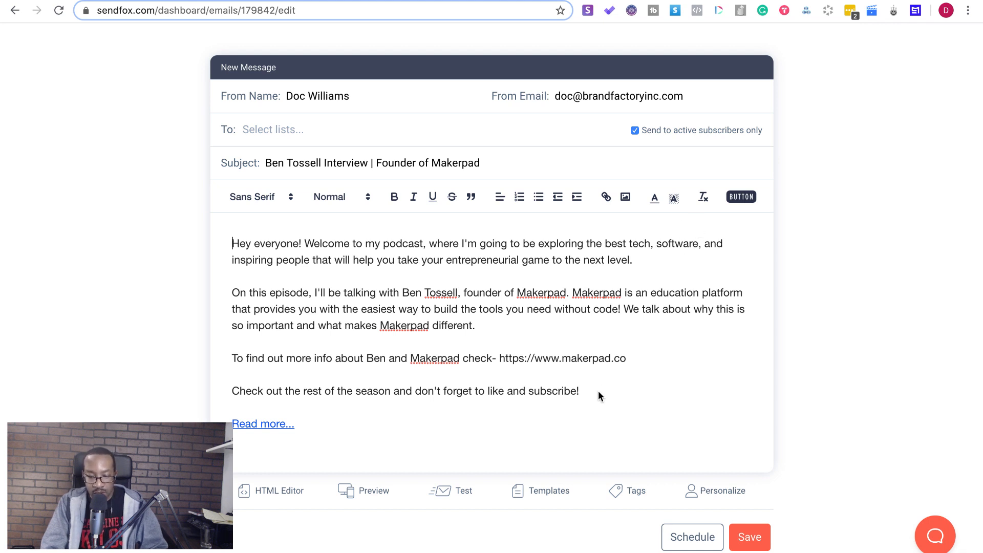
scroll(599, 392, "down", 1)
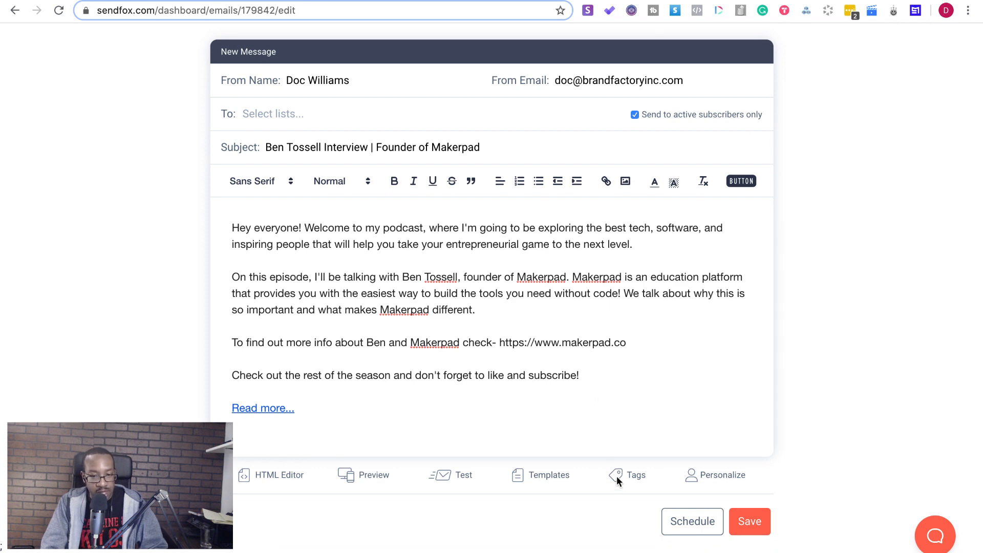
scroll(565, 389, "up", 3)
scroll(566, 389, "down", 4)
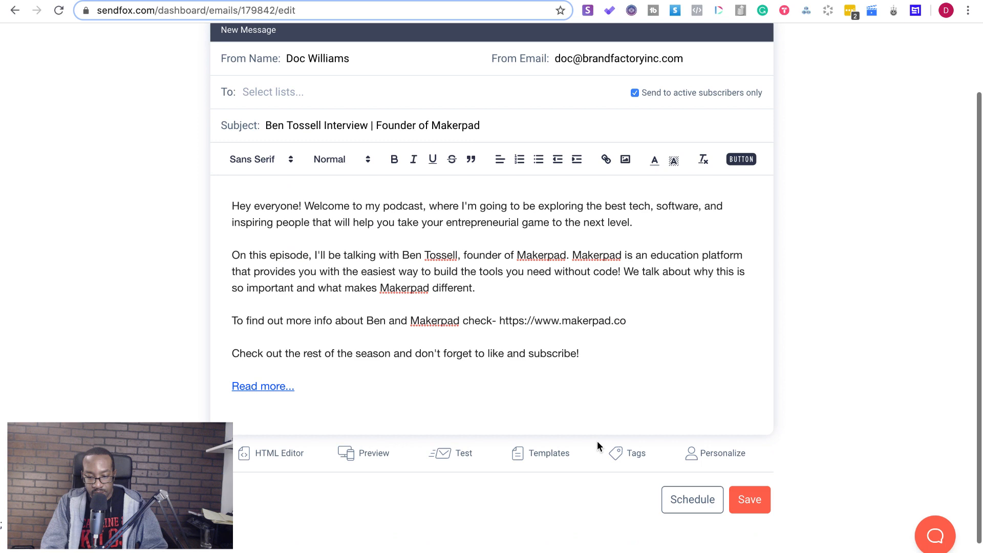
scroll(627, 452, "down", 1)
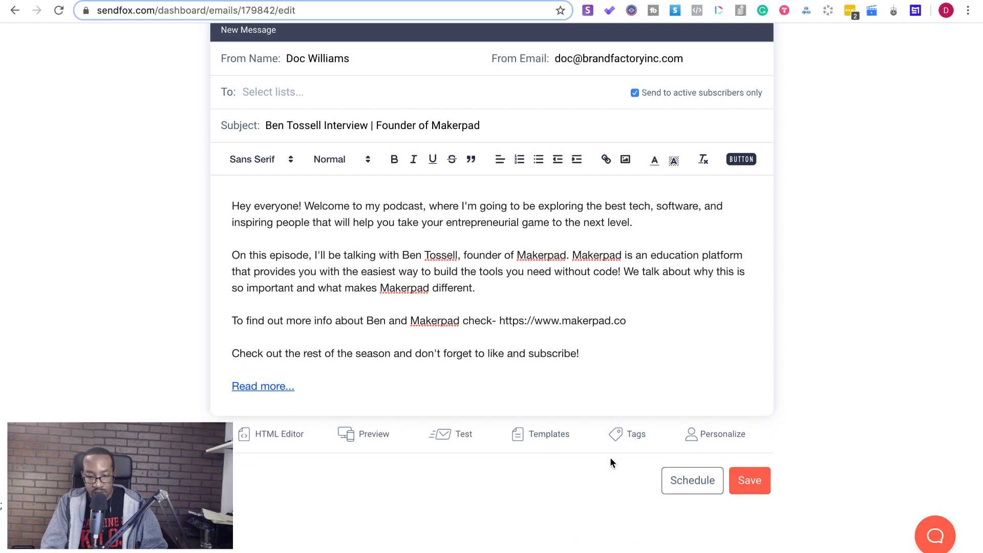
scroll(575, 485, "down", 1)
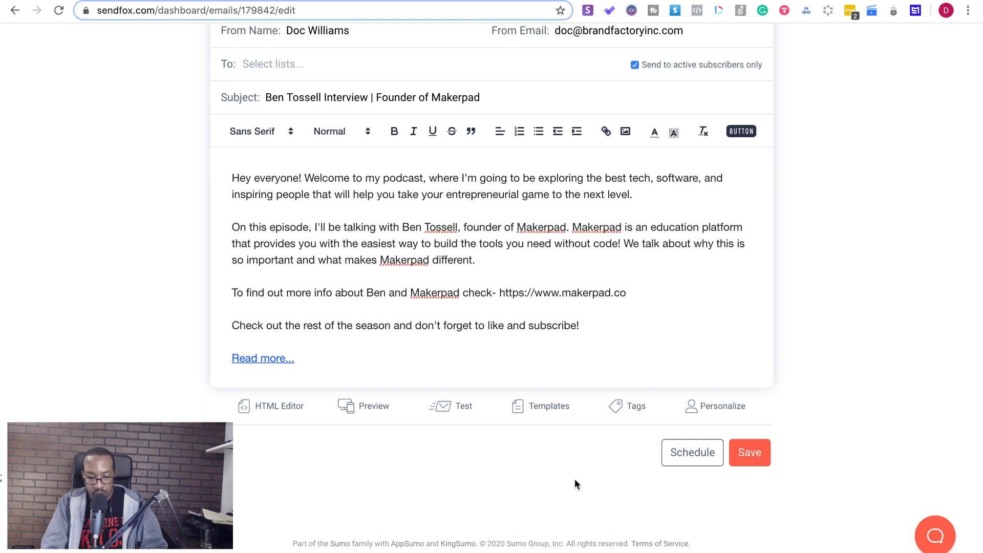
scroll(566, 330, "down", 1)
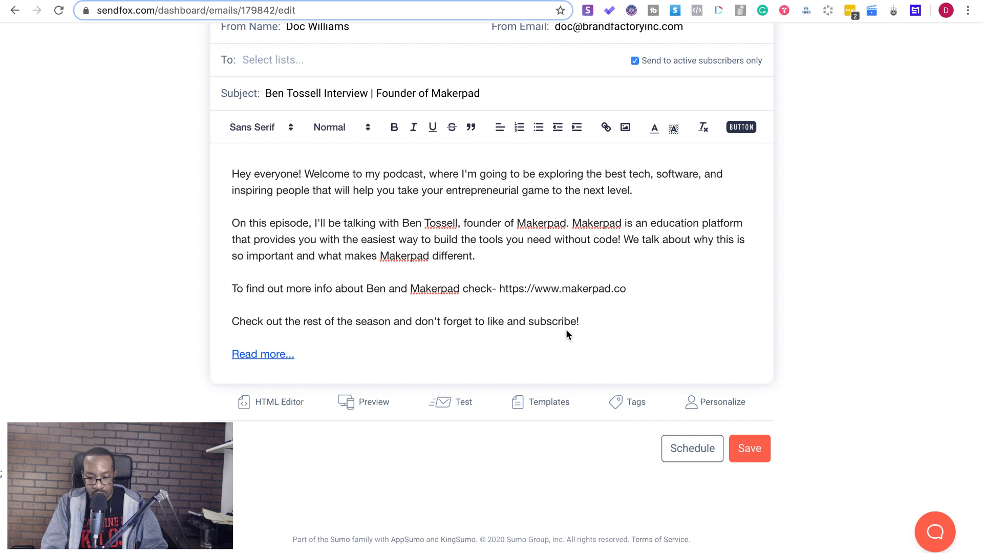
Create the campaign tag "LandingPageK" on the Makerpad interview email and save the email.
left_click(626, 410)
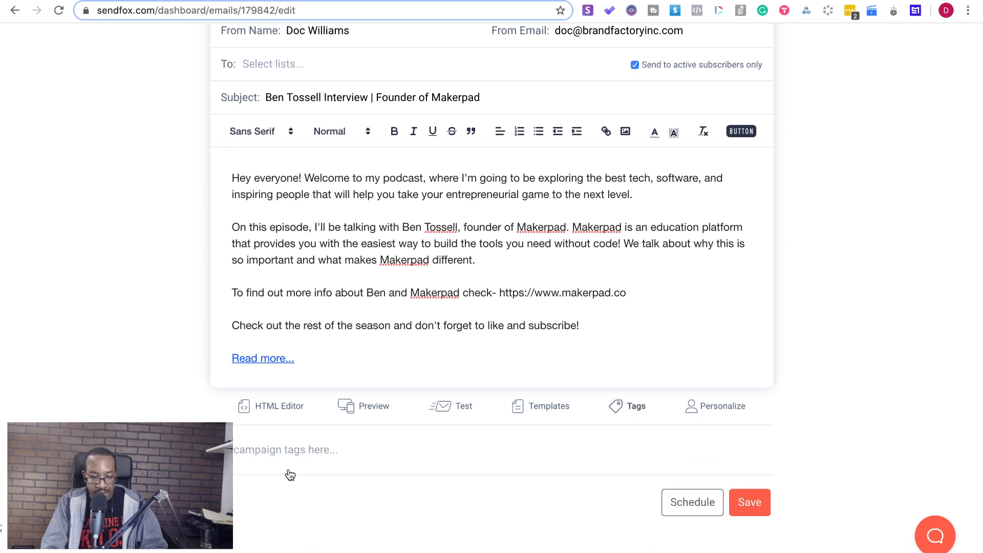
left_click(283, 456)
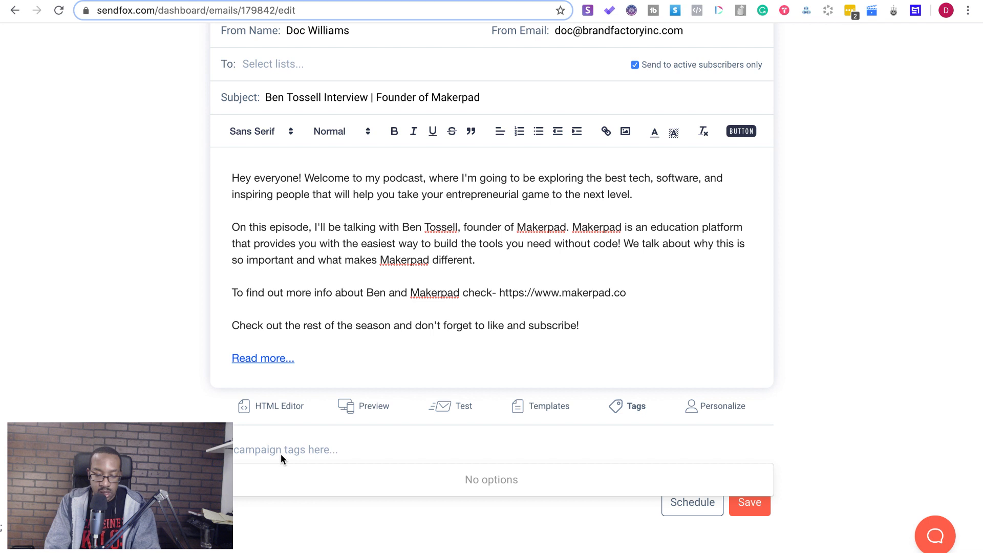
type("Land")
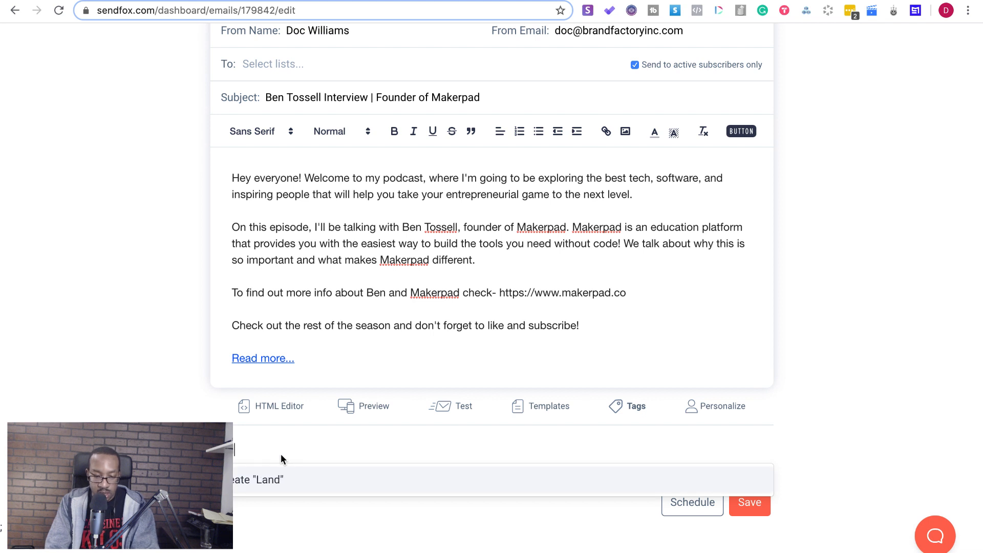
type("ingPa")
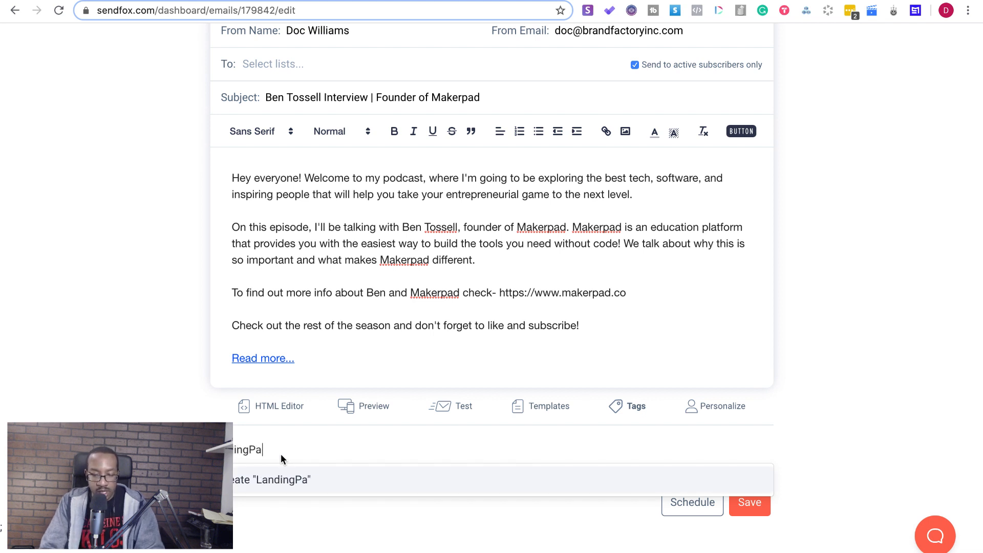
type("geK")
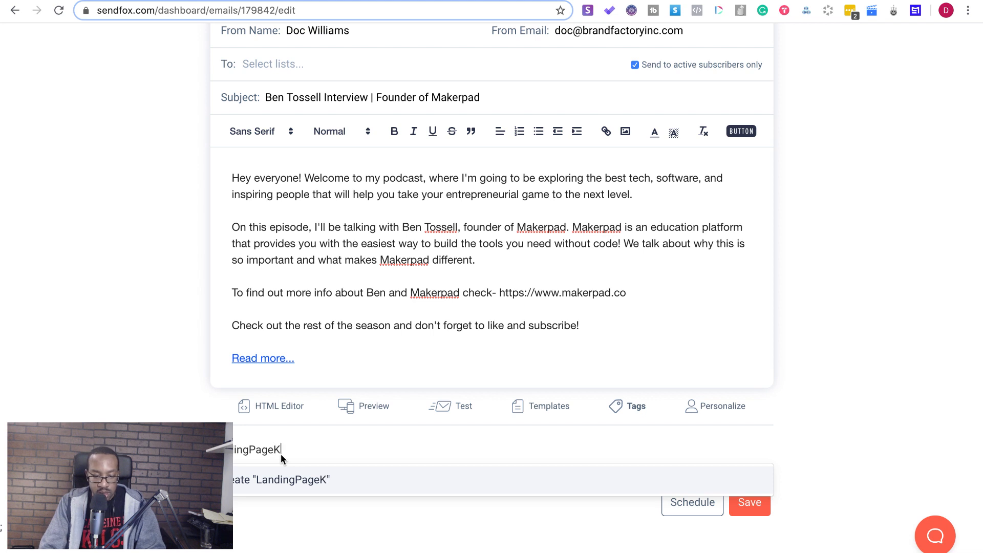
key("Return")
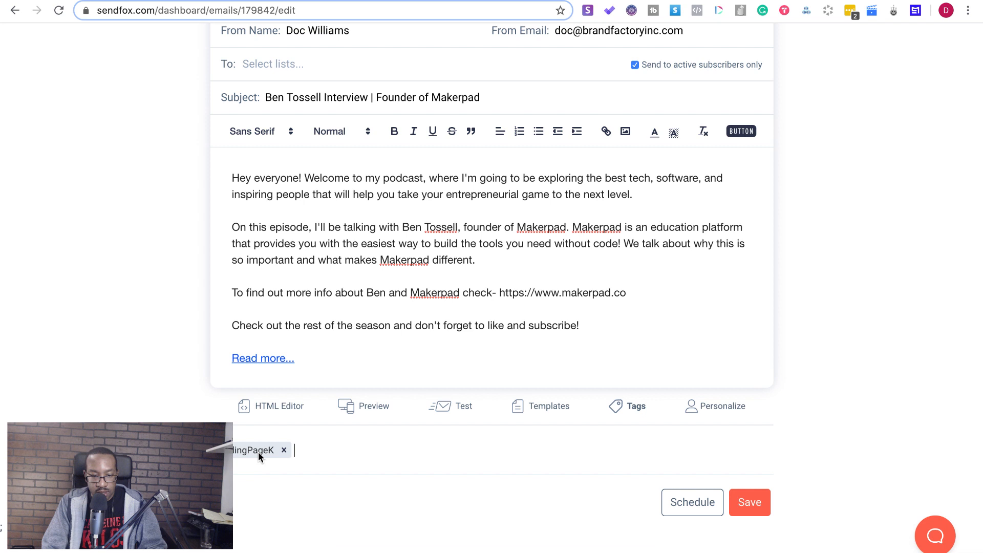
left_click(758, 503)
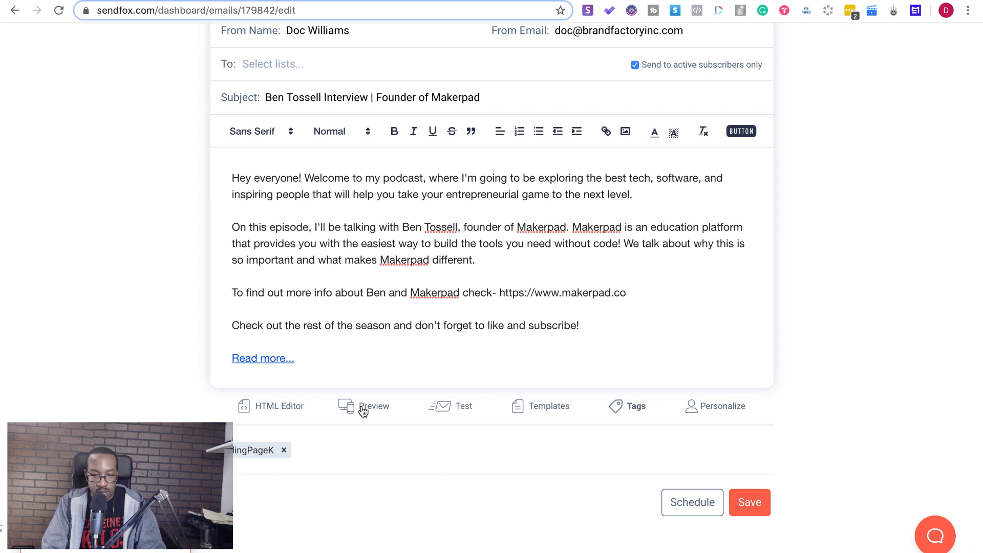
Open the primary landing page "Get my BEST updates delivered to your inbox." for editing and expand its Page Settings.
scroll(383, 353, "up", 3)
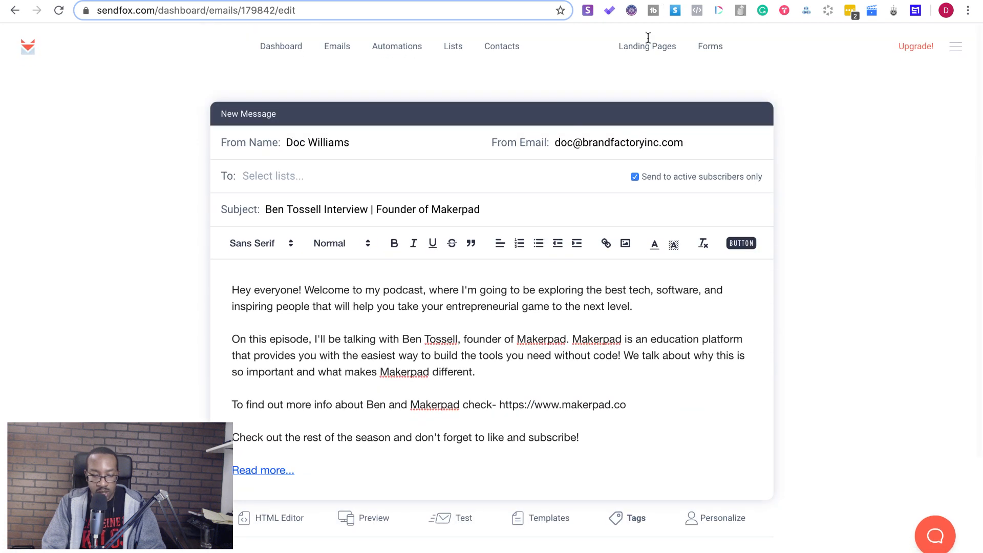
left_click(645, 45)
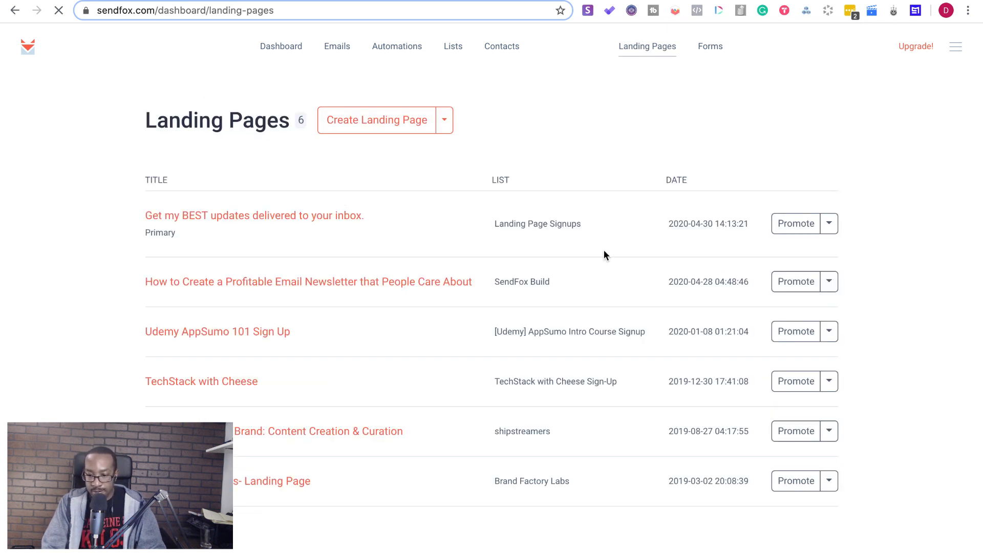
left_click(829, 223)
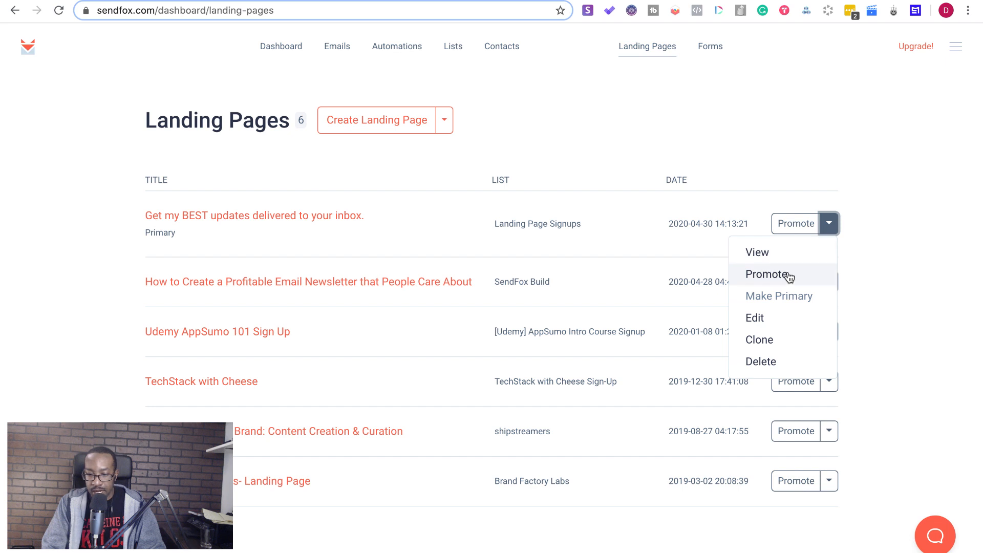
left_click(778, 323)
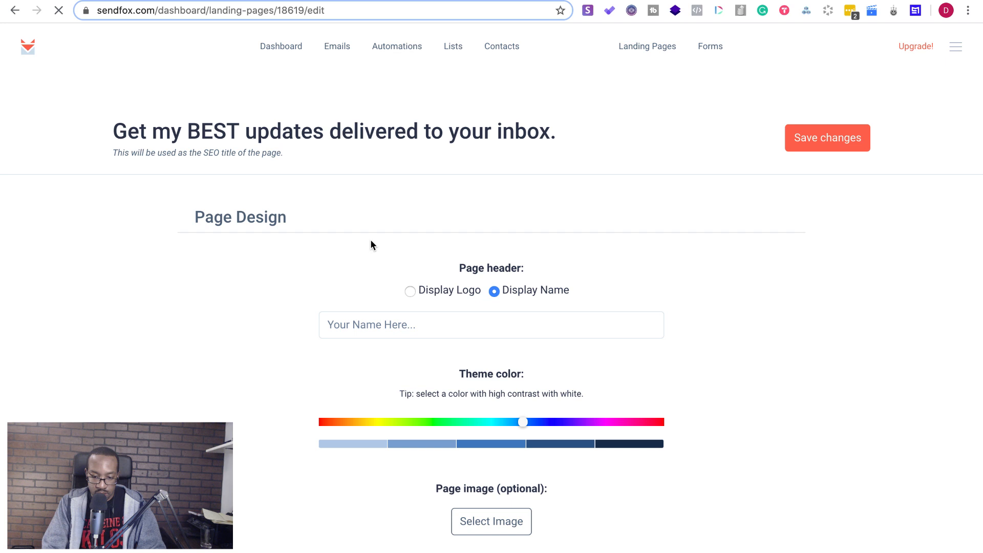
scroll(379, 426, "down", 4)
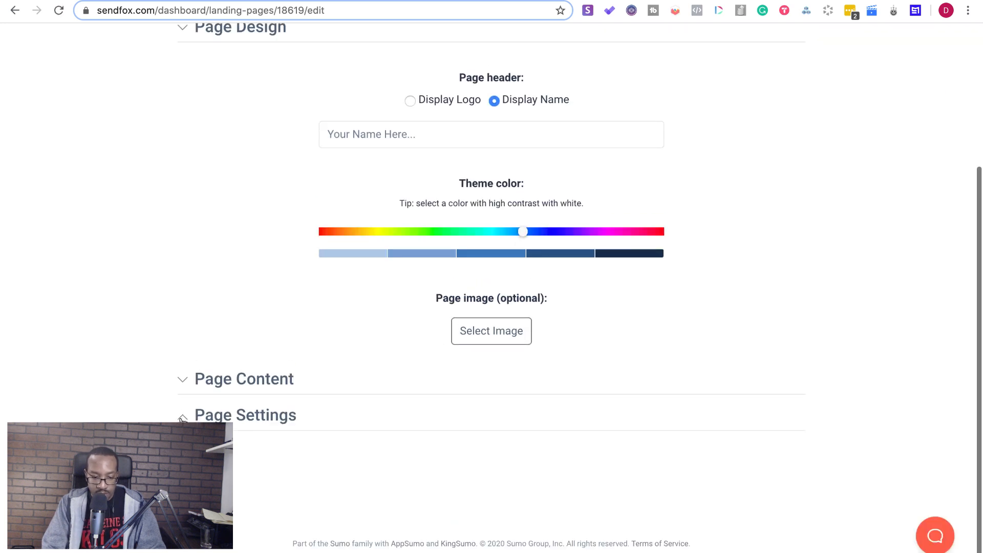
left_click(182, 418)
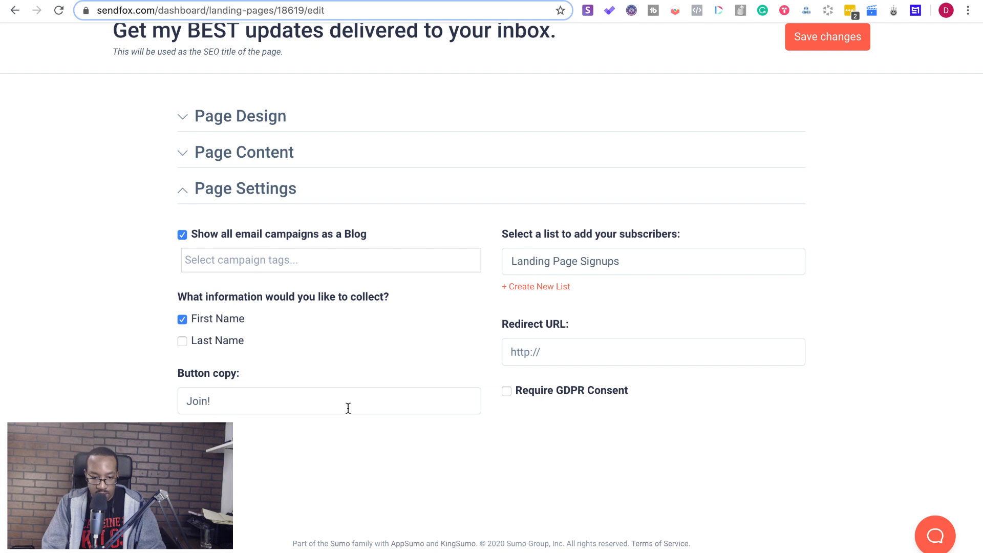
Choose "LandingPageK" as the campaign tag for the landing page's blog and save the changes.
left_click(321, 266)
left_click(321, 275)
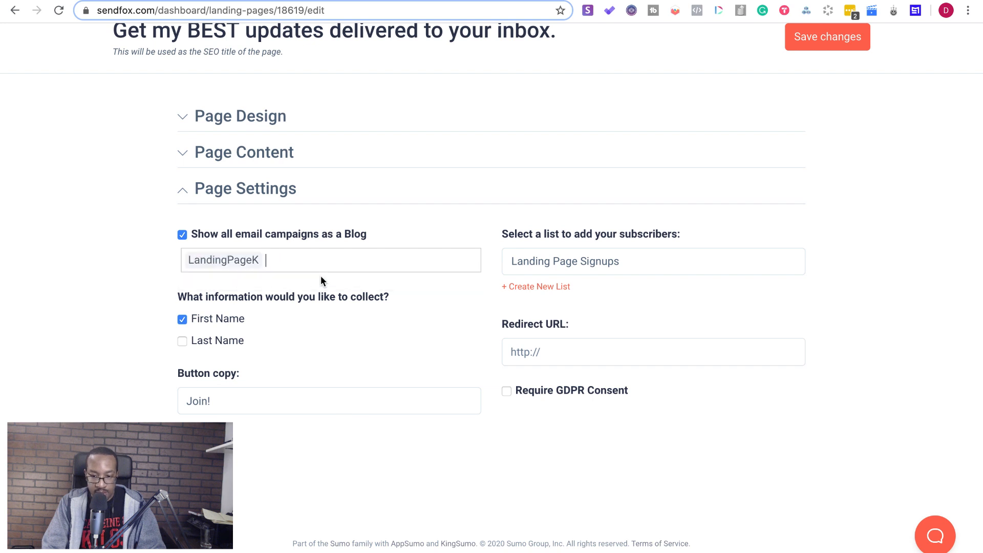
left_click(795, 43)
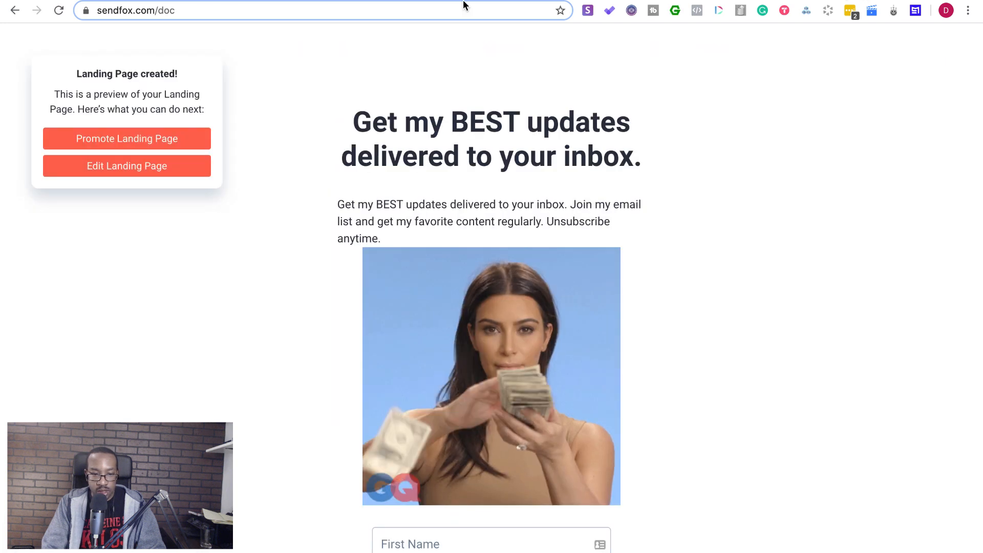
Reload the landing page at sendfox.com/doc, view its blog feed through "Let me read first", and return to the page.
left_click(393, 19)
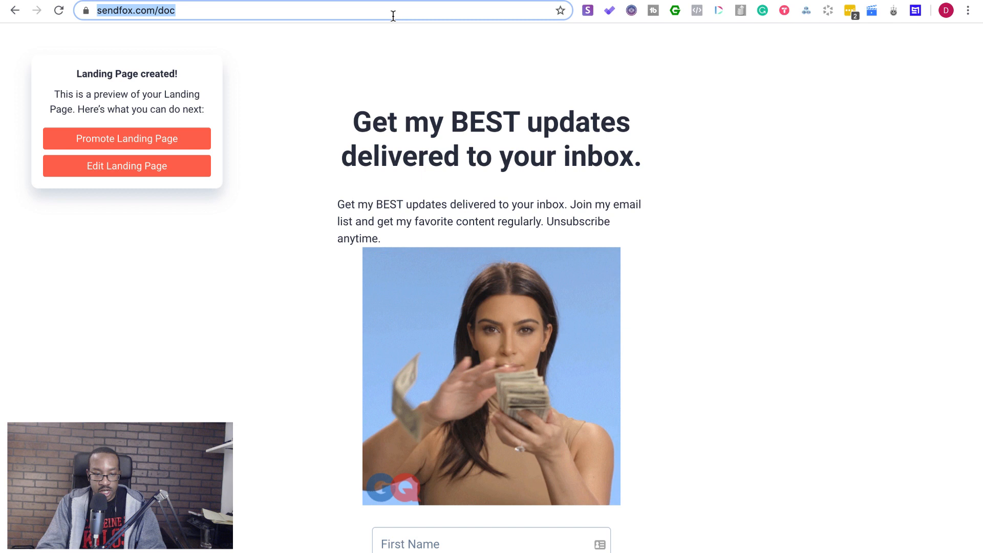
key("Return")
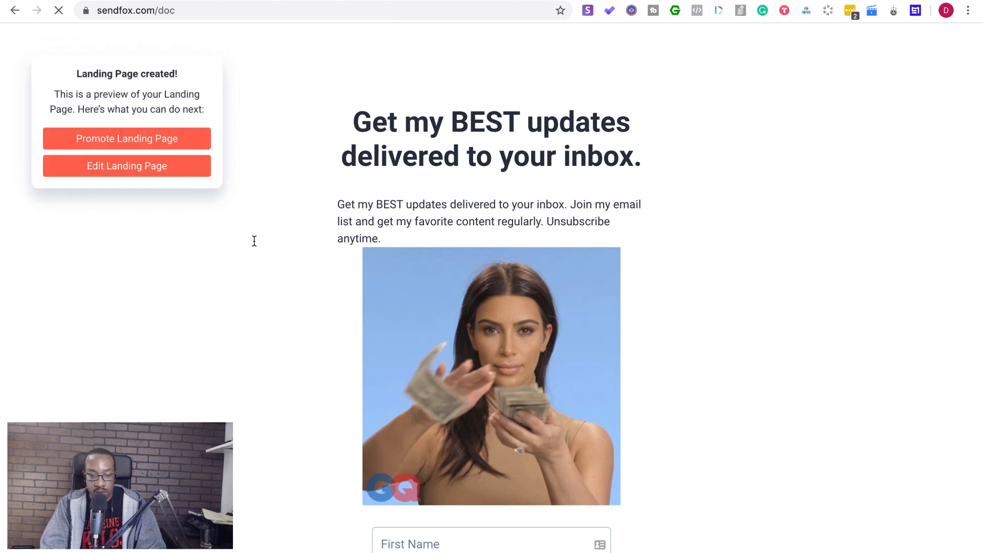
scroll(324, 269, "down", 4)
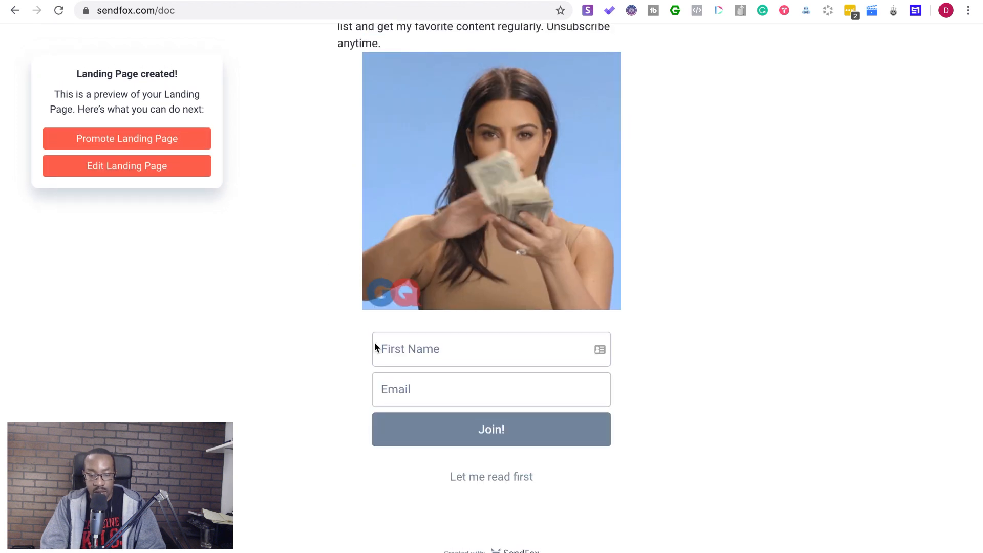
left_click(469, 485)
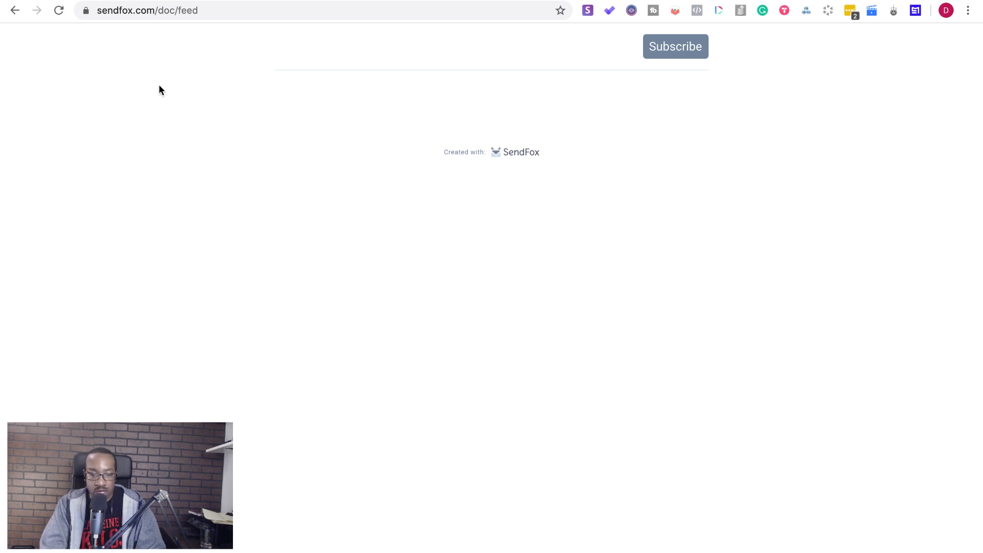
left_click(12, 13)
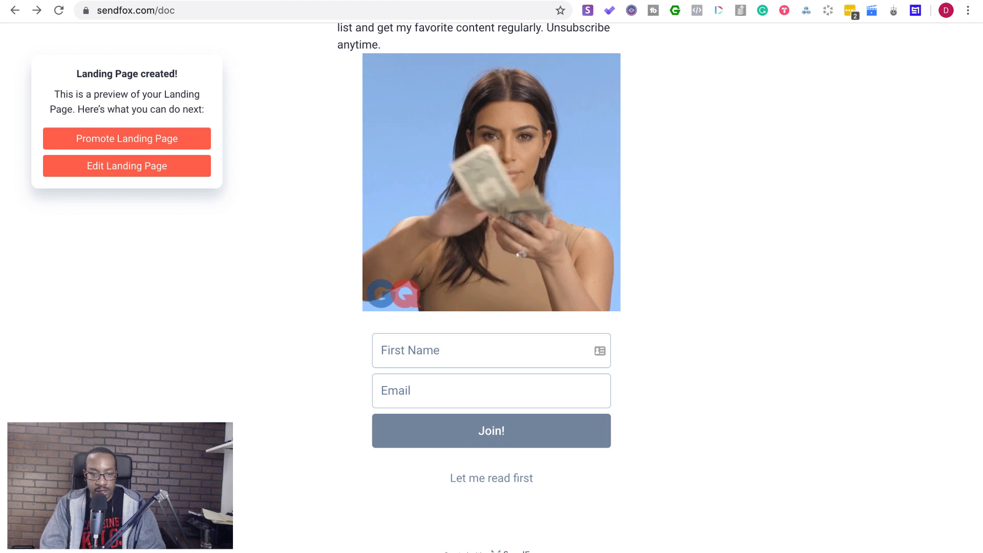
Return to the SendFox dashboard, open the email about the interview with Makerpad's founder, and go to its scheduling options.
left_click(262, 1)
left_click(261, 0)
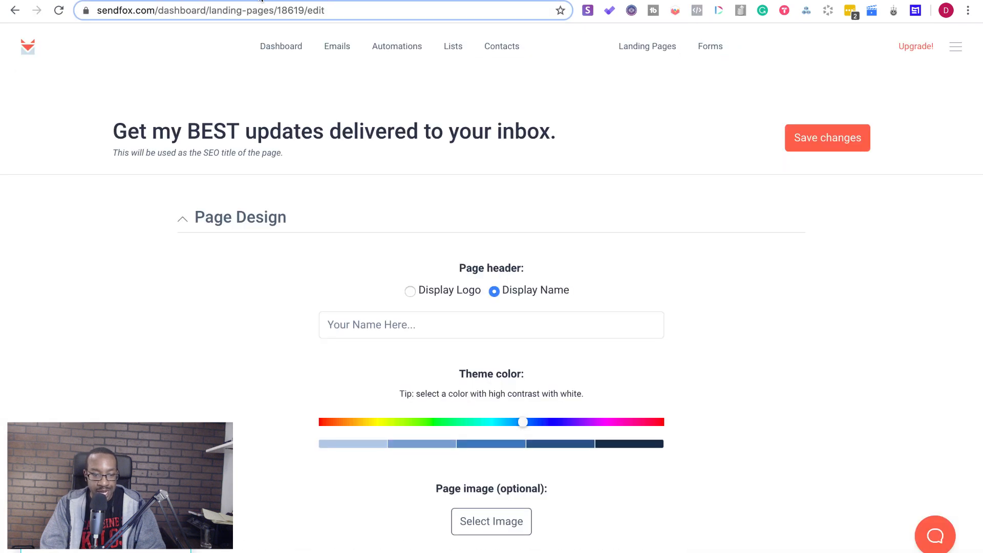
left_click(203, 142)
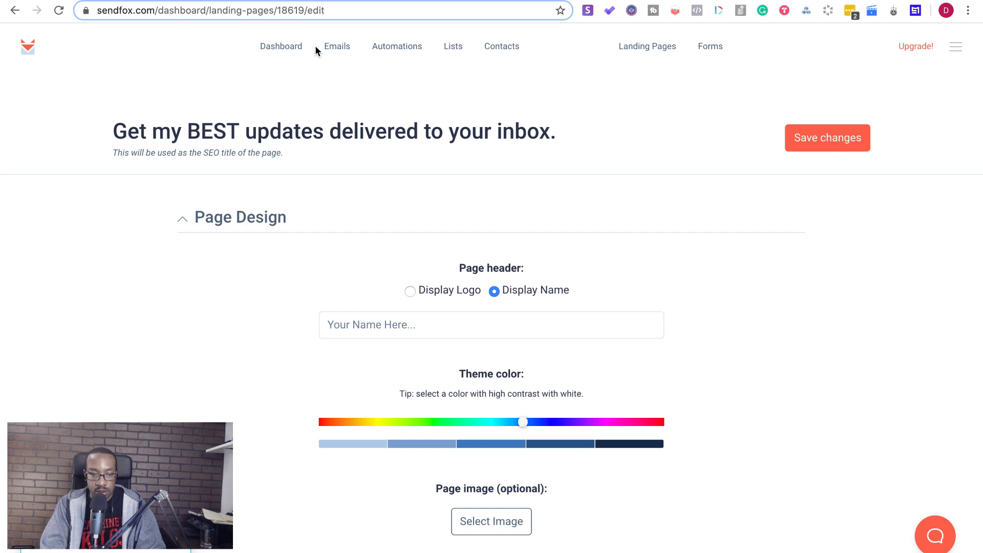
left_click(330, 48)
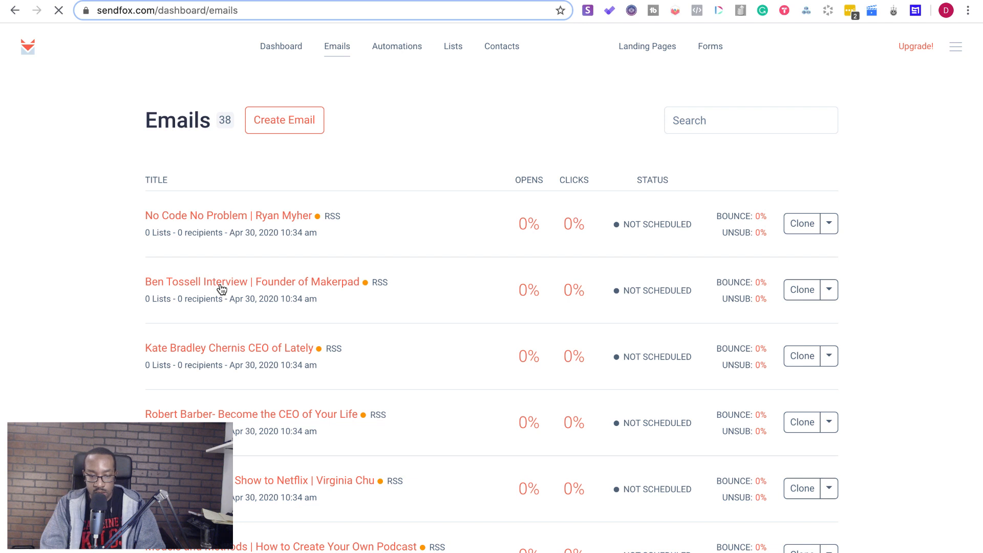
left_click(221, 285)
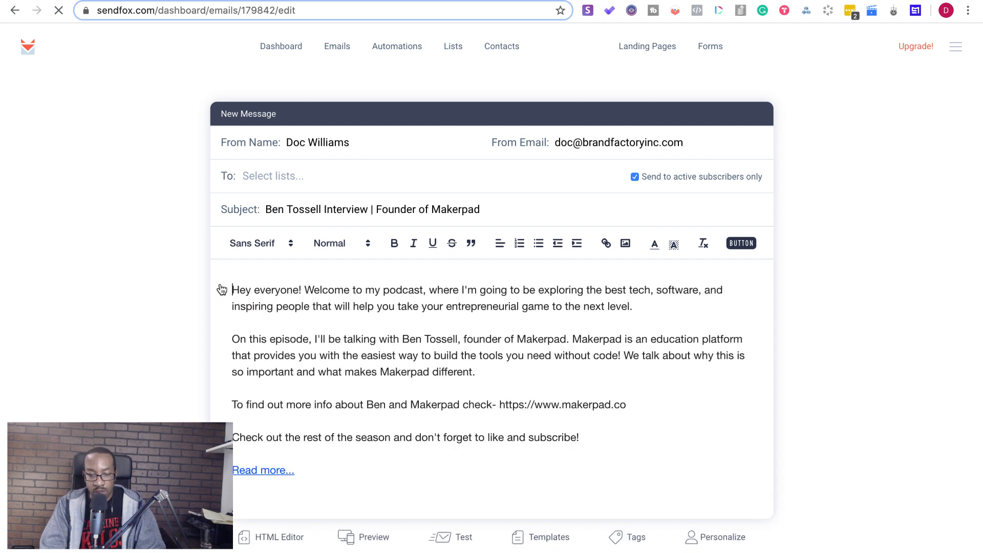
scroll(352, 344, "down", 2)
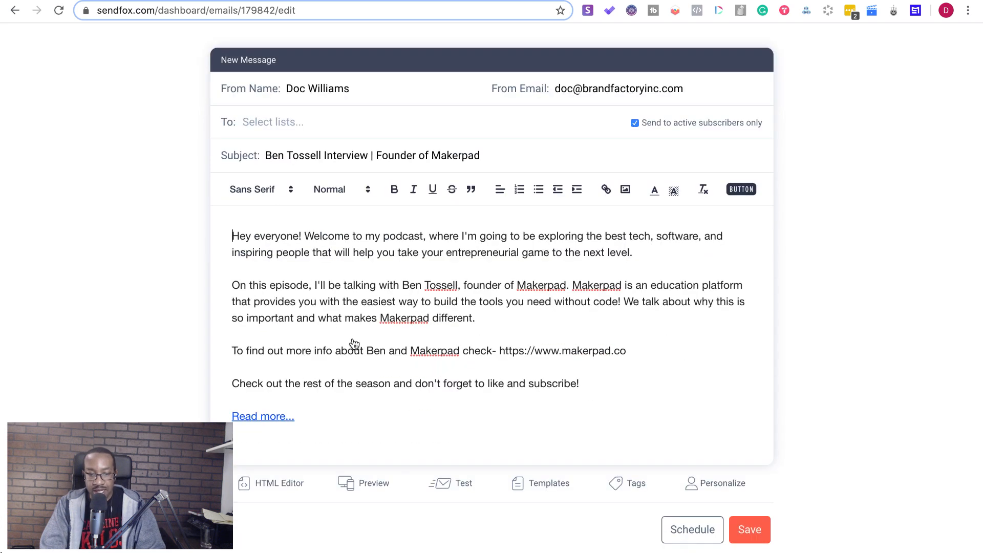
scroll(353, 343, "up", 2)
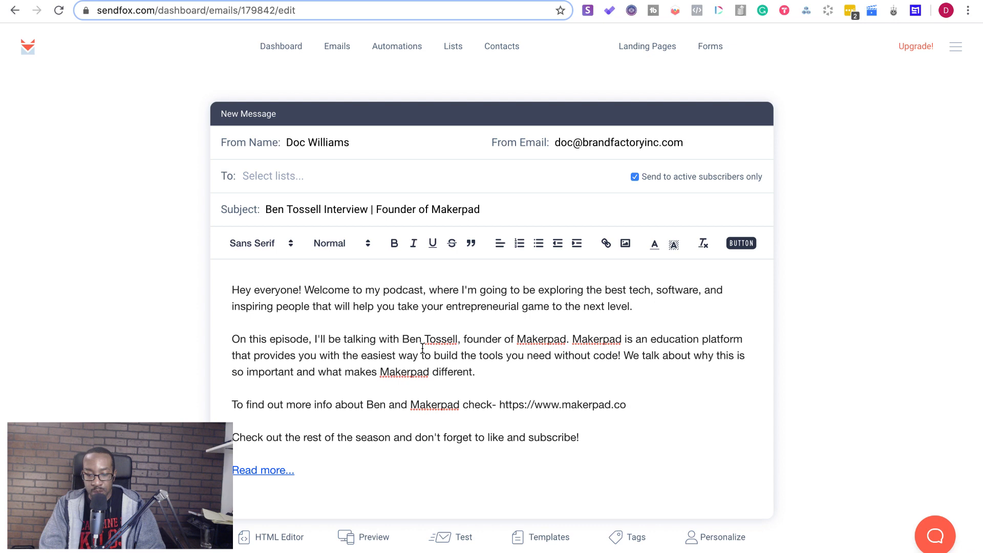
scroll(423, 346, "down", 2)
scroll(419, 410, "up", 2)
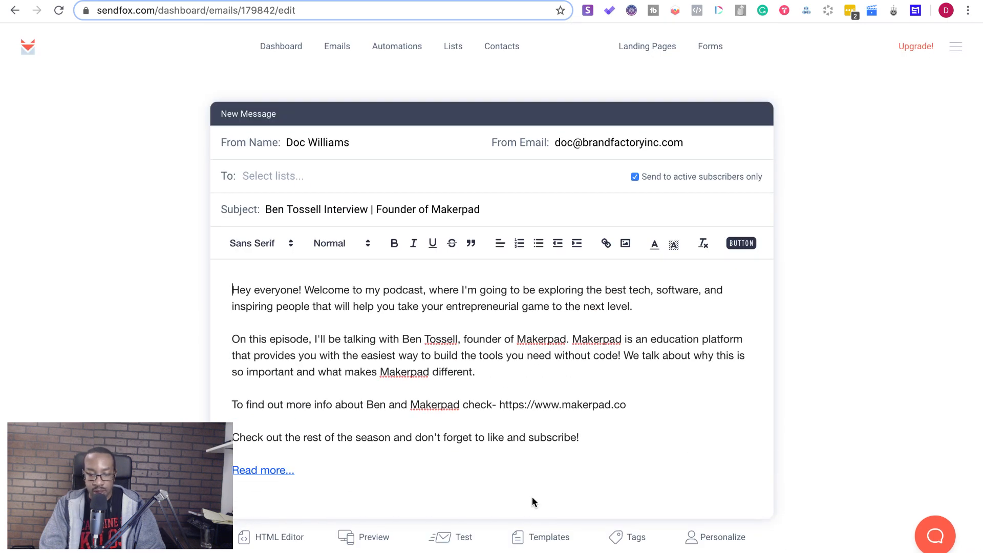
scroll(533, 499, "down", 3)
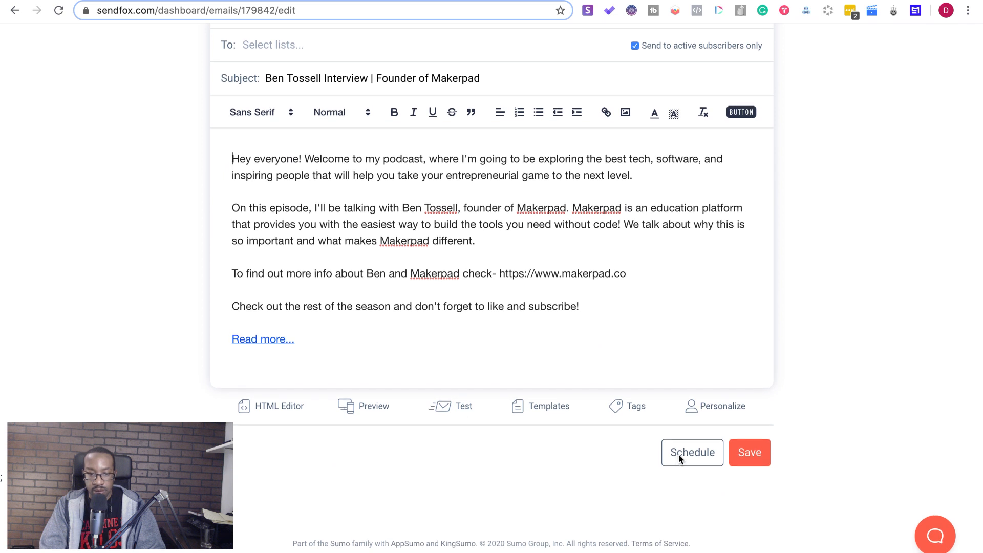
Schedule the Makerpad interview email for 04/30/2020 10:41am and save it.
left_click(678, 454)
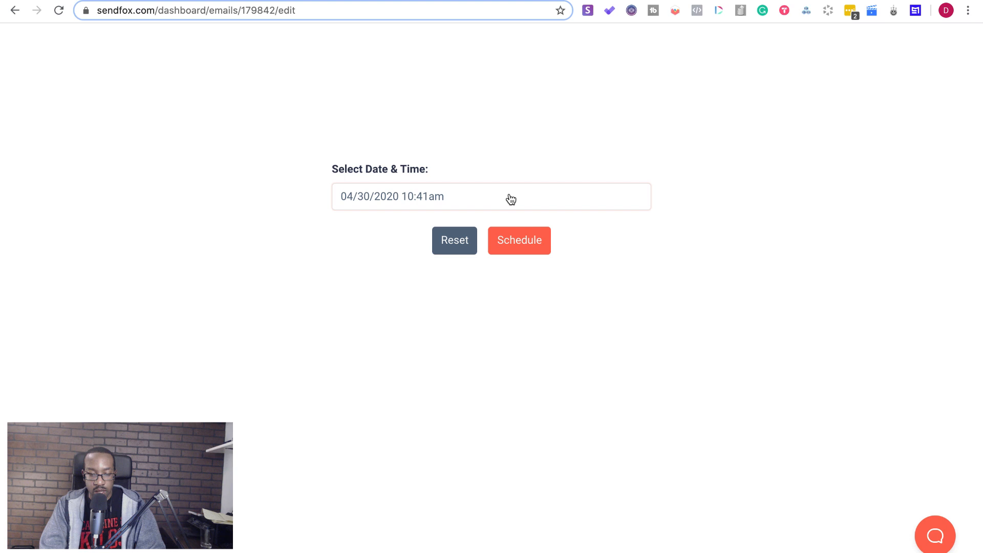
left_click(498, 239)
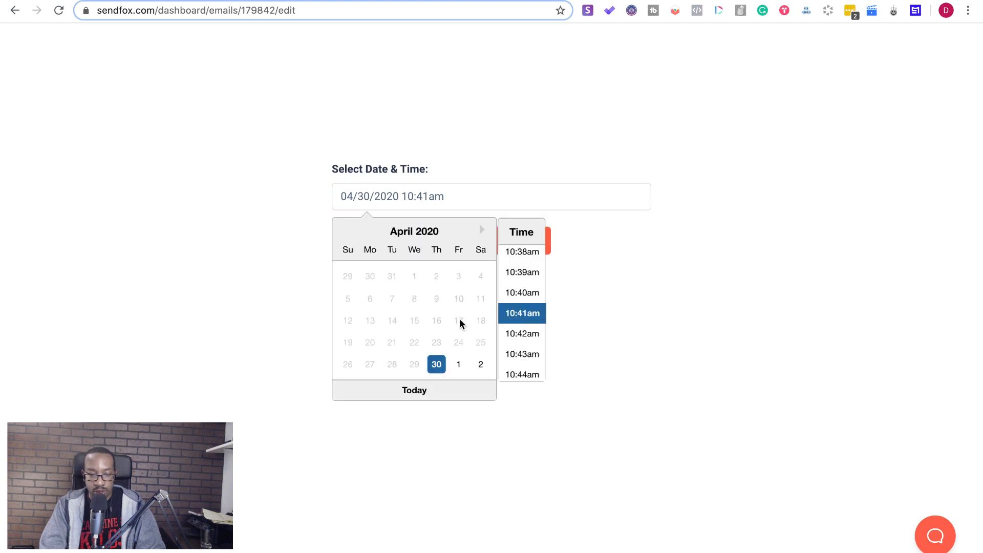
left_click(521, 315)
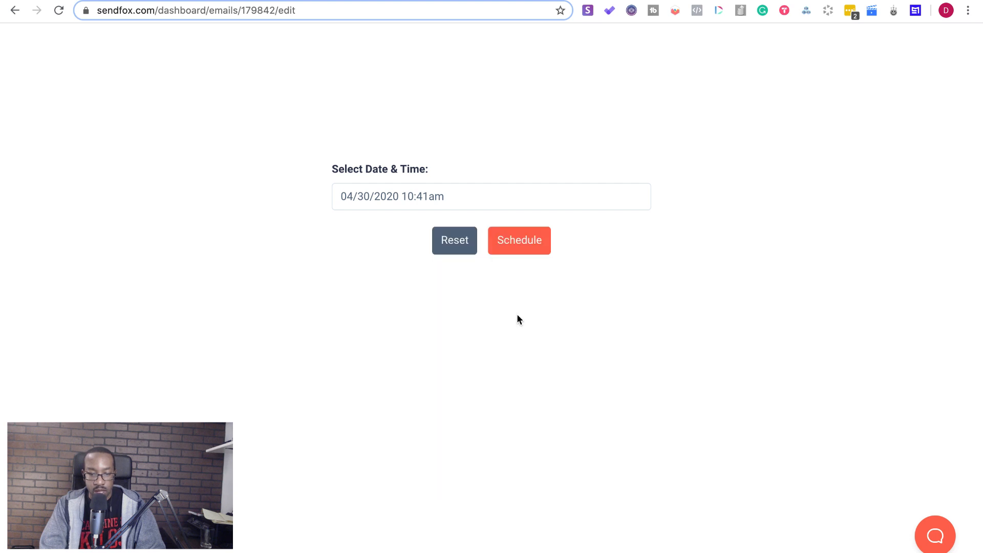
left_click(515, 247)
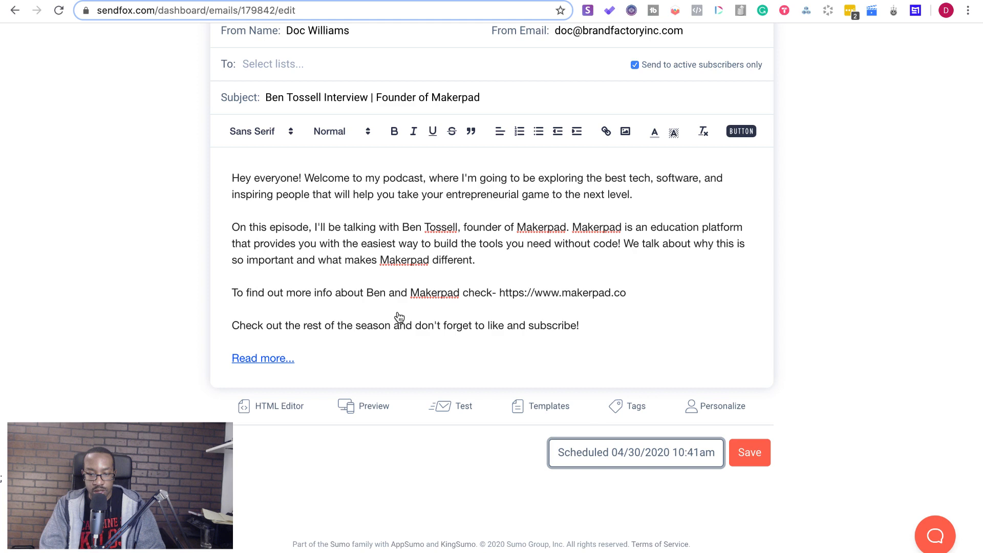
scroll(400, 317, "up", 3)
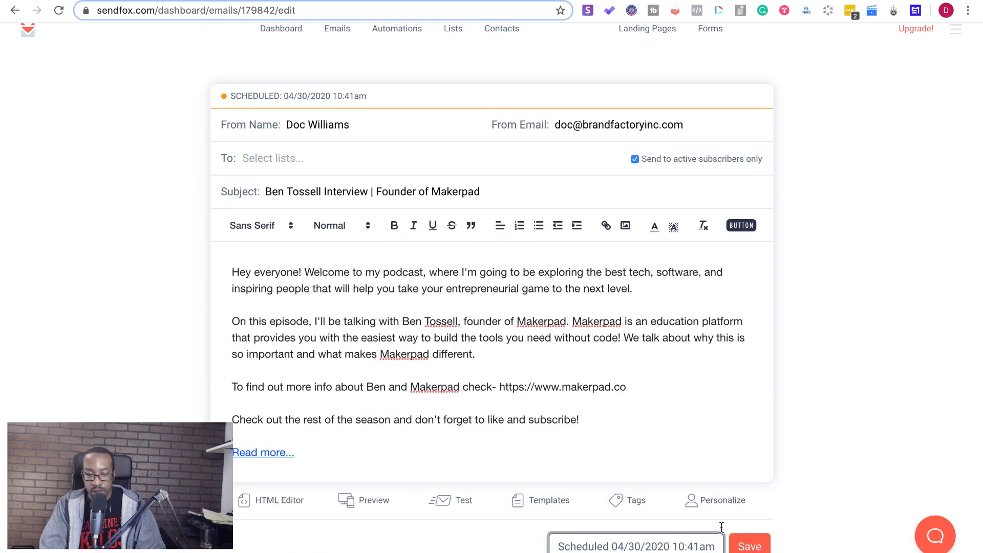
left_click(747, 548)
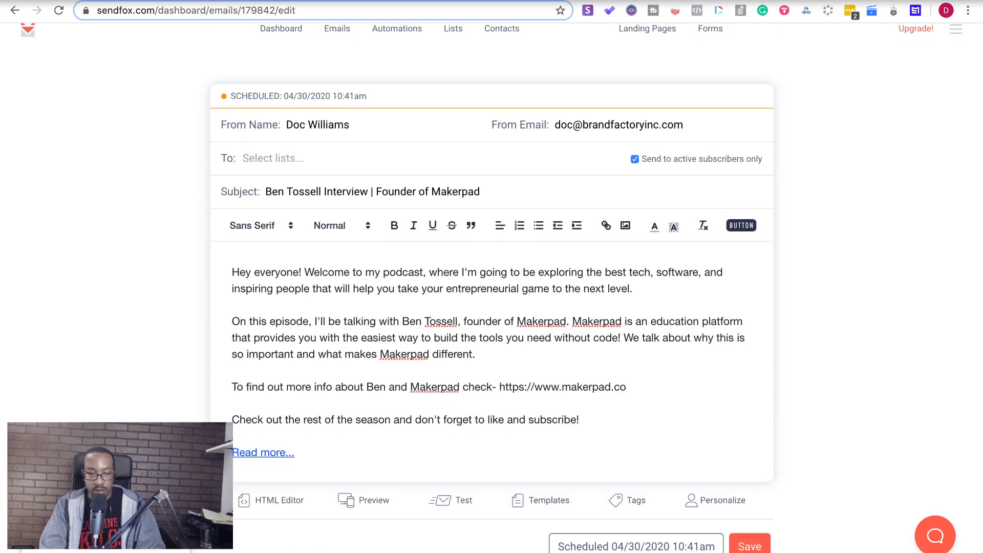
Check the Makerpad interview email's status in the emails list and look in on the Restream chat.
scroll(337, 318, "up", 1)
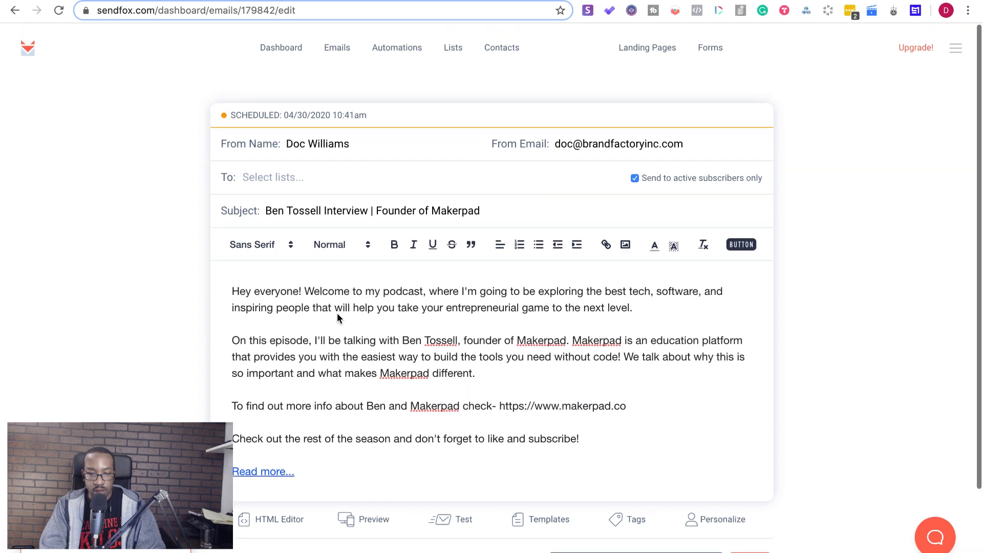
left_click(340, 49)
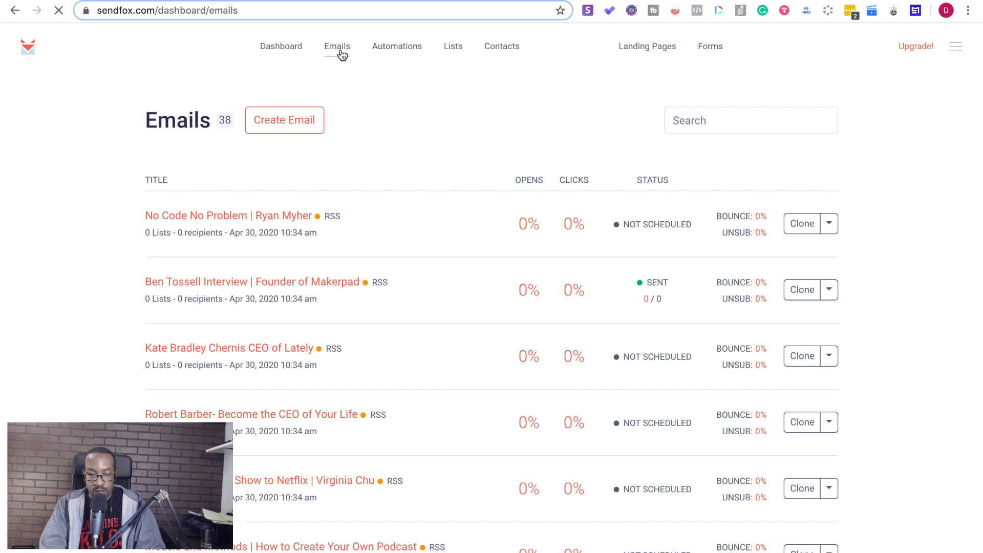
scroll(351, 228, "down", 3)
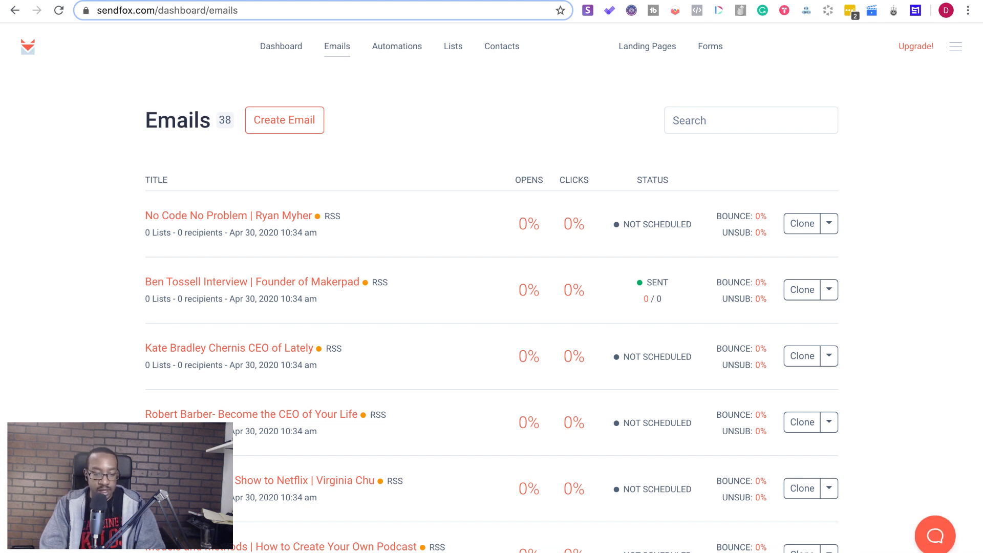
key("ctrl+Tab")
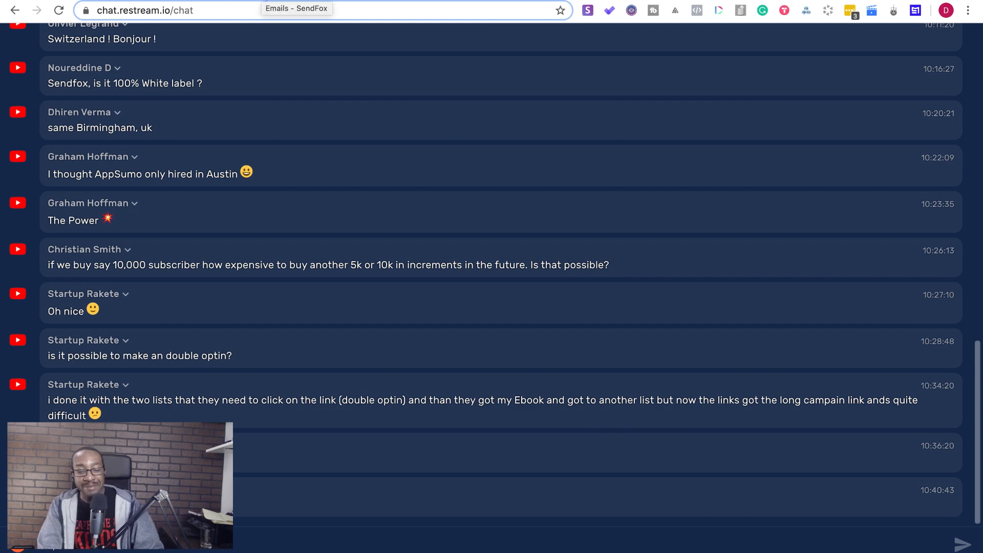
left_click(264, 0)
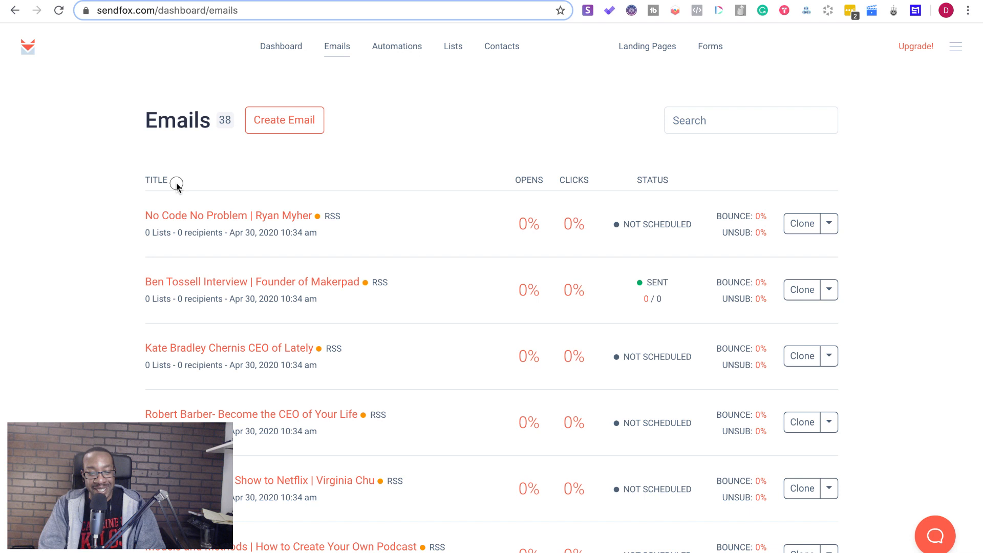
Reload the landing page at sendfox.com/doc and open its blog feed through "Let me read first".
left_click(148, 222)
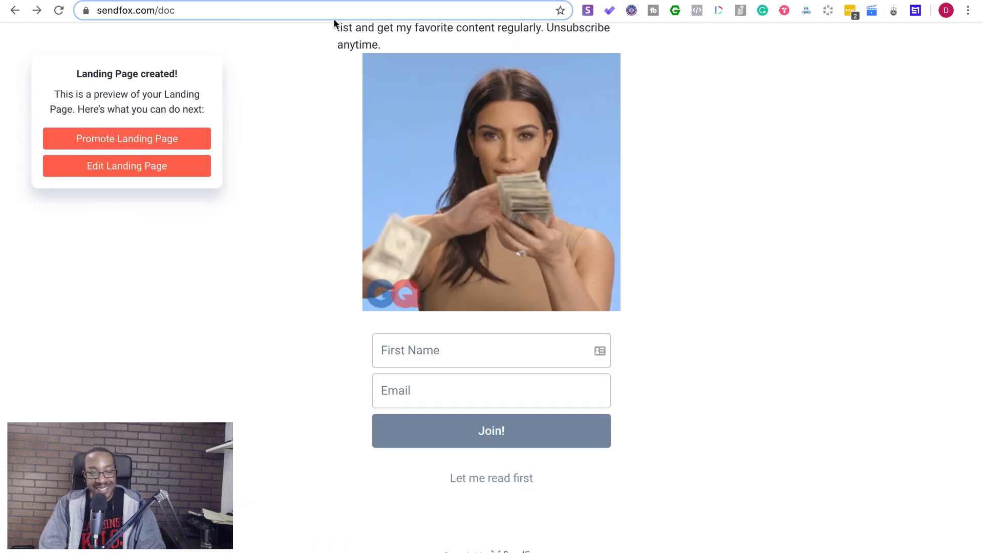
left_click(333, 10)
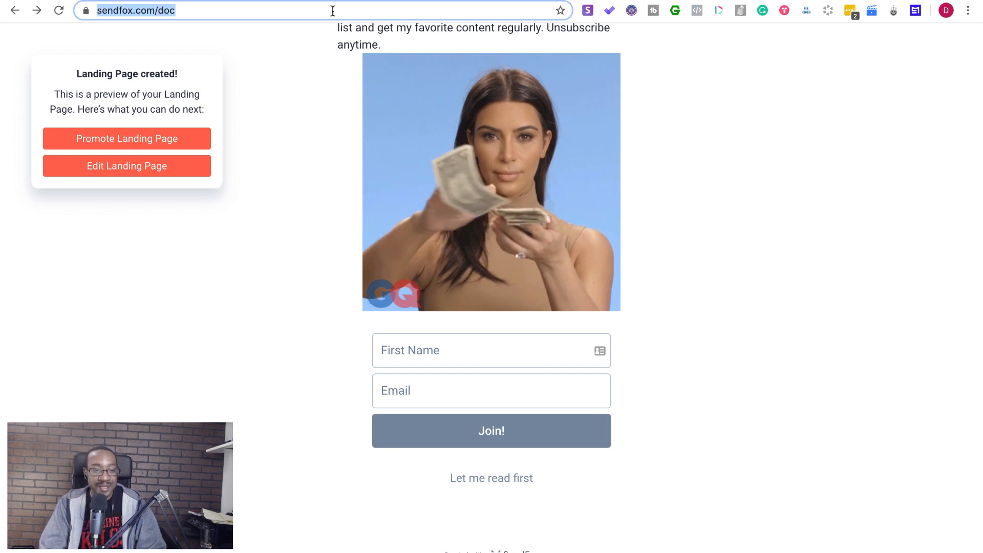
key("Return")
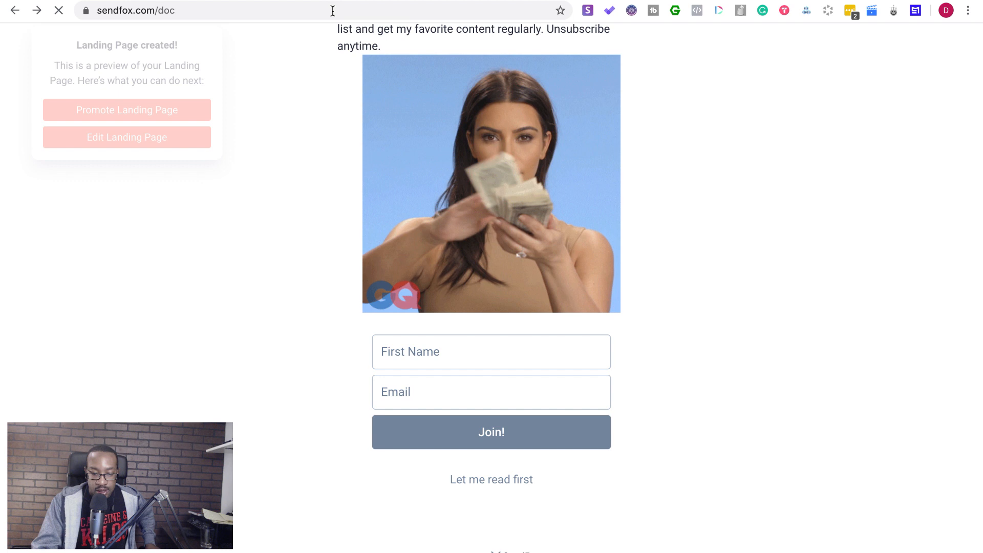
left_click(494, 486)
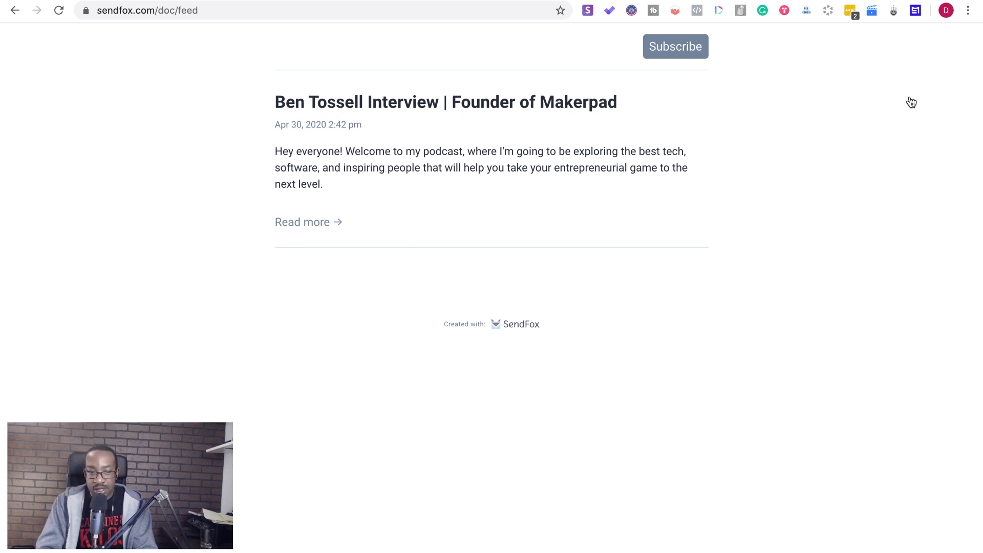
Open the Substack home page, substack.com, in a new browser tab for comparison.
key("super+t")
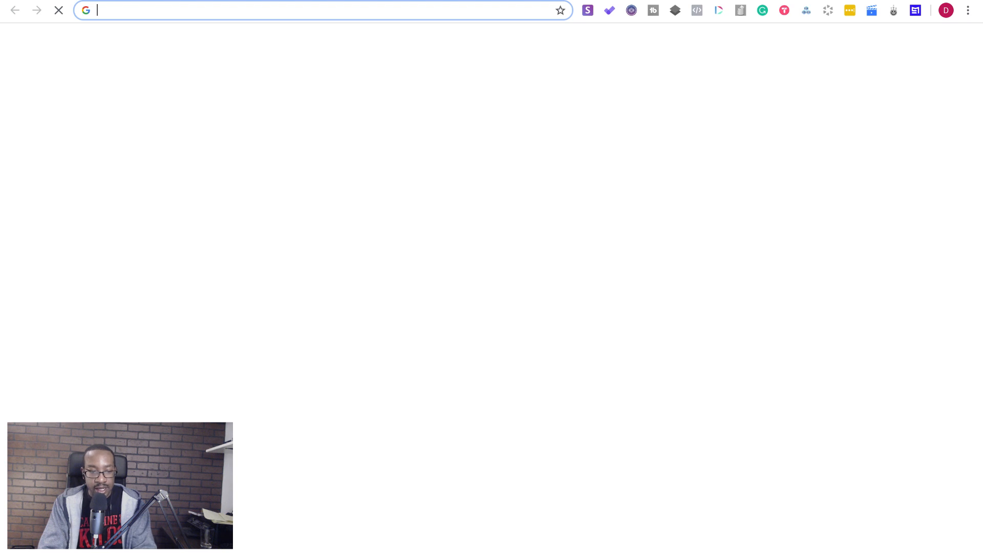
type("substa")
key("Return")
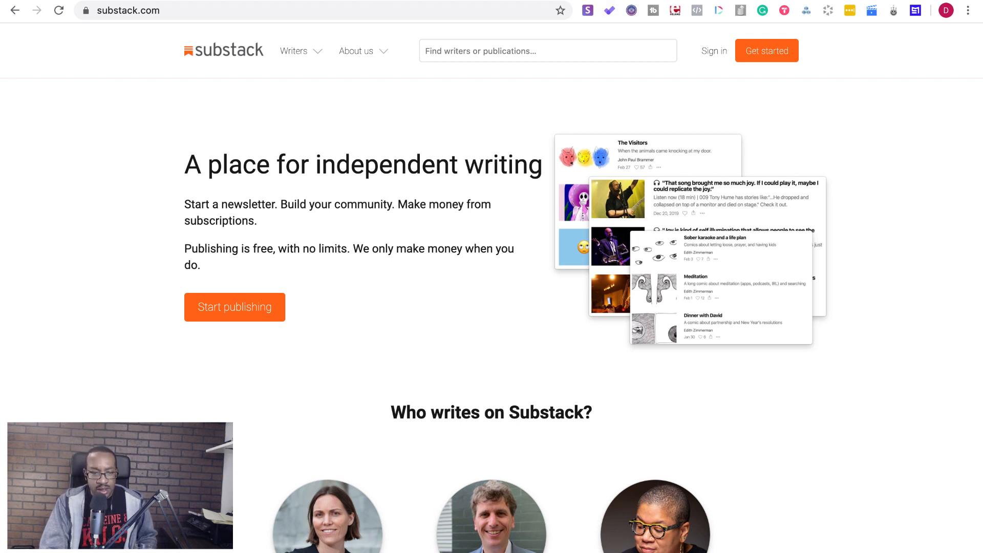
Go back to the blog feed at sendfox.com/doc/feed and return from it to the landing page.
key("ctrl+Tab")
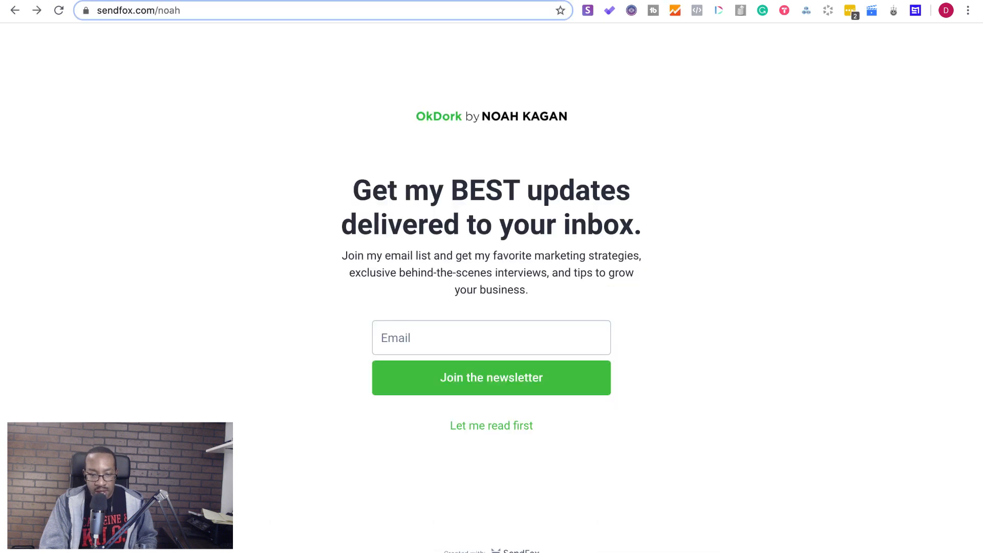
key("ctrl+Tab")
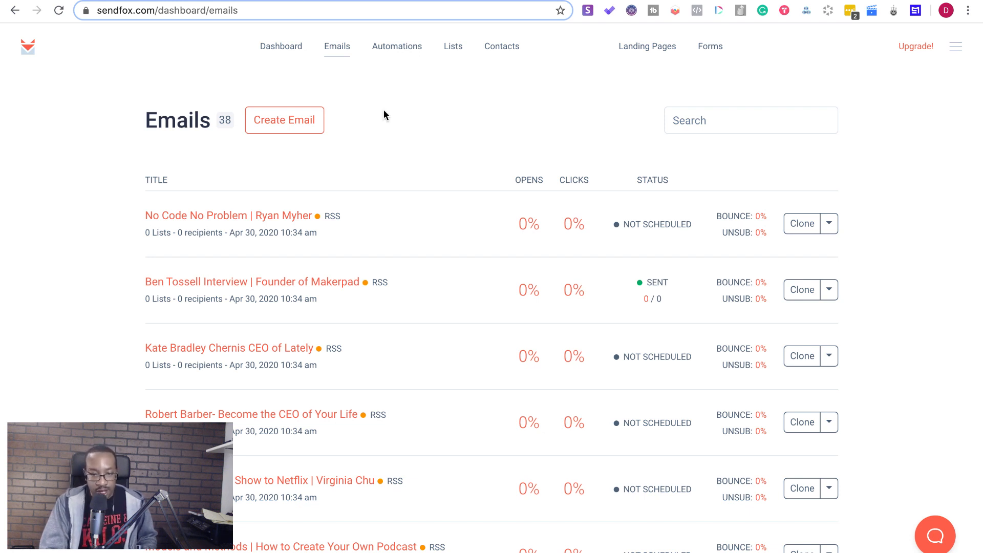
key("ctrl+Tab")
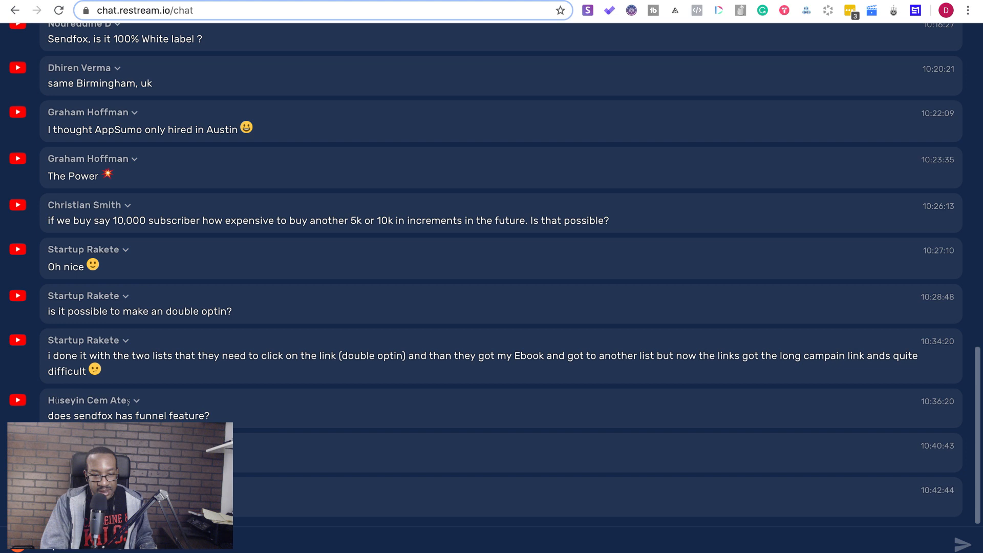
key("ctrl+Tab")
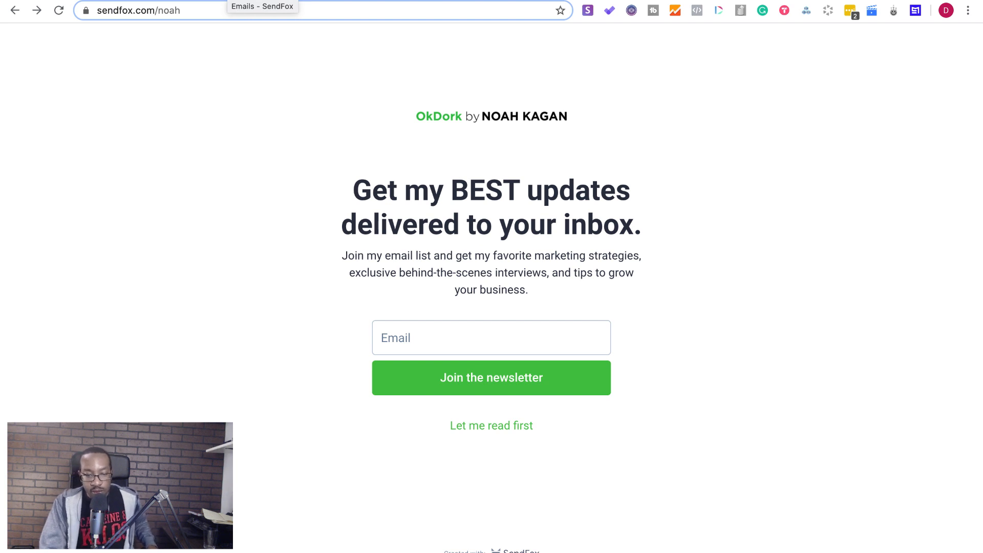
left_click(227, 1)
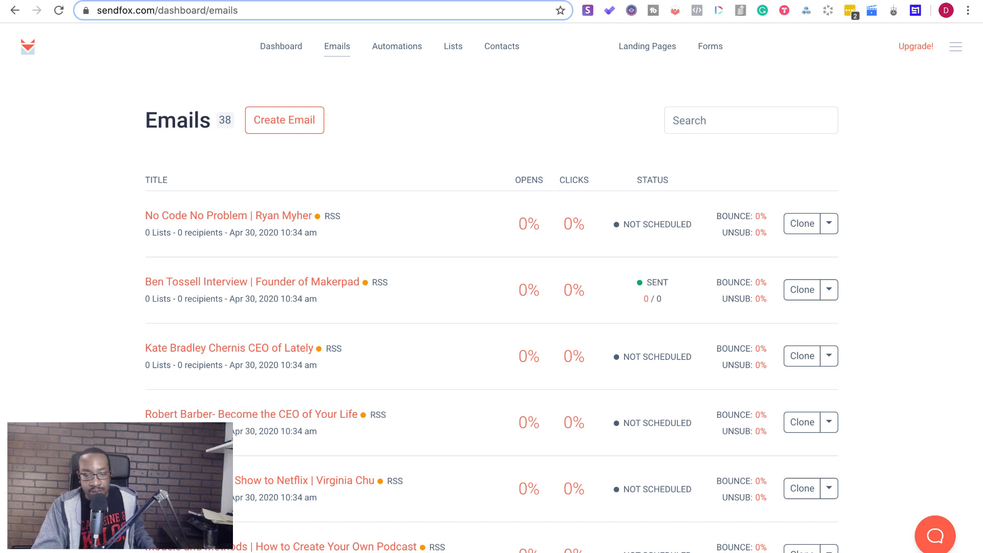
key("ctrl+Tab")
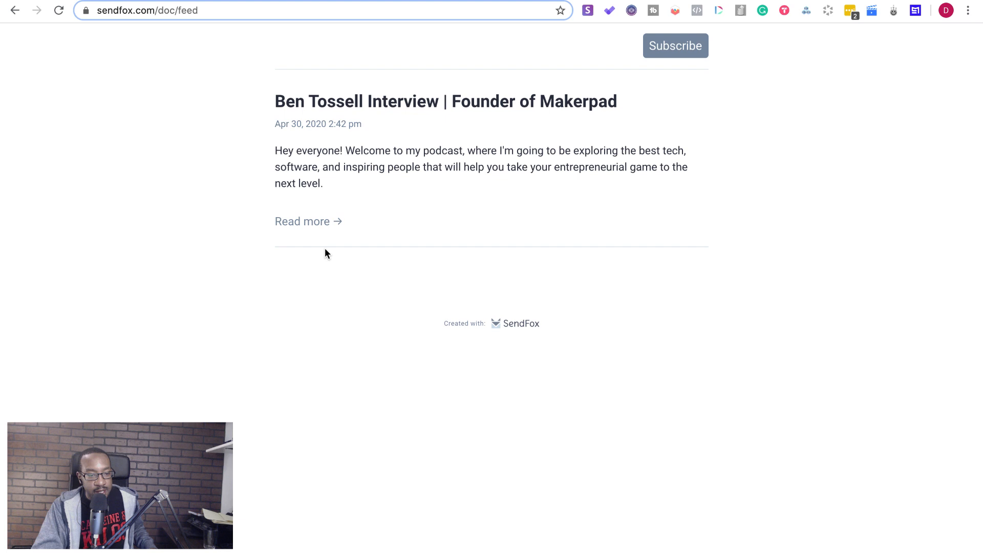
left_click(9, 13)
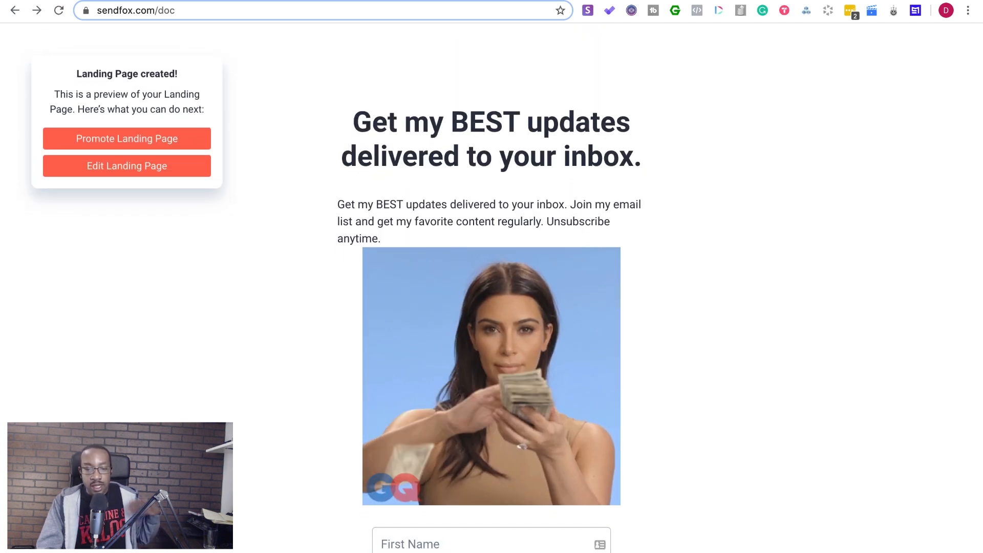
Switch to the Notion page of SendFox Part II and add the to-do "Created a blog page, issues of your newsletter" to the build live notes.
key("ctrl+Tab")
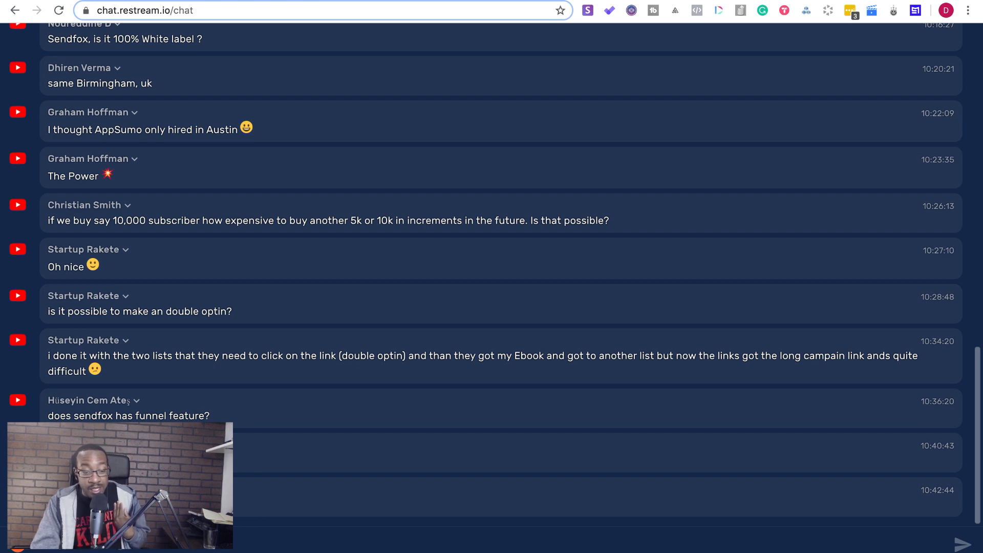
key("ctrl+Tab")
key("ctrl+Tab")
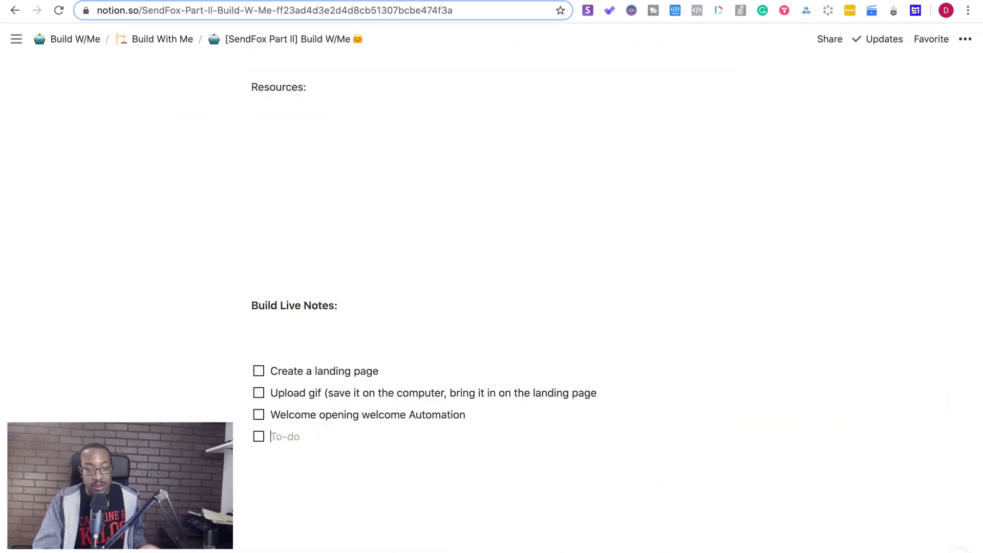
left_click(333, 432)
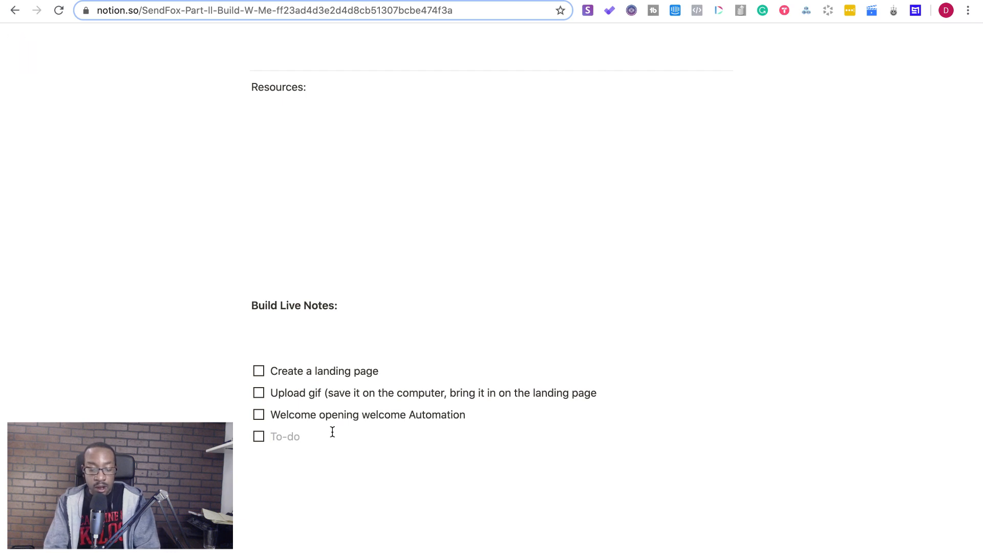
type("Created a blog ")
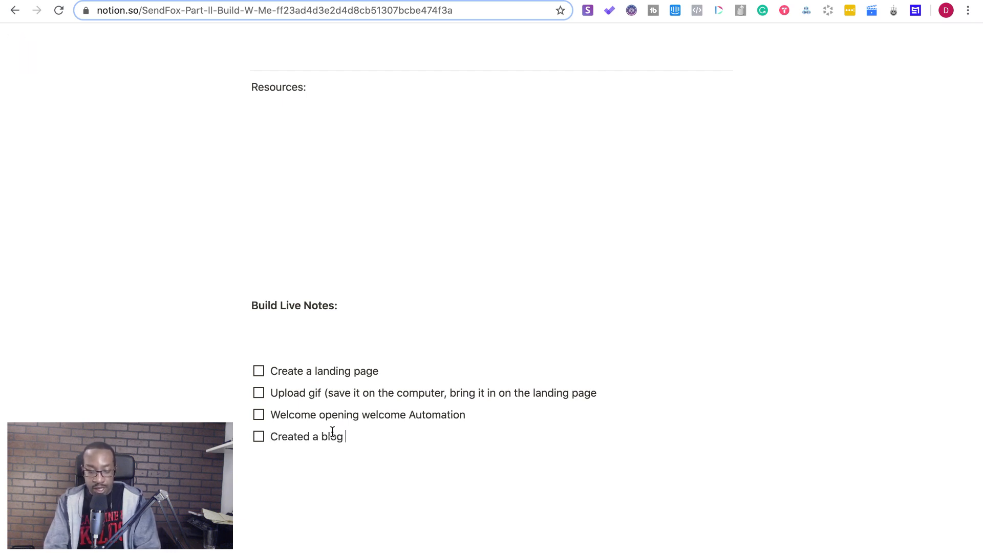
type("page")
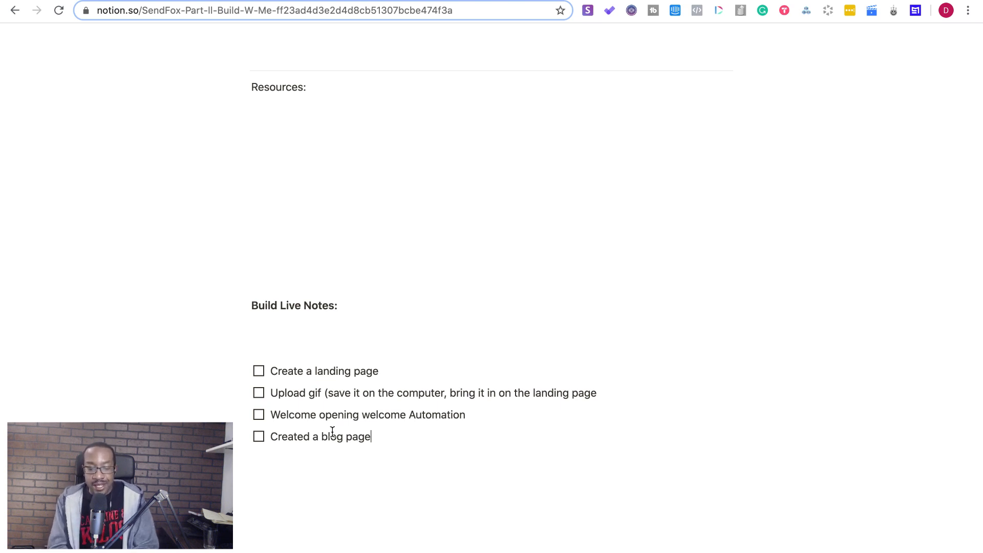
type(", i")
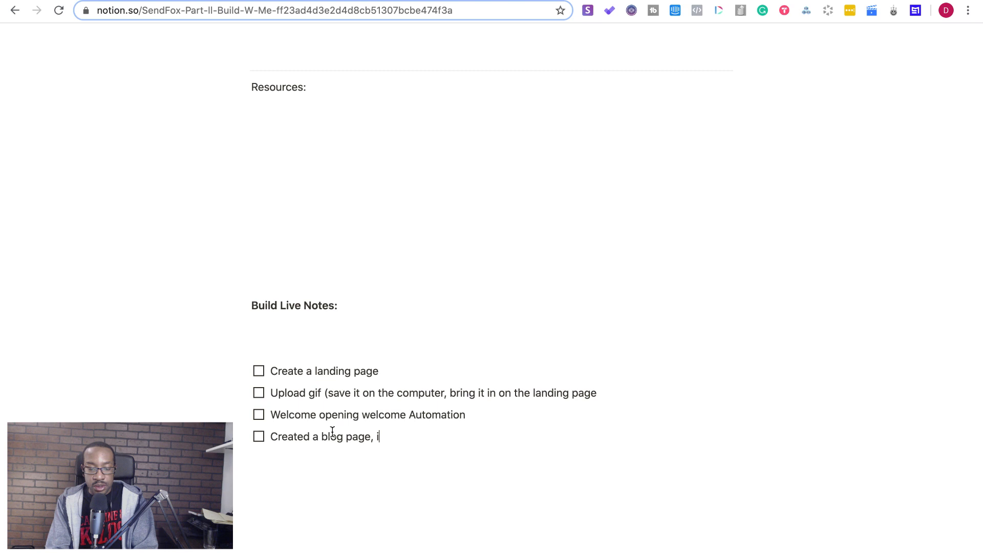
type("ssues of your n")
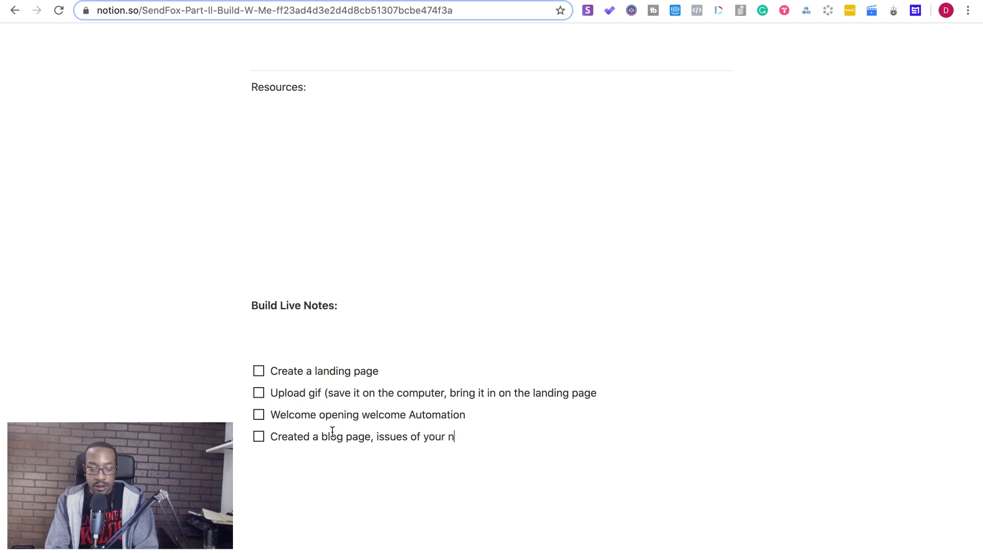
type("ewsletter")
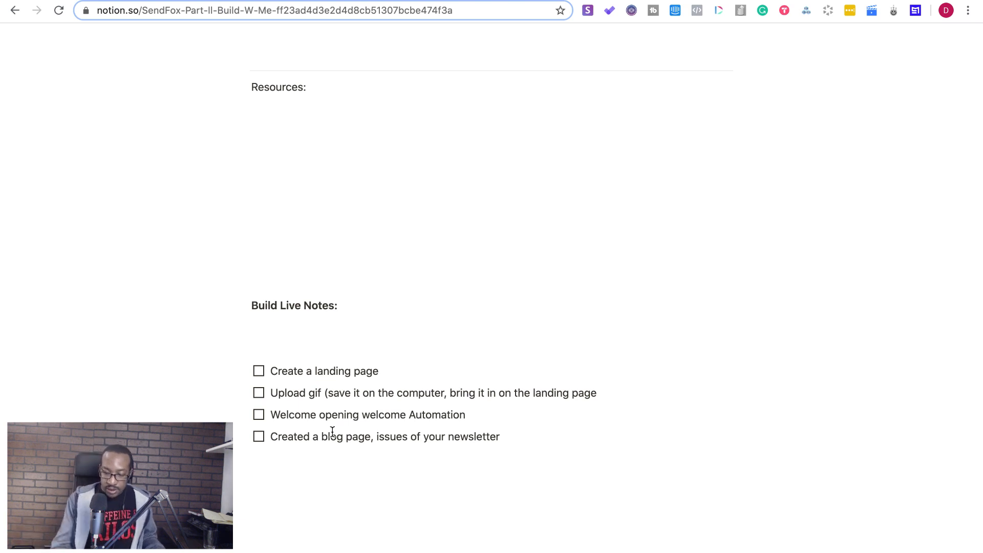
key("Return")
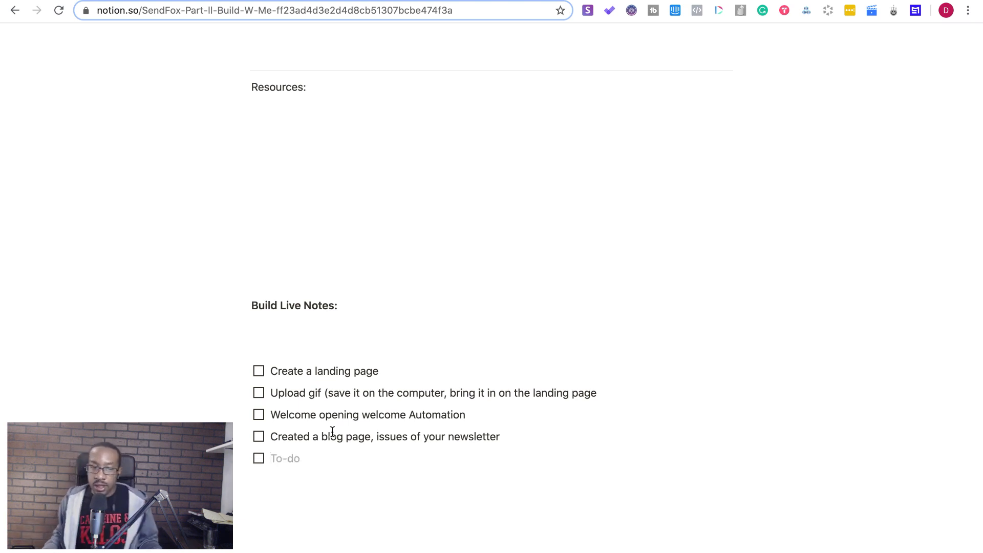
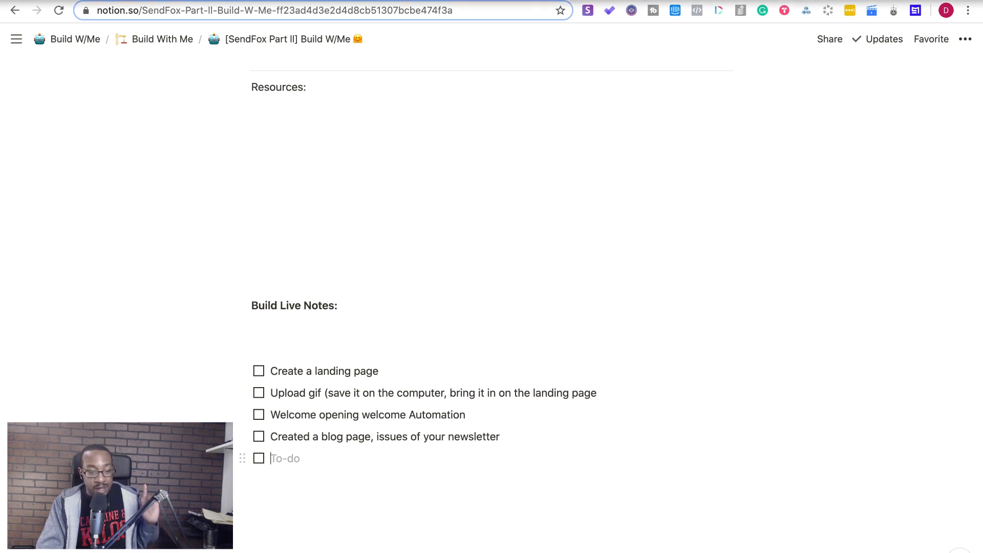
left_click(42, 0)
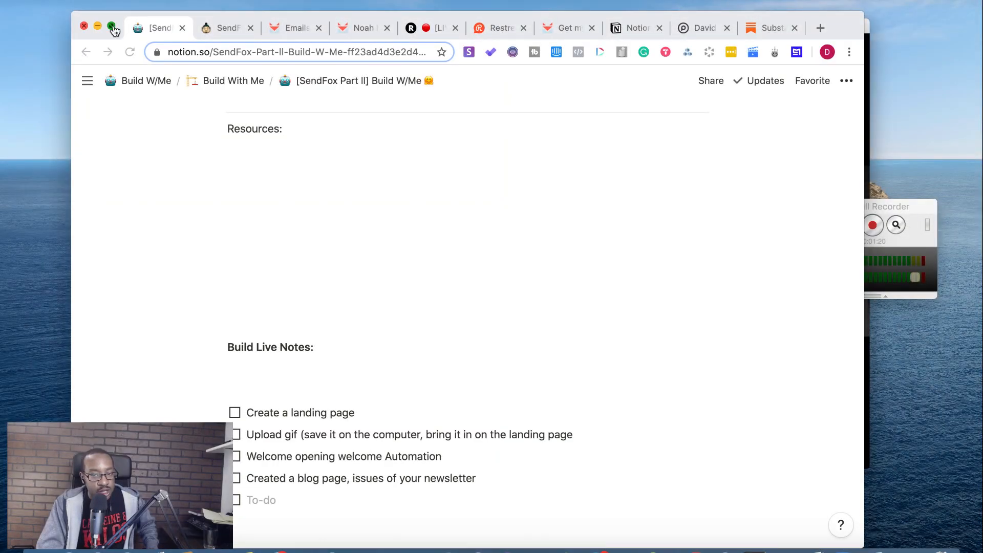
left_click(111, 26)
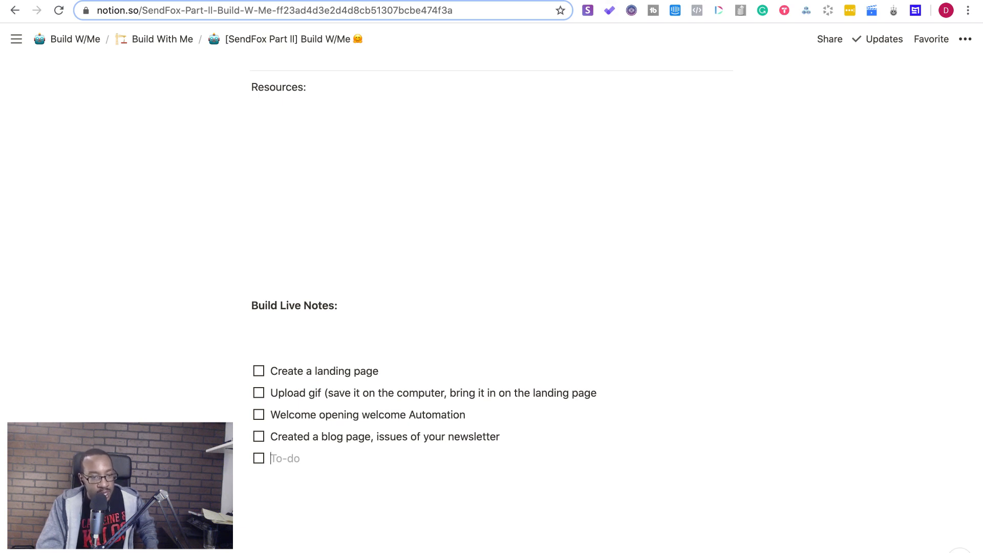
Look through the Build With Me page in Notion, including its embedded subscription form for new episodes.
key("ctrl+Tab")
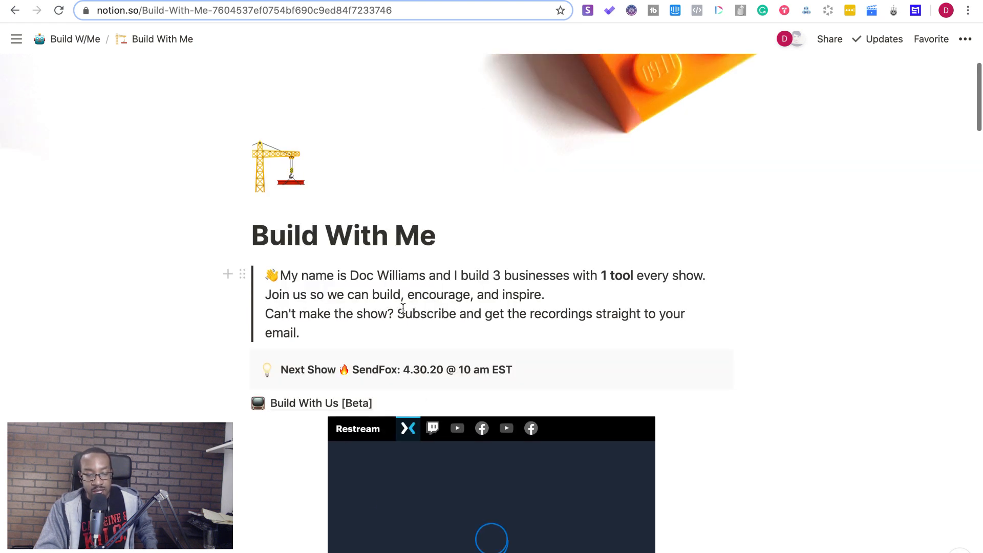
scroll(403, 308, "down", 5)
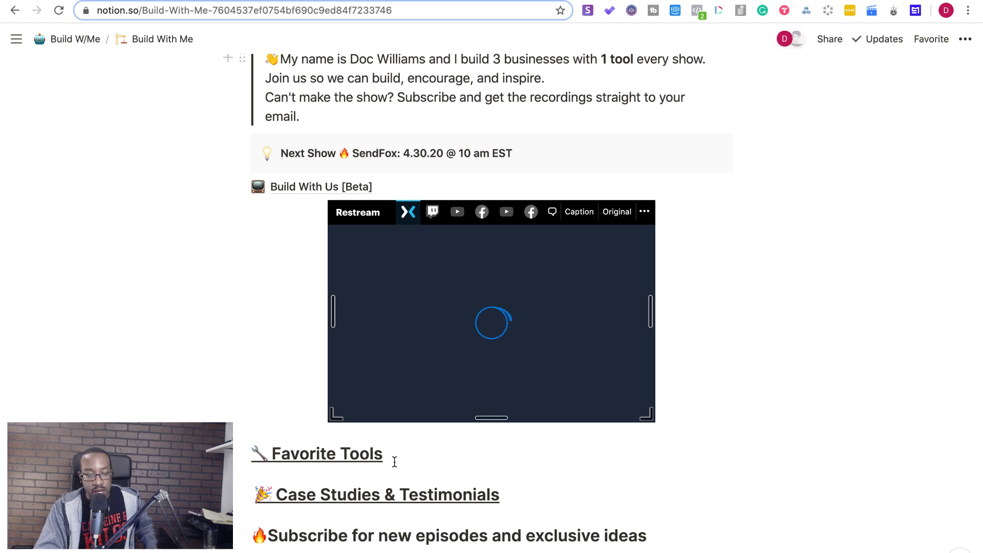
scroll(394, 462, "down", 1)
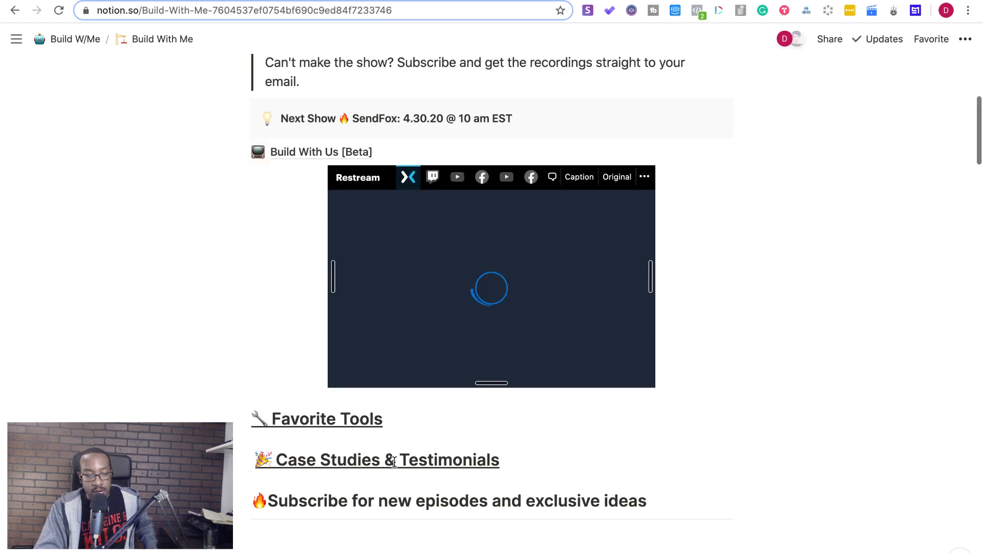
scroll(395, 466, "down", 6)
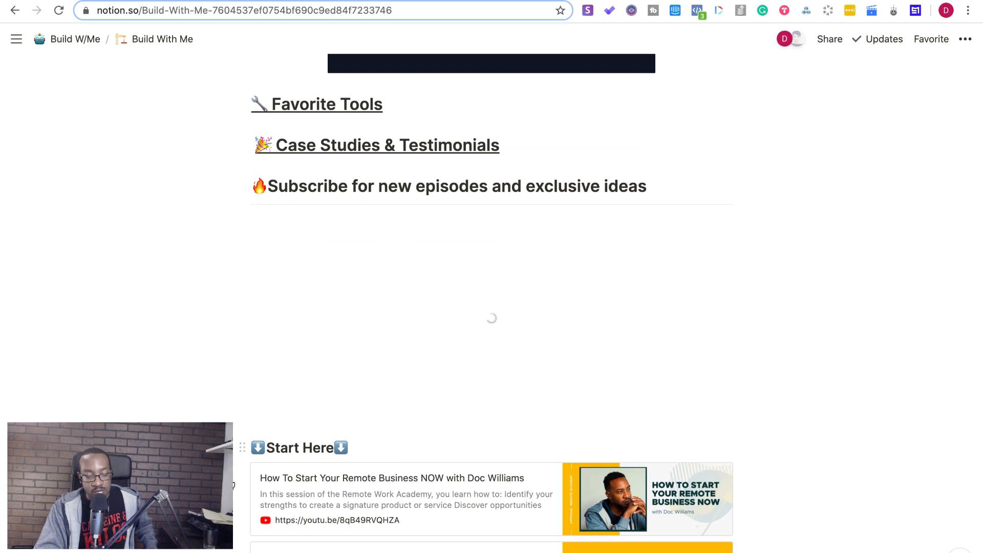
scroll(395, 466, "down", 2)
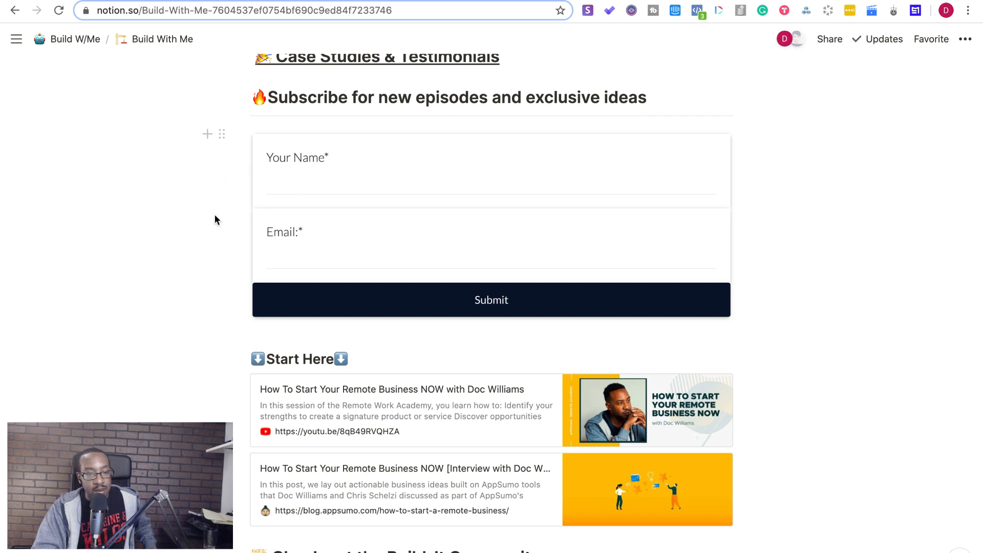
scroll(215, 219, "down", 20)
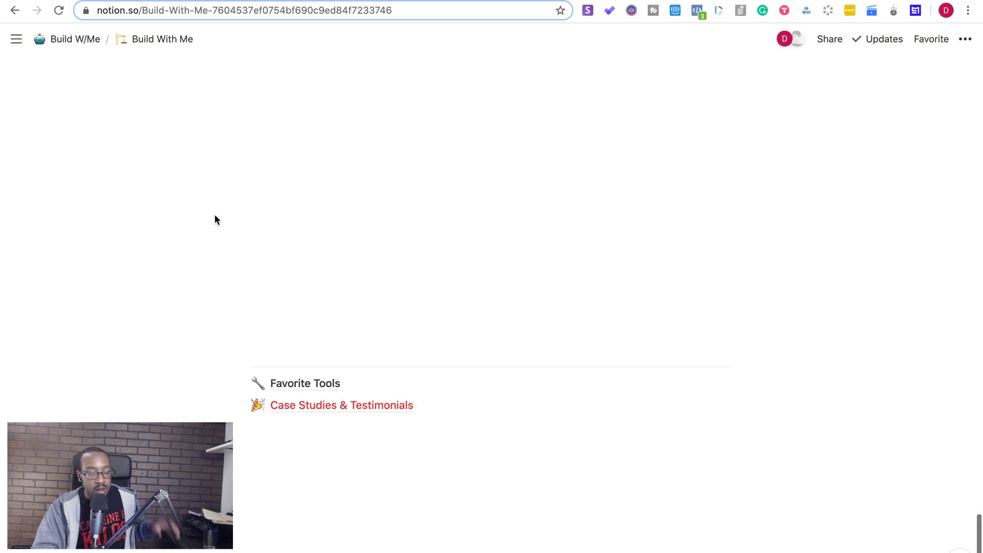
scroll(318, 222, "up", 3)
scroll(318, 222, "up", 2)
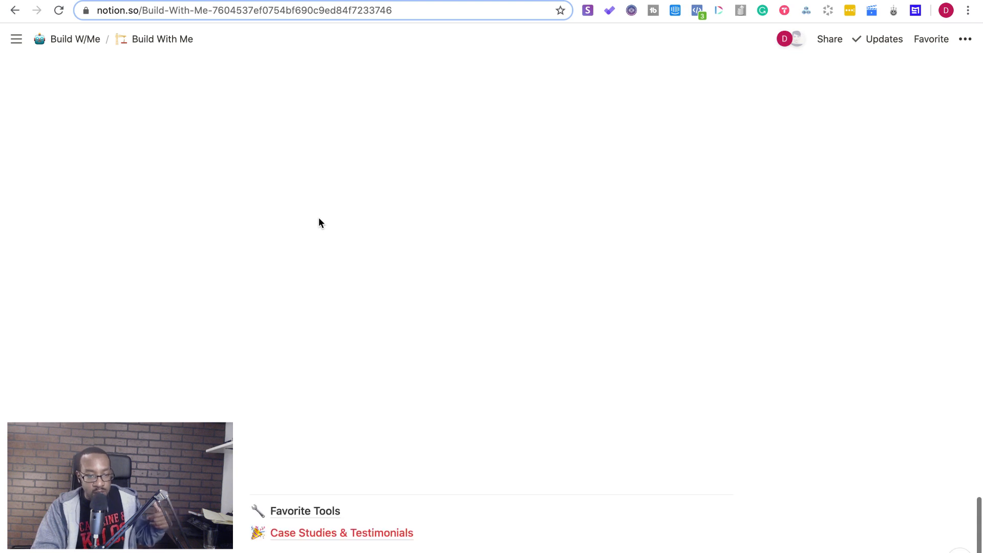
Switch to SendFox, list its embeddable forms, and check the additional options of the Build With Me Sign Up form.
left_click(303, 1)
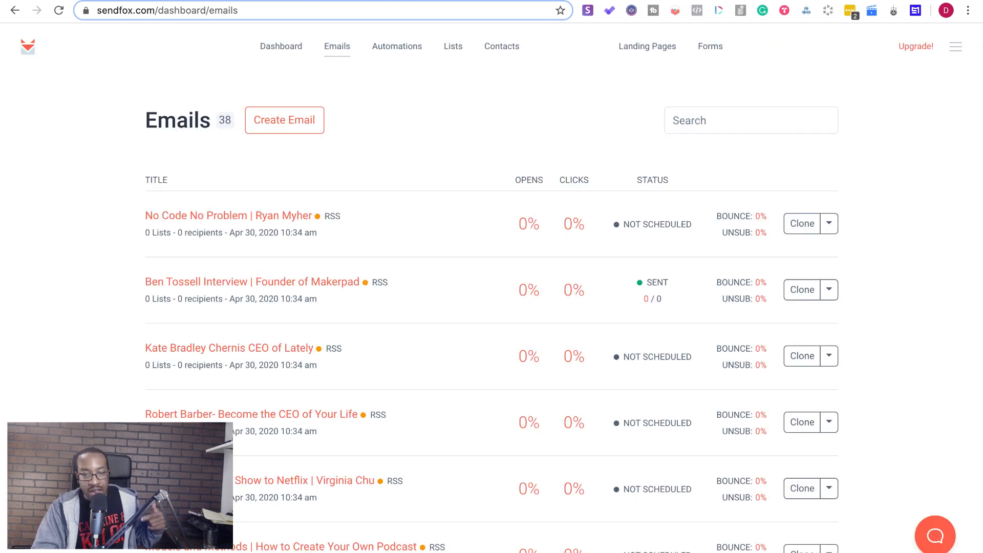
left_click(698, 53)
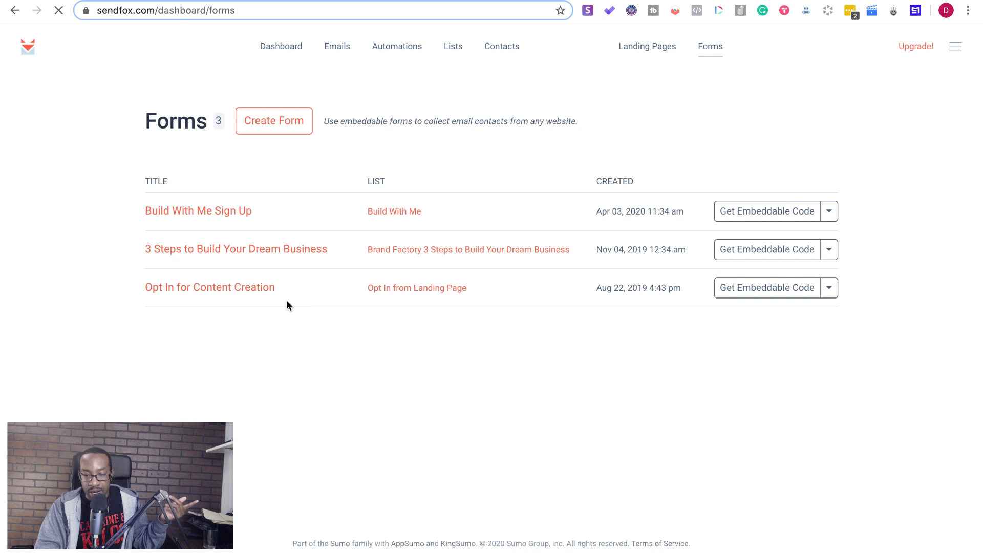
left_click(831, 211)
left_click(831, 211)
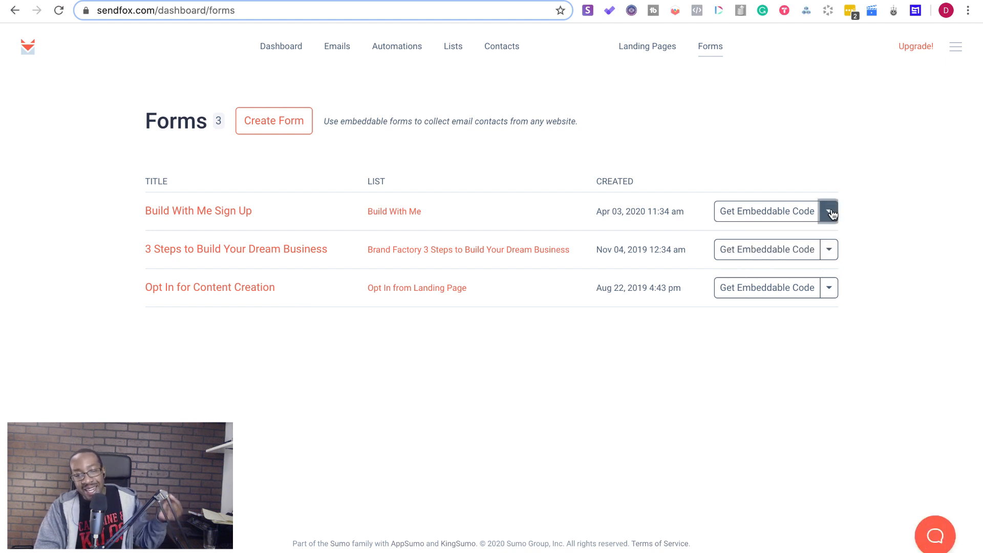
Get the embeddable code of the Build With Me Sign Up form, look through it and copy it.
left_click(761, 220)
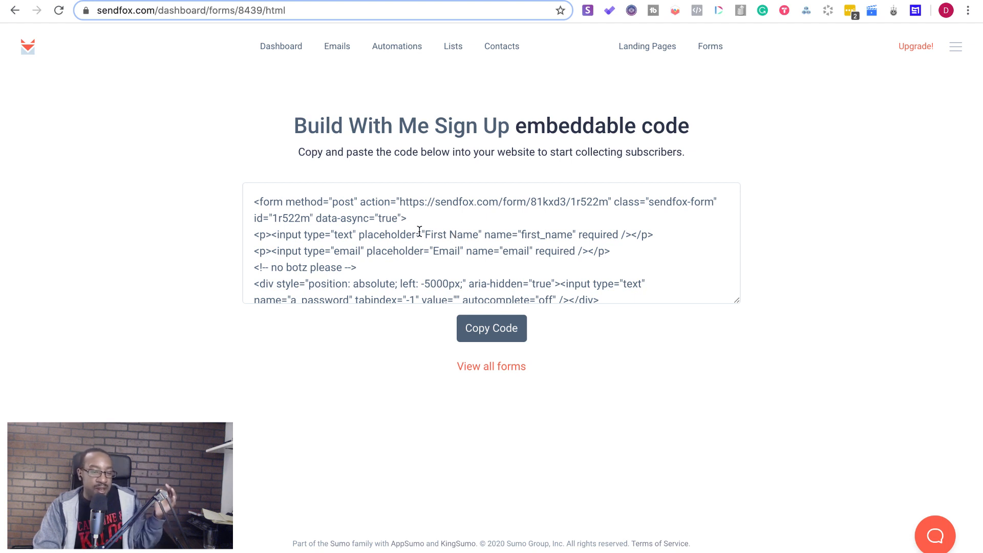
scroll(419, 231, "down", 3)
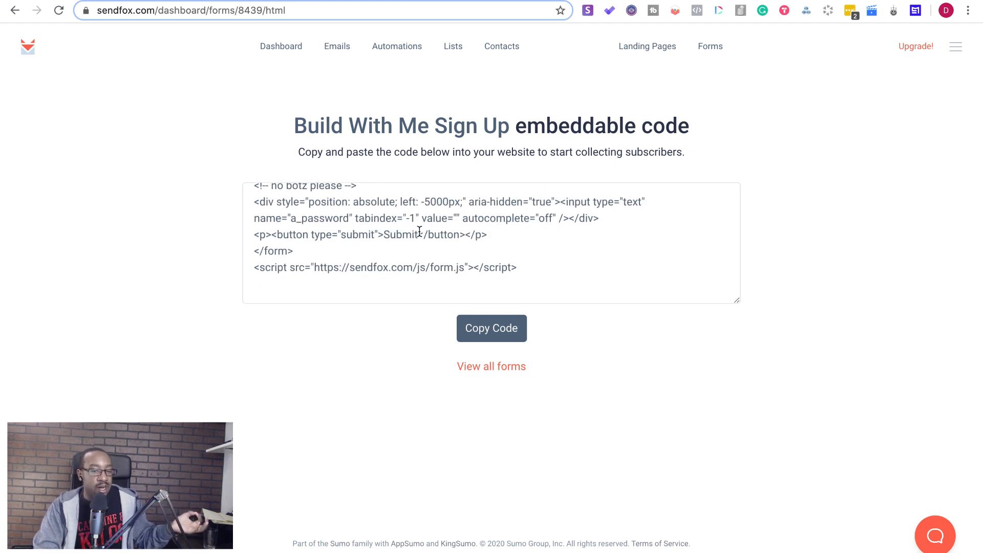
scroll(419, 232, "up", 2)
scroll(420, 232, "up", 2)
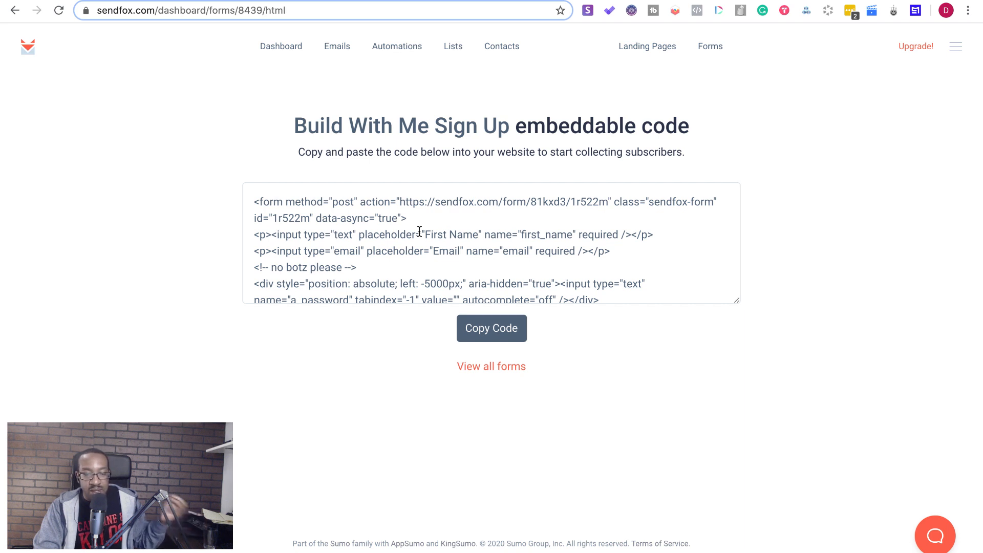
left_click(481, 332)
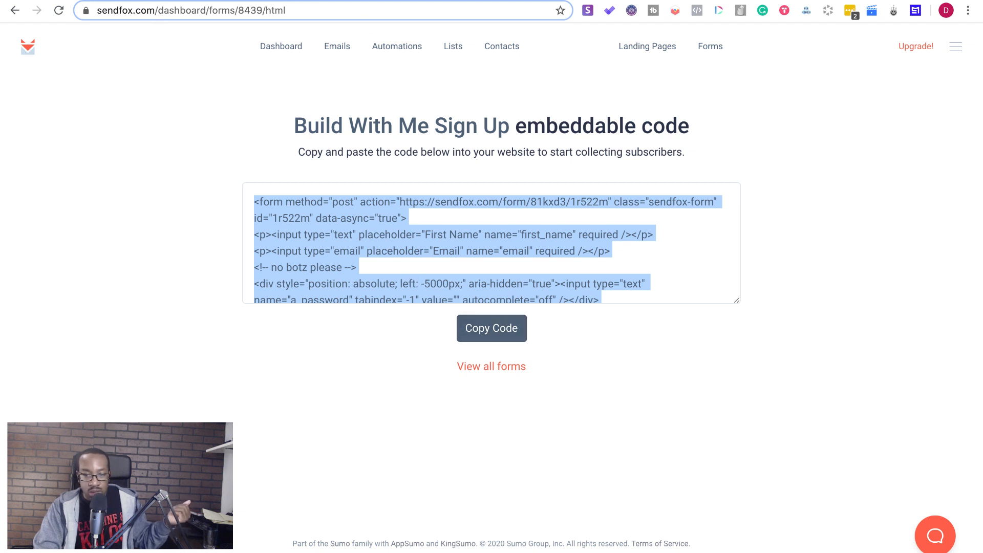
Switch to the Build With Me page in Notion and embed the copied form code in a new Embed block below the featured build.
key("ctrl+Tab")
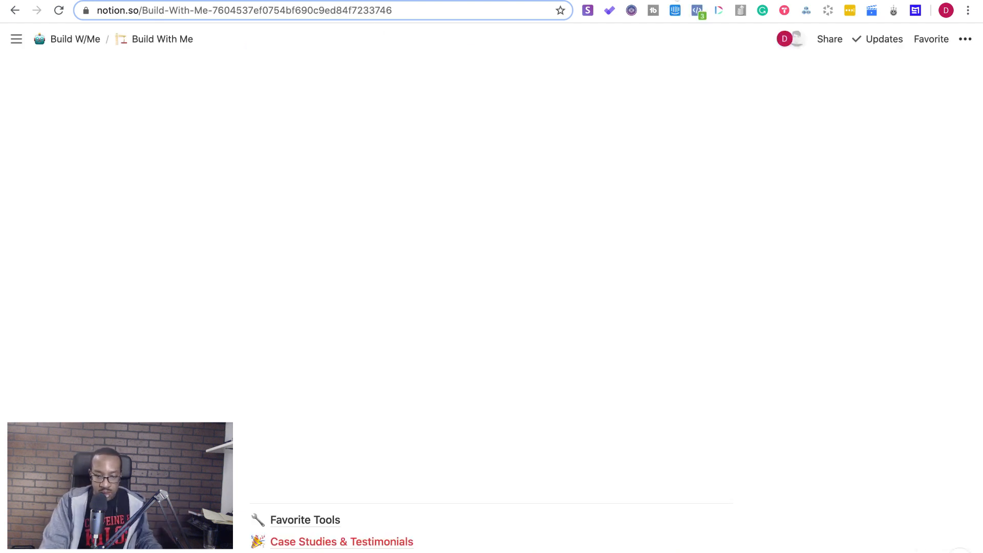
scroll(300, 199, "up", 3)
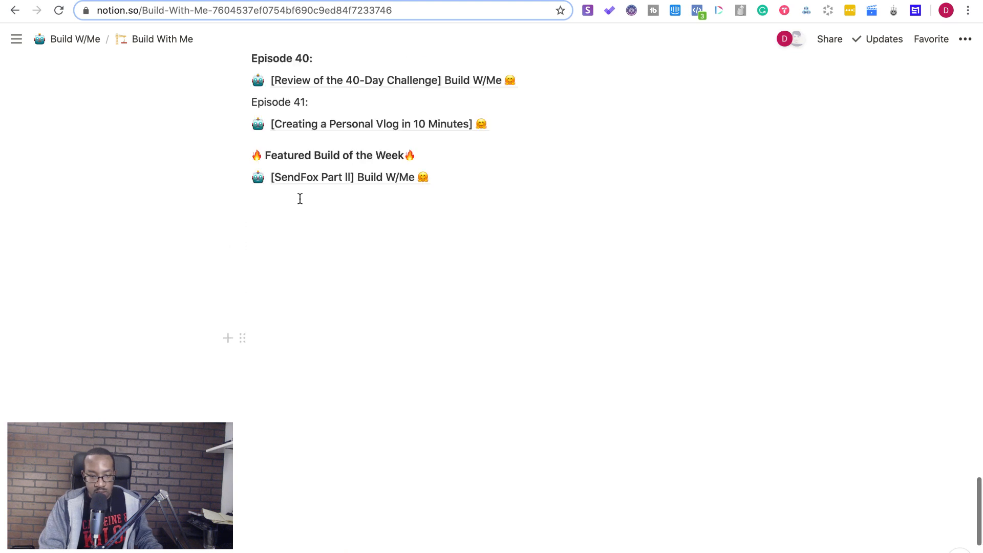
scroll(300, 199, "down", 3)
left_click(258, 198)
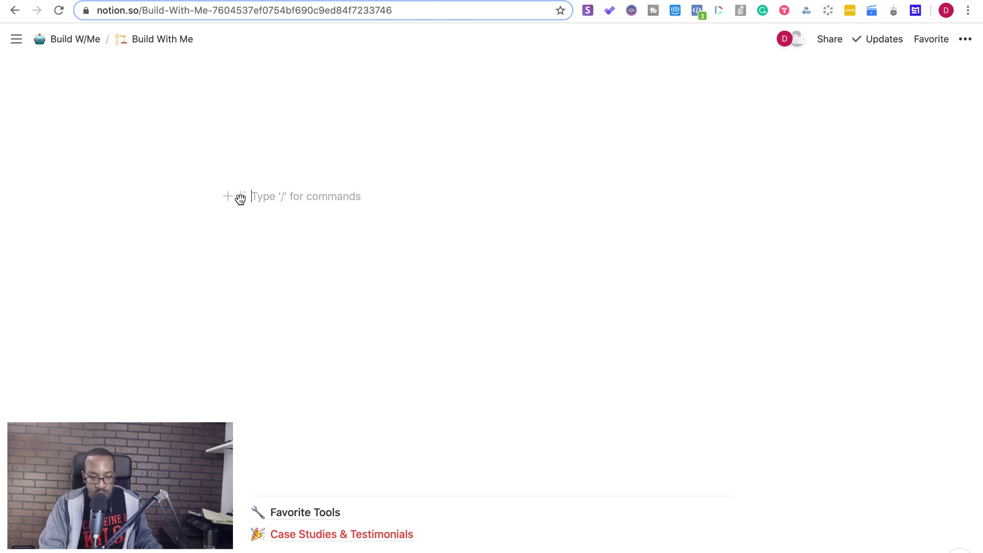
left_click(229, 197)
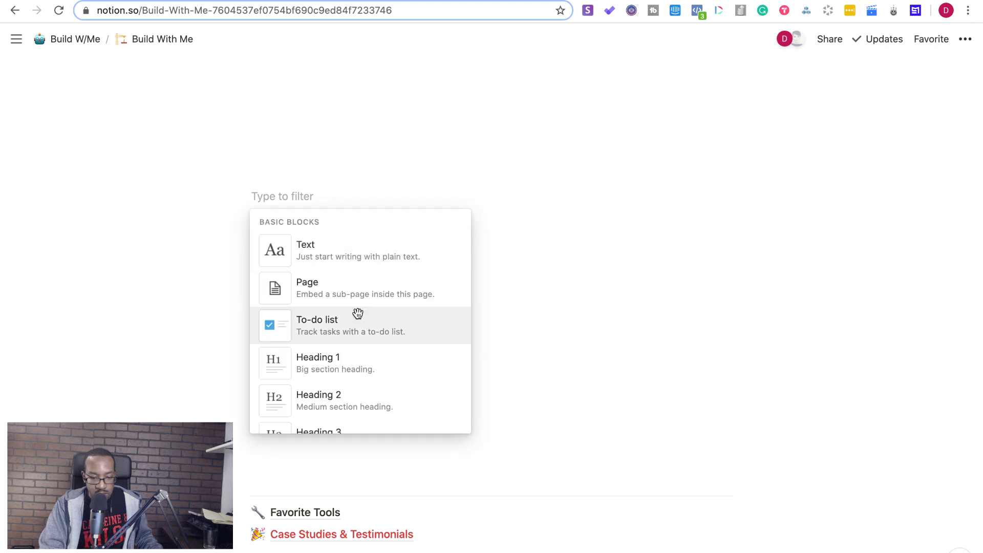
scroll(358, 313, "down", 10)
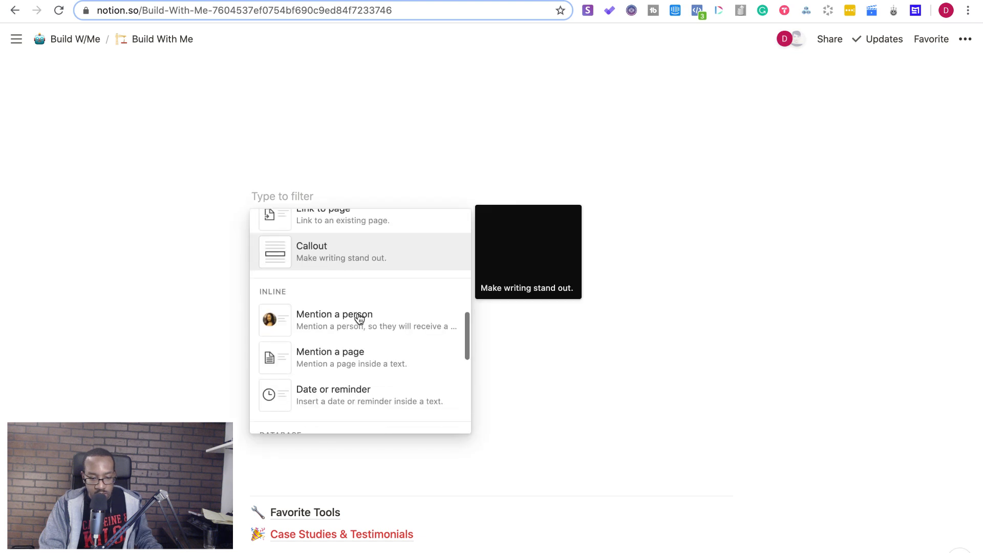
scroll(360, 318, "down", 8)
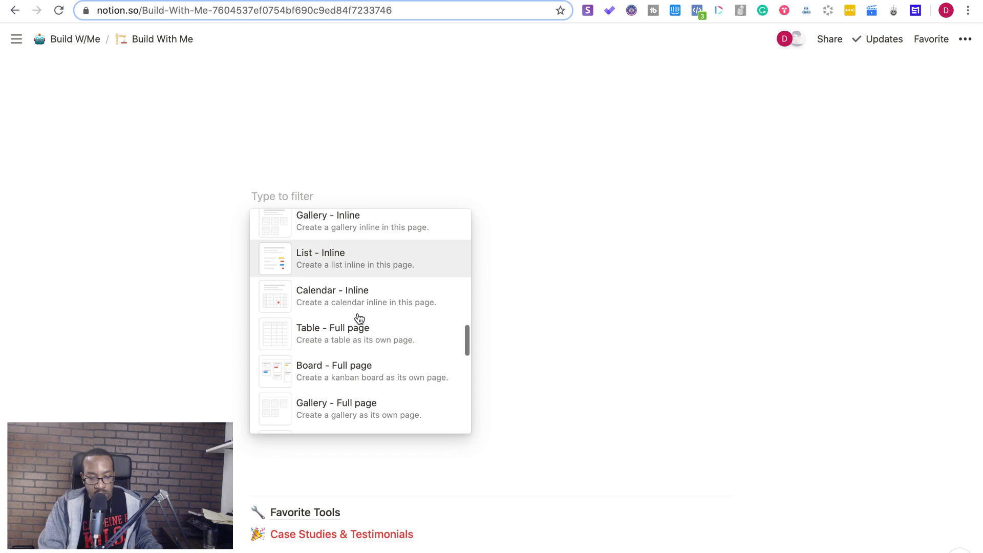
scroll(359, 318, "down", 10)
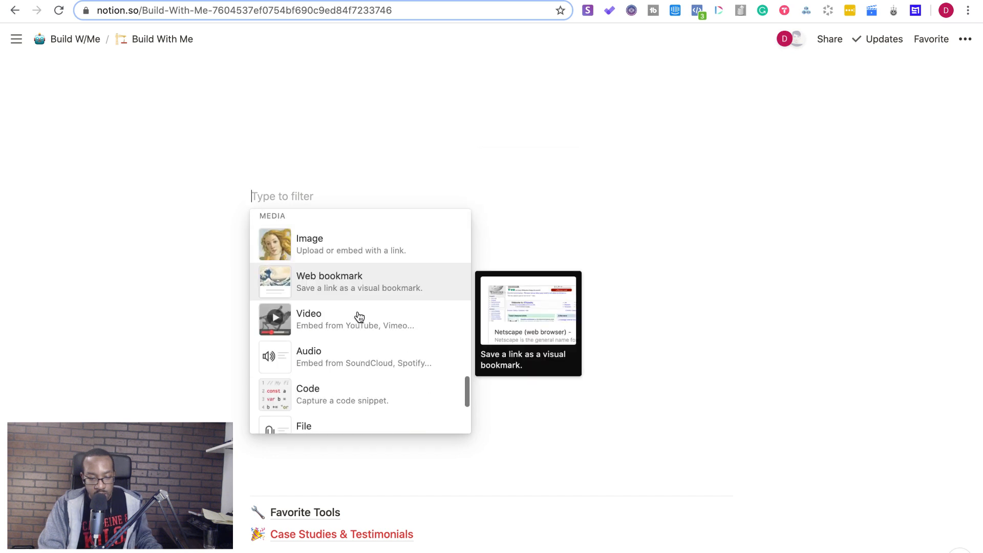
scroll(359, 318, "down", 2)
scroll(360, 318, "down", 8)
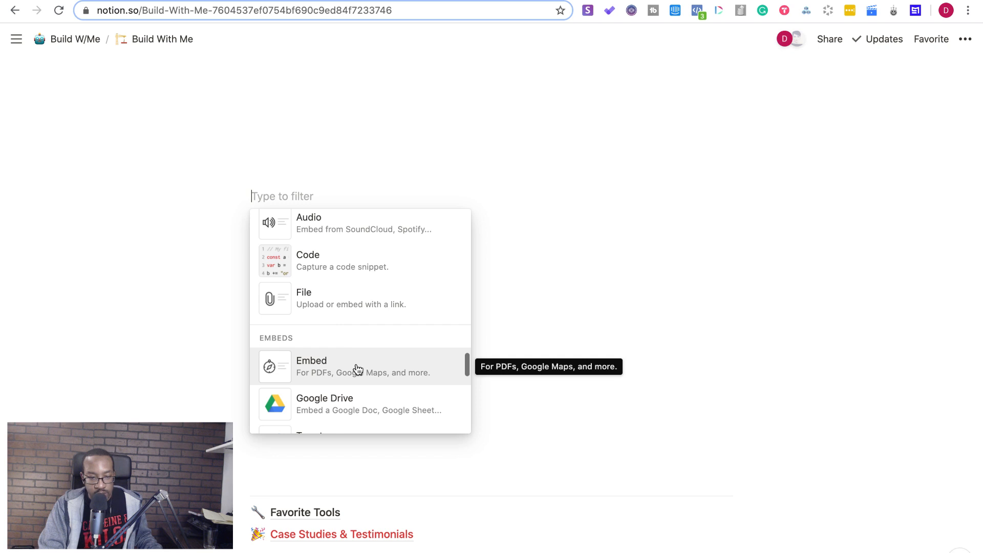
left_click(324, 362)
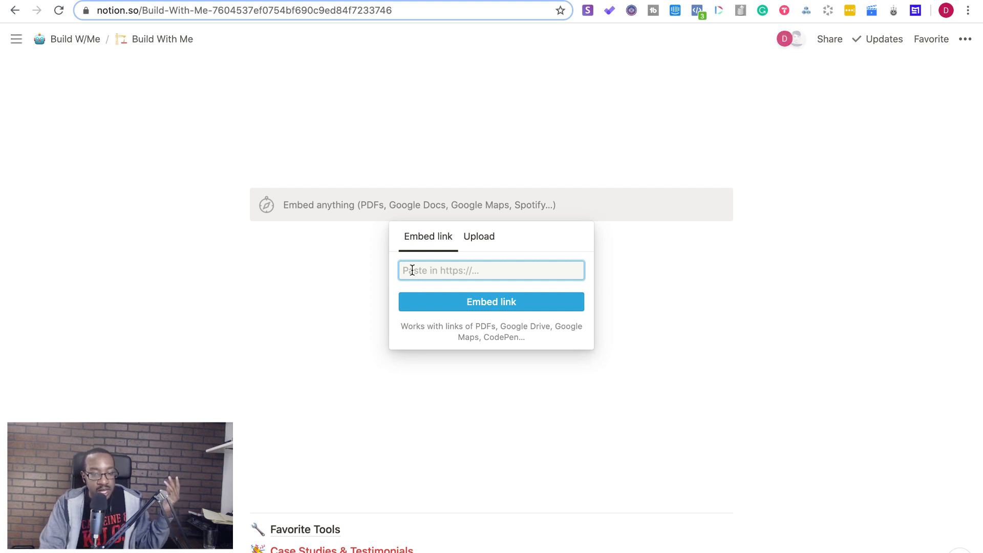
key("super+v")
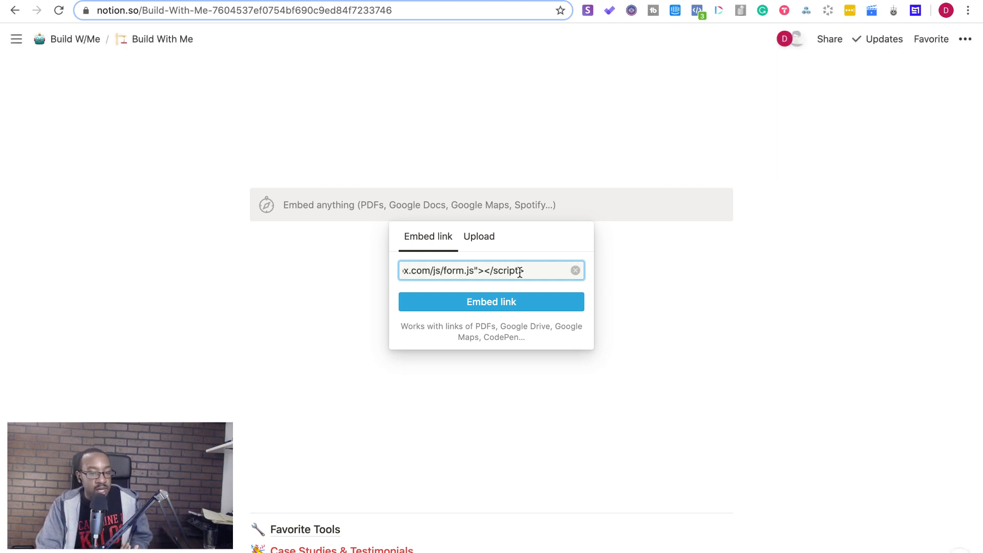
left_click(517, 308)
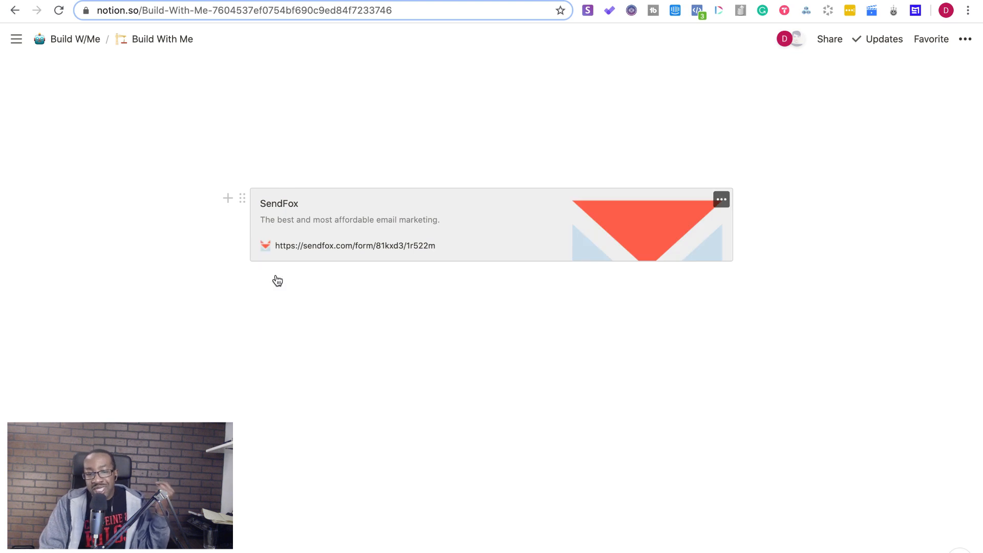
Follow the embedded SendFox link to check its subscription form, and return to the Build With Me page.
left_click(306, 217)
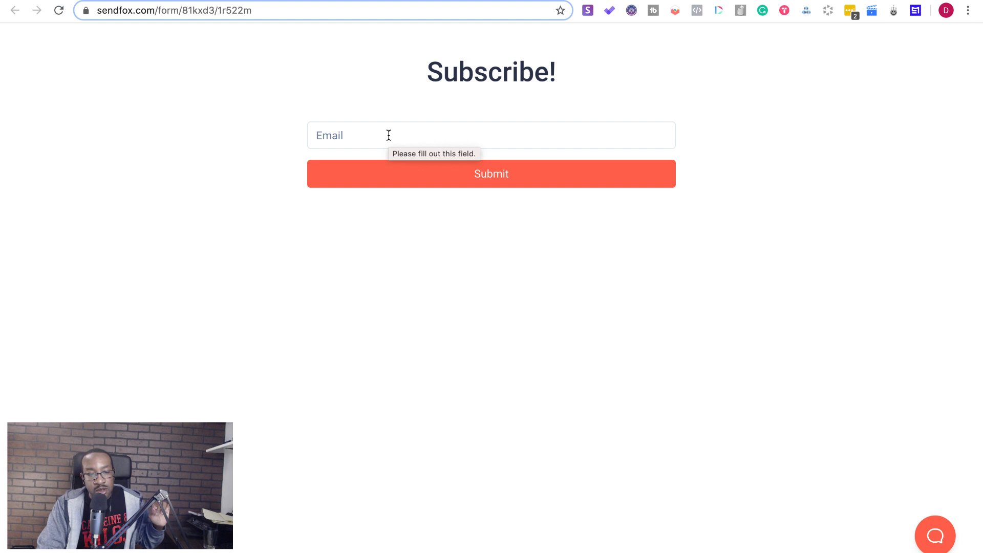
left_click(315, 14)
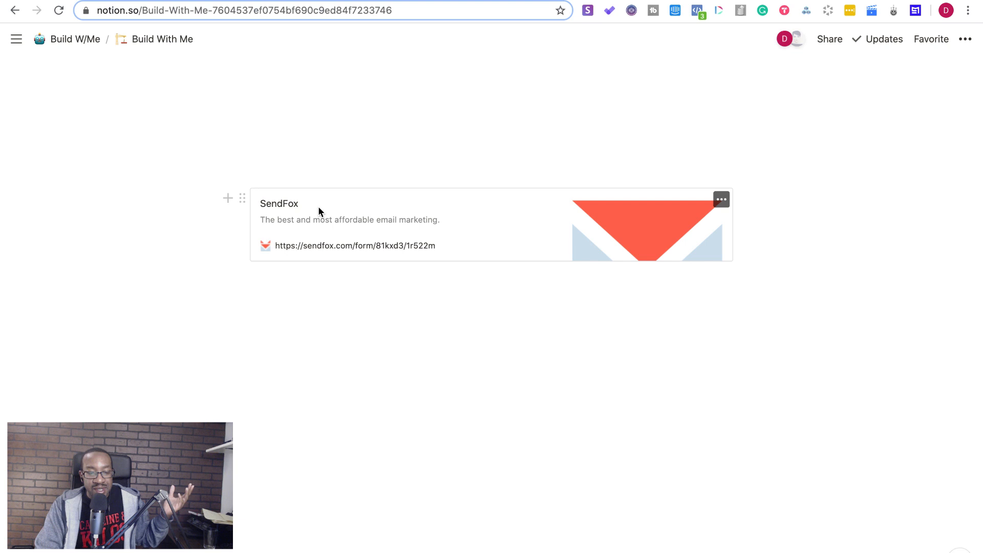
Add a second Embed block below the SendFox embed, using the same copied form code.
left_click(259, 287)
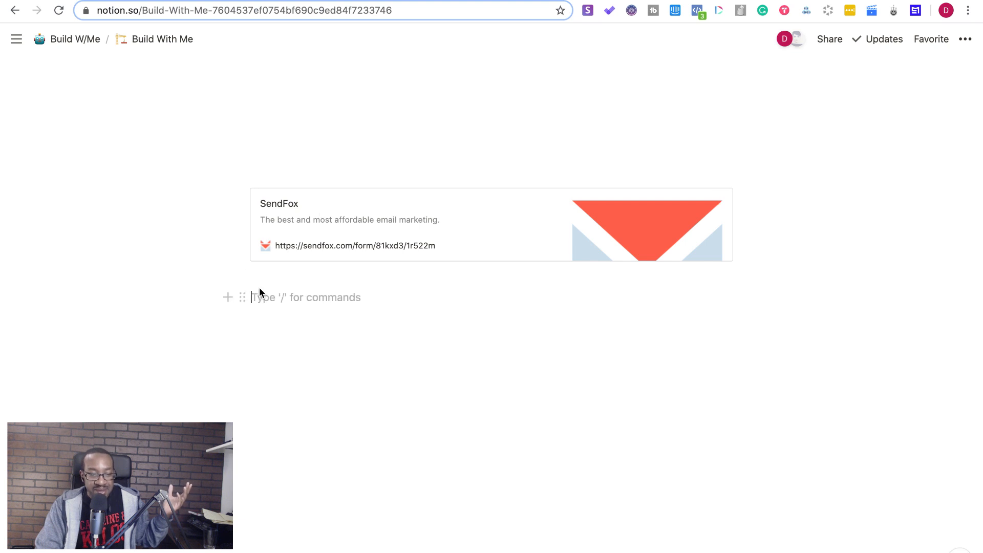
left_click(229, 297)
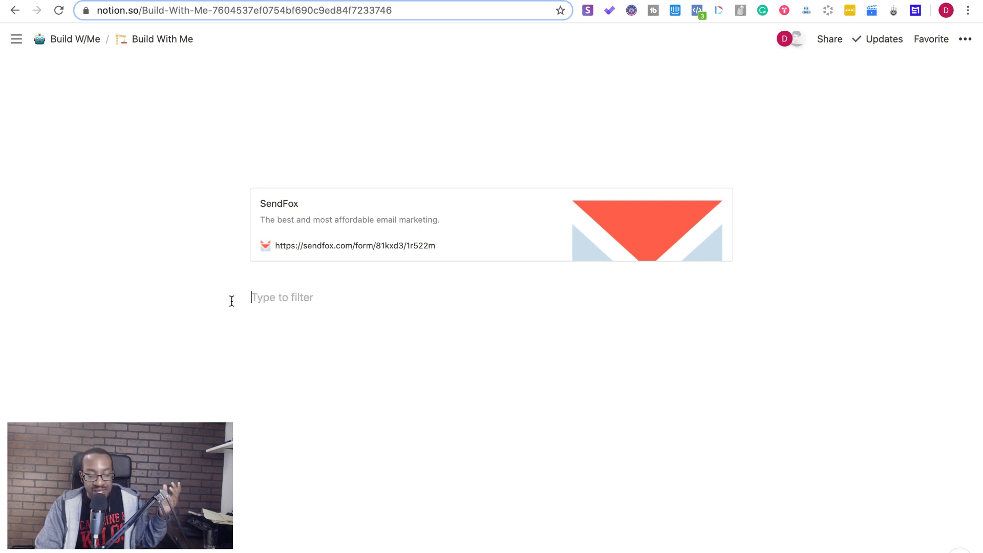
scroll(307, 397, "down", 5)
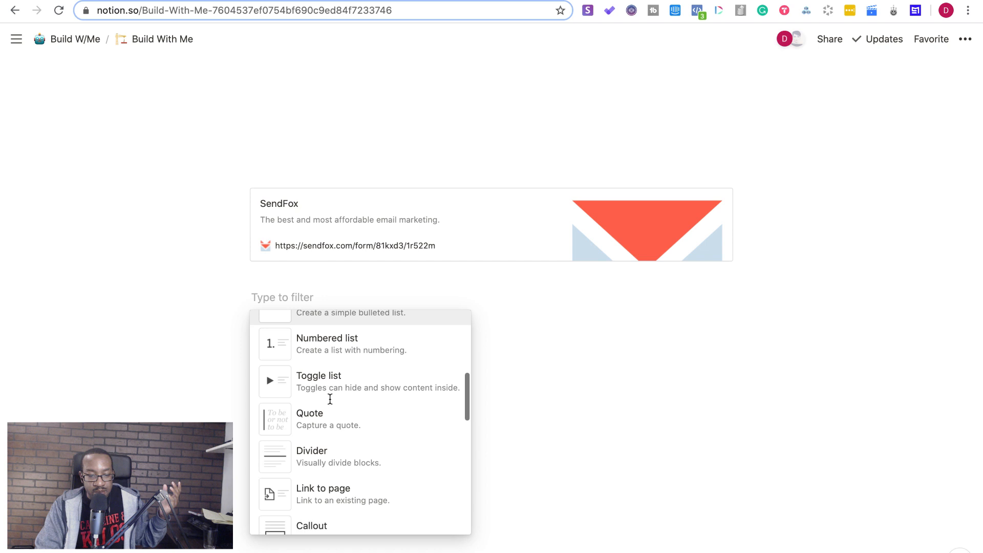
scroll(329, 399, "down", 15)
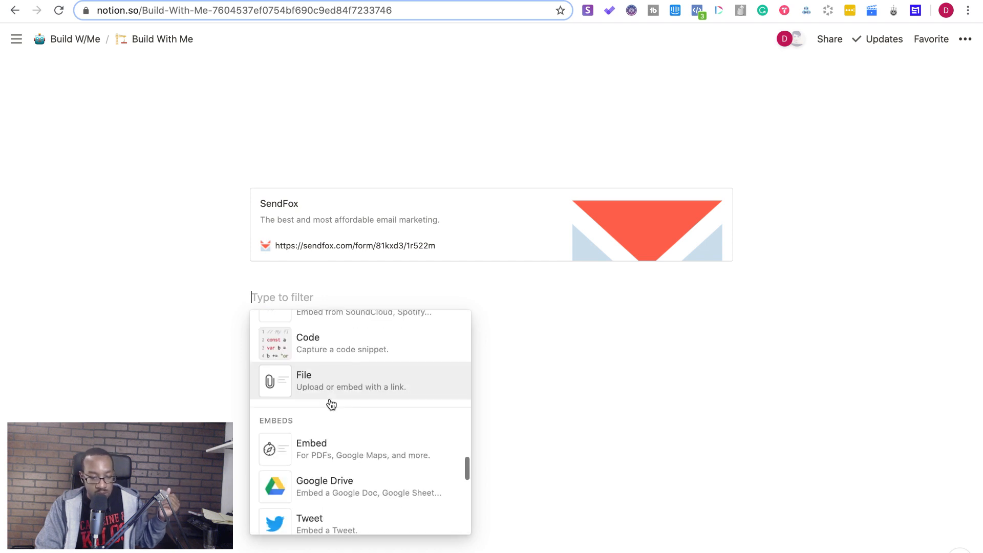
scroll(330, 409, "down", 1)
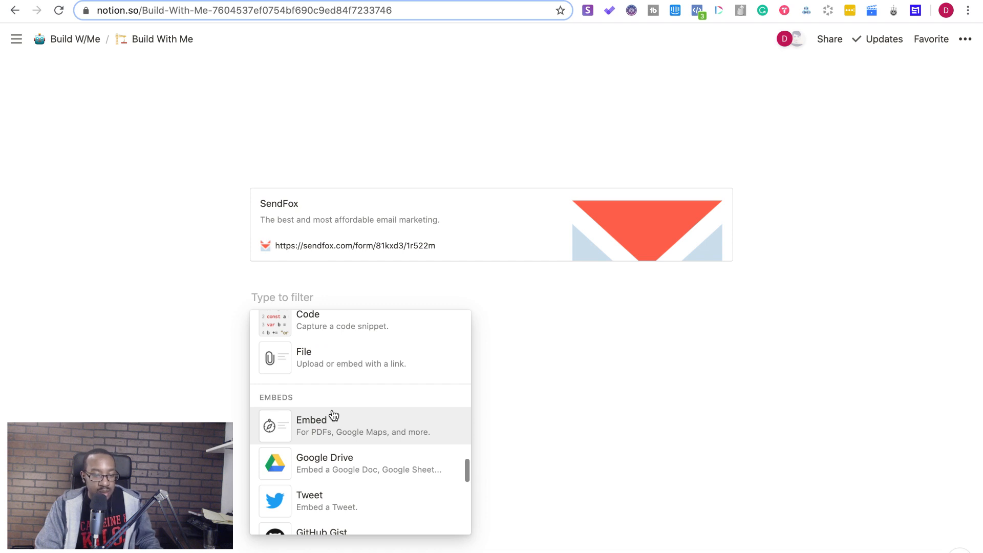
left_click(333, 415)
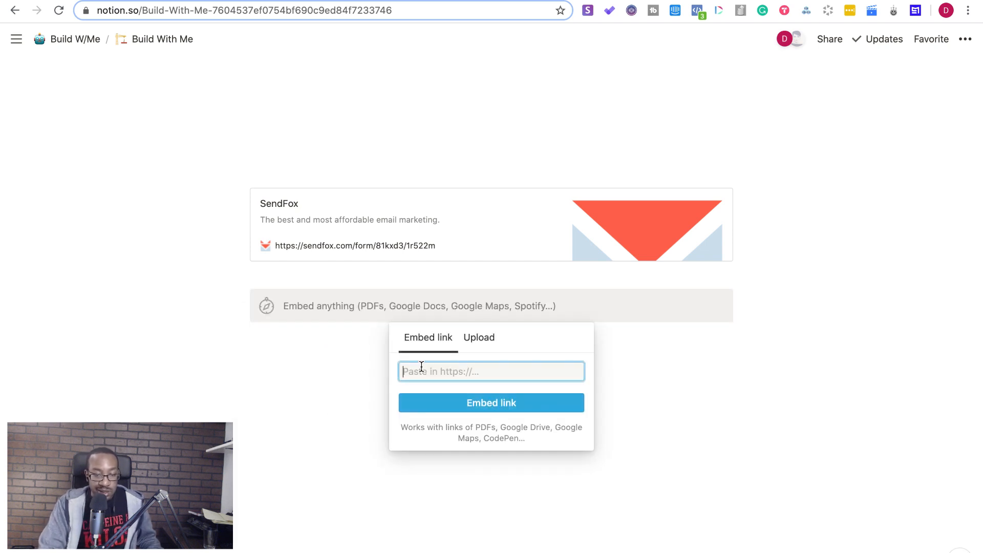
key("super+v")
key("Return")
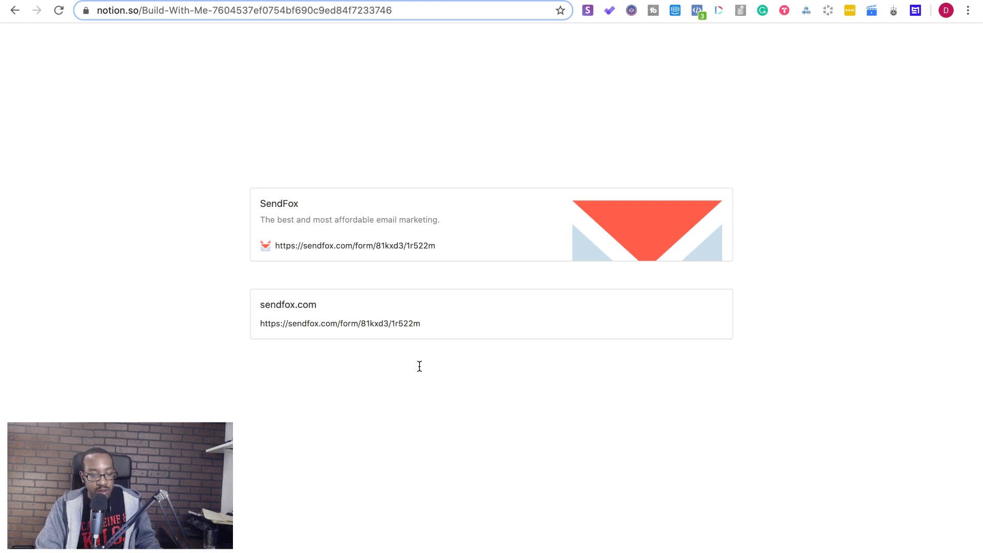
Search Notion's block types for "html" below the second SendFox embed, and dismiss the search.
left_click(233, 383)
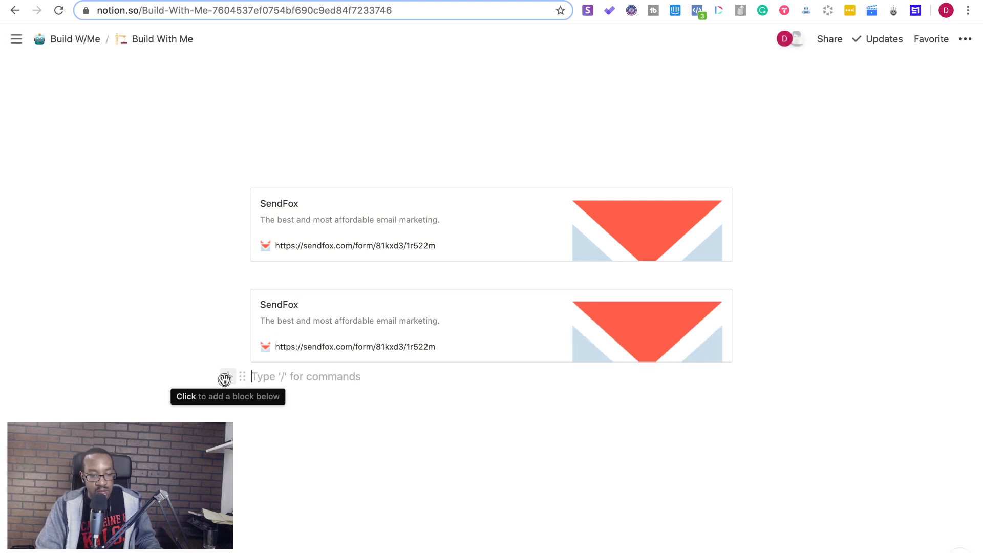
left_click(225, 379)
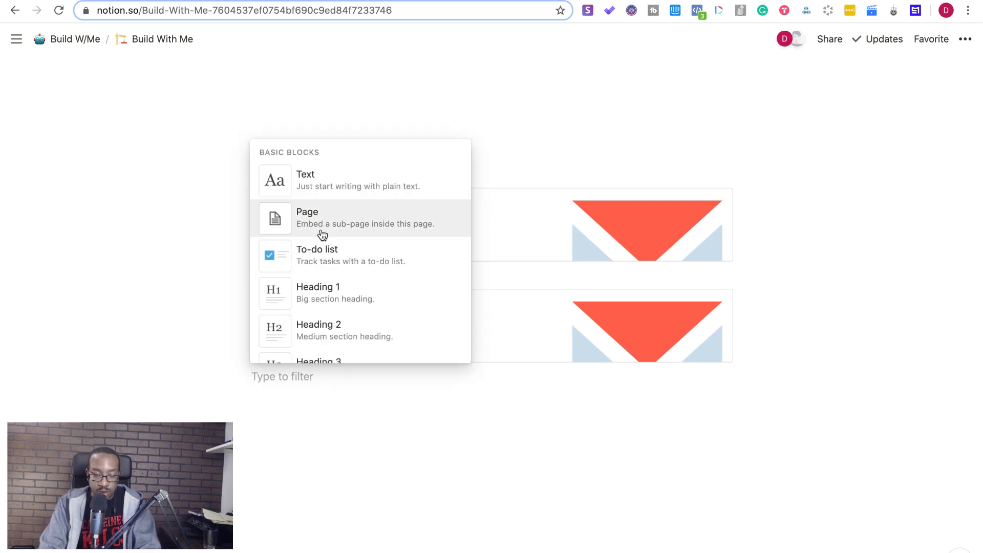
type("html")
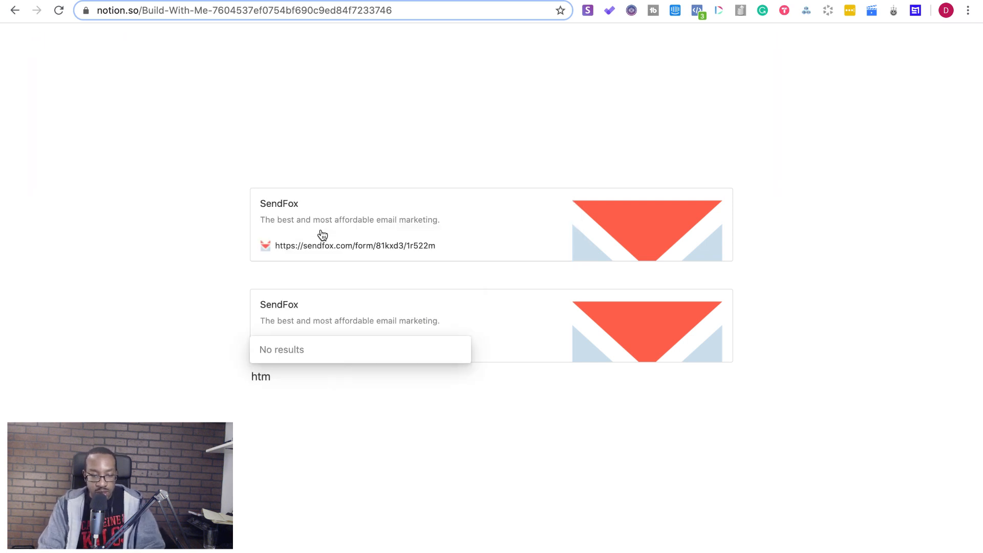
key("BackSpace")
key("BackSpace")
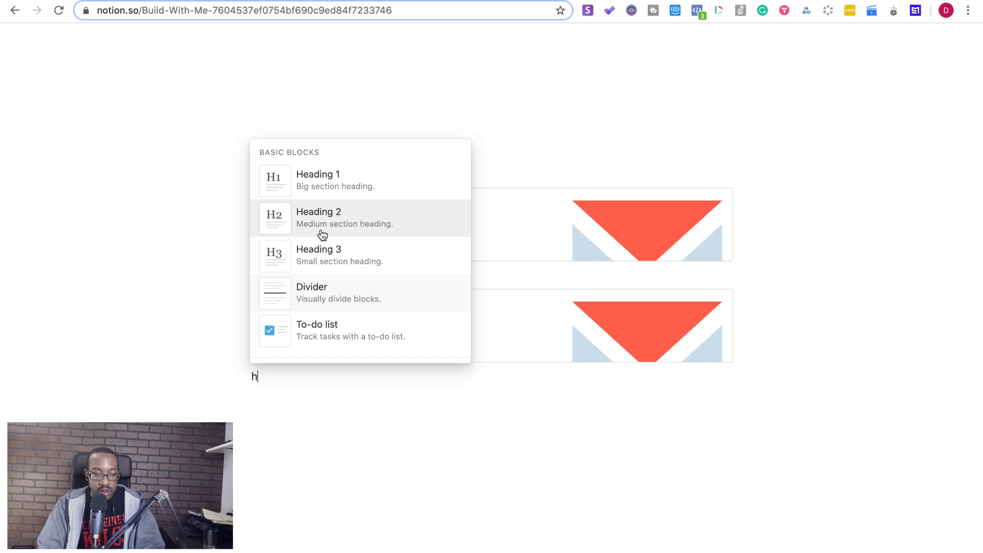
key("BackSpace")
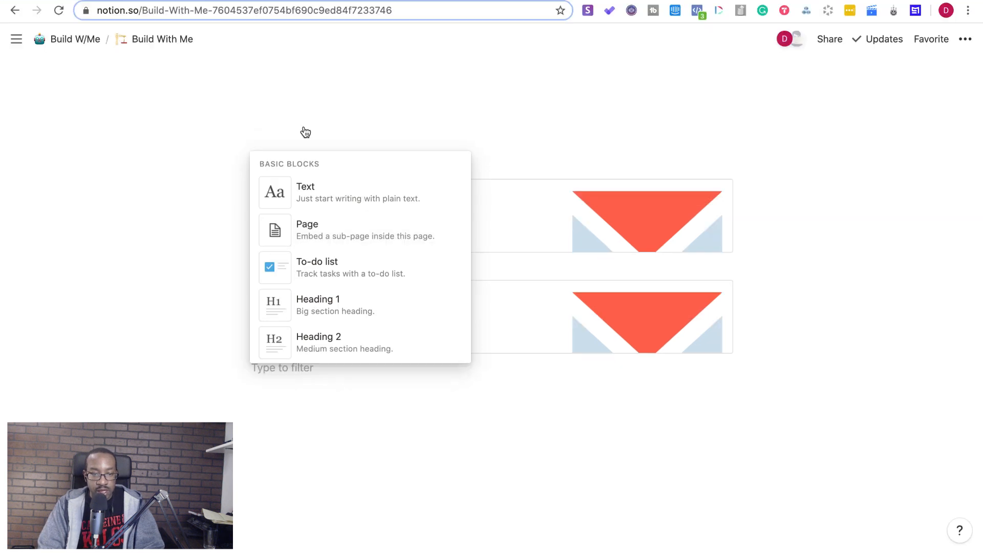
key("Escape")
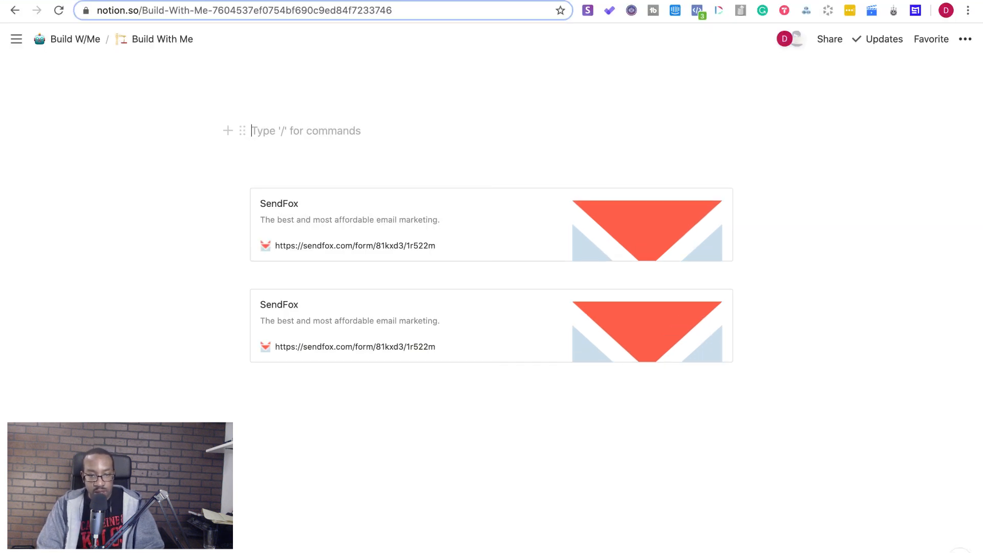
Check the viewer messages in the Restream chat and return to the Build With Me page in Notion.
key("ctrl+Tab")
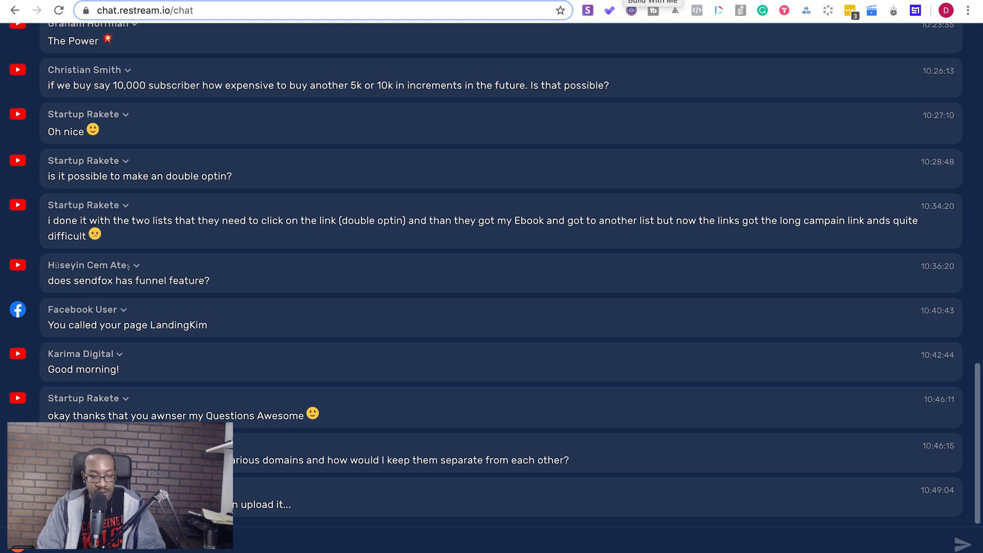
left_click(626, 0)
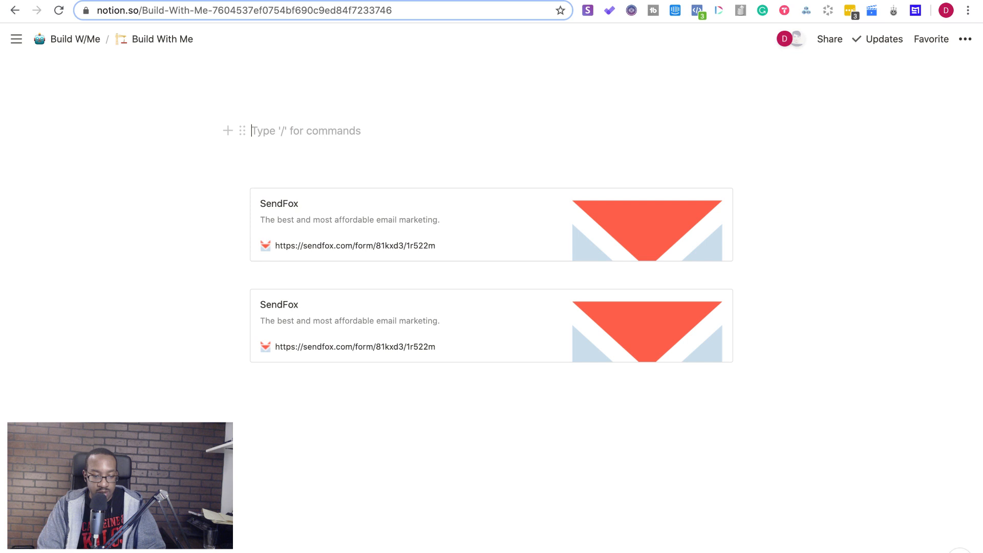
left_click(260, 399)
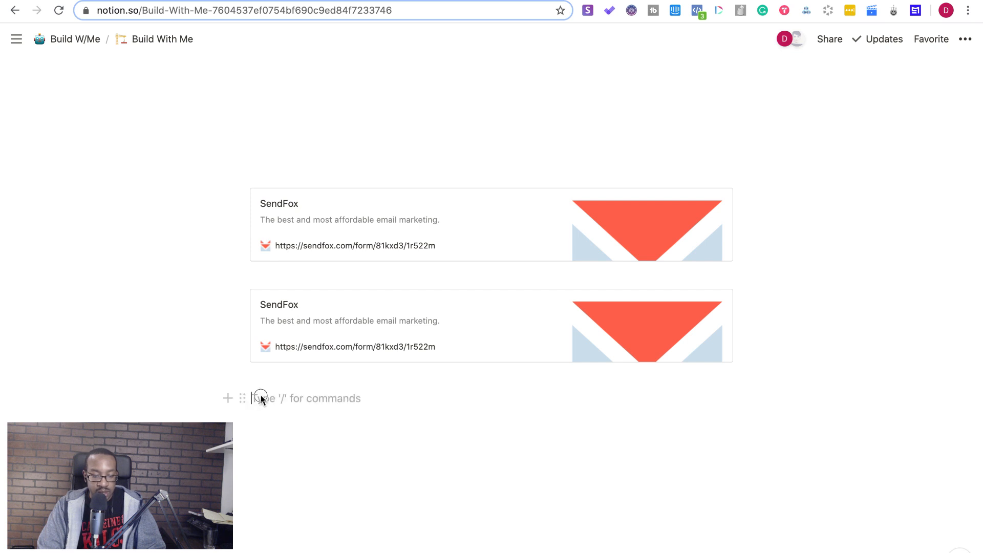
left_click(228, 399)
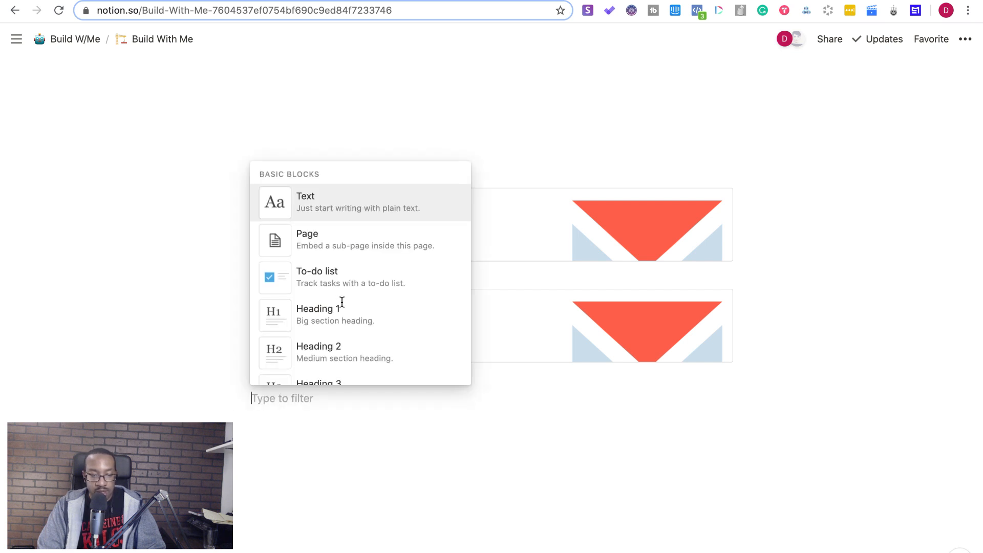
scroll(356, 312, "down", 10)
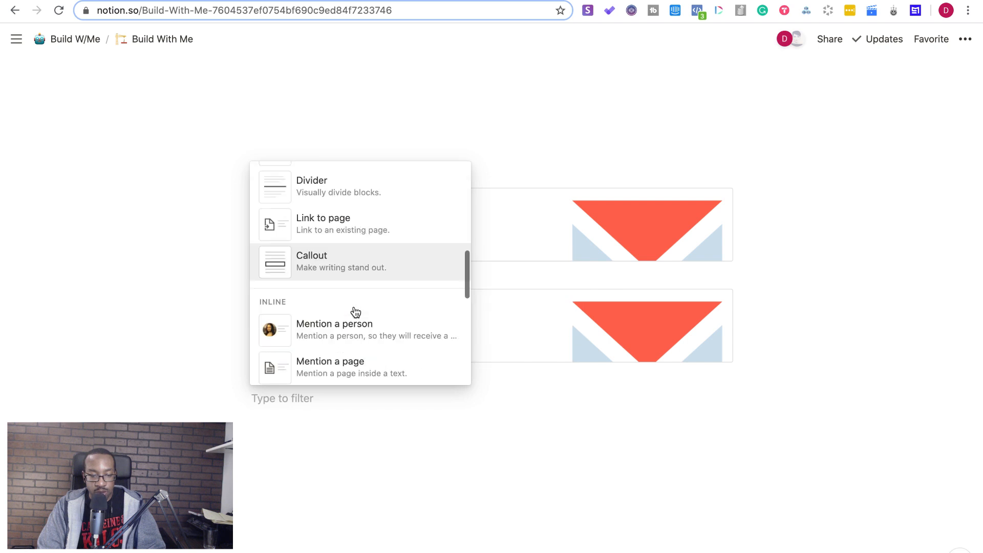
scroll(356, 313, "down", 5)
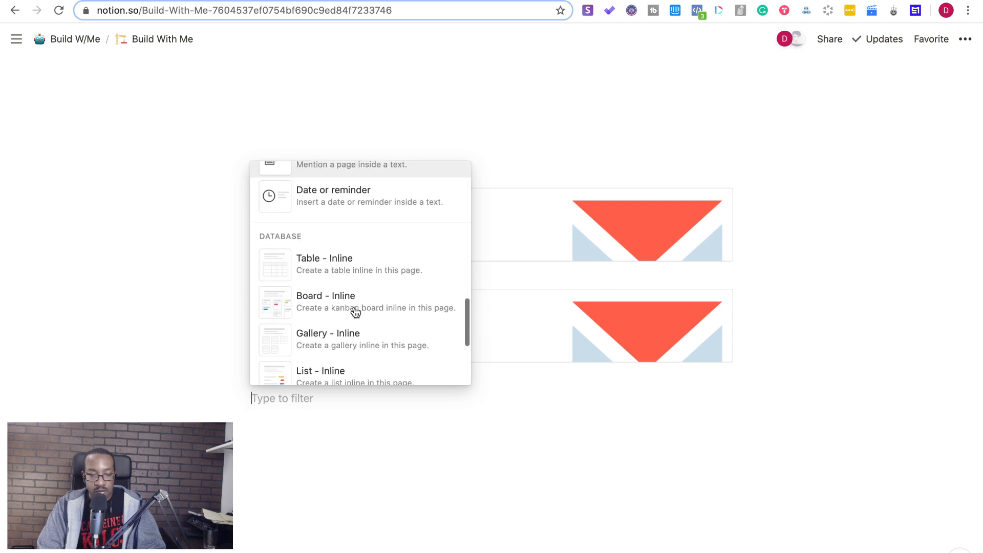
scroll(356, 313, "down", 8)
scroll(356, 313, "down", 5)
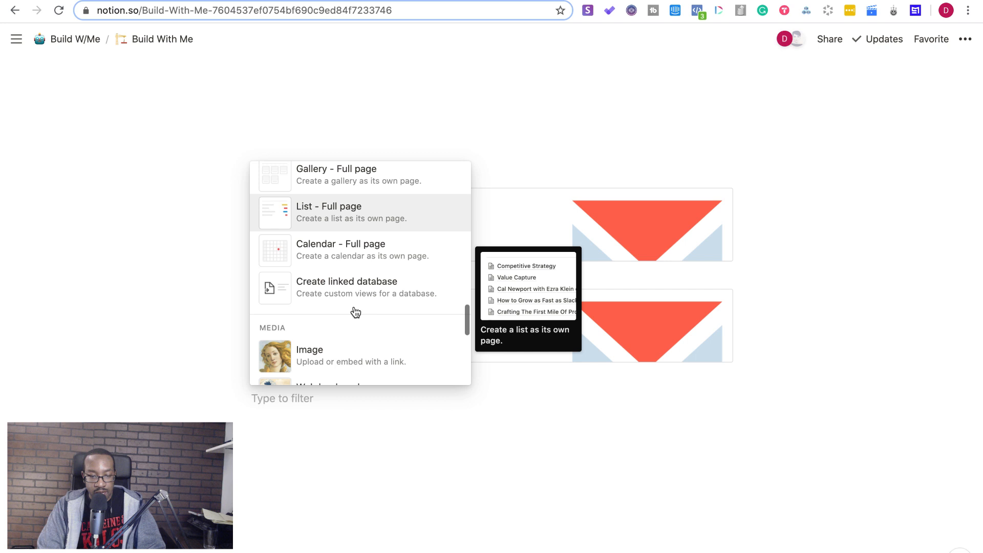
scroll(356, 313, "down", 4)
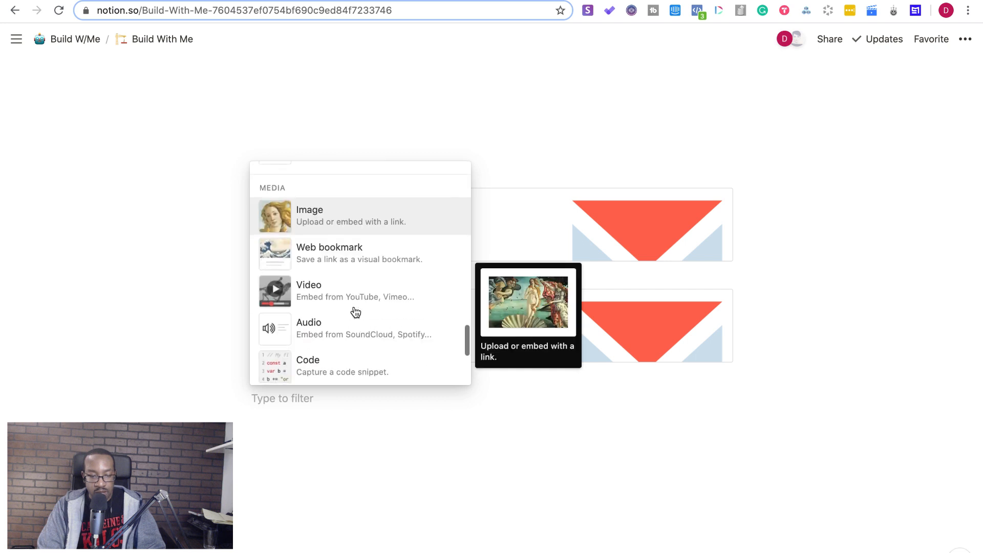
scroll(356, 312, "down", 3)
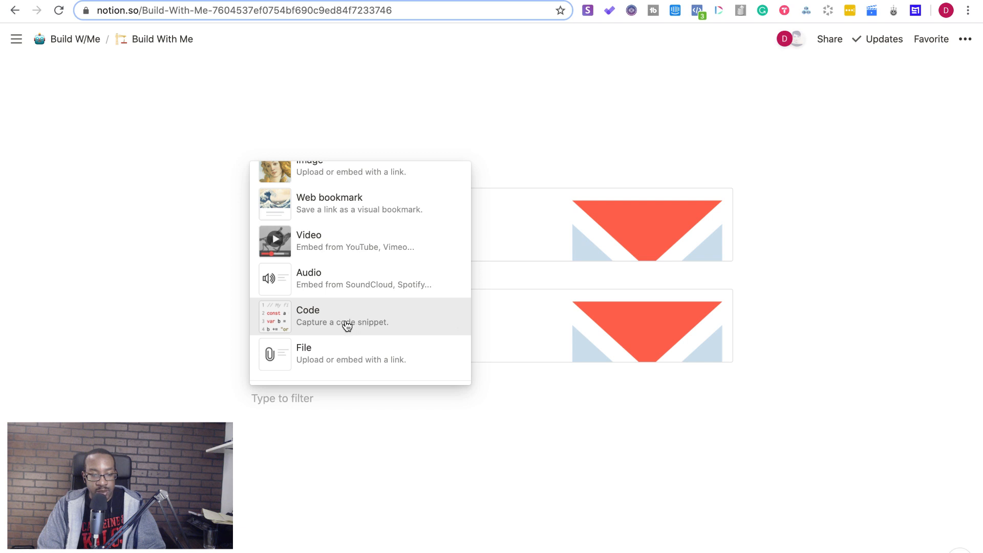
left_click(342, 323)
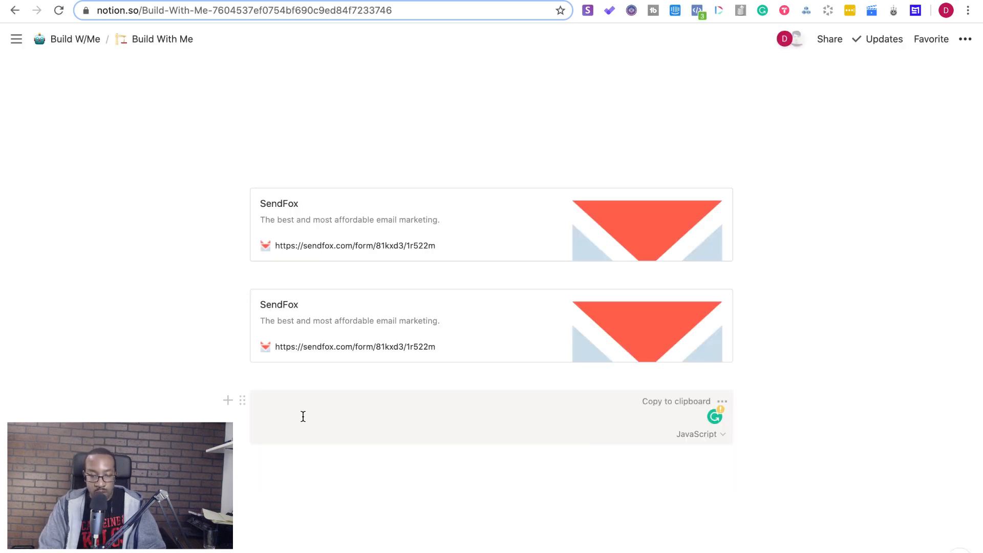
type("https://sendfox.com/form/81kxd3/1r522m")
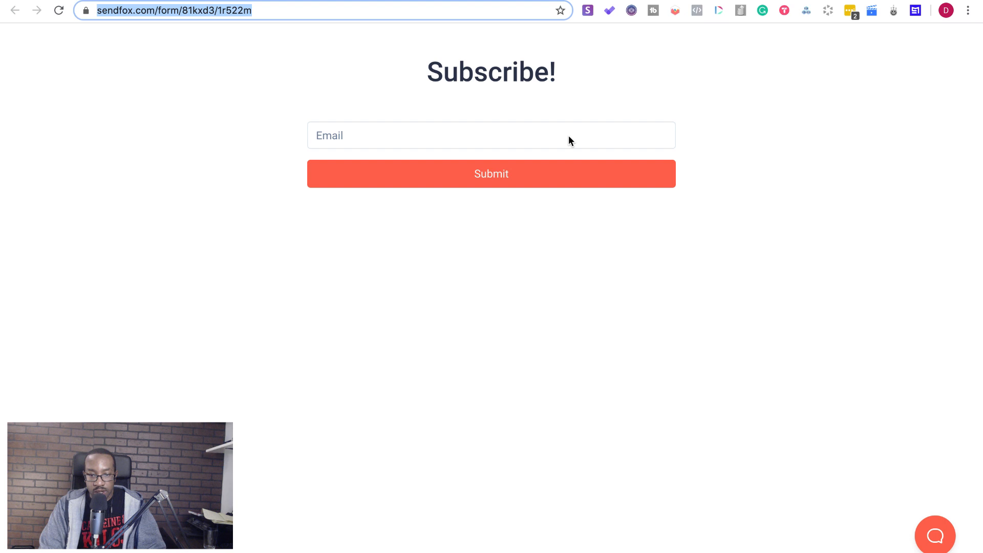
Copy the Build With Me Sign Up embeddable code from SendFox and replace the link in Notion's Code block with it.
key("Return")
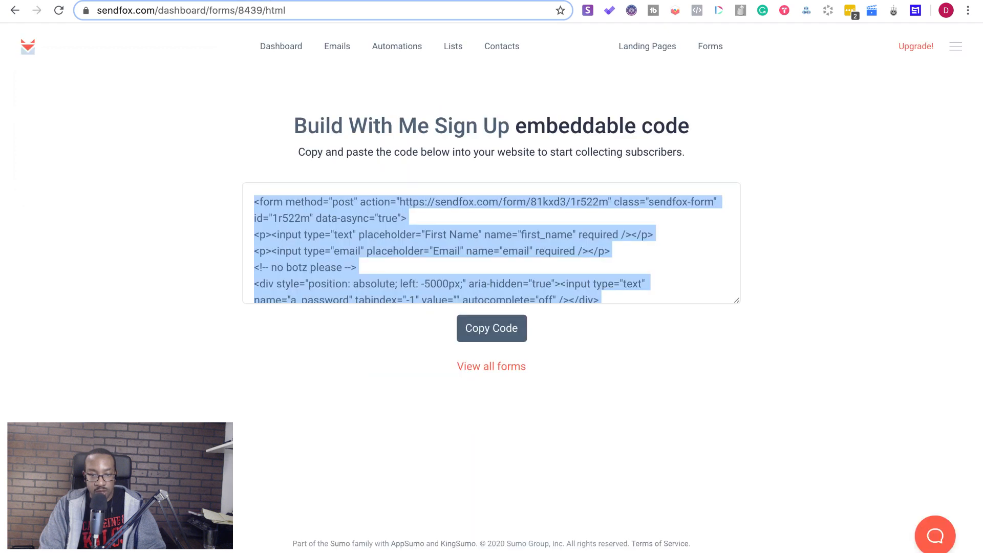
left_click(510, 331)
left_click(509, 333)
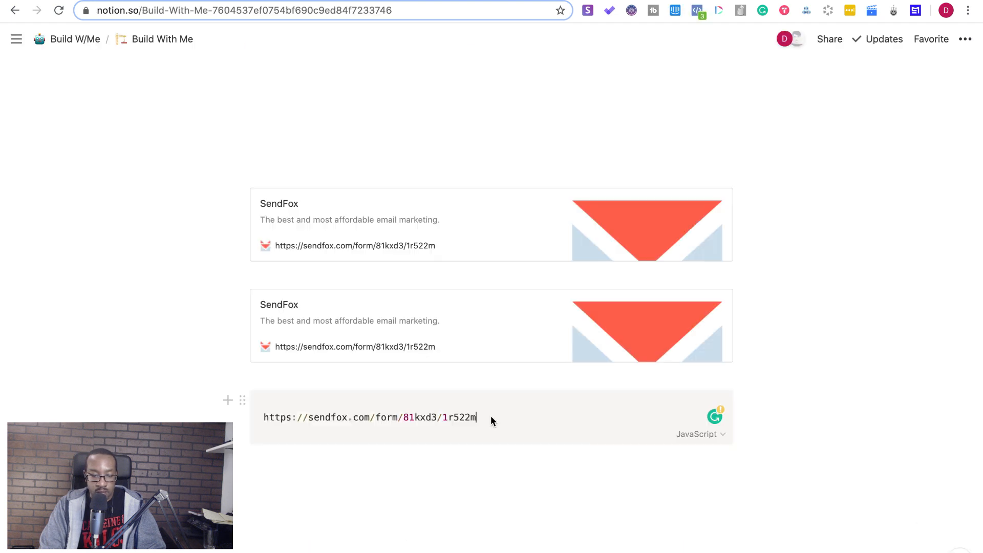
left_click_drag(491, 416, 265, 418)
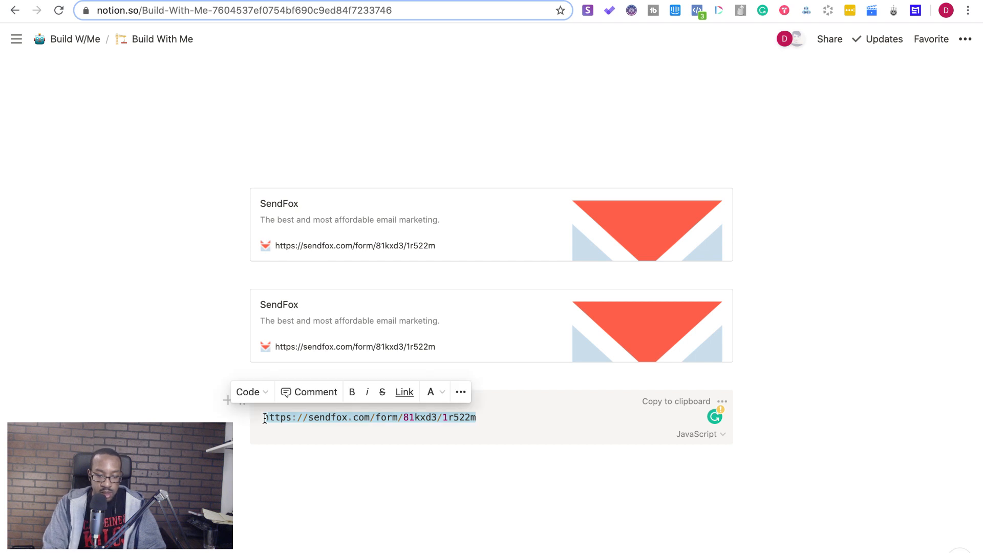
key("super+v")
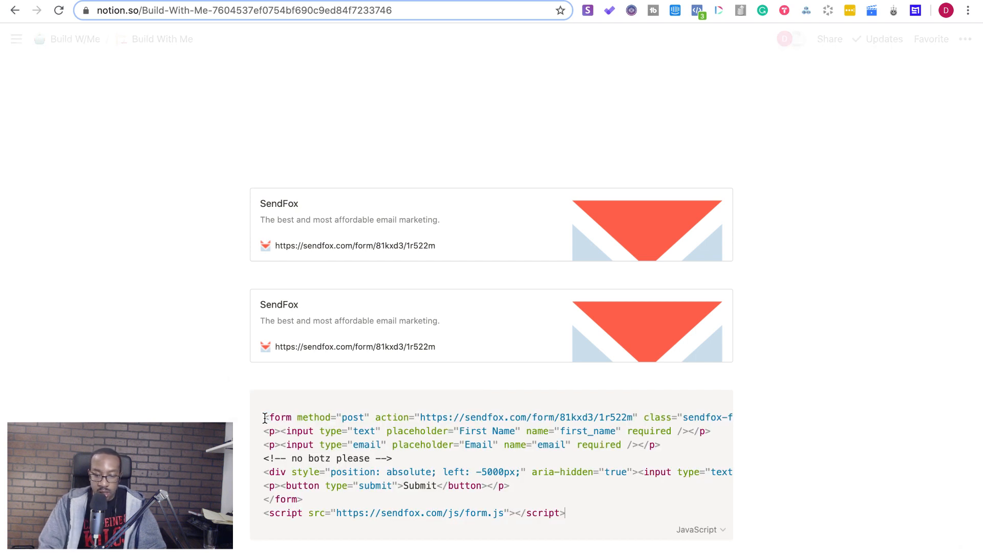
key("Return")
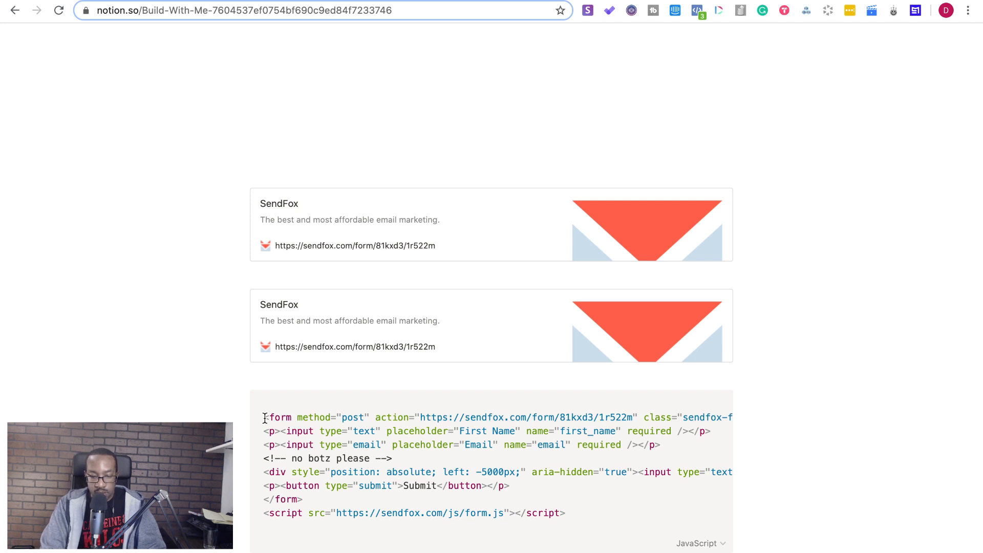
key("BackSpace")
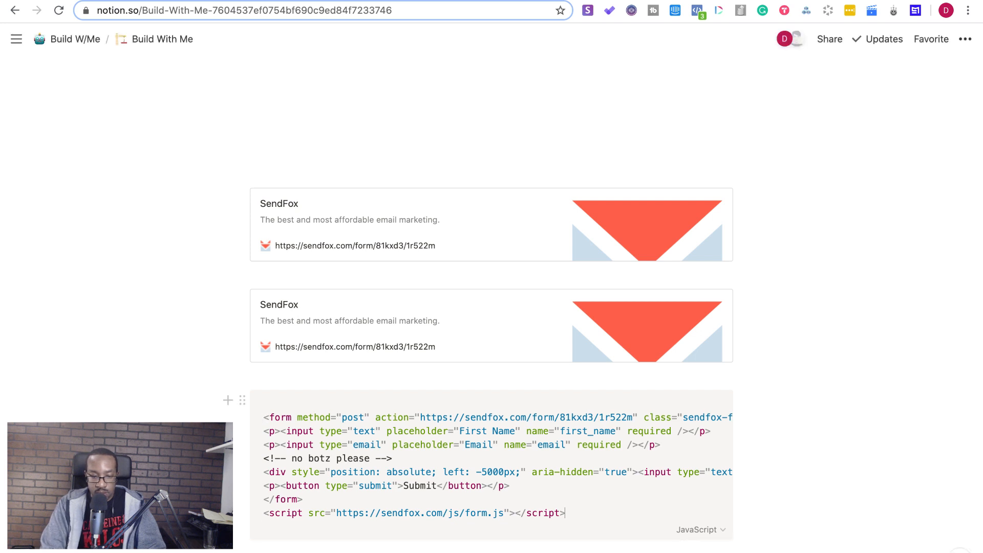
left_click(289, 170)
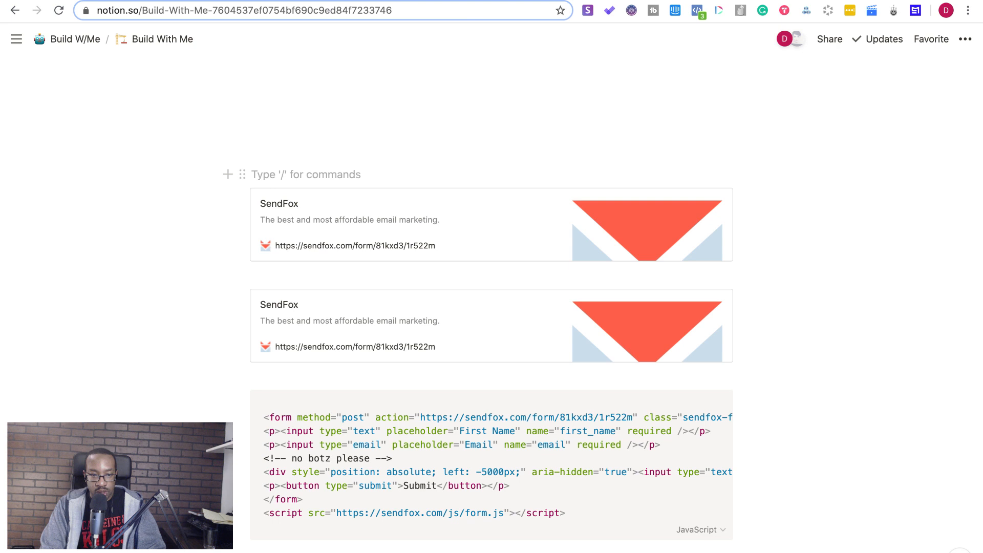
Recheck the embeddable code page in SendFox, and set the language of Notion's Code block to HTML.
key("ctrl+Tab")
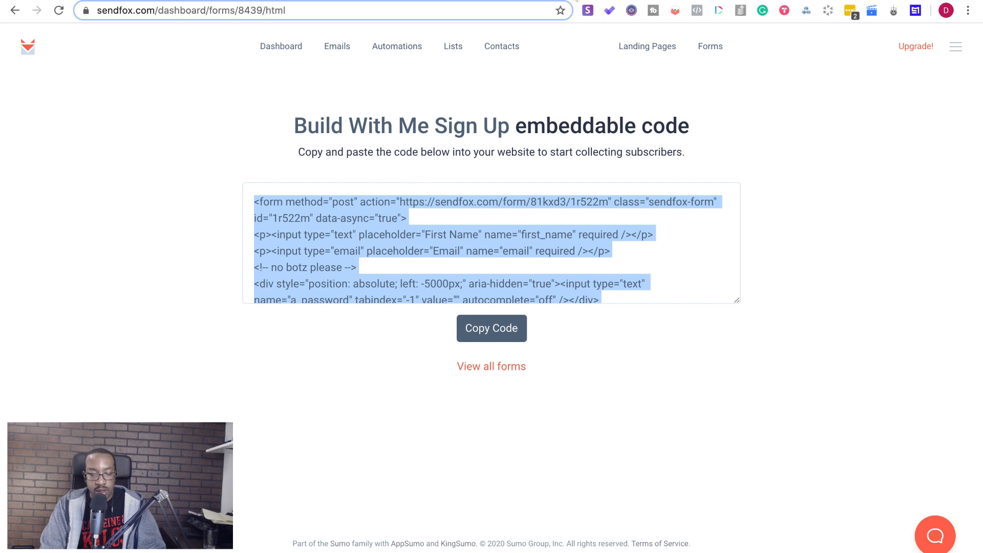
key("ctrl+shift+Tab")
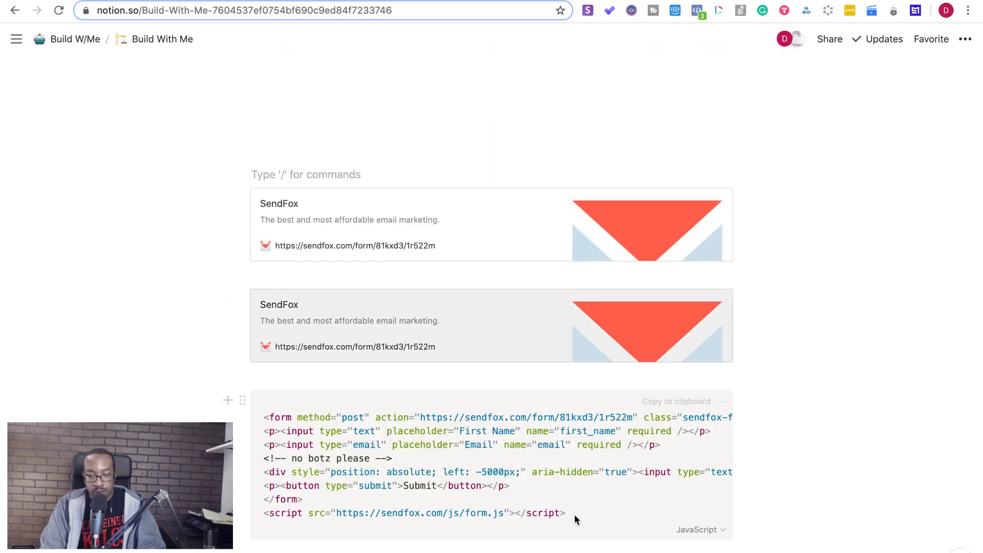
left_click(700, 531)
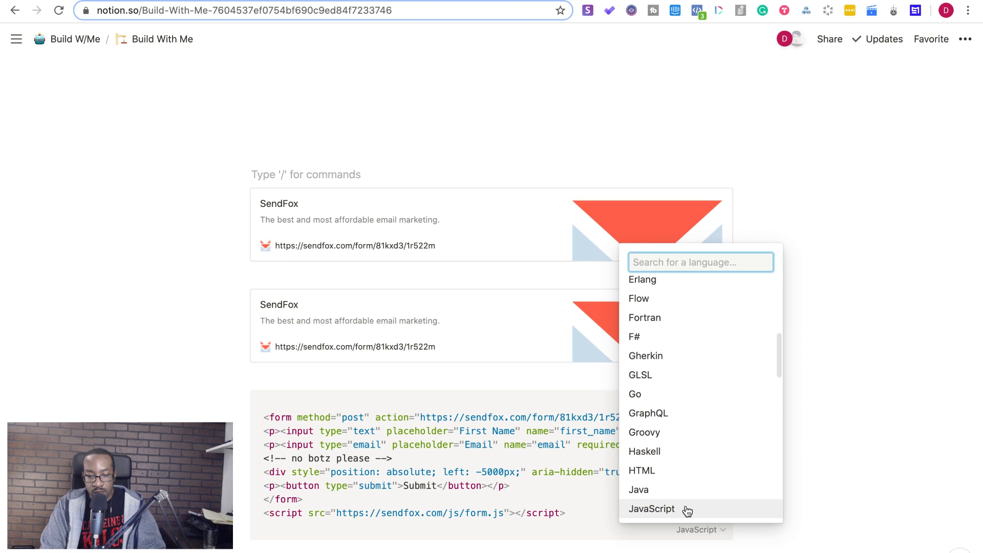
left_click(640, 470)
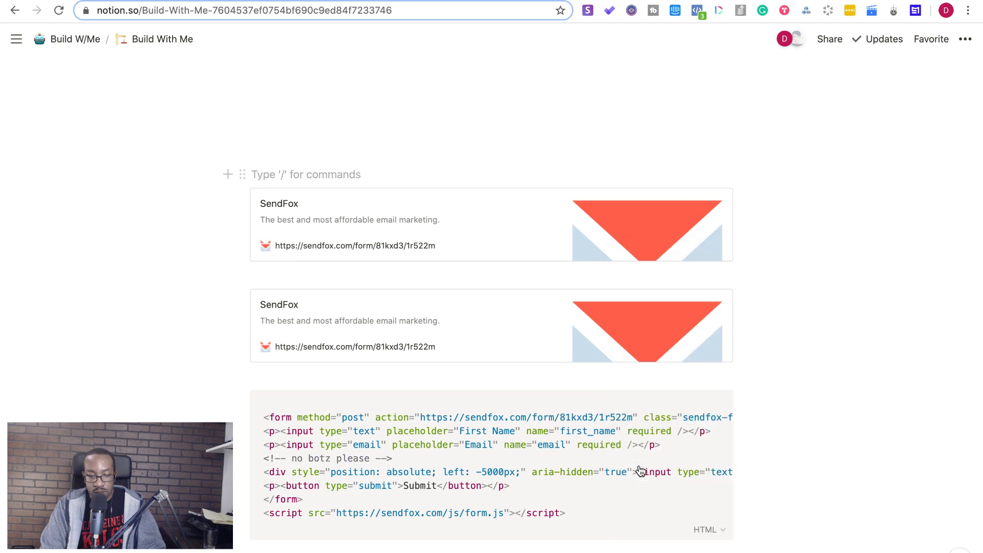
Search the Code block's languages for "script" and set the block to JavaScript.
left_click(716, 536)
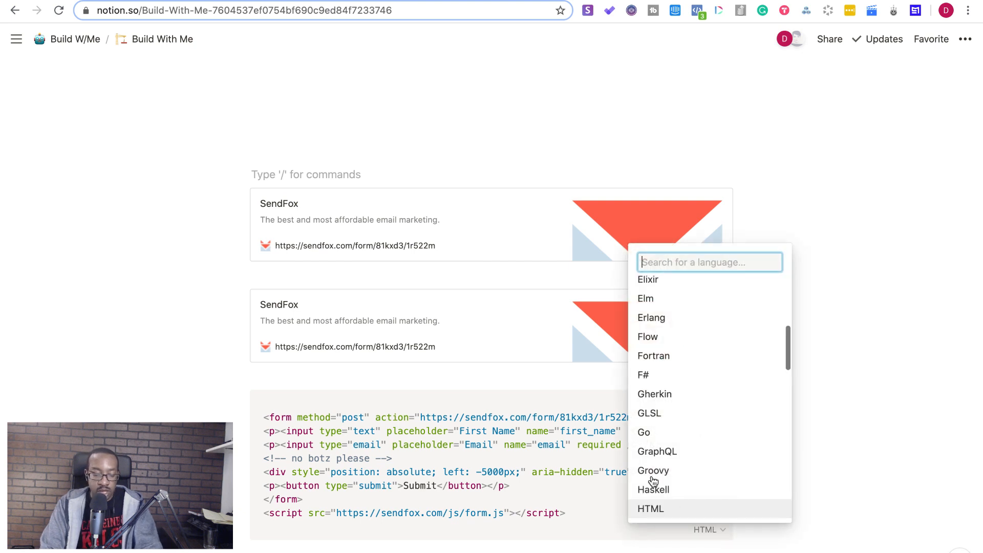
type("script")
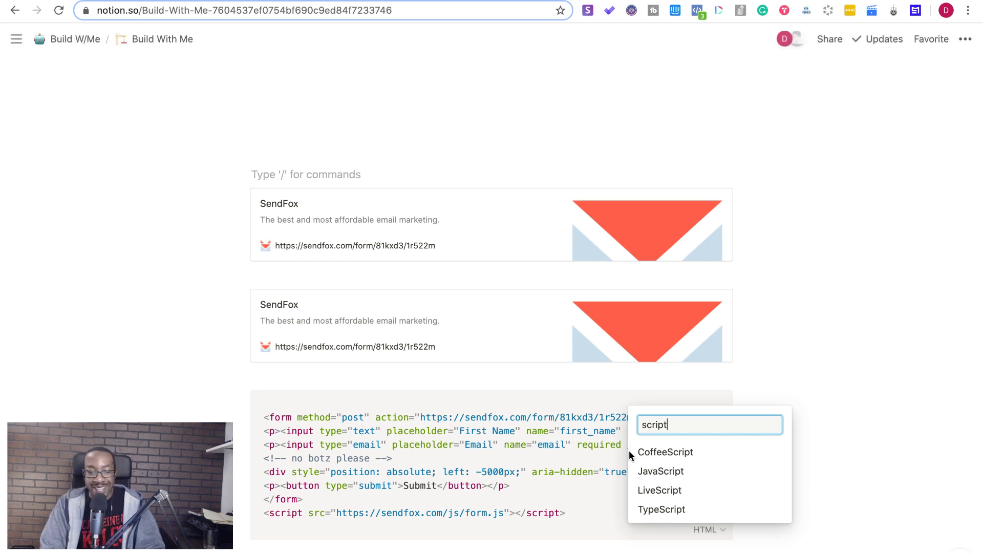
left_click(642, 480)
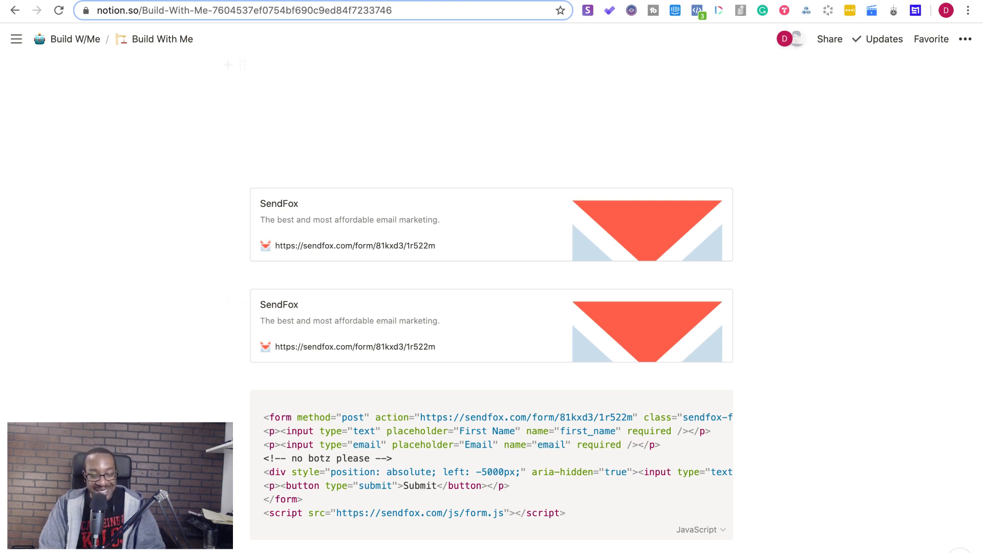
Check the viewer messages in the Restream chat, look at the SendFox Subscribe form, and return to the Build With Me page in Notion.
left_click(386, 0)
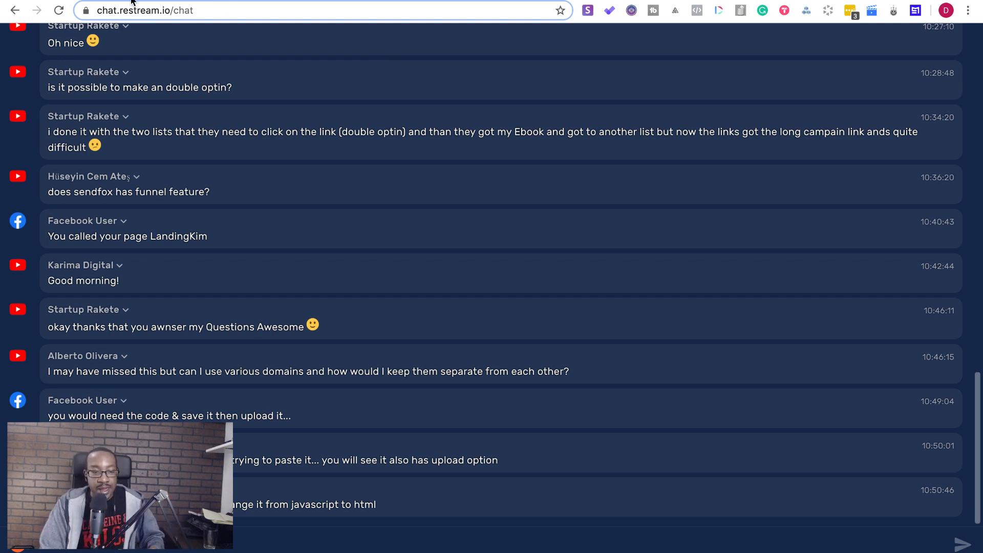
left_click(573, 1)
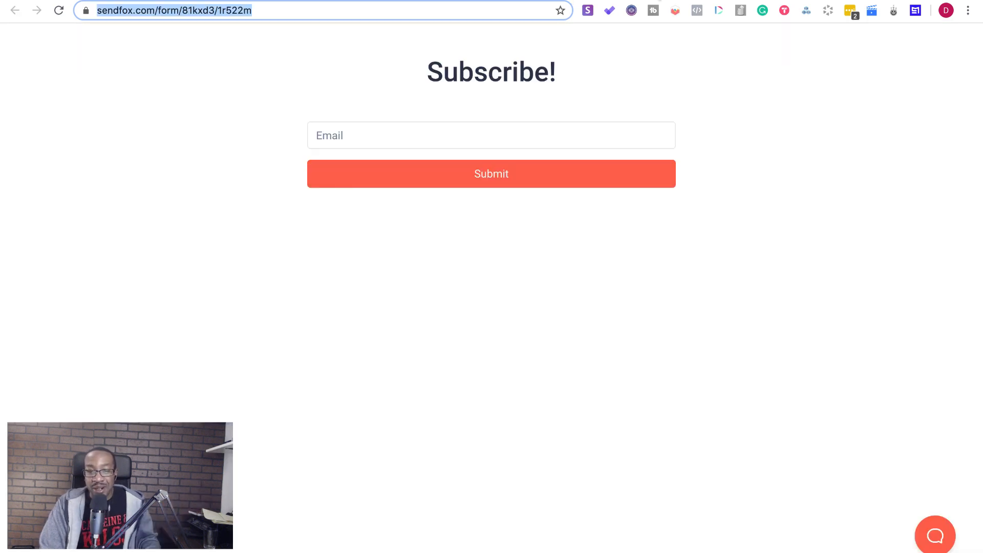
left_click(574, 1)
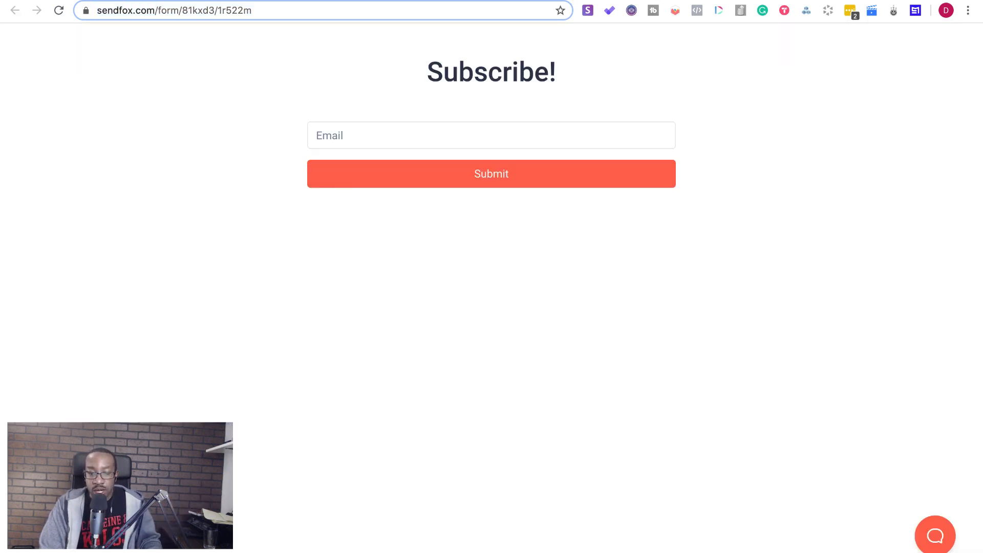
left_click(574, 0)
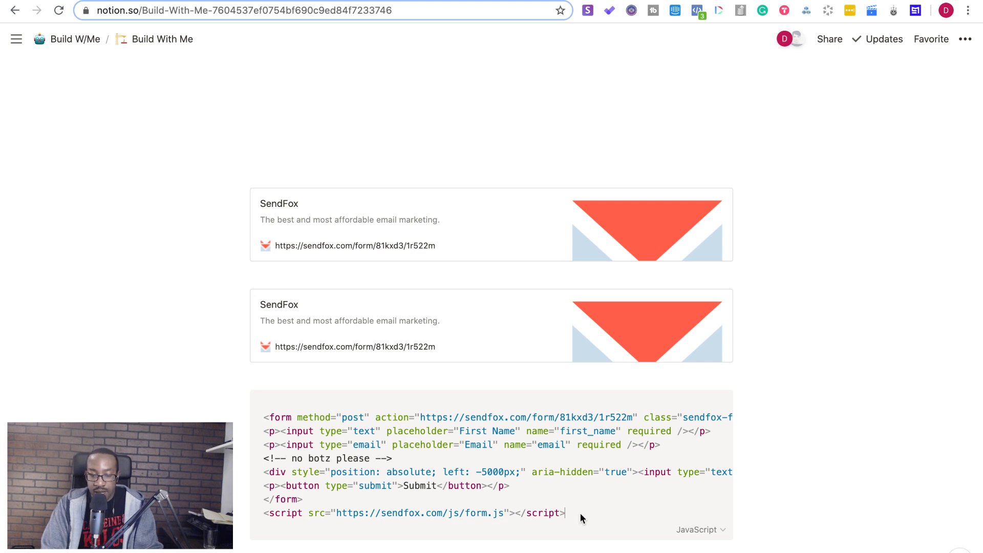
Search the Code block's languages for "visu" and set the form code's language to Visual Basic.
left_click(408, 526)
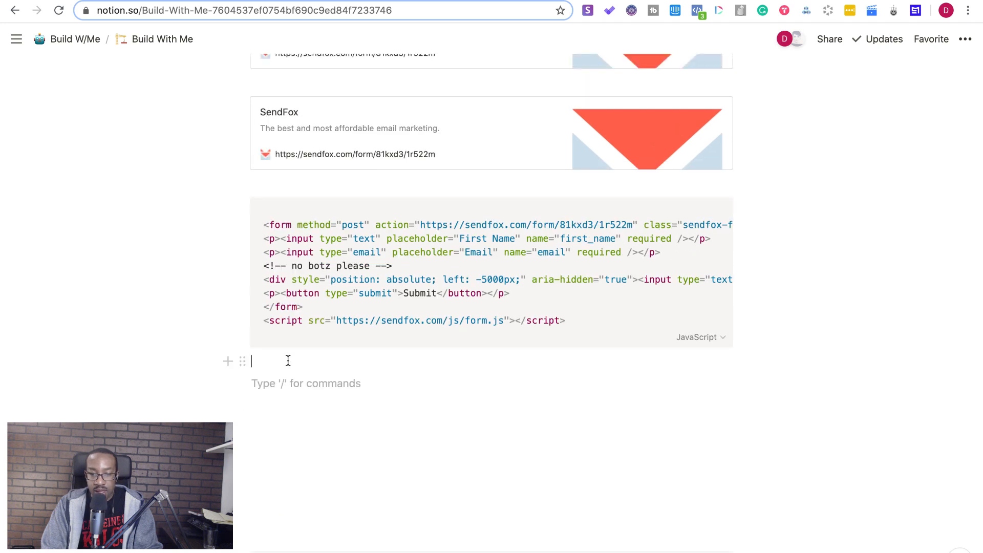
left_click(253, 359)
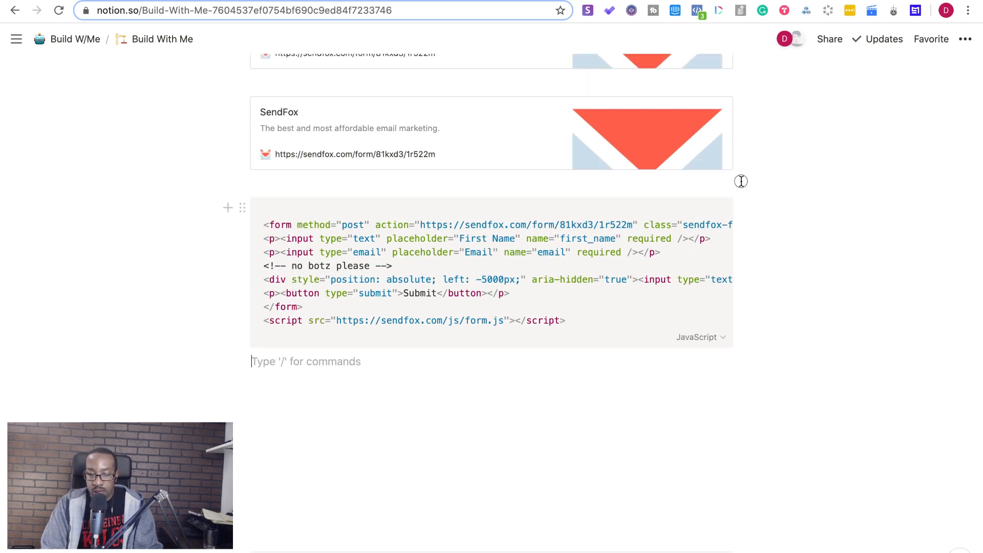
left_click(697, 337)
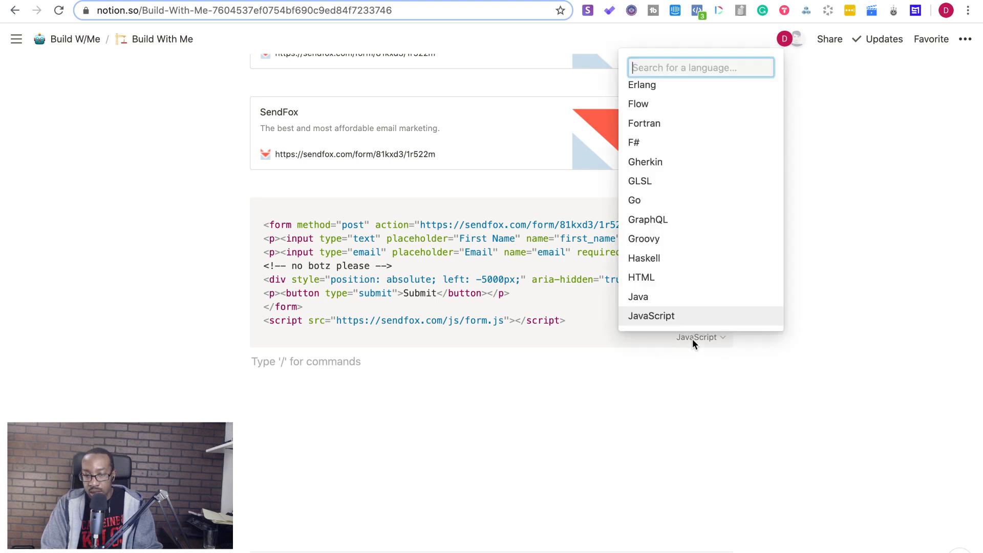
scroll(707, 244, "down", 5)
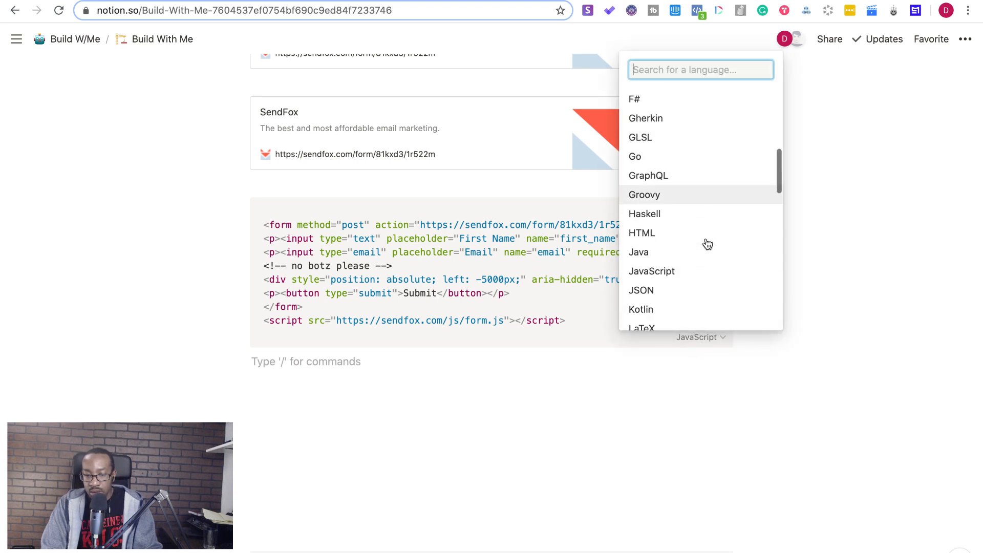
scroll(708, 244, "up", 6)
scroll(708, 244, "up", 5)
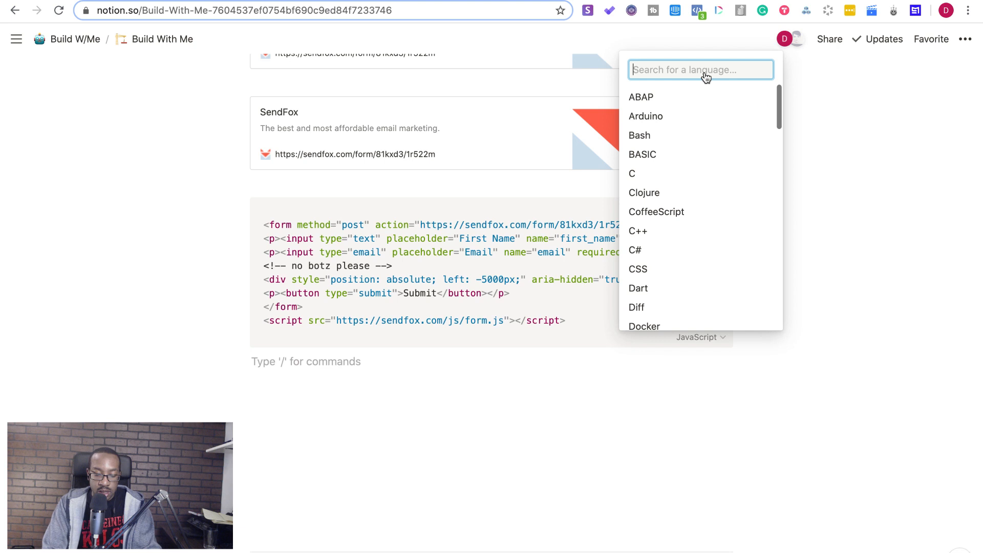
type("Visu")
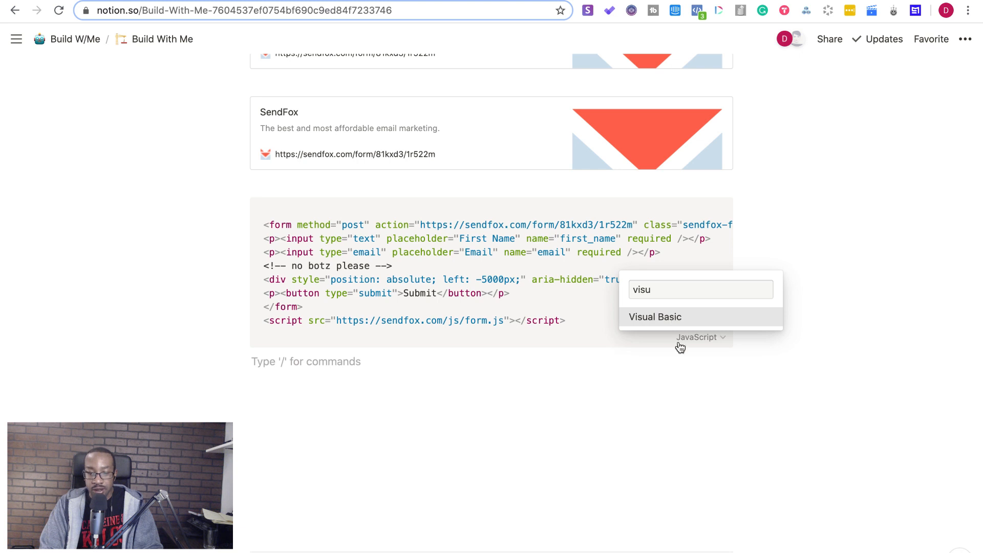
left_click(686, 316)
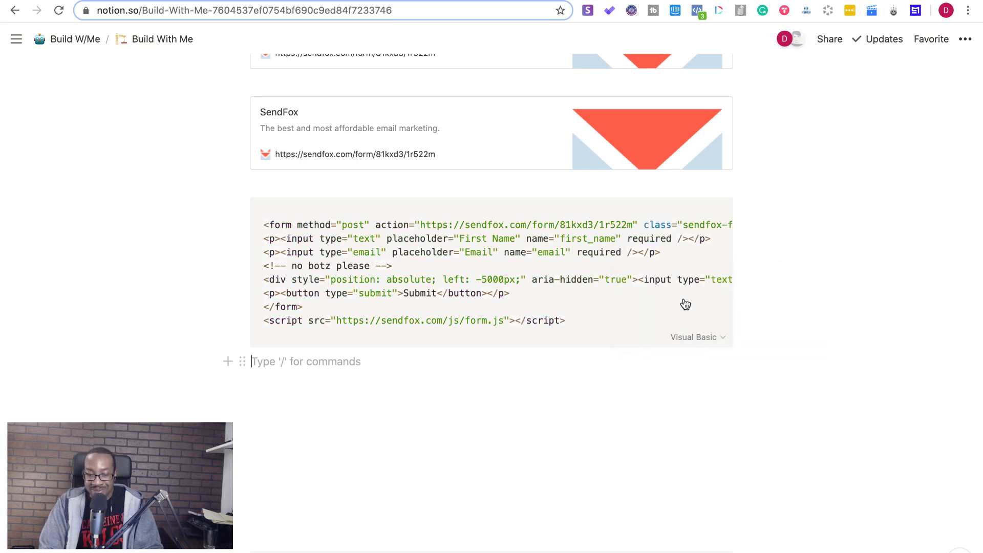
left_click(701, 338)
left_click(701, 338)
left_click(702, 339)
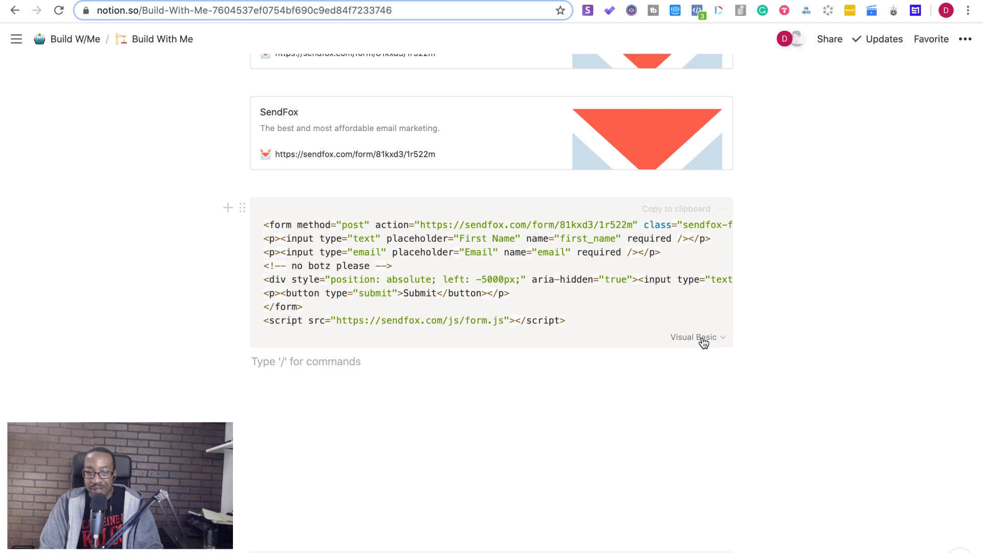
Search the Code block's languages for "html" and set the form code's language to HTML.
type("hml")
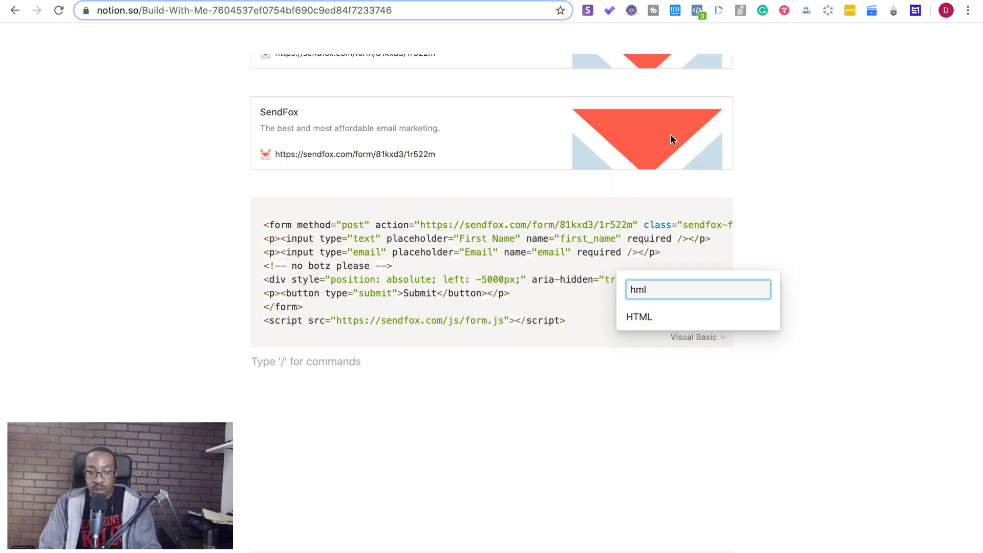
key("BackSpace")
key("BackSpace")
type("tml")
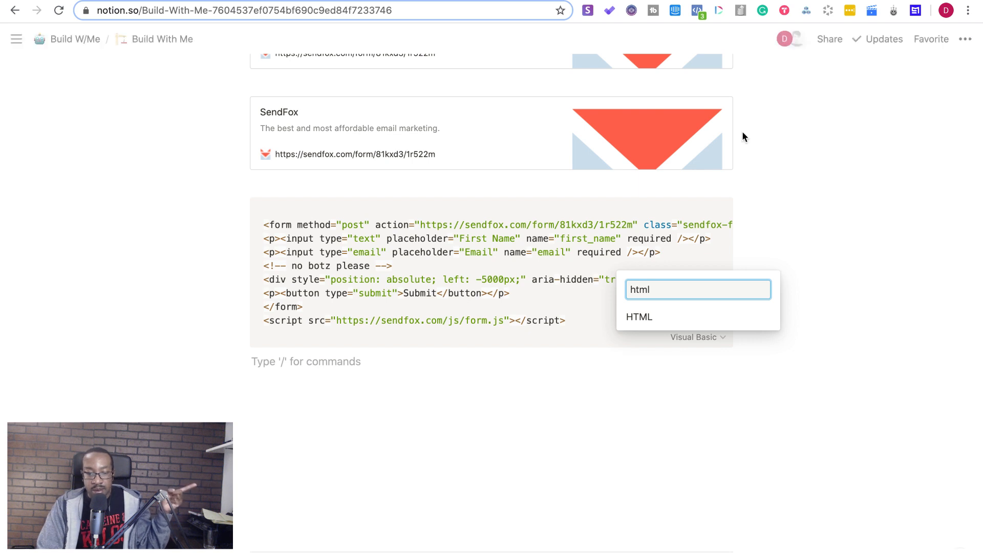
left_click(644, 316)
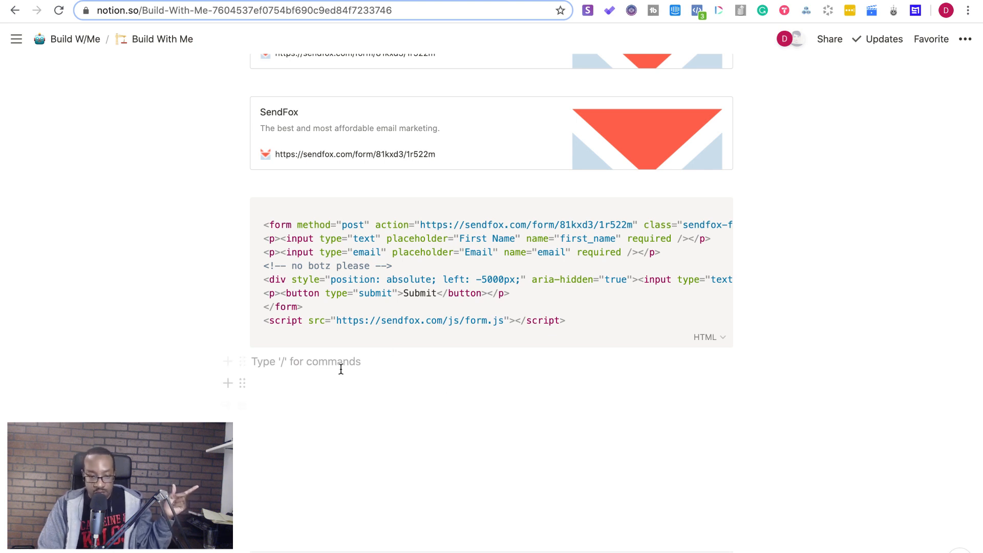
Check the viewer messages in the Restream chat, and switch to SendFox to open its dashboard.
scroll(341, 368, "up", 8)
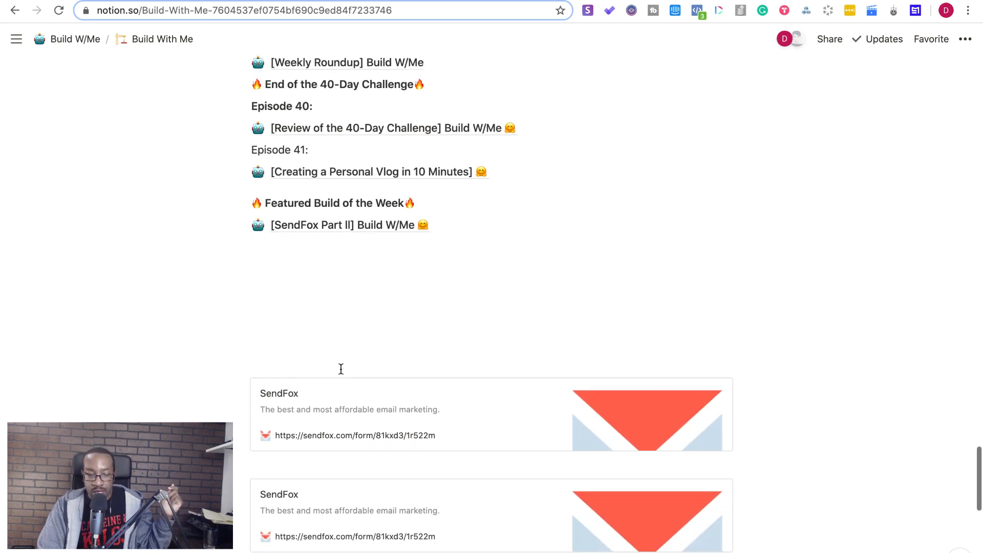
scroll(341, 368, "down", 8)
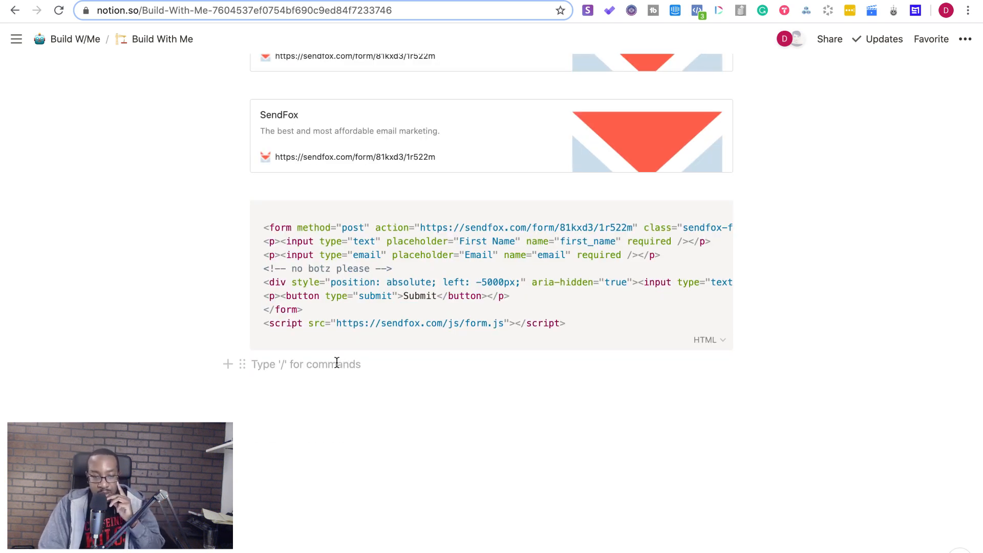
scroll(337, 362, "up", 20)
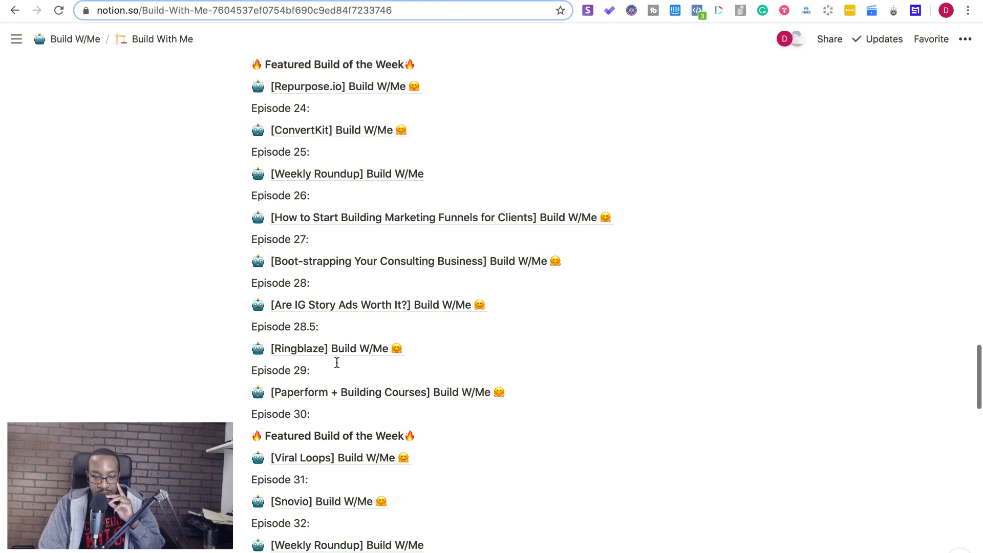
scroll(337, 362, "down", 20)
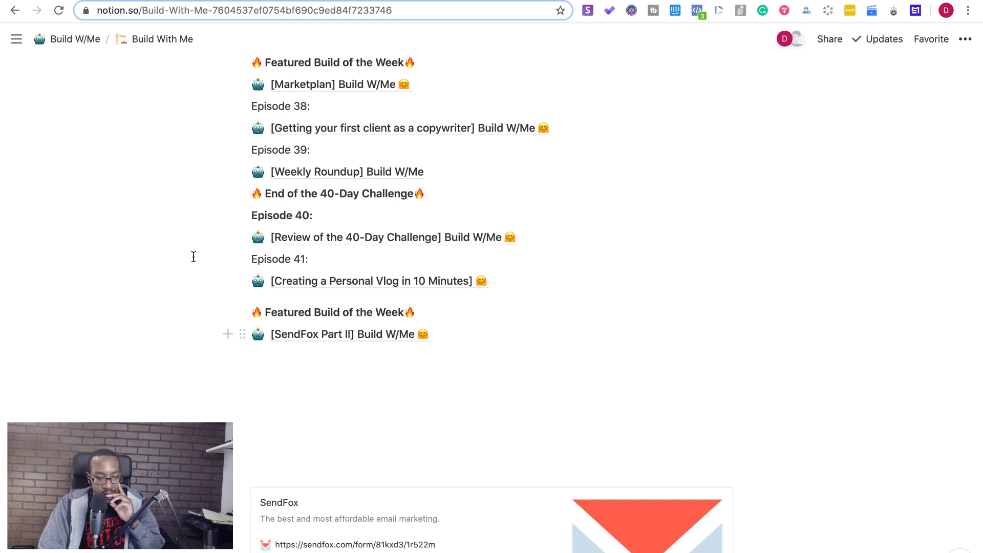
key("ctrl+Tab")
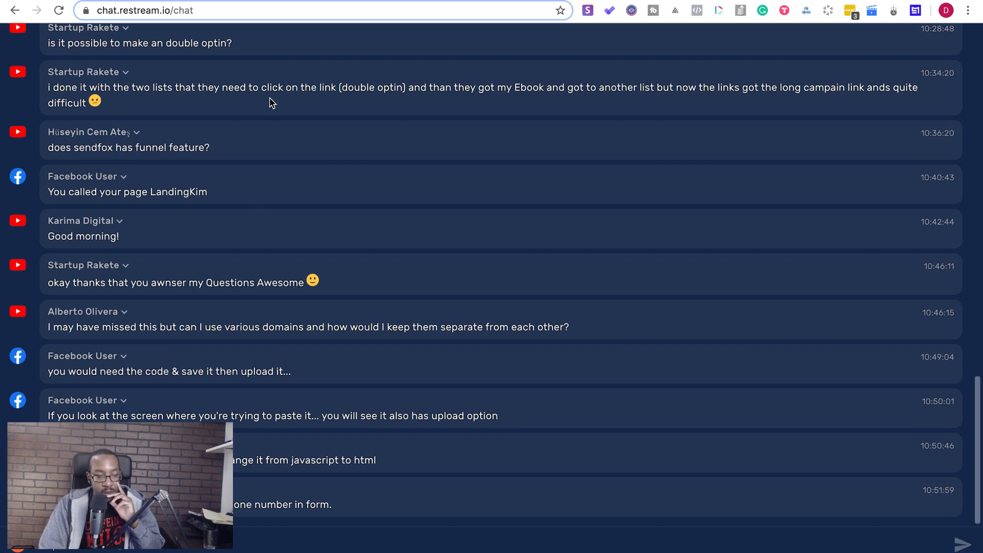
key("ctrl+Tab")
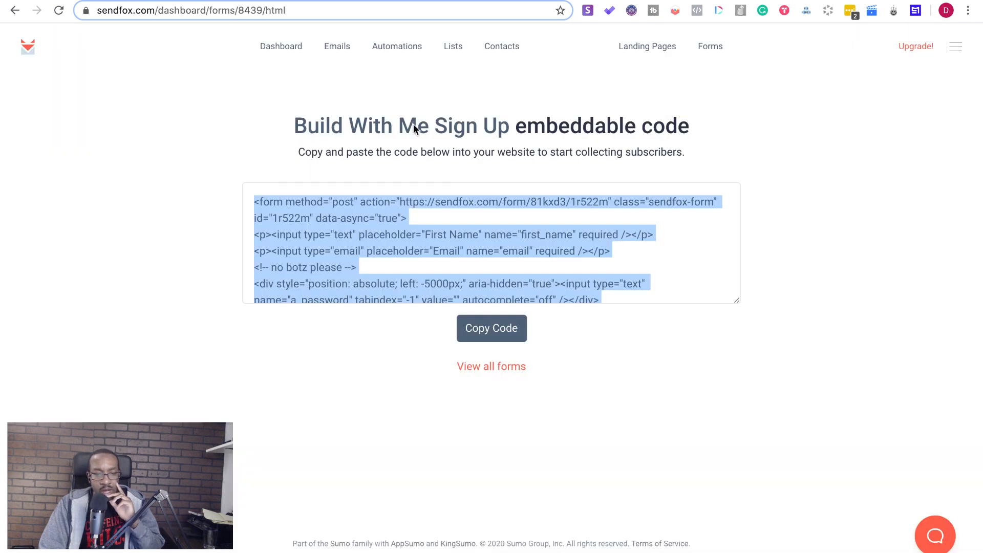
left_click(295, 48)
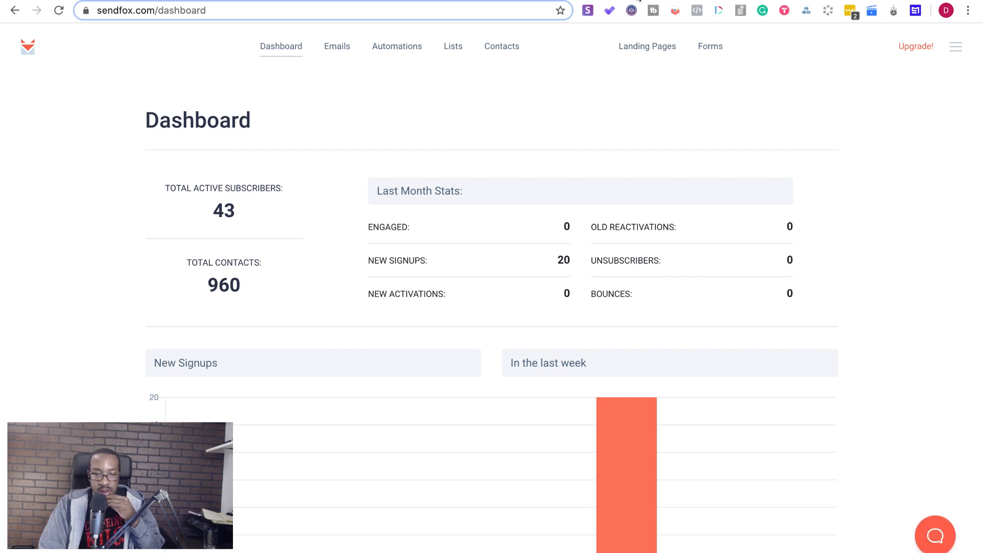
Return to the Build With Me page in Notion and open the [SendFox Part II] Build W/Me page under Featured Build of the Week.
key("ctrl+Tab")
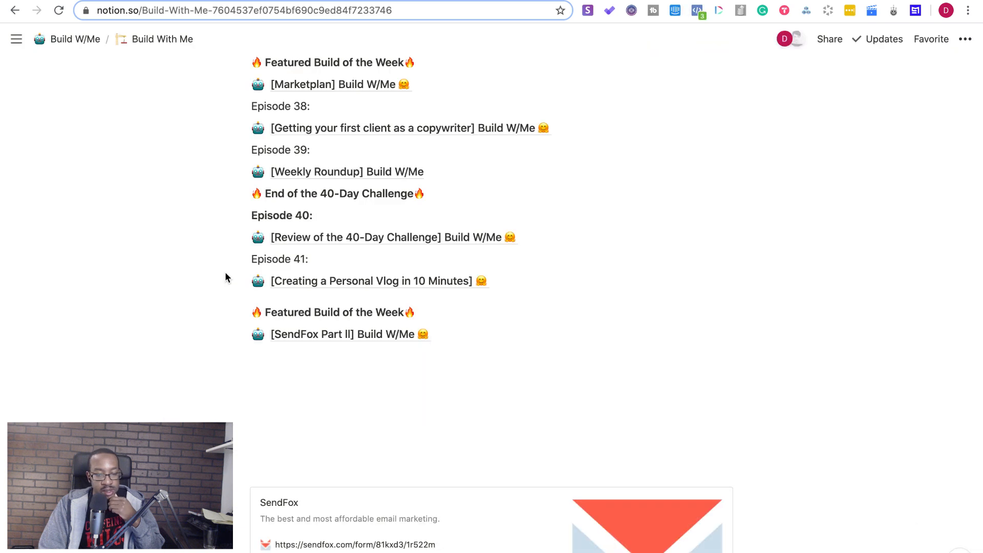
scroll(314, 461, "down", 8)
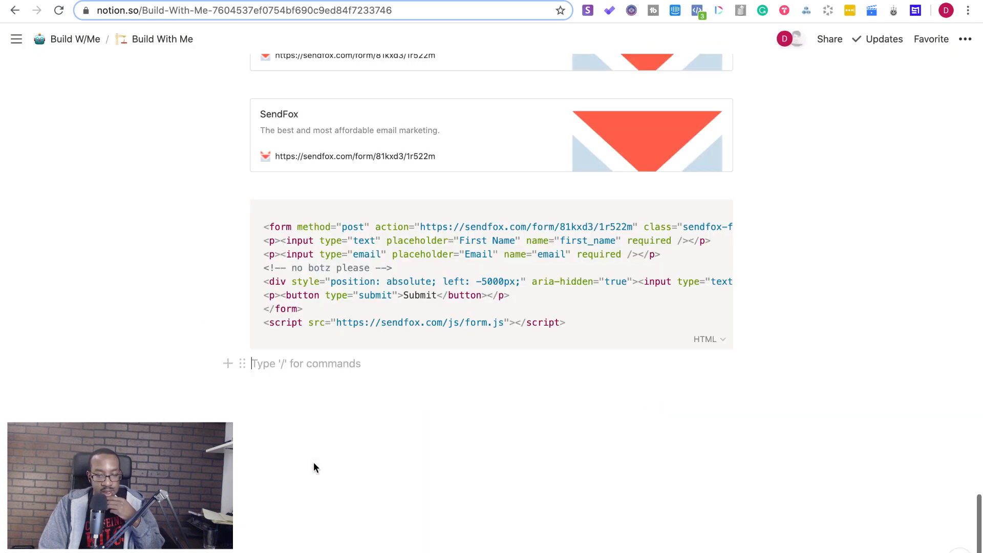
scroll(314, 462, "up", 3)
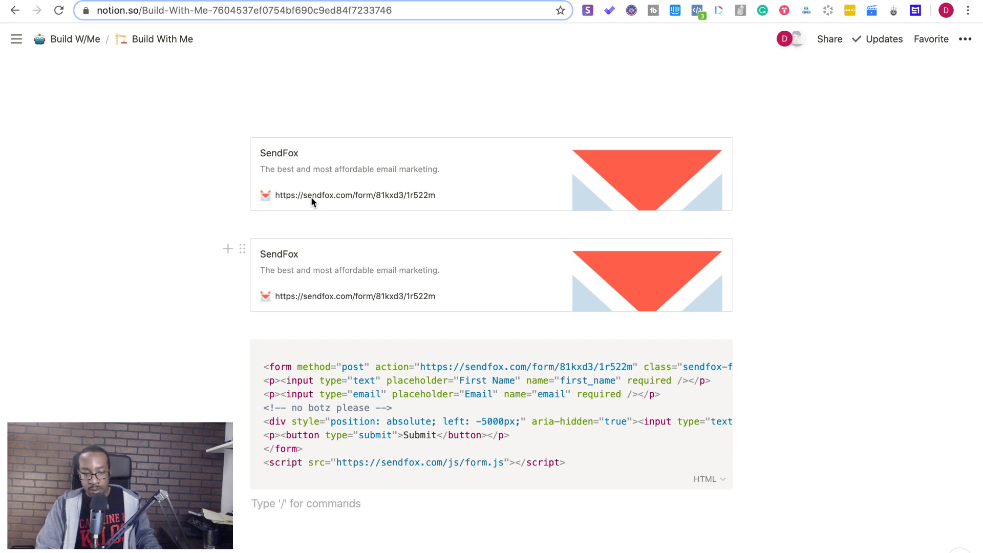
scroll(313, 198, "up", 6)
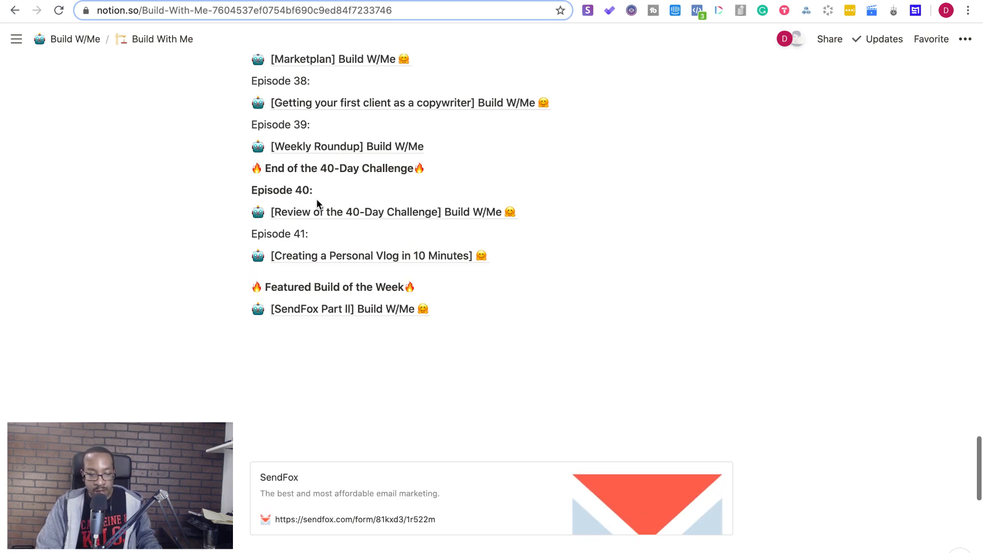
left_click(316, 311)
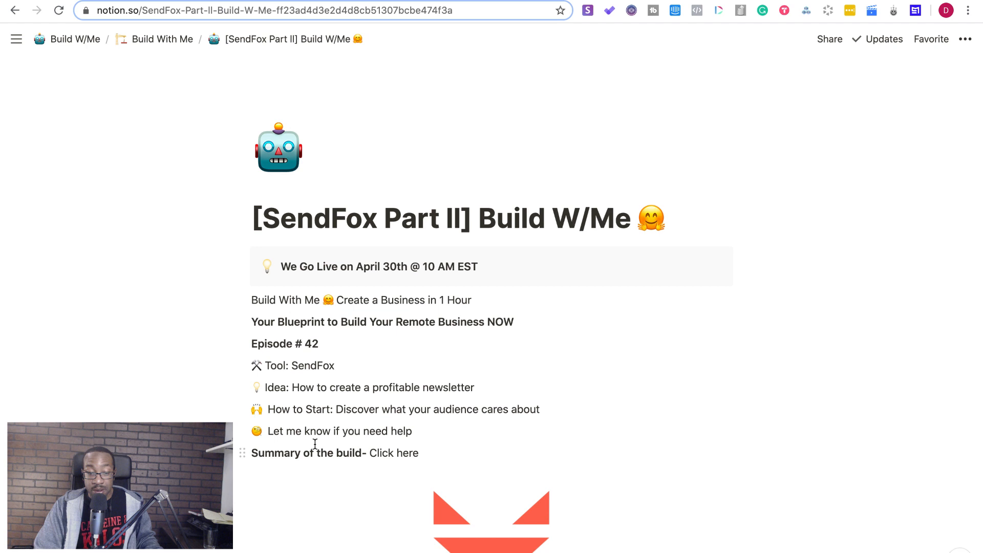
Delete the two blank lines between the Build Live Notes heading and the to-do list.
scroll(315, 444, "down", 20)
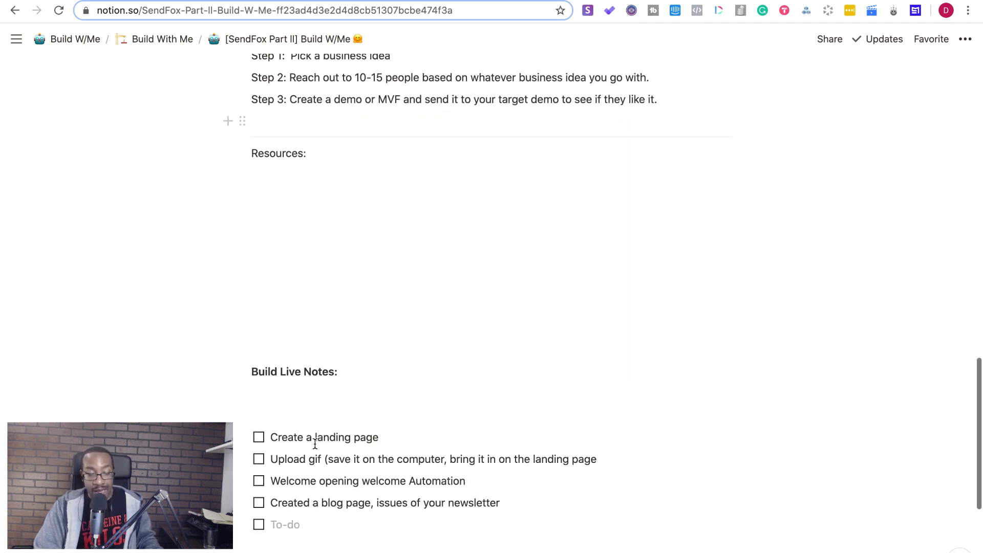
scroll(315, 444, "down", 5)
left_click(321, 277)
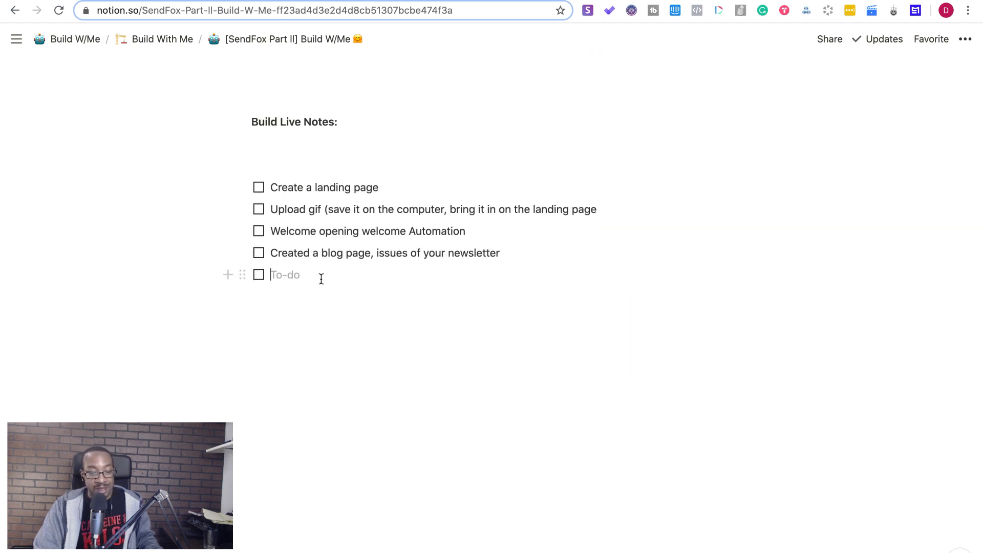
left_click(266, 164)
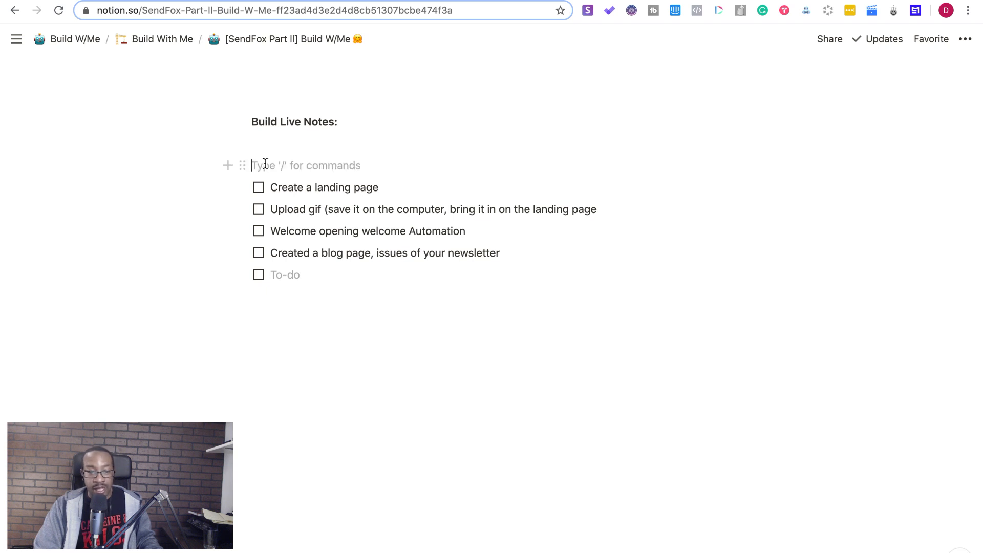
key("BackSpace")
key("BackSpace")
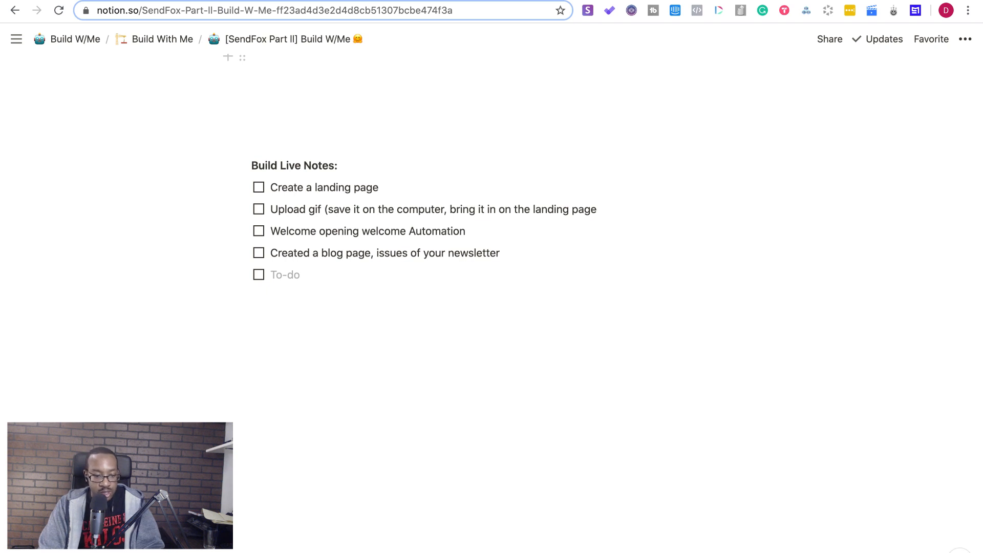
Read the newest viewer messages in the Restream chat, look at the SendFox dashboard and landing page preview, and return to the Notion notes.
left_click(180, 1)
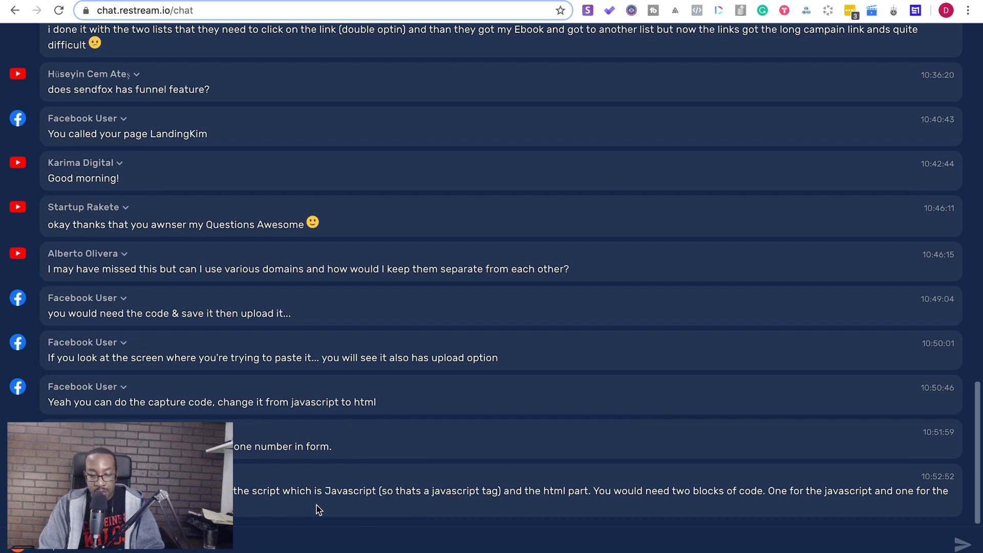
left_click(639, 250)
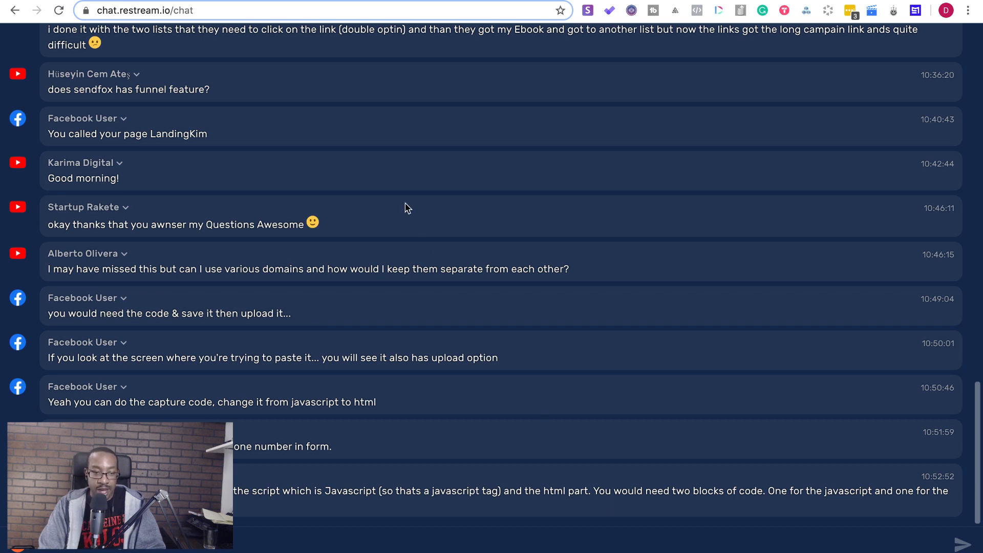
left_click(153, 0)
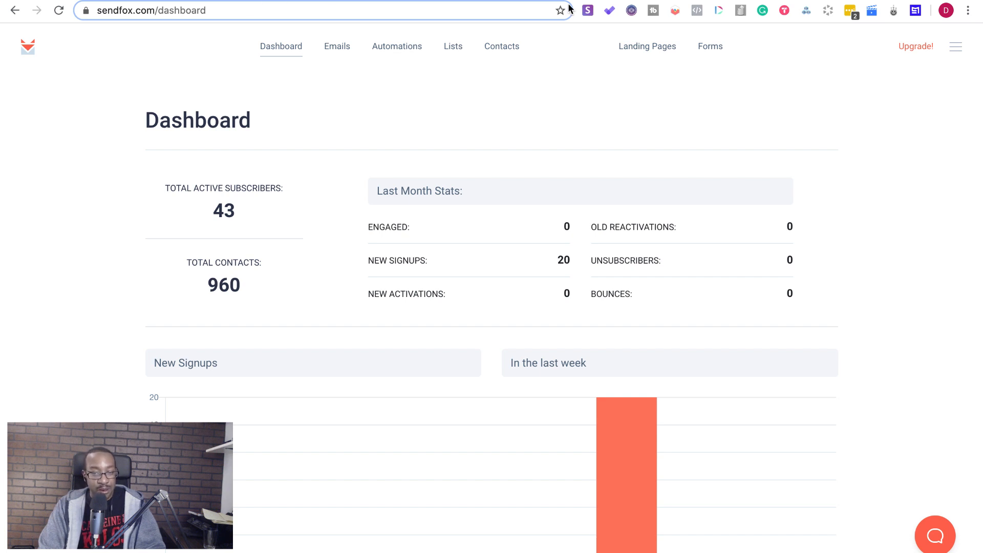
left_click(512, 0)
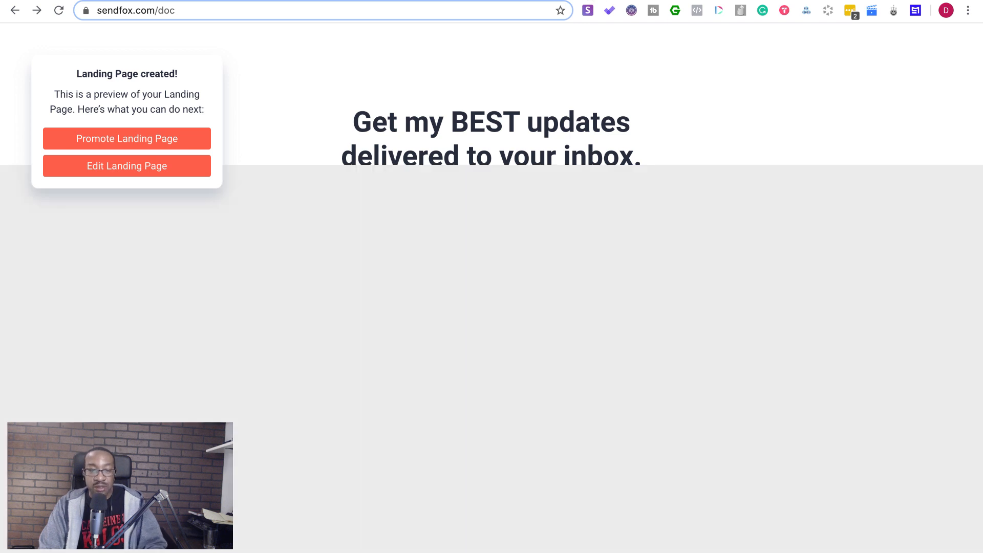
left_click(233, 1)
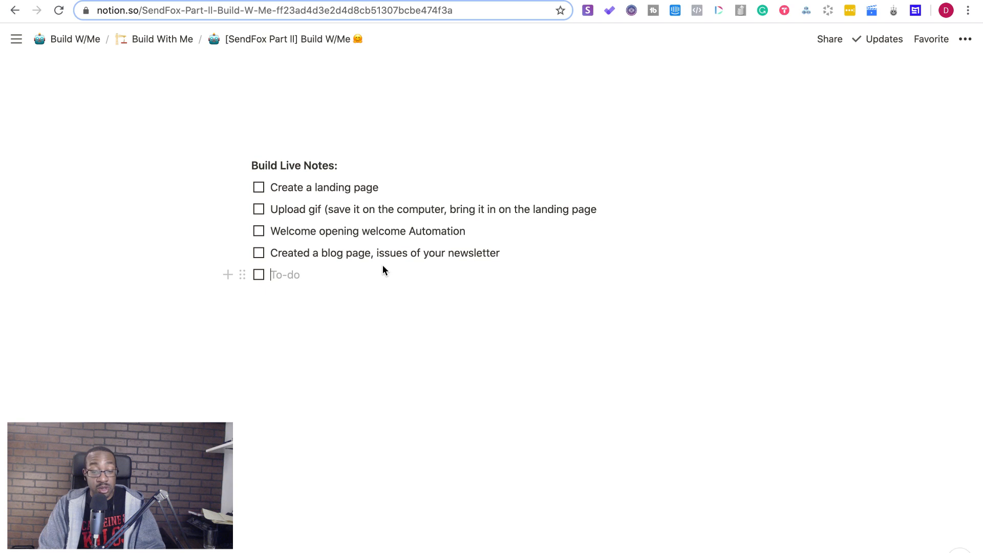
Review the [SendFox Part II] Build W/Me page from its introduction through the Three Business Ideas and How to Start sections.
scroll(382, 265, "up", 15)
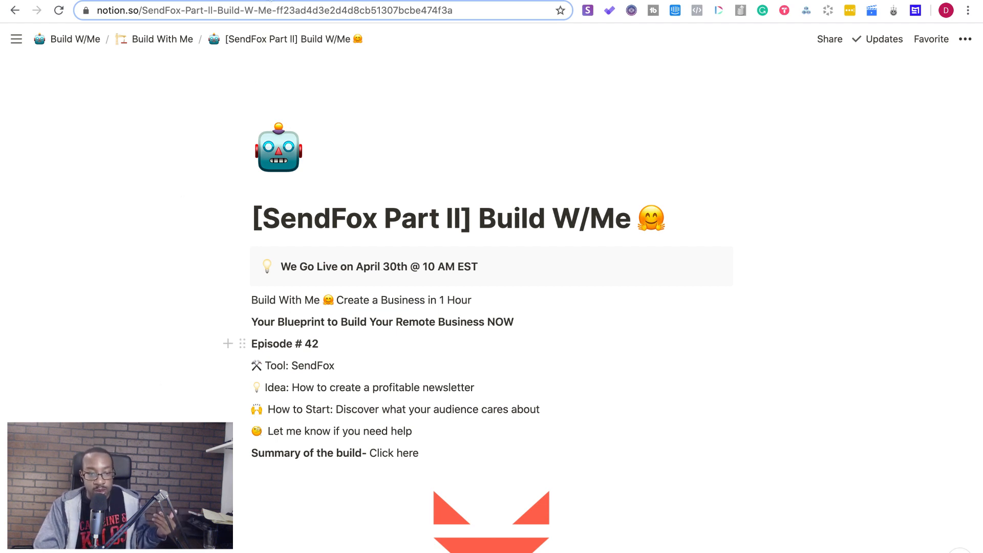
left_click(270, 1)
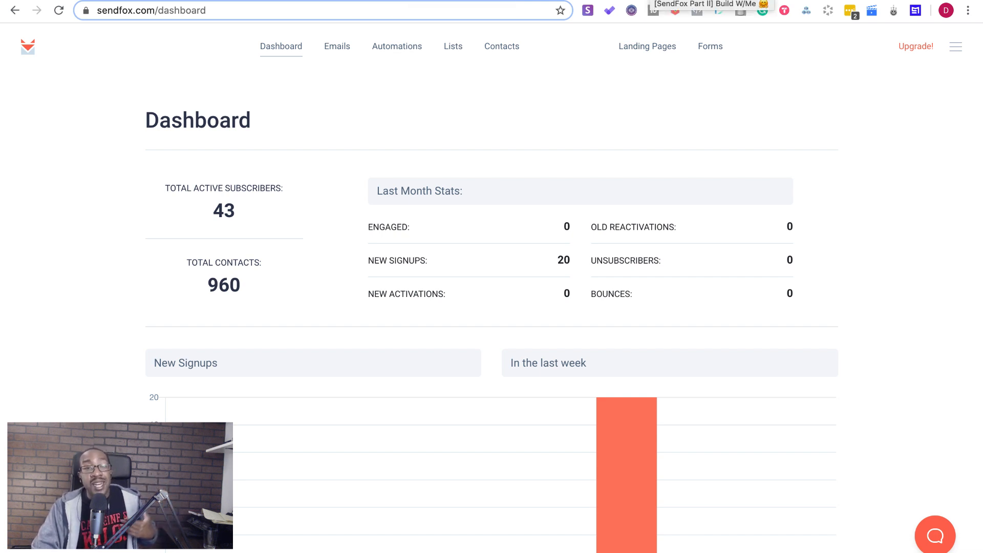
left_click(666, 2)
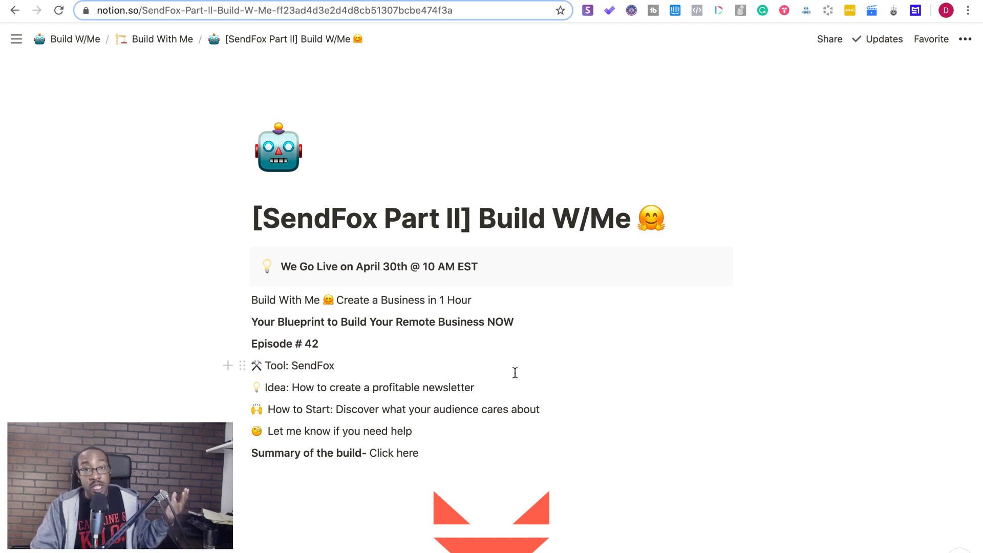
scroll(515, 372, "down", 10)
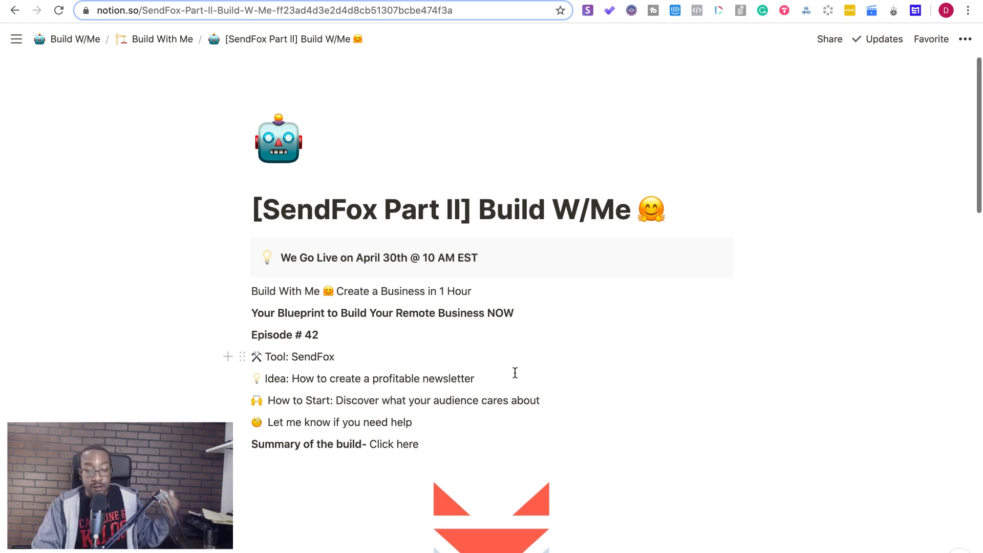
scroll(516, 373, "down", 1)
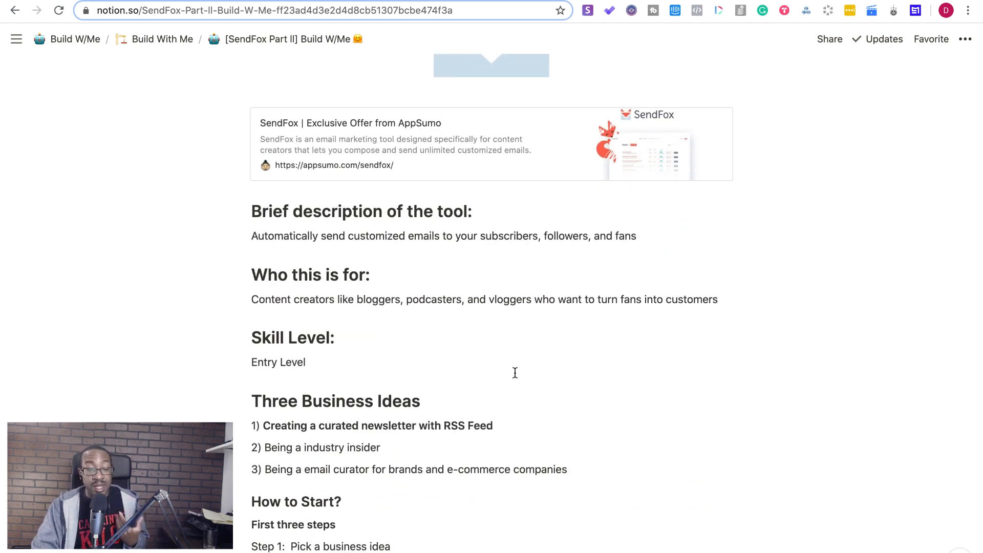
scroll(515, 373, "down", 2)
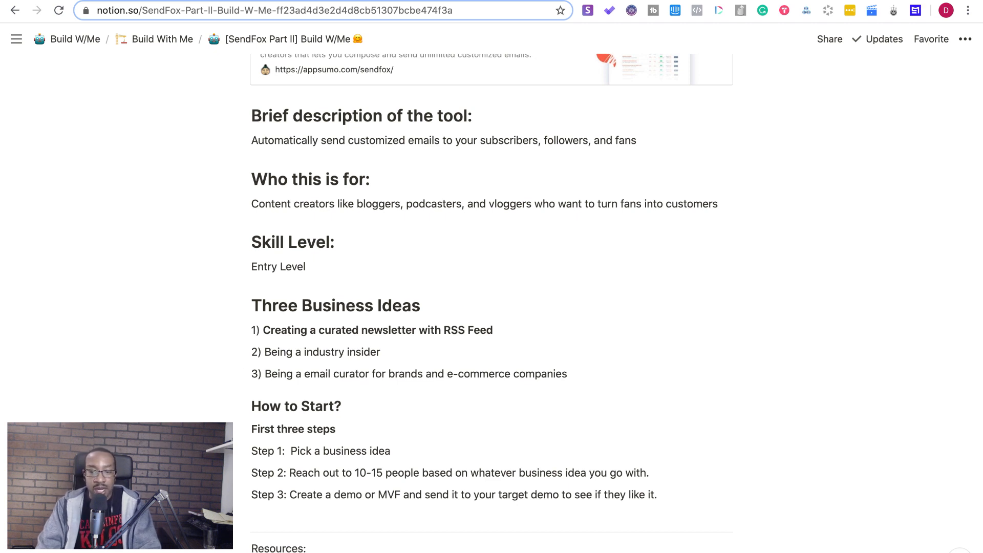
Open the trends.co website in a new browser tab as a newsletter example.
key("super+t")
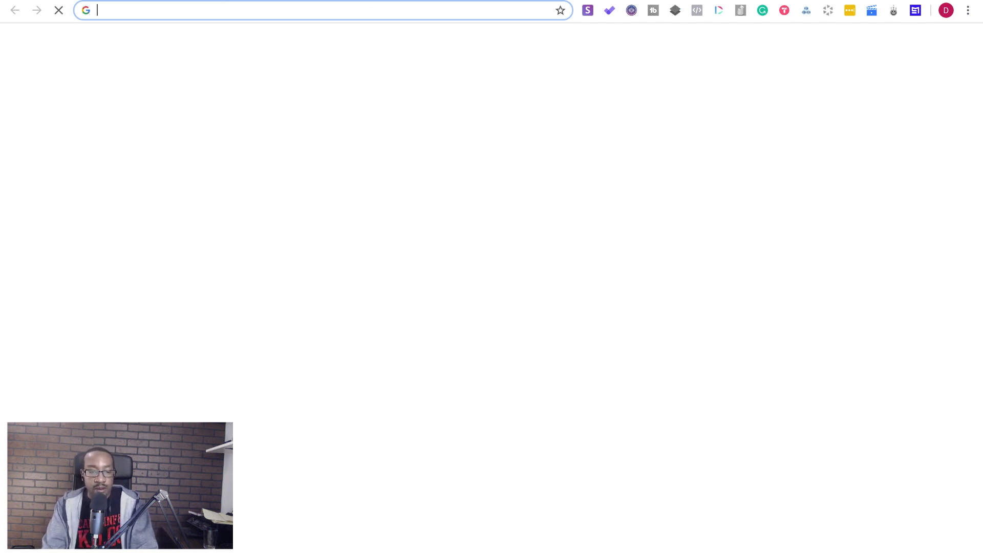
type("trend")
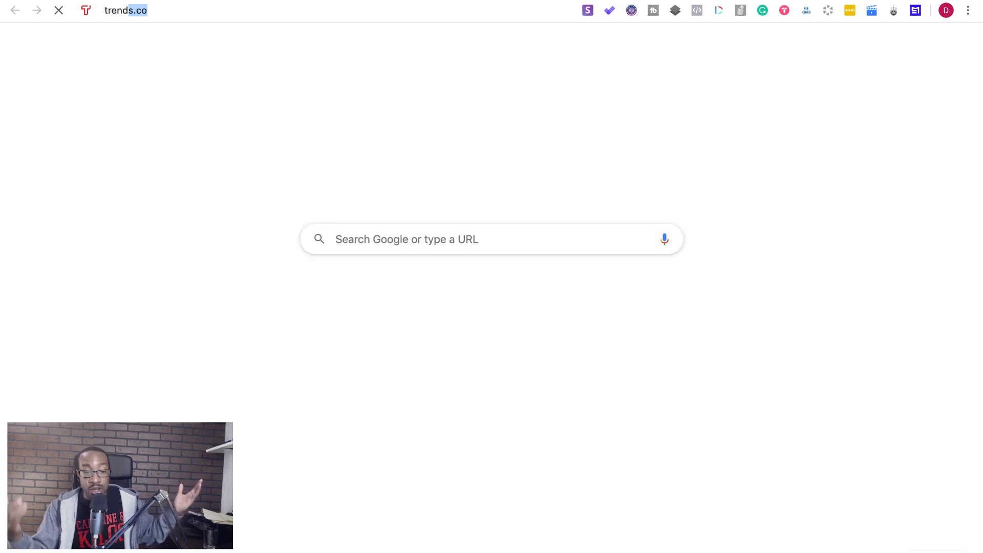
key("Return")
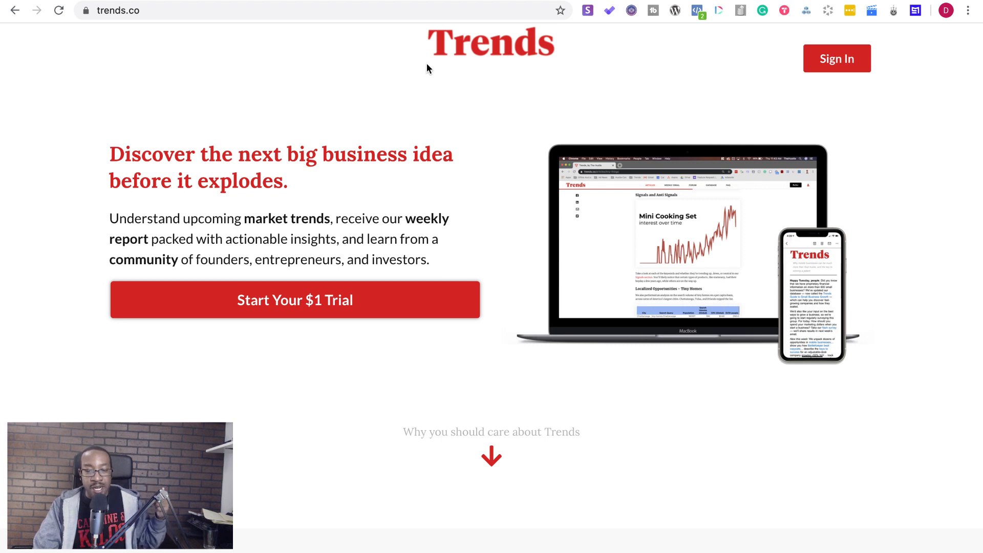
Open the mailist.app website in a new browser tab as a curated newsletter example.
key("ctrl+shift+Tab")
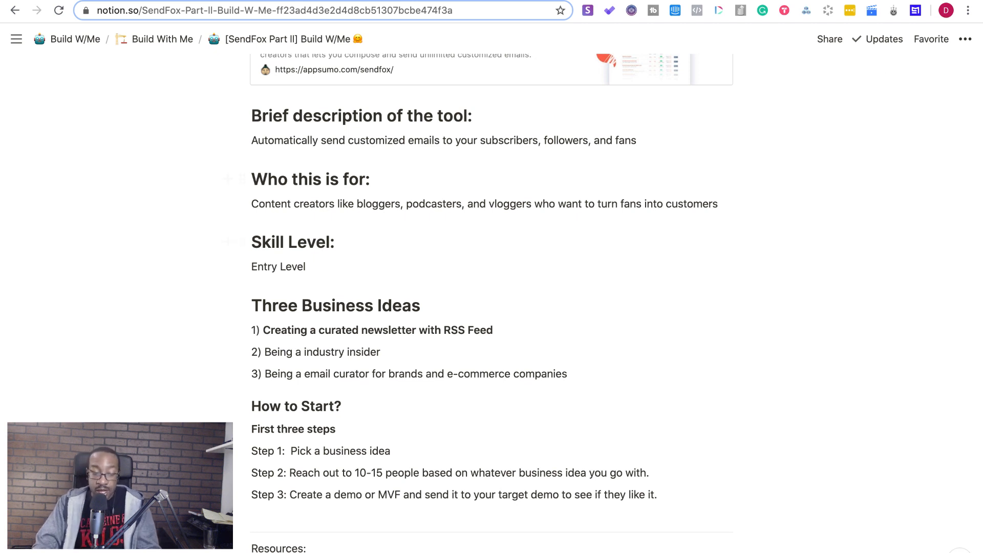
key("super+t")
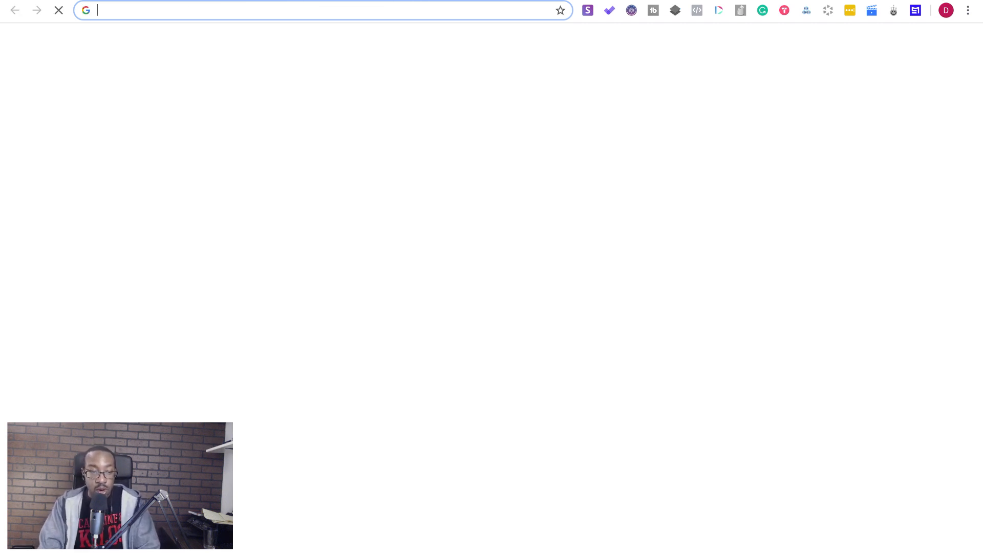
type("mai")
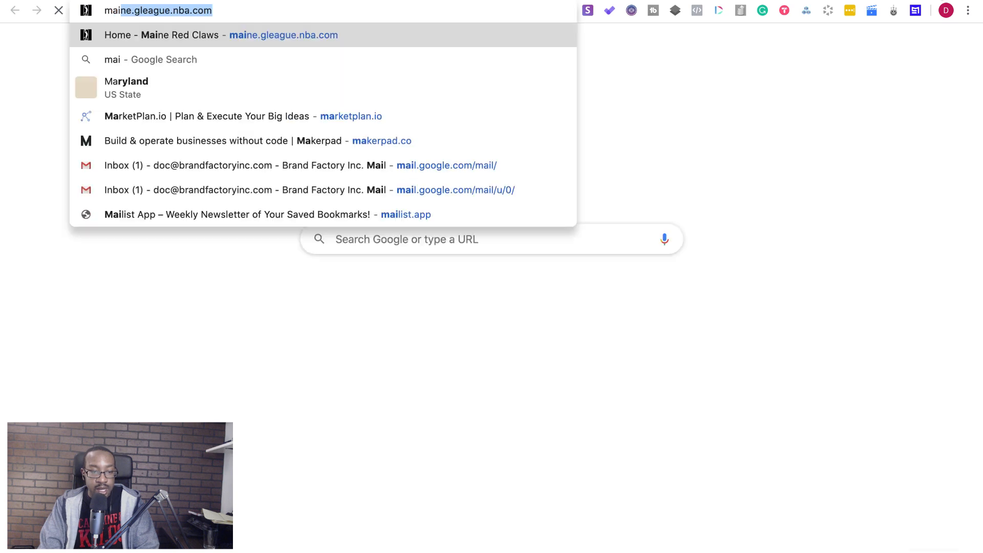
type("list.app")
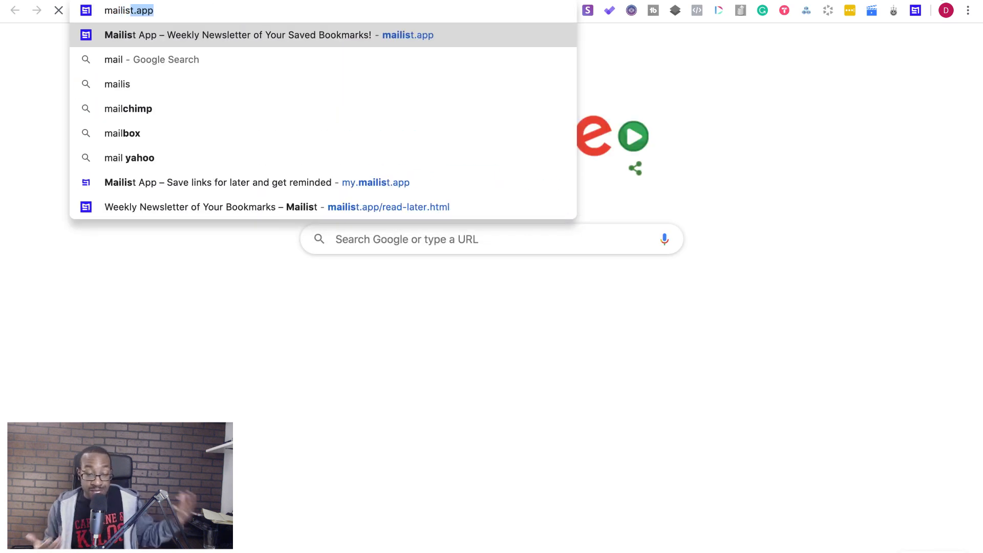
key("Return")
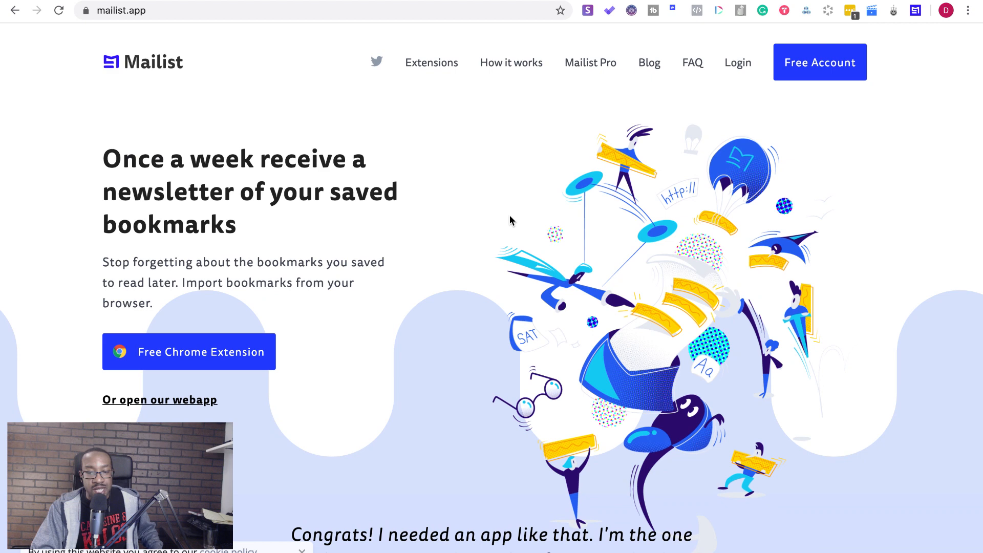
Look through the How It Works section of the Mailist site, then return to the SendFox Part II notes in Notion.
scroll(510, 221, "down", 15)
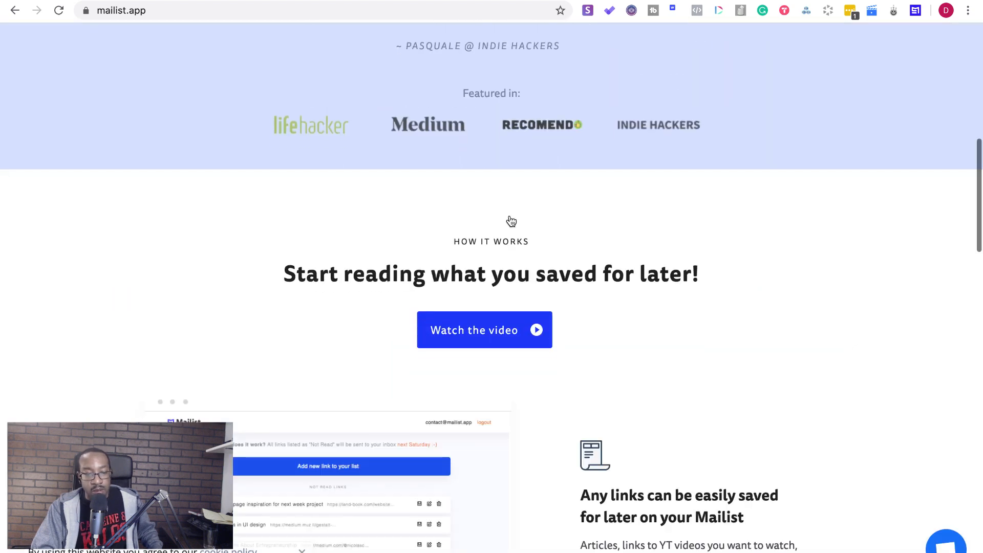
scroll(510, 220, "down", 8)
scroll(487, 212, "down", 4)
scroll(465, 204, "up", 5)
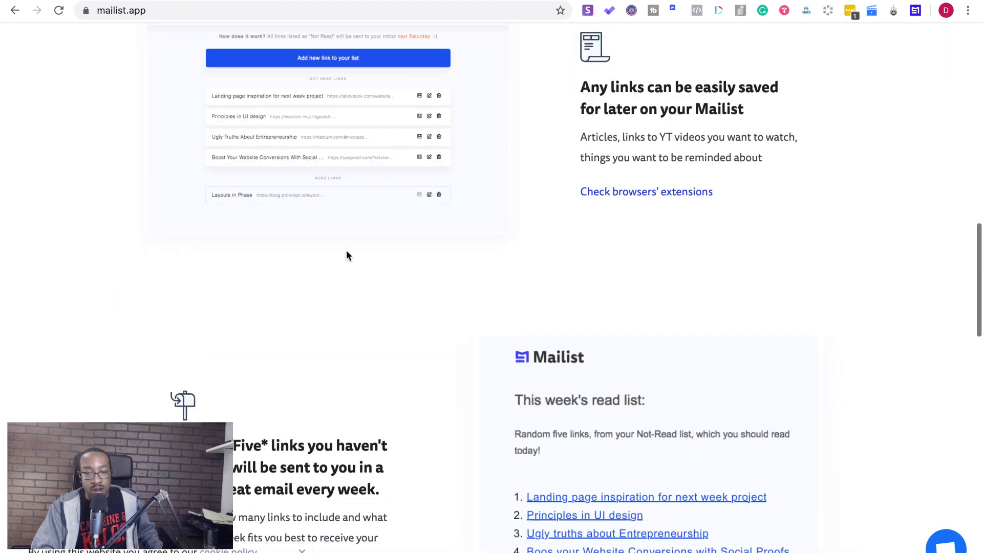
scroll(403, 169, "up", 1)
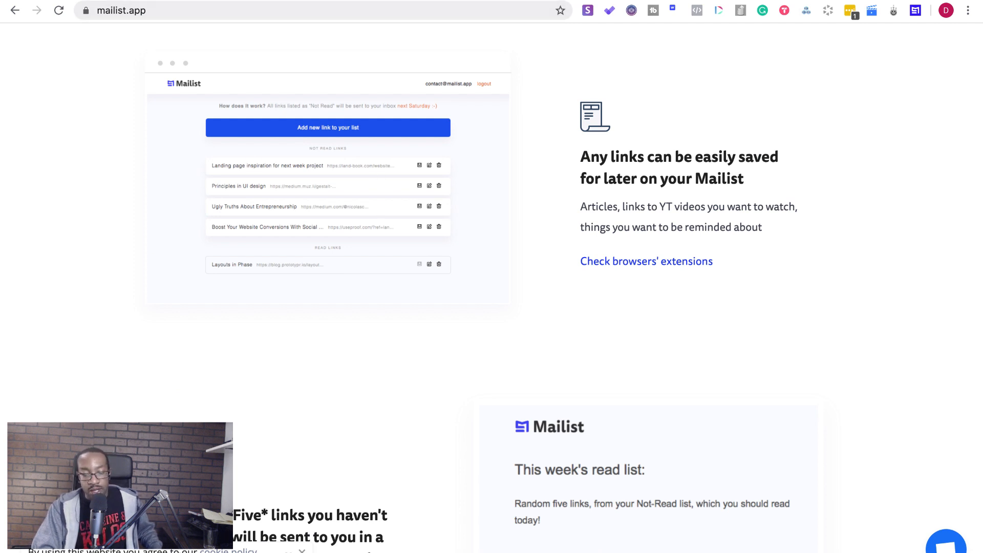
left_click(539, 0)
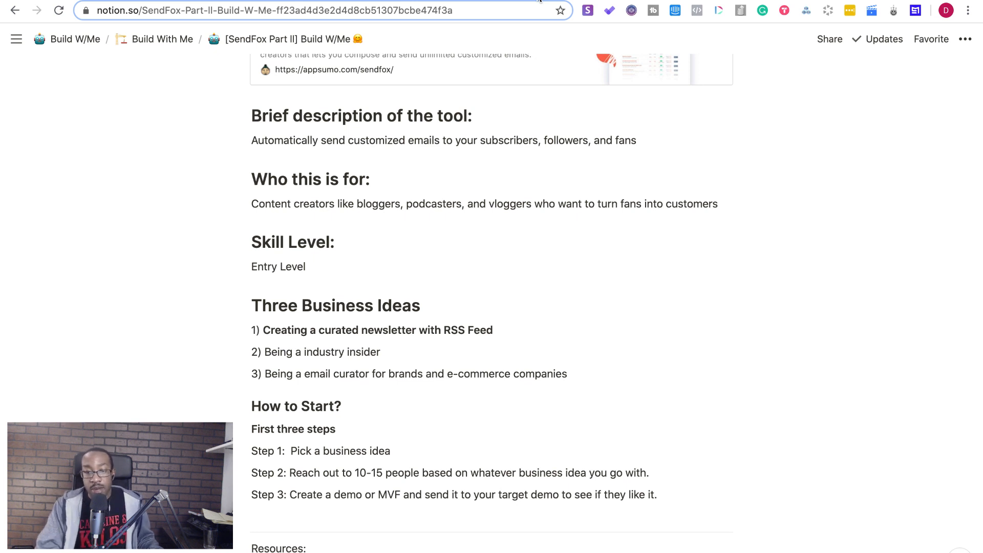
Load the landing page sendfox.com/doc in the tab that holds the SendFox subscribe form.
key("ctrl+Tab")
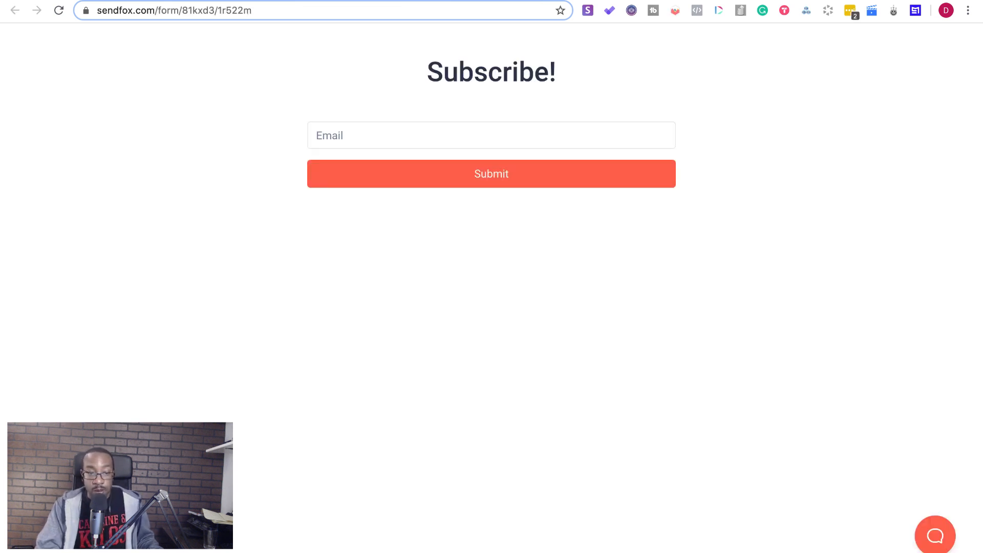
key("super+l")
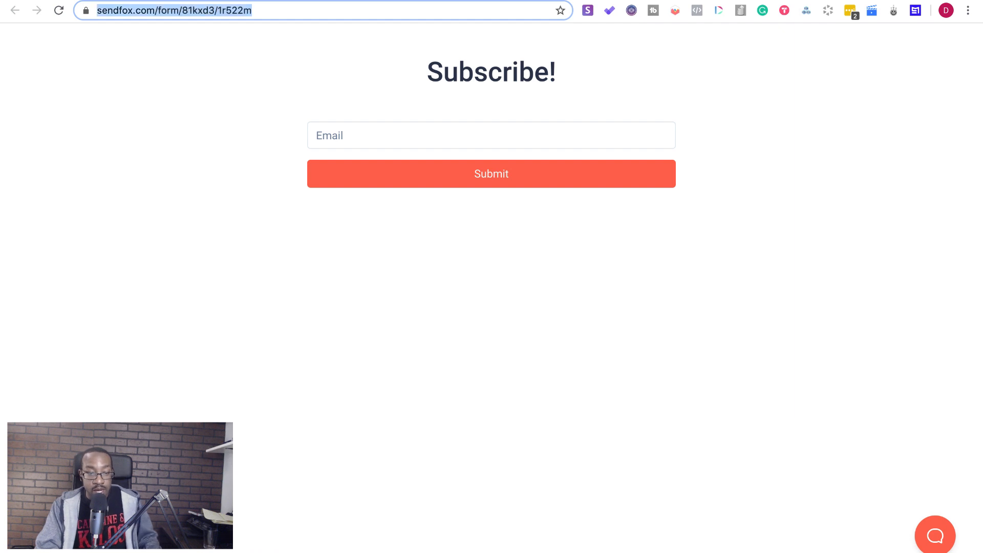
type("s")
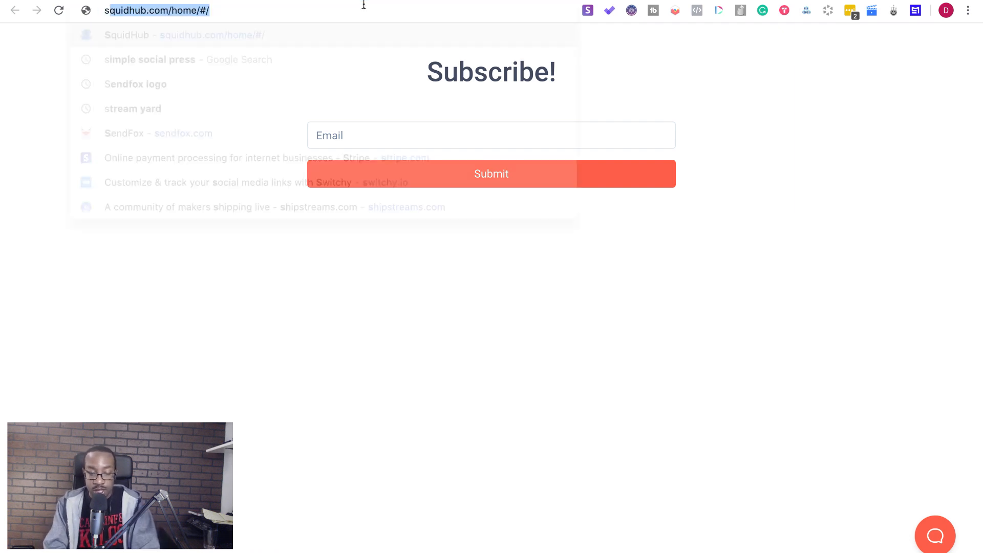
type("endfox.com")
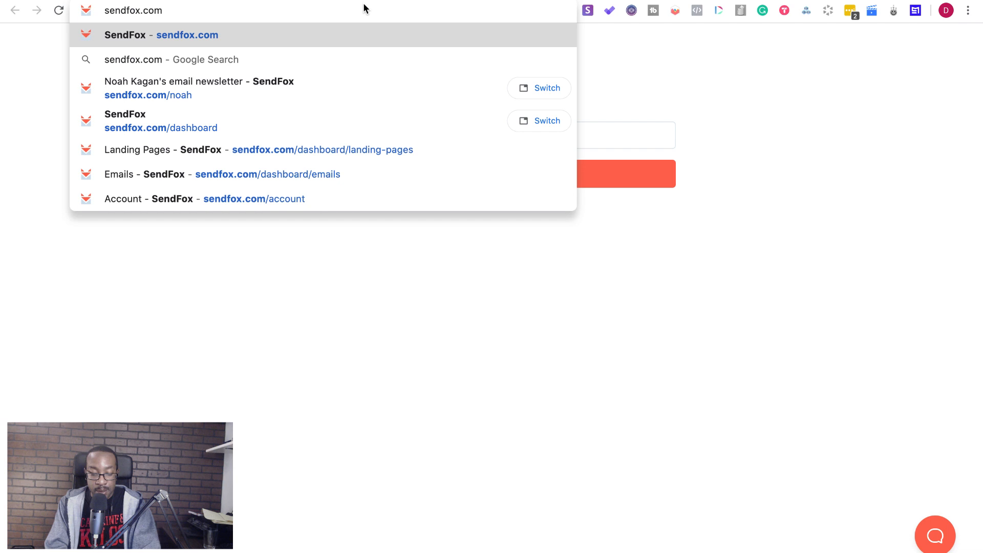
type("/doc")
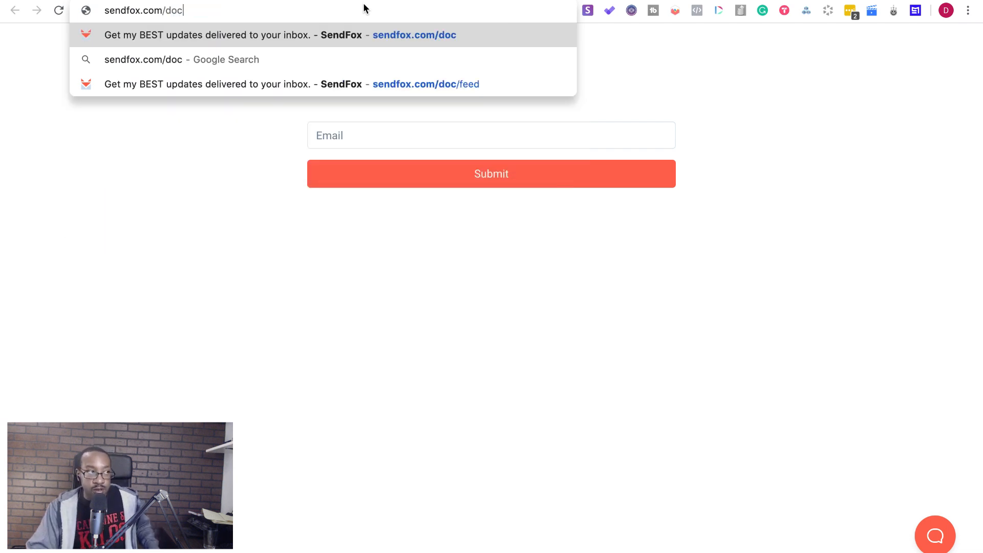
key("Return")
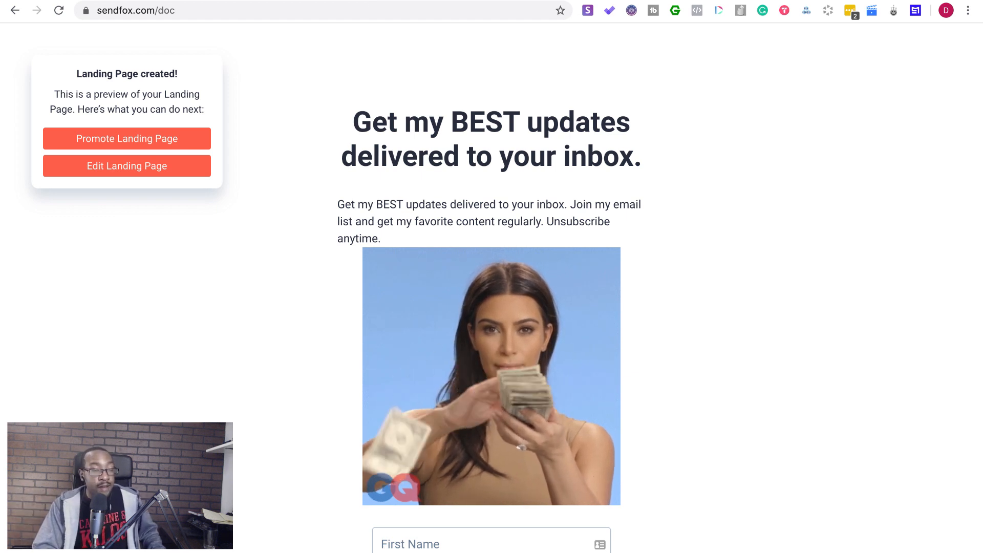
Review the SendFox Part II notes in Notion, from the introduction to the Three Business Ideas and How to Start sections.
key("ctrl+Tab")
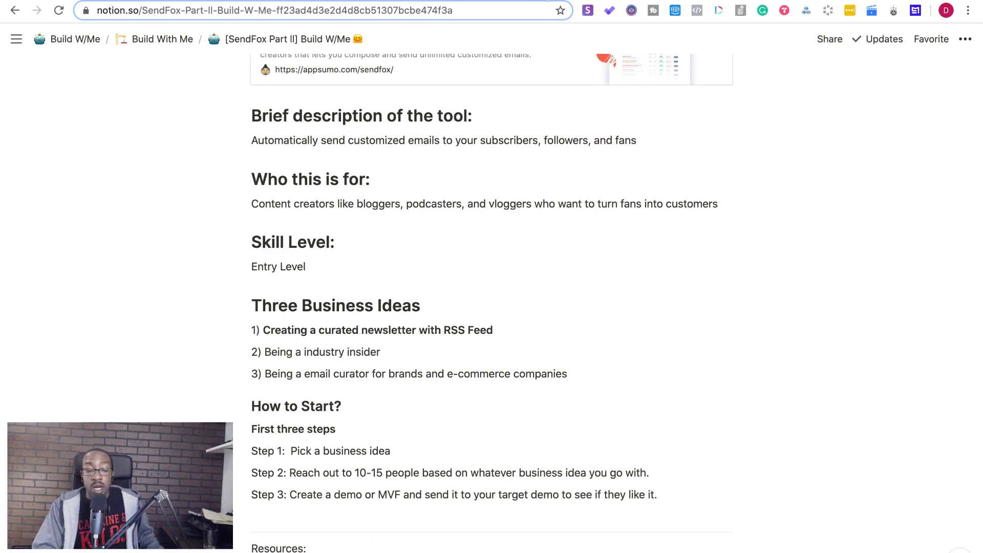
scroll(428, 254, "down", 5)
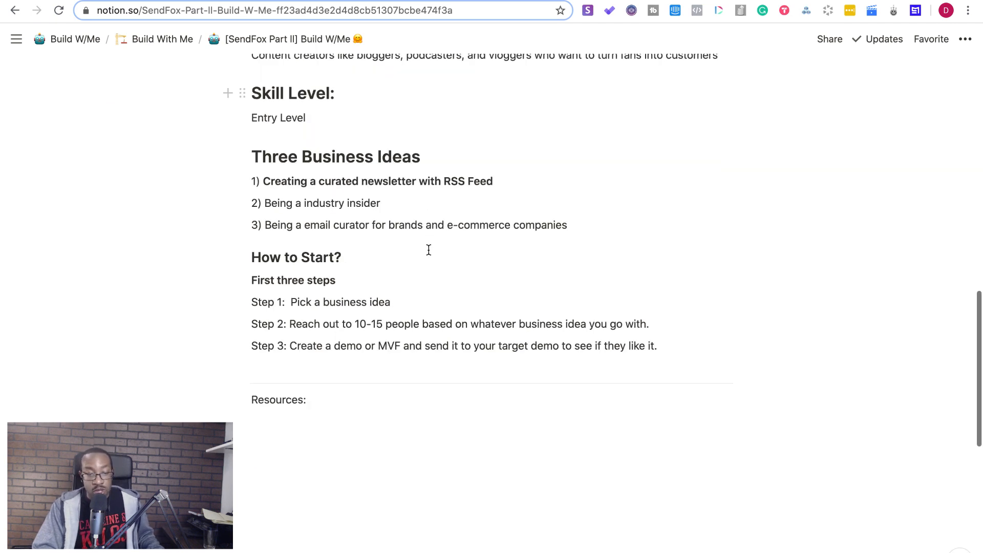
scroll(413, 205, "up", 10)
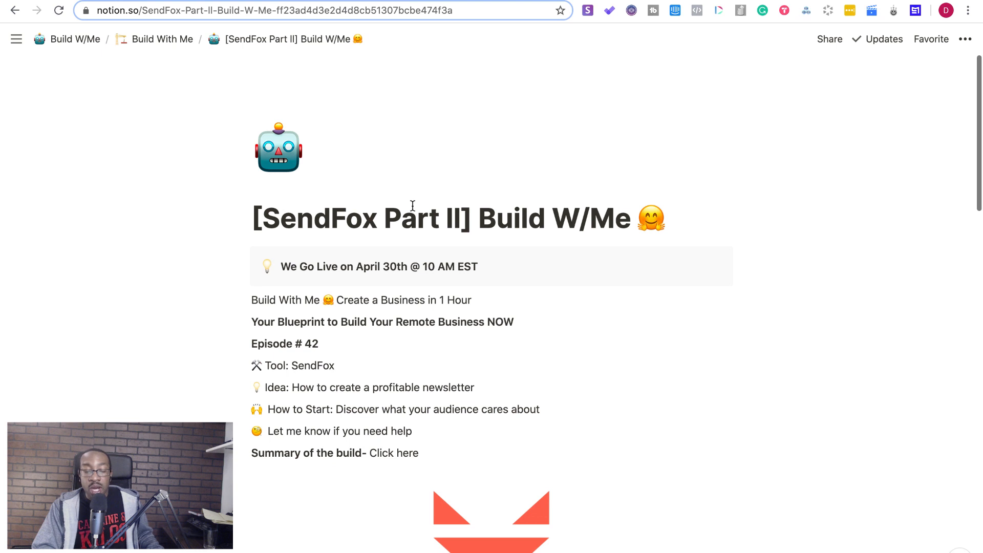
scroll(412, 206, "down", 15)
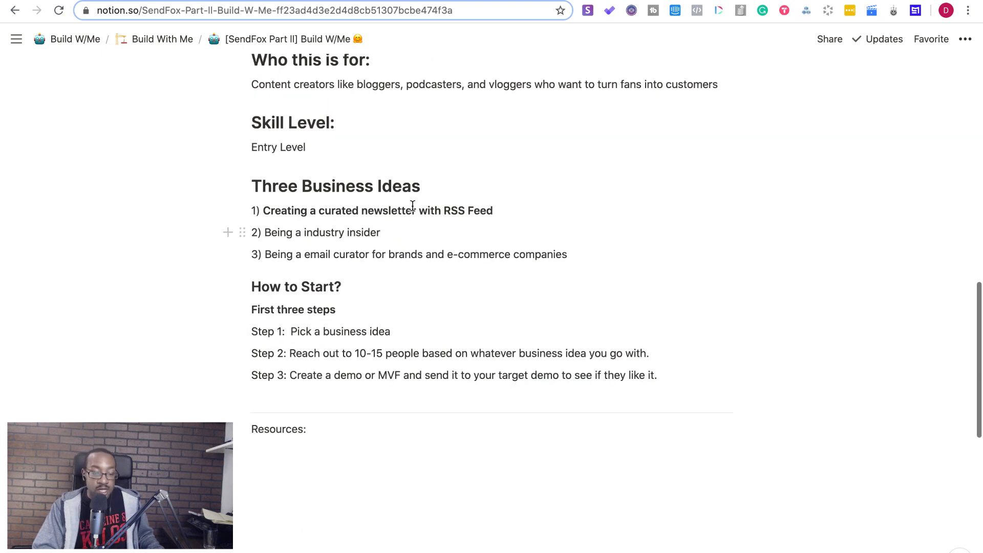
Look at the AppSumo SendFox deal page, the viewer messages in the Restream chat and the SendFox landing page preview.
left_click(139, 1)
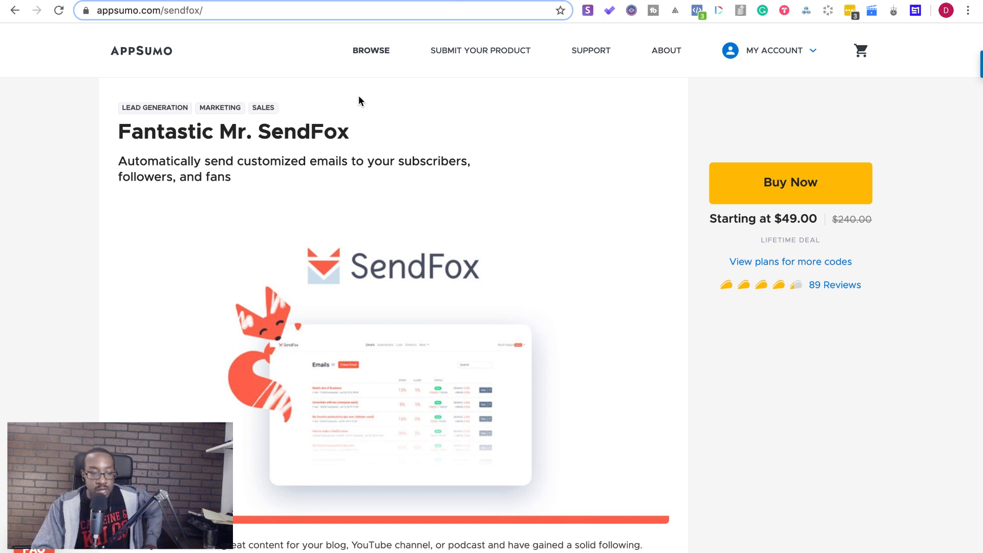
key("ctrl+Tab")
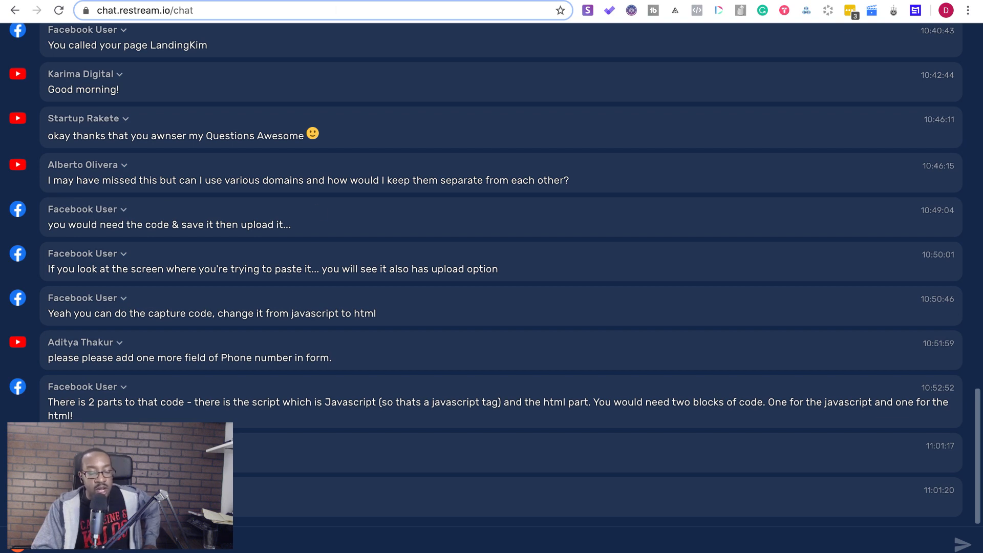
left_click(315, 1)
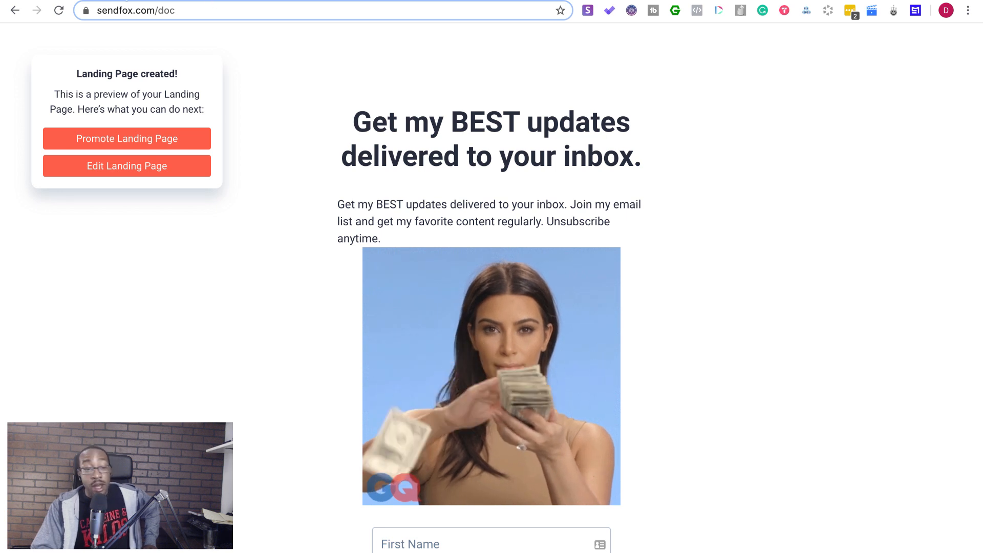
left_click(126, 1)
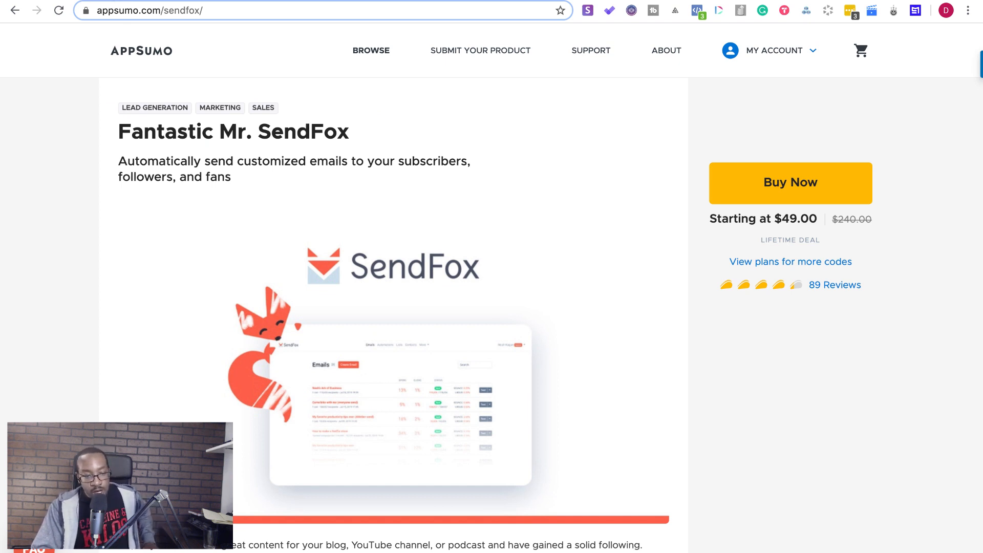
Return to the SendFox Part II notes in Notion and open their parent page, Build With Me.
left_click(216, 0)
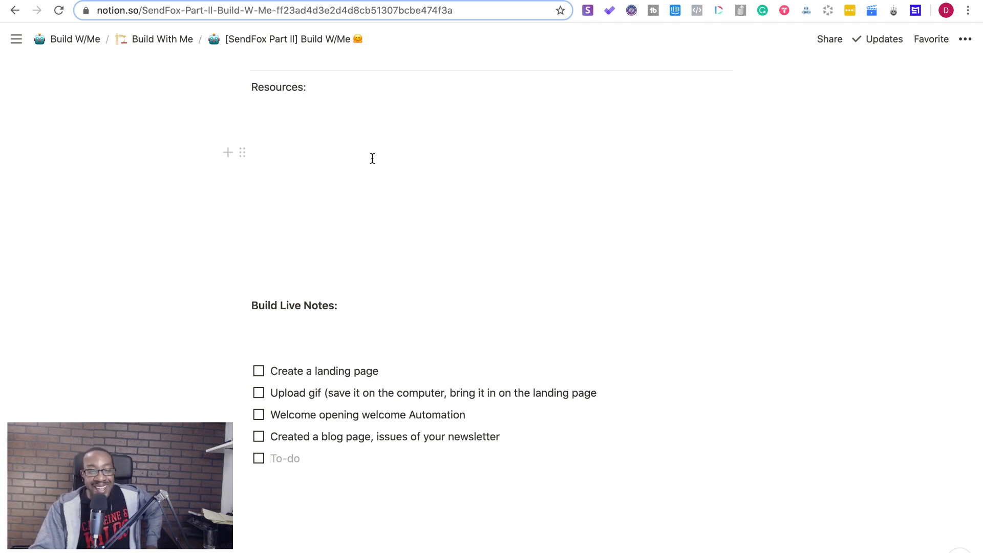
scroll(372, 159, "up", 20)
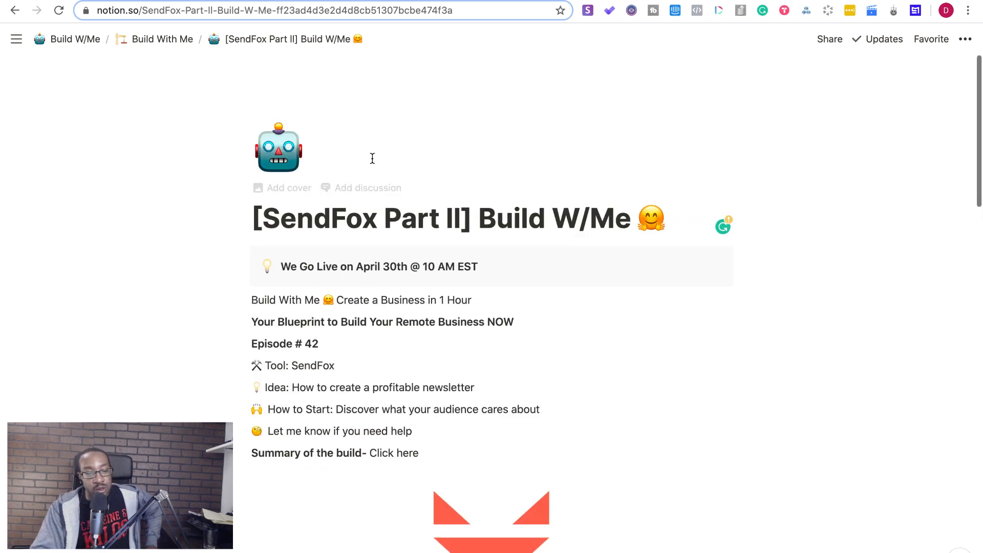
left_click(176, 39)
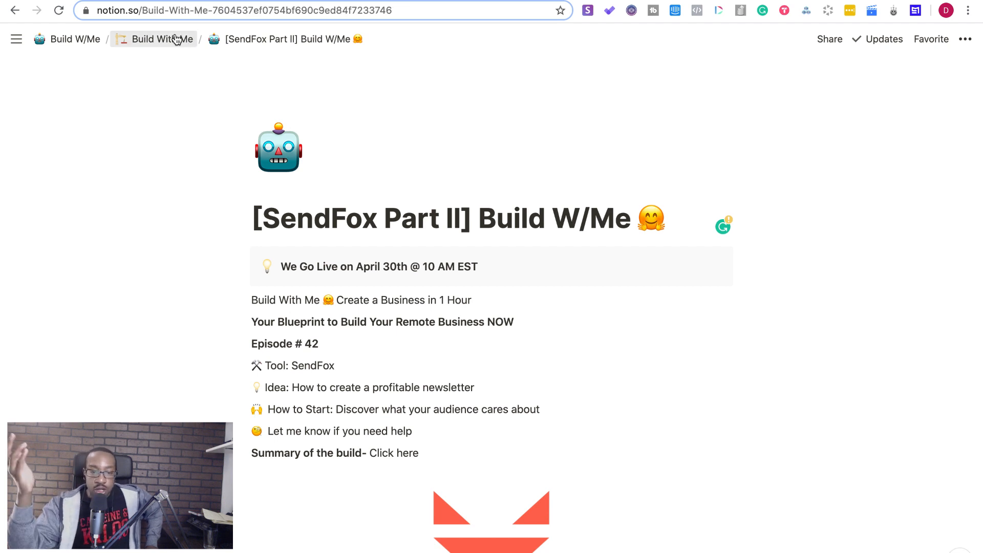